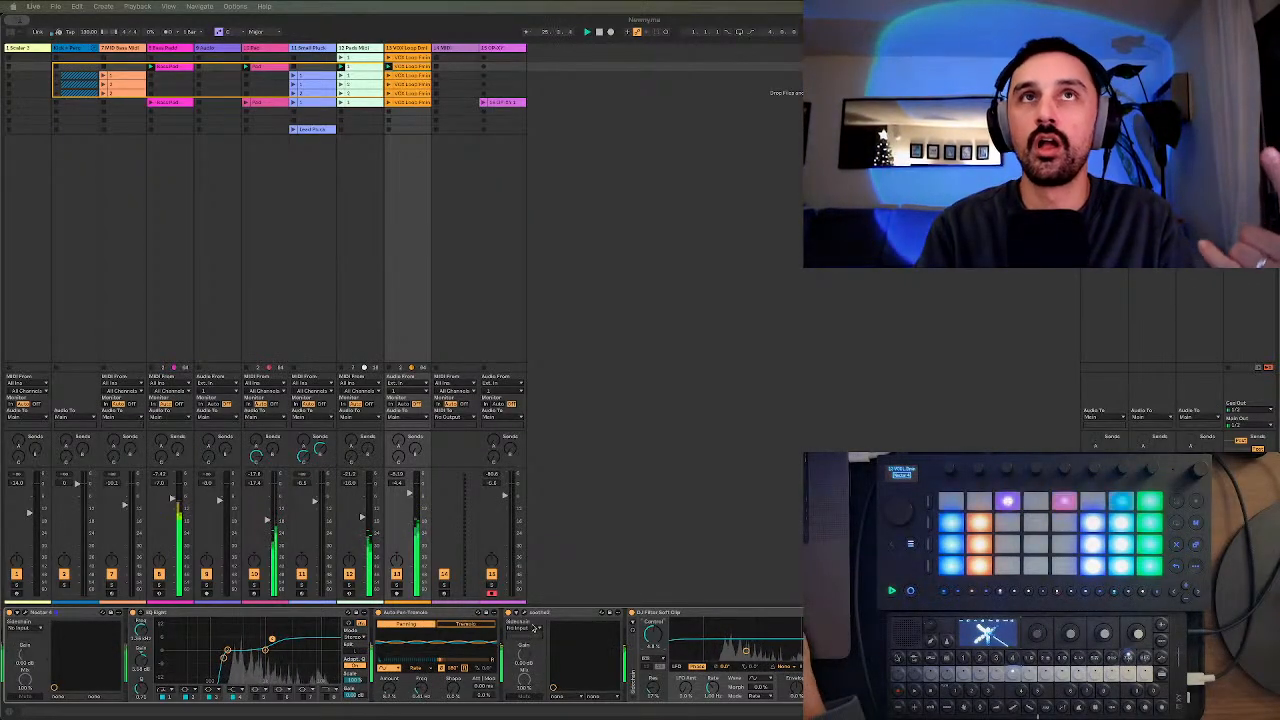
# - Adjust the DJ Filter Soft Clip control on the VOX loop track and raise the Kick track's volume inside the Kick + Perc group
pyautogui.click(649, 640)
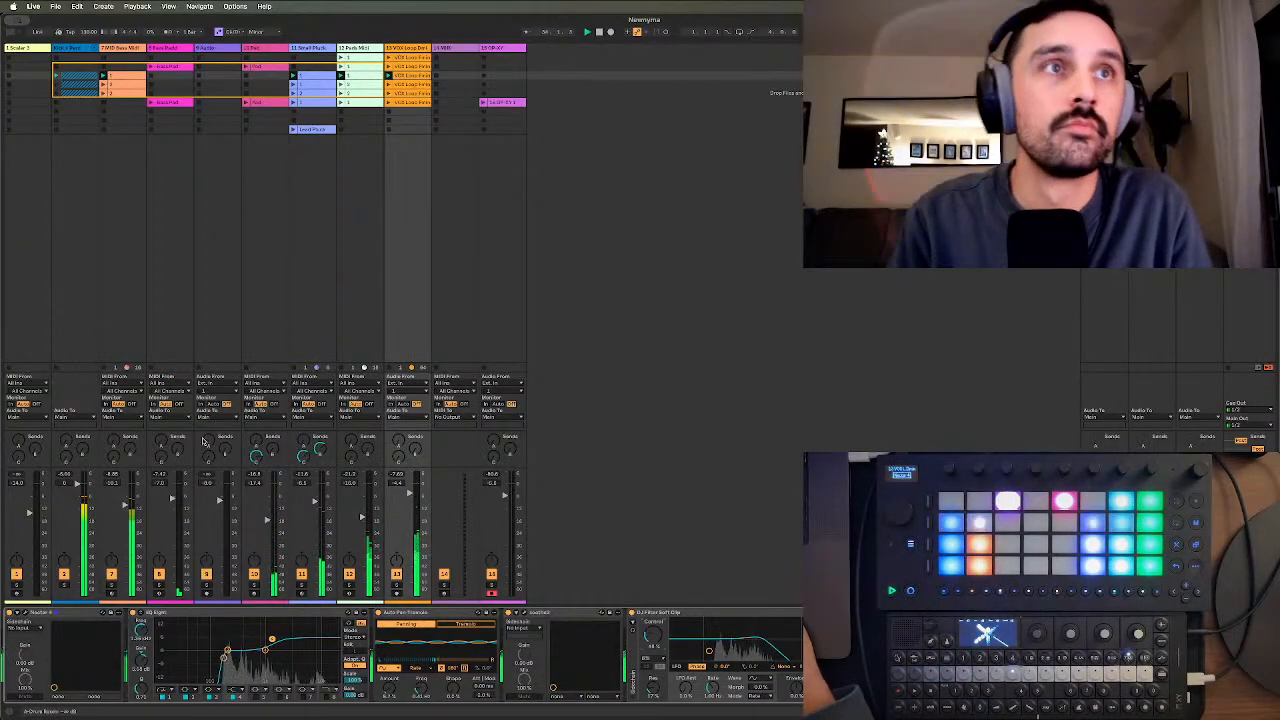
pyautogui.click(94, 48)
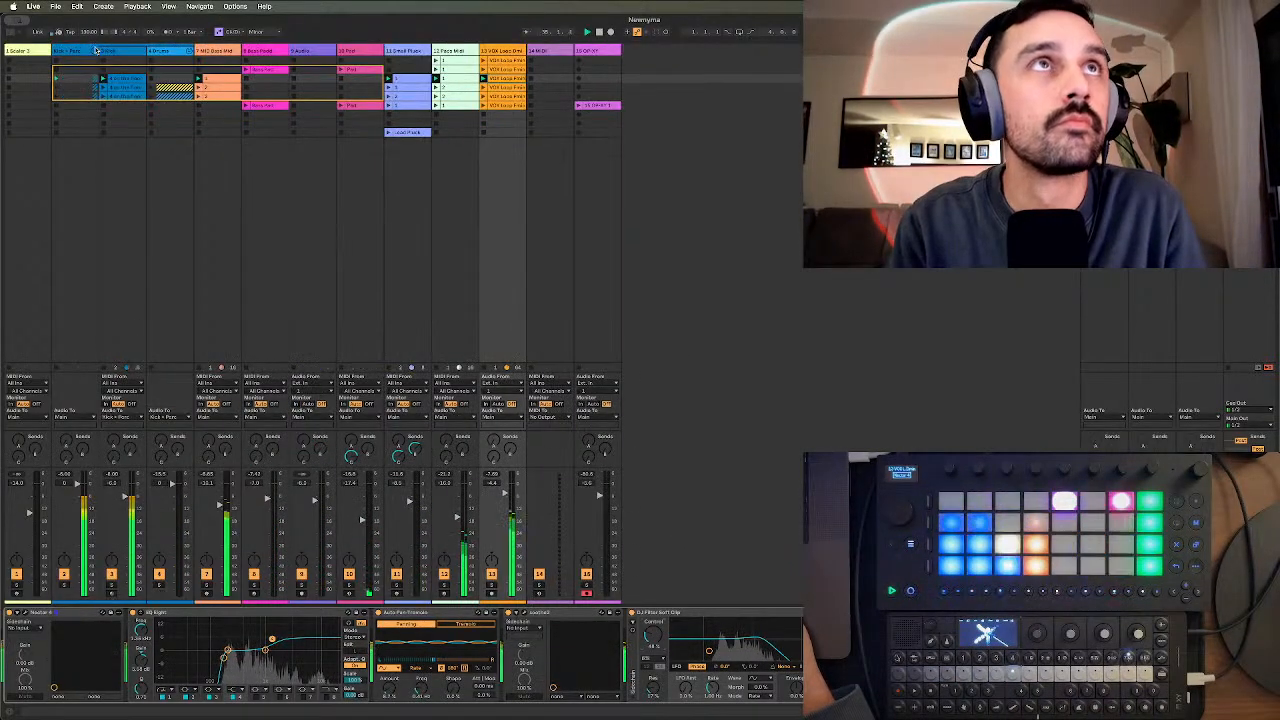
pyautogui.click(113, 51)
pyautogui.moveTo(126, 497); pyautogui.dragTo(126, 489)
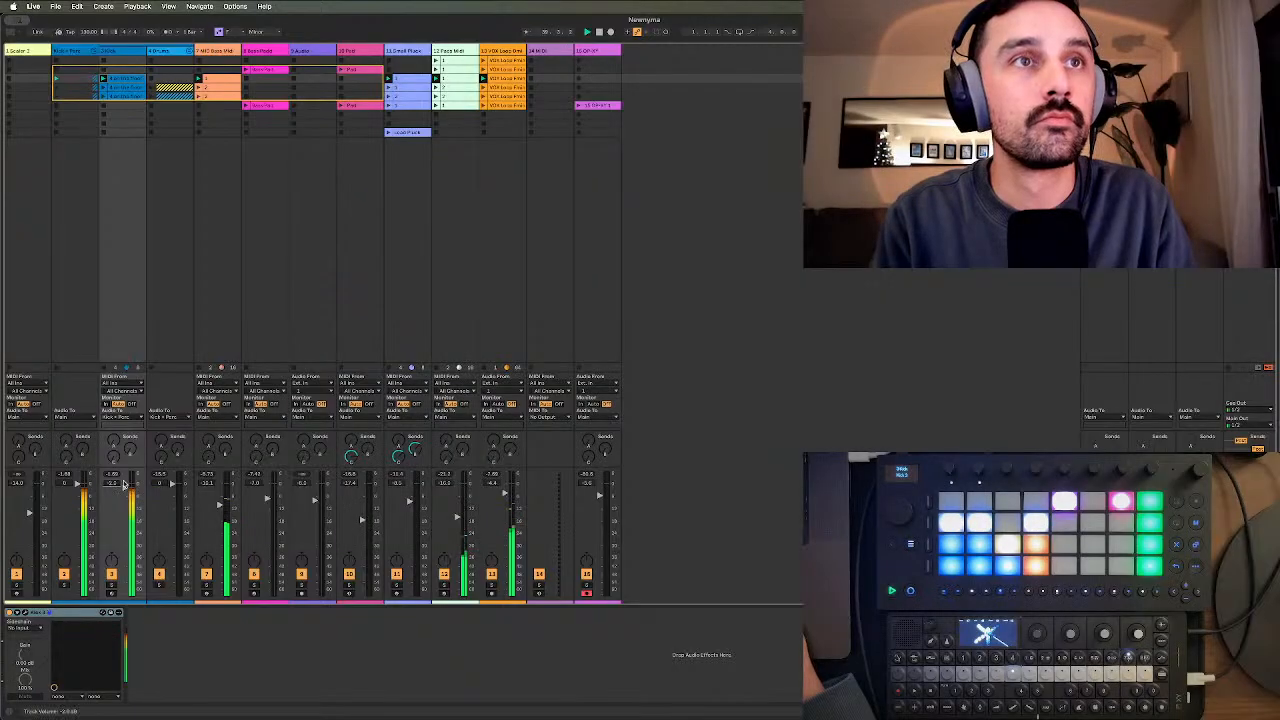
# - Collapse the Kick + Perc group and show the browser with the audio effects
pyautogui.click(13, 36)
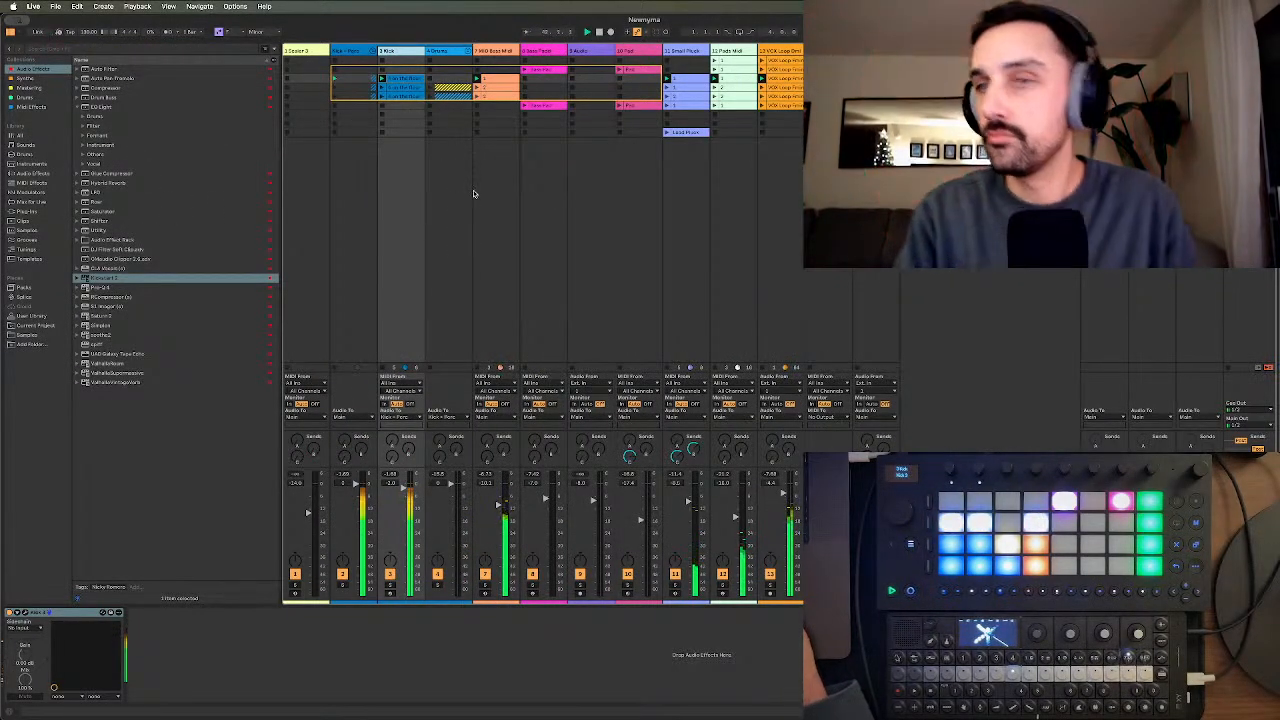
pyautogui.click(373, 51)
pyautogui.click(9, 34)
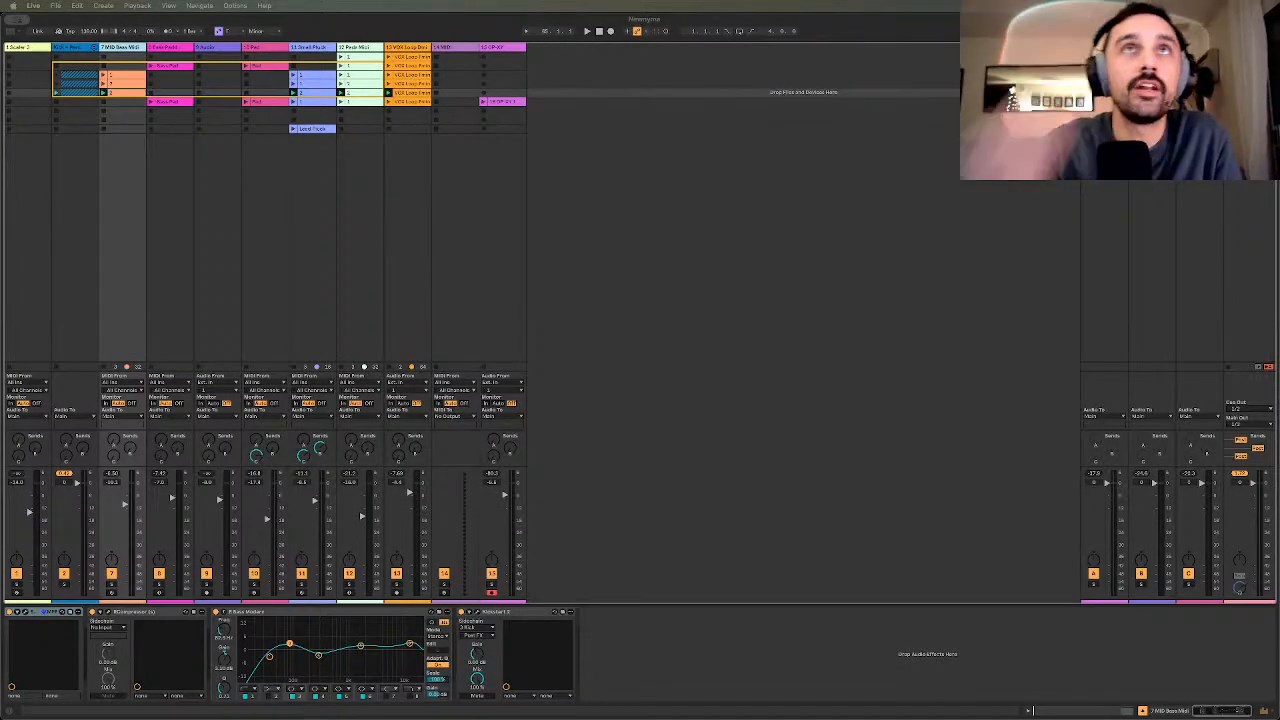
pyautogui.click(533, 263)
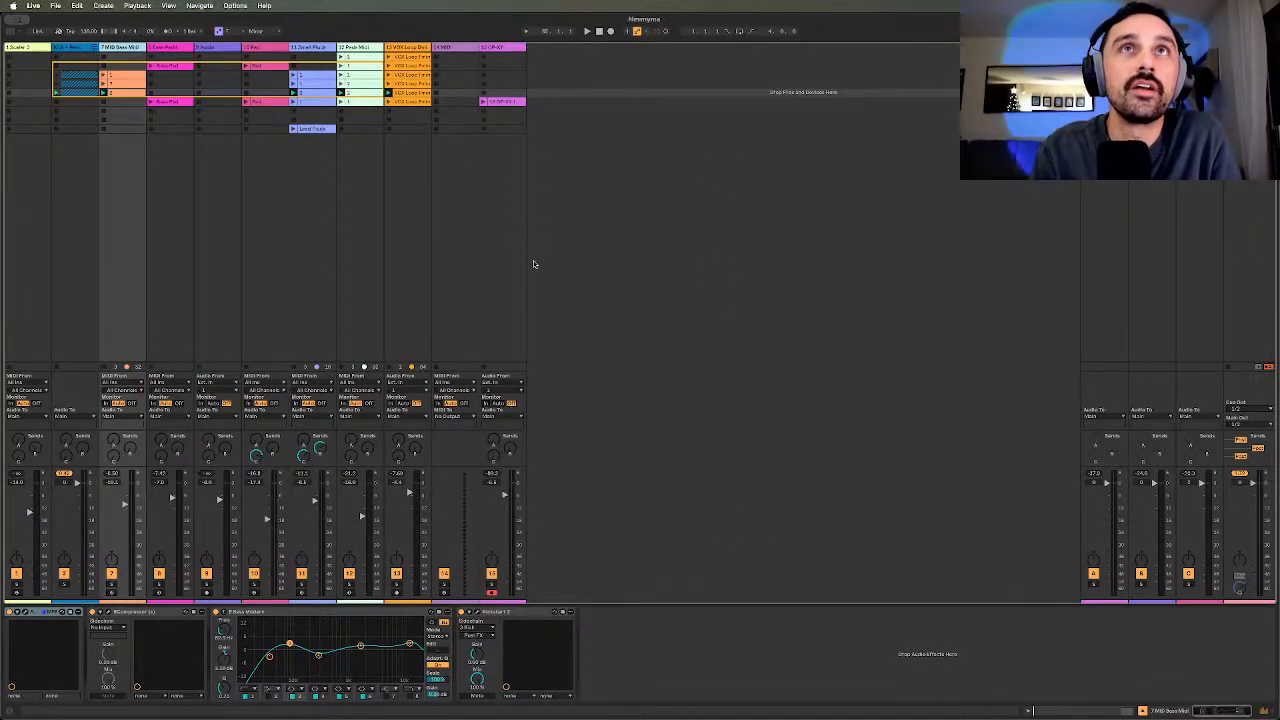
pyautogui.click(10, 33)
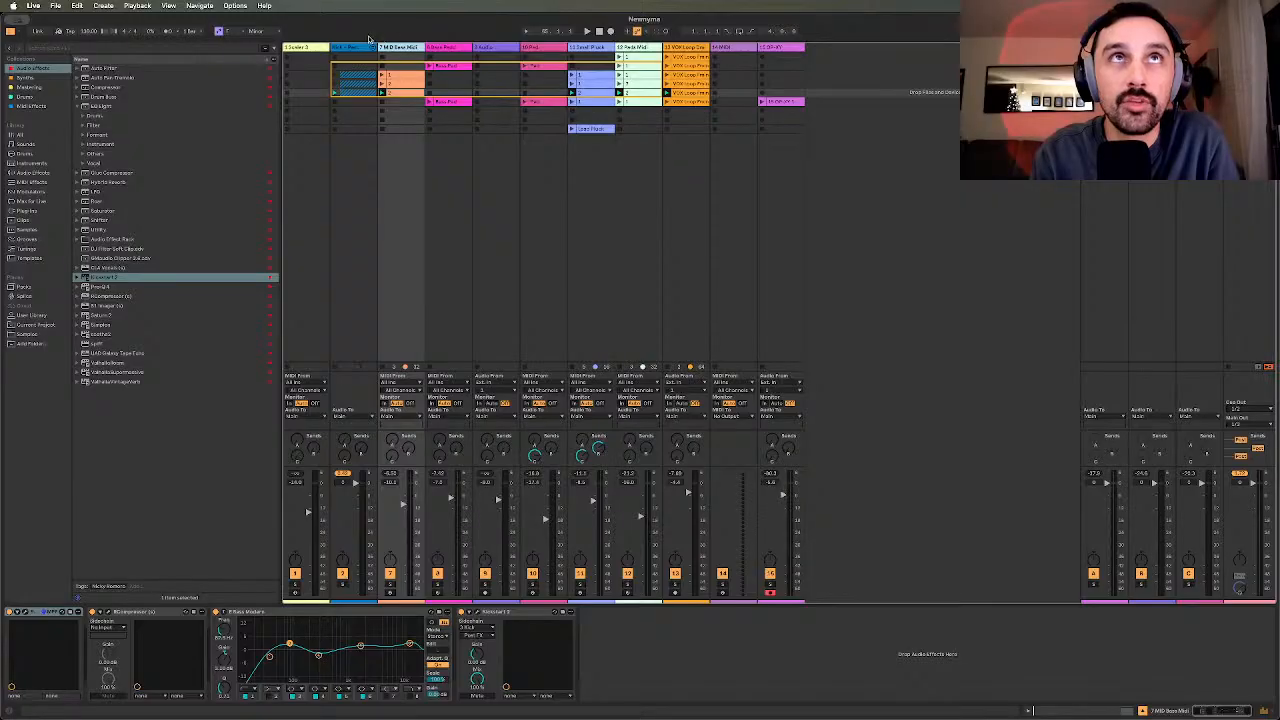
# - Solo the MIDI Bass track and open its Serum 2 instrument to examine the bass patch
pyautogui.click(391, 586)
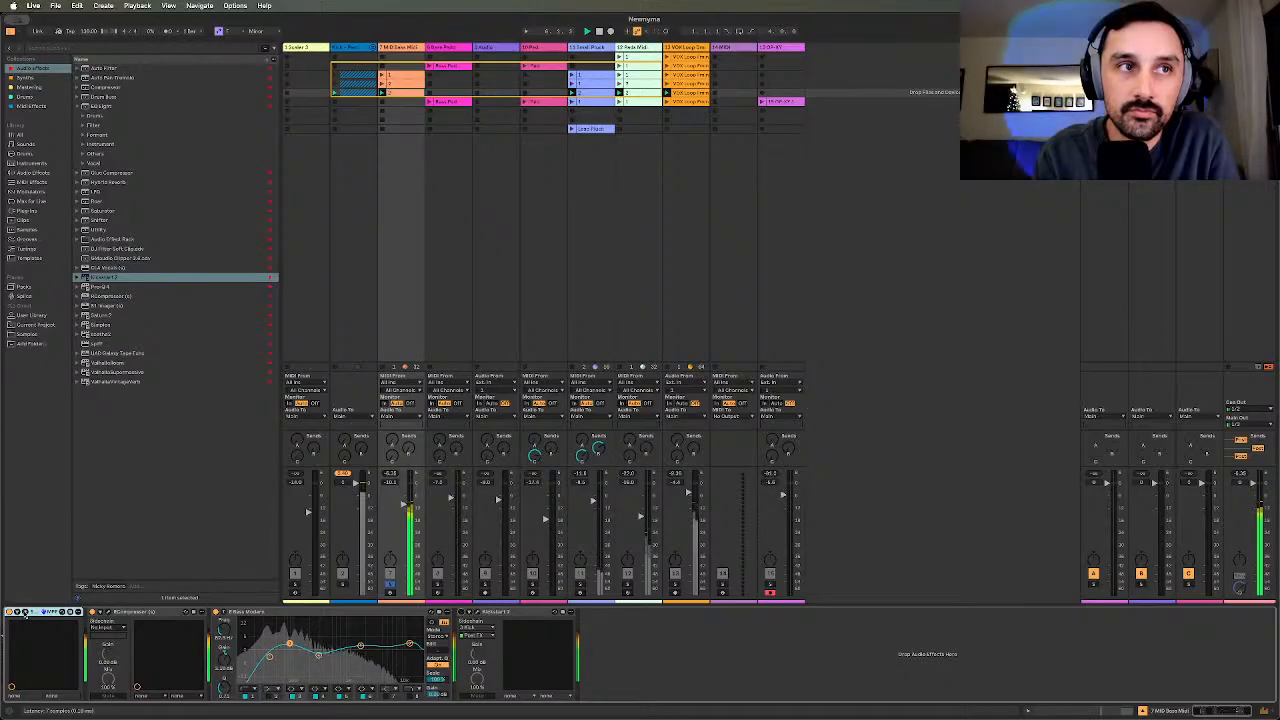
pyautogui.click(25, 614)
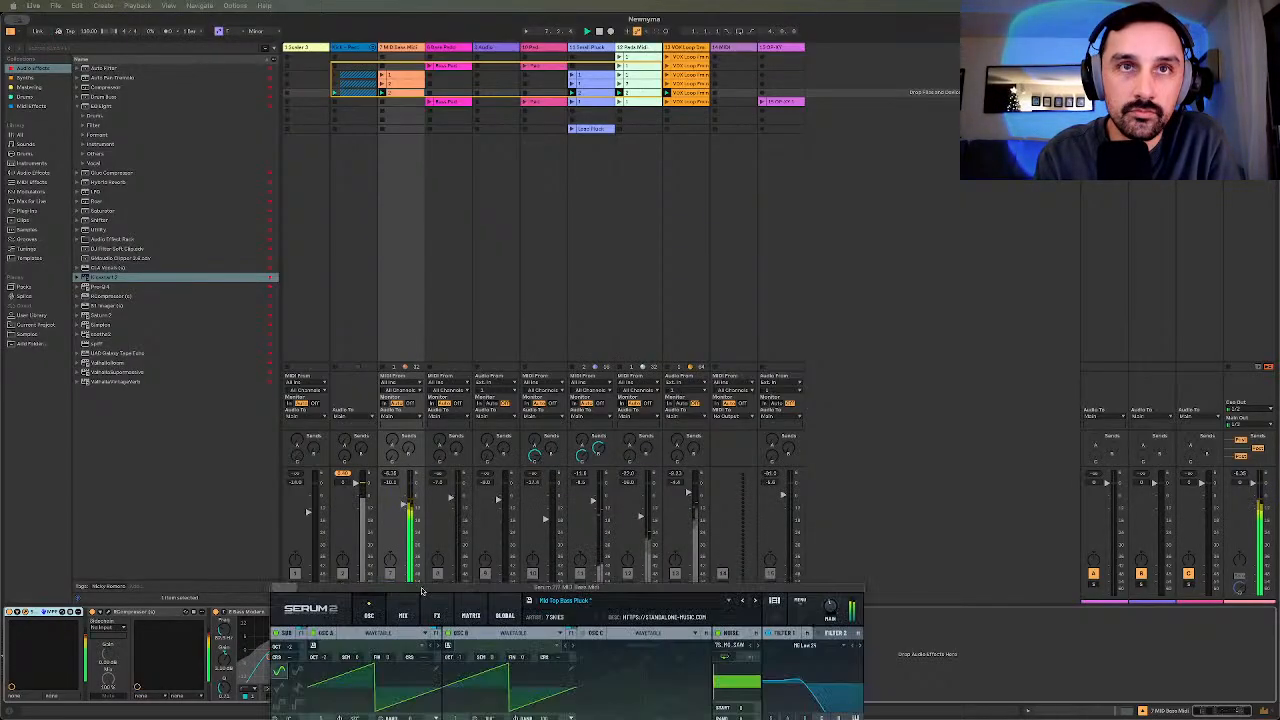
pyautogui.moveTo(473, 185); pyautogui.dragTo(469, 186)
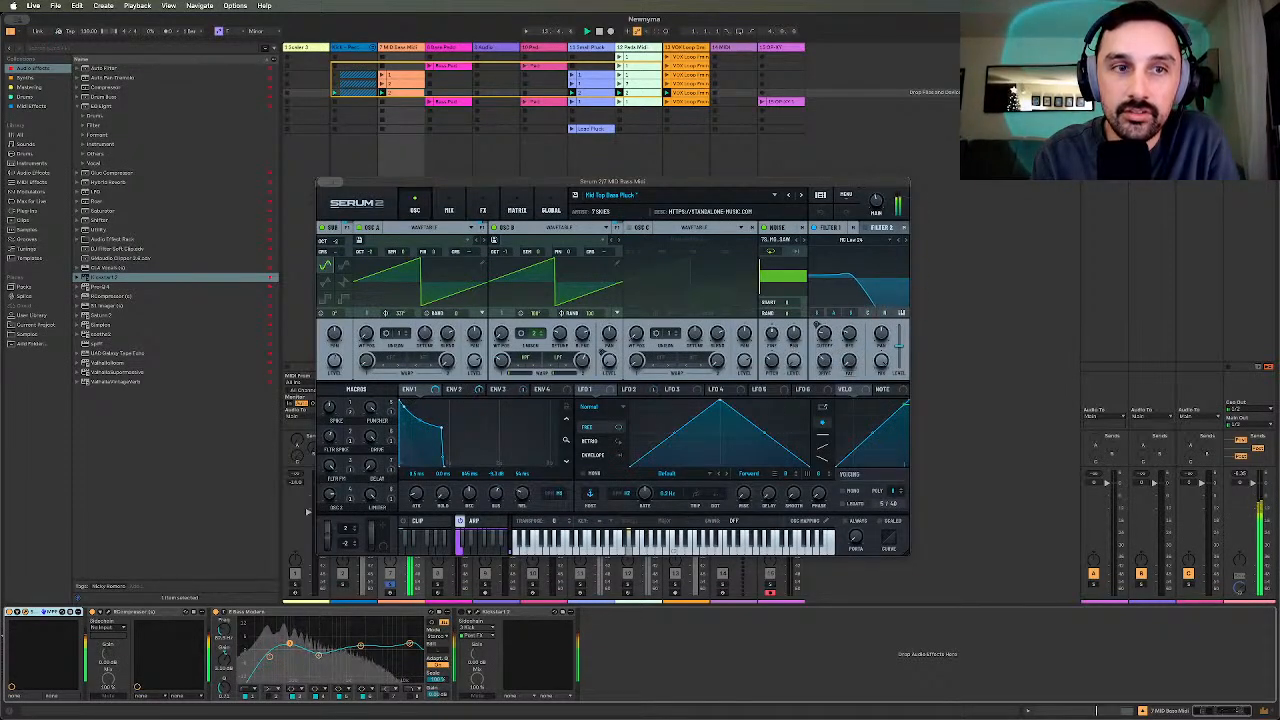
pyautogui.press('super+Tab')
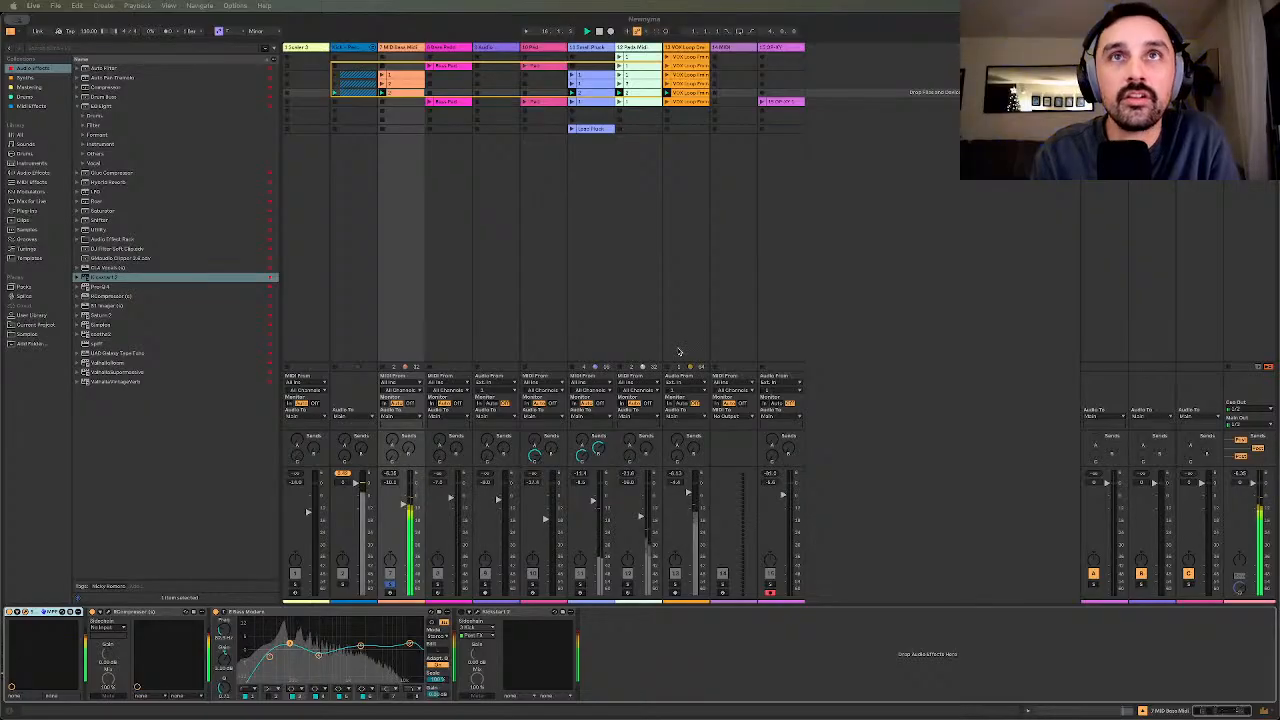
pyautogui.click(659, 315)
# - Unfold the Kick + Perc group and solo the Kick track together with the MIDI Bass track
pyautogui.click(372, 48)
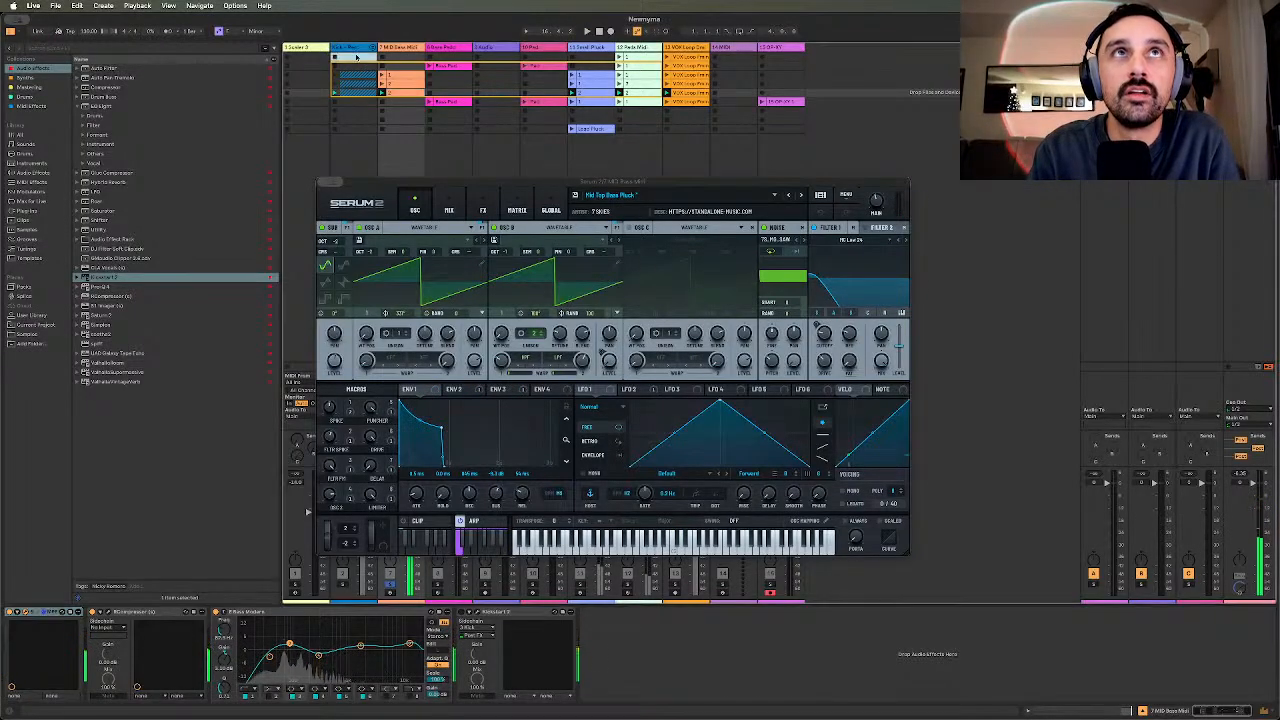
pyautogui.click(372, 48)
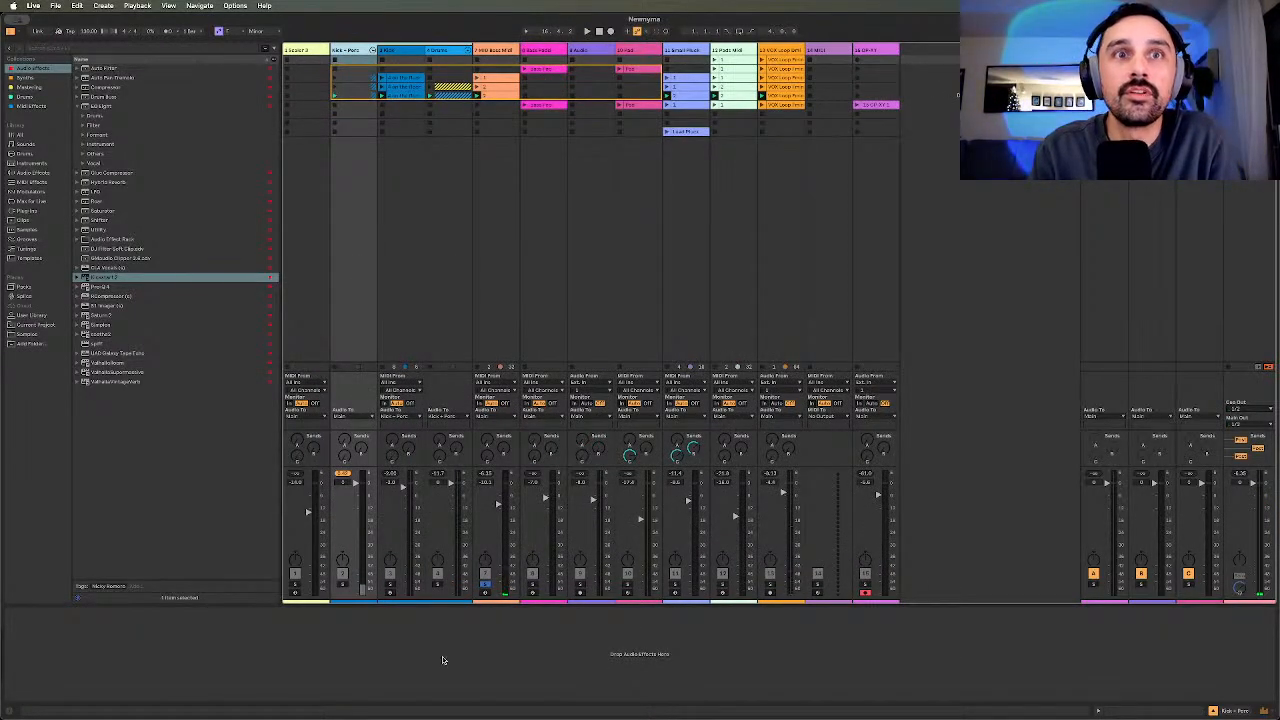
pyautogui.click(407, 50)
pyautogui.click(493, 50)
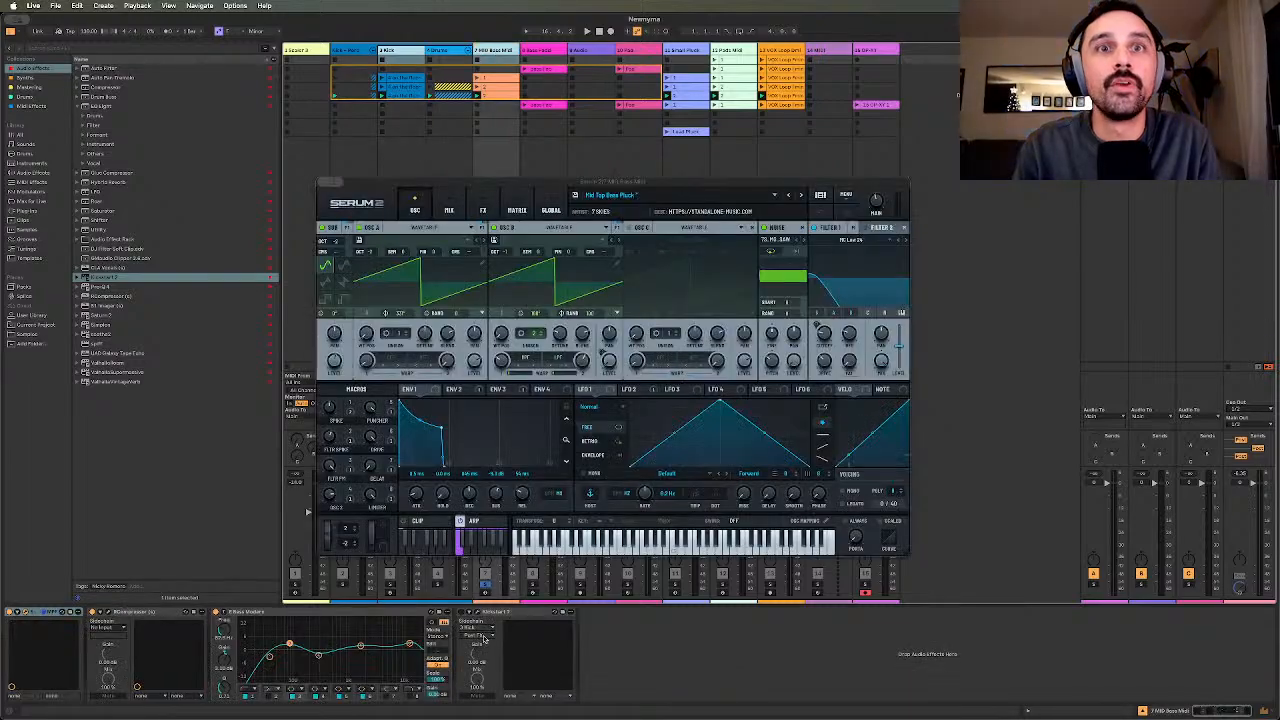
pyautogui.click(390, 586)
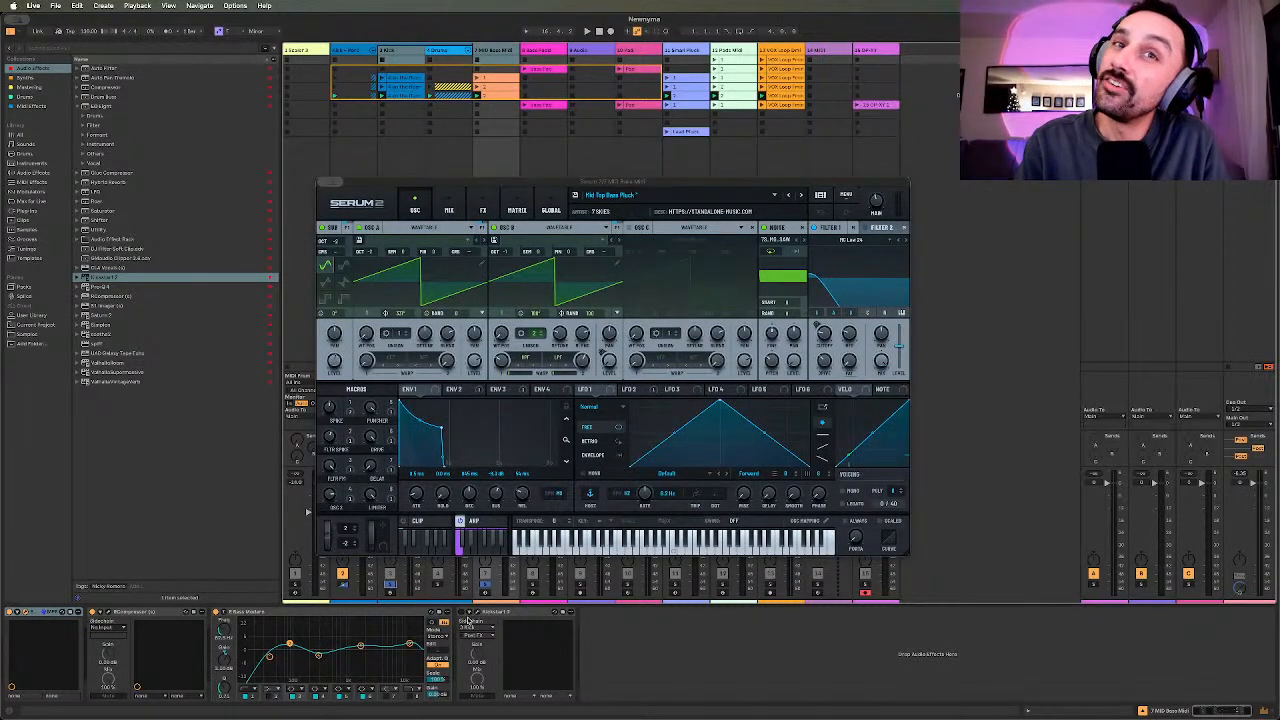
# - Close the Serum 2 window and play the soloed kick and bass with the MIDI Bass track's Kickstart 2 sidechain enabled
pyautogui.click(335, 184)
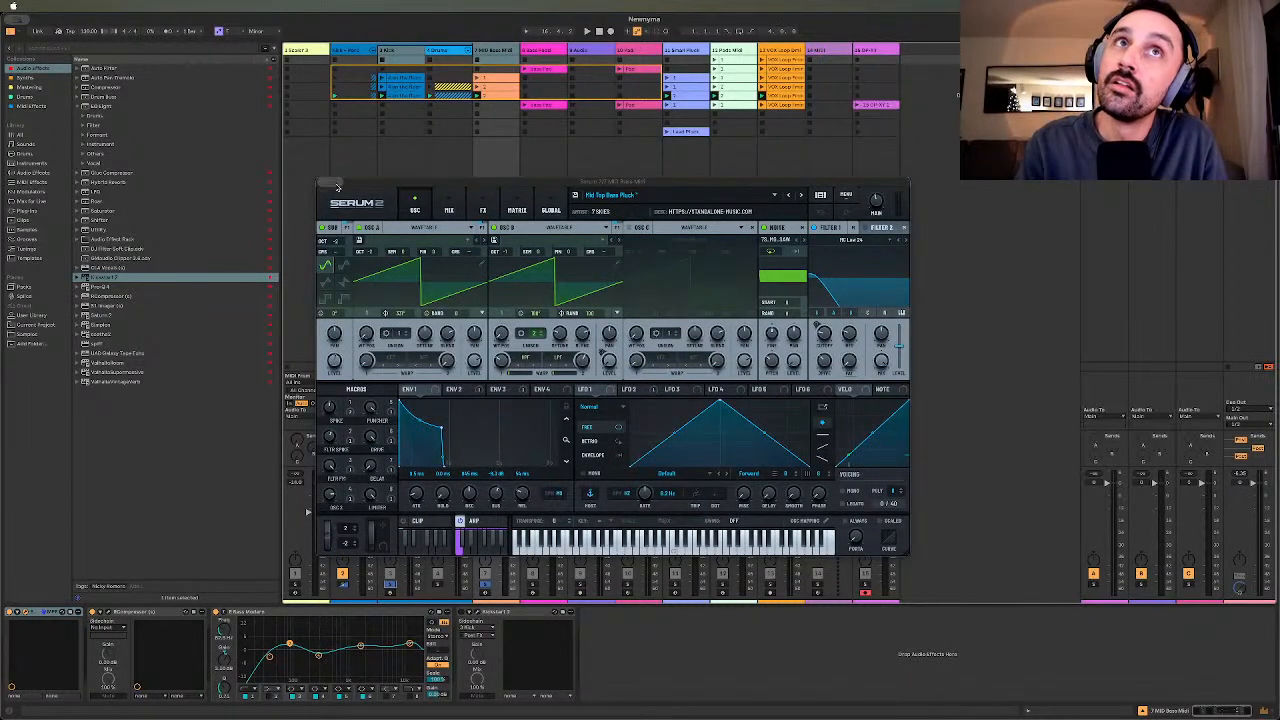
pyautogui.click(323, 182)
pyautogui.press('space')
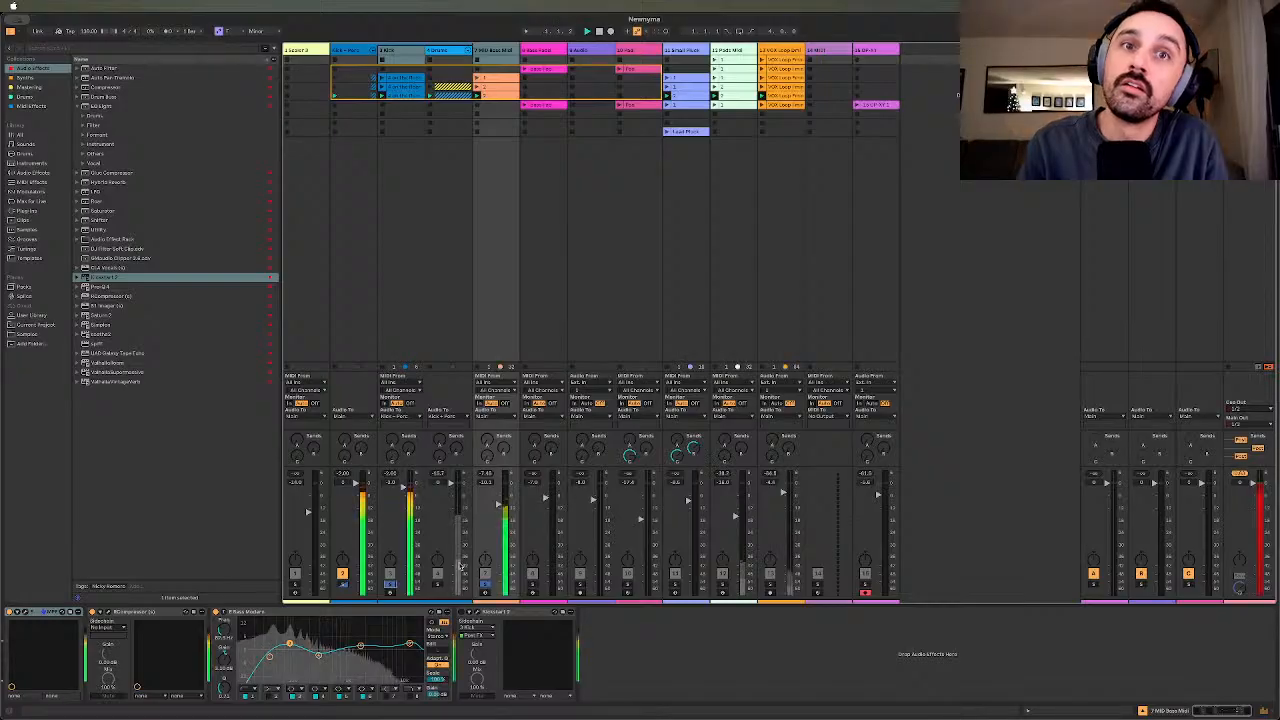
pyautogui.click(462, 612)
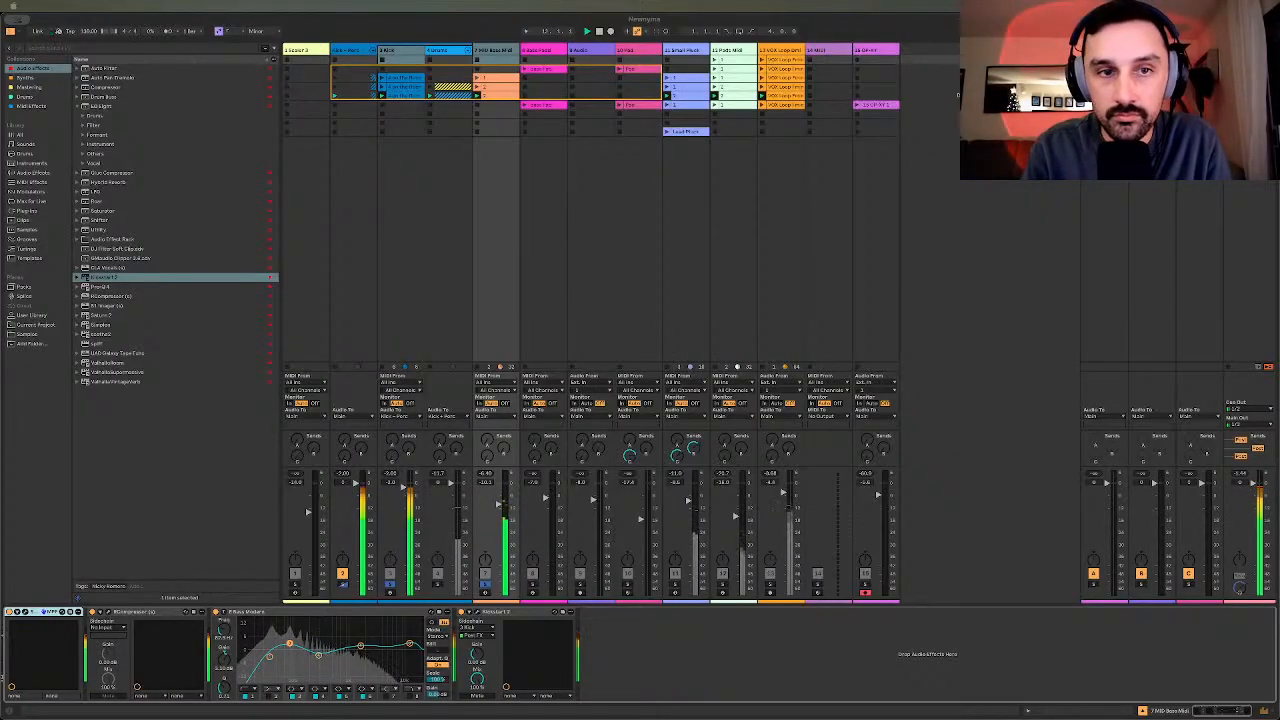
# - Solo the Kick + Perc group to hear the kick and drums without the other tracks
pyautogui.click(965, 407)
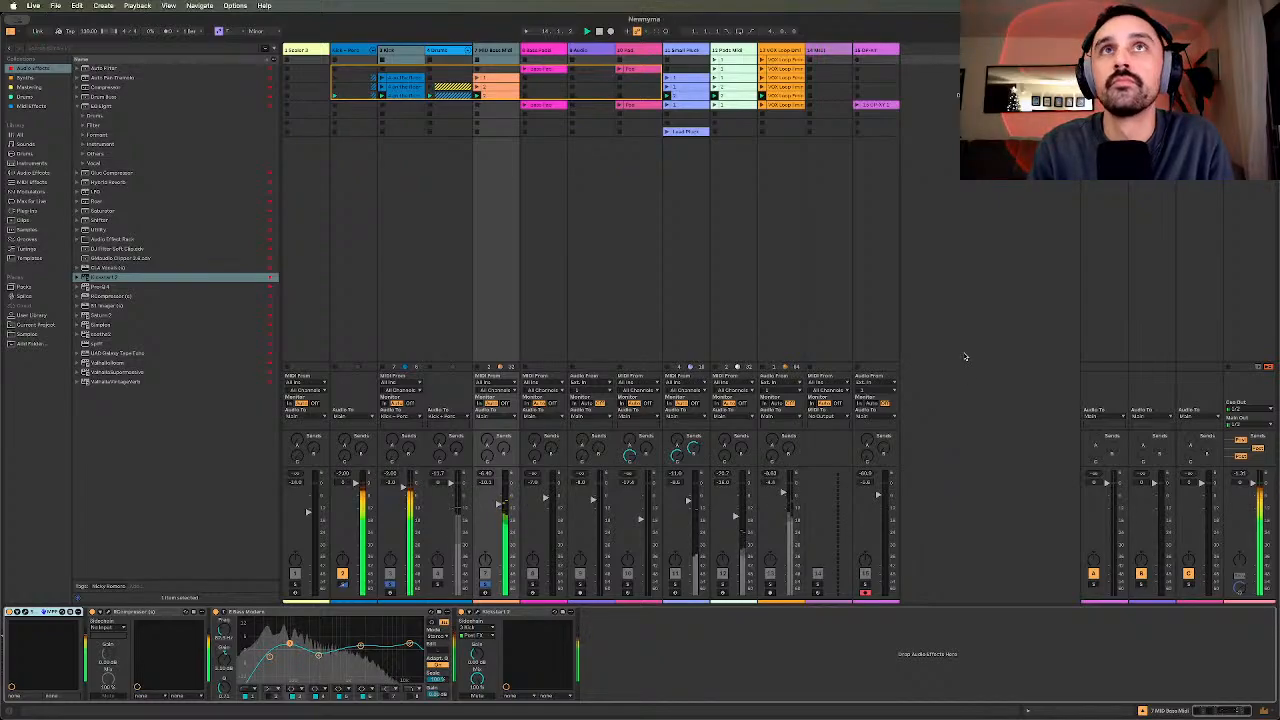
pyautogui.click(341, 585)
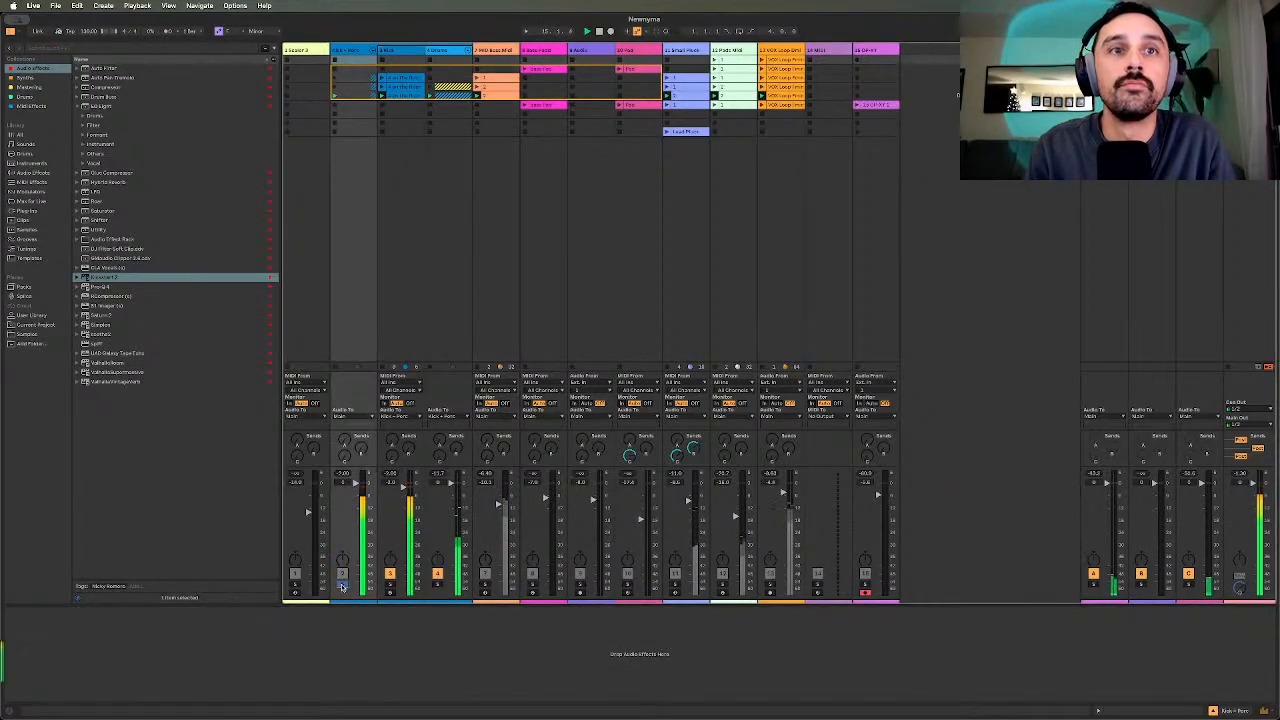
pyautogui.click(341, 585)
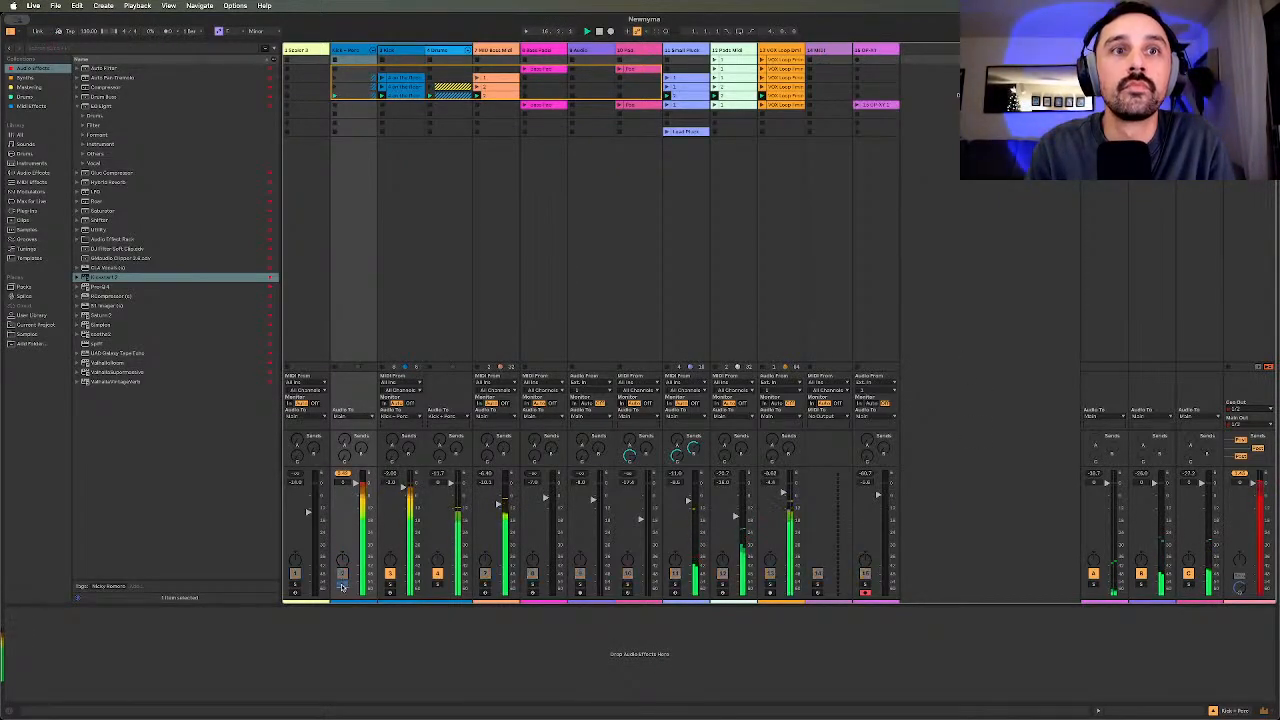
# - Unfold the Drums group and examine the device chains of its Snare and Top Loop tracks
pyautogui.click(407, 50)
pyautogui.click(456, 50)
pyautogui.click(495, 50)
pyautogui.click(461, 50)
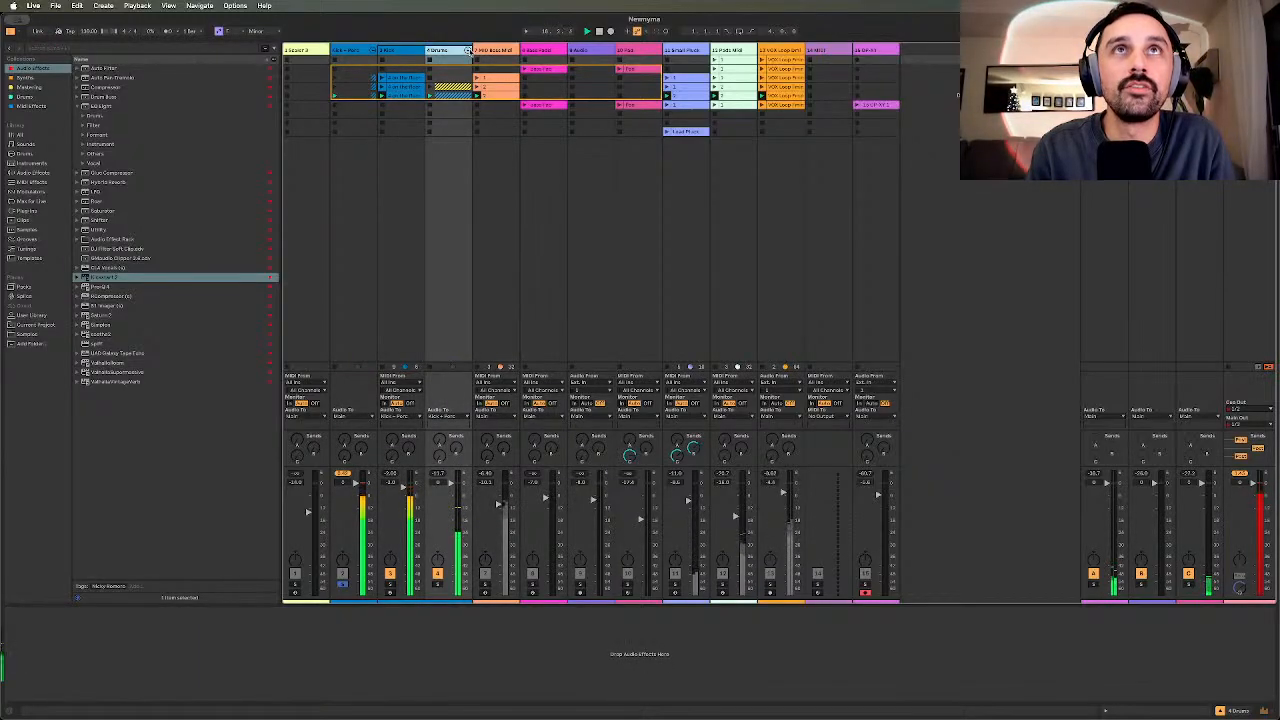
pyautogui.click(468, 50)
pyautogui.click(488, 53)
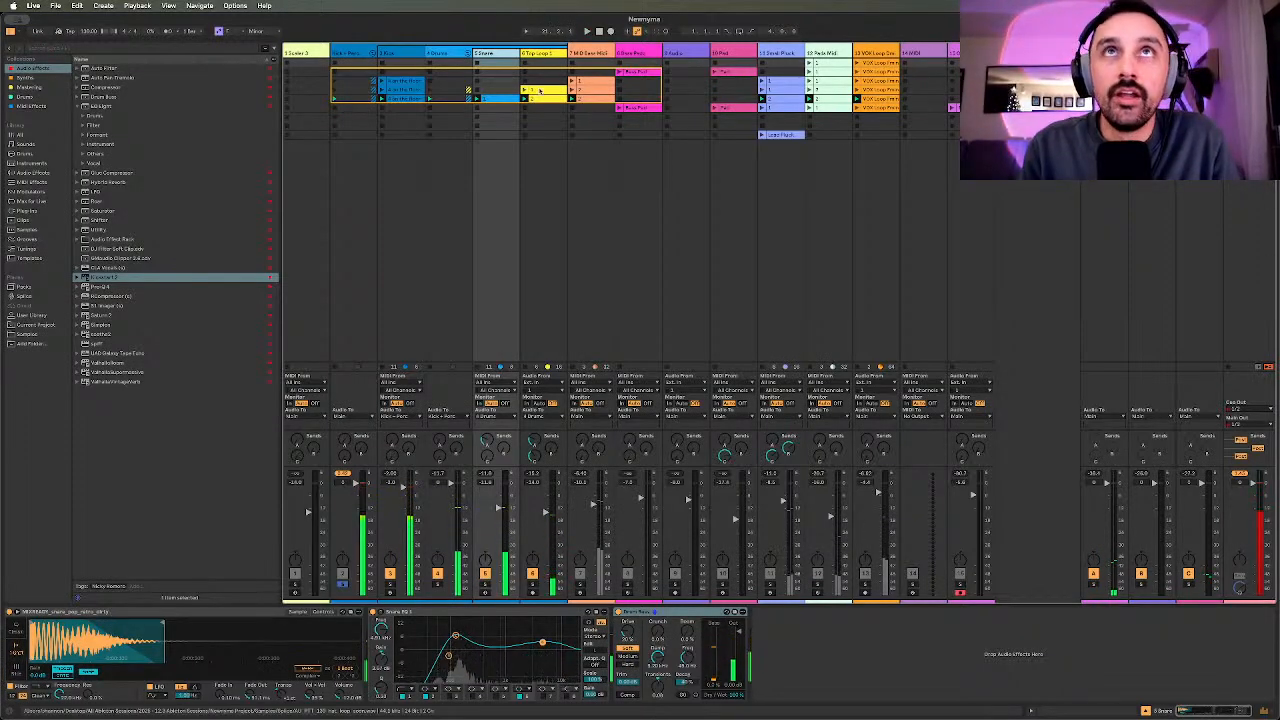
pyautogui.click(535, 97)
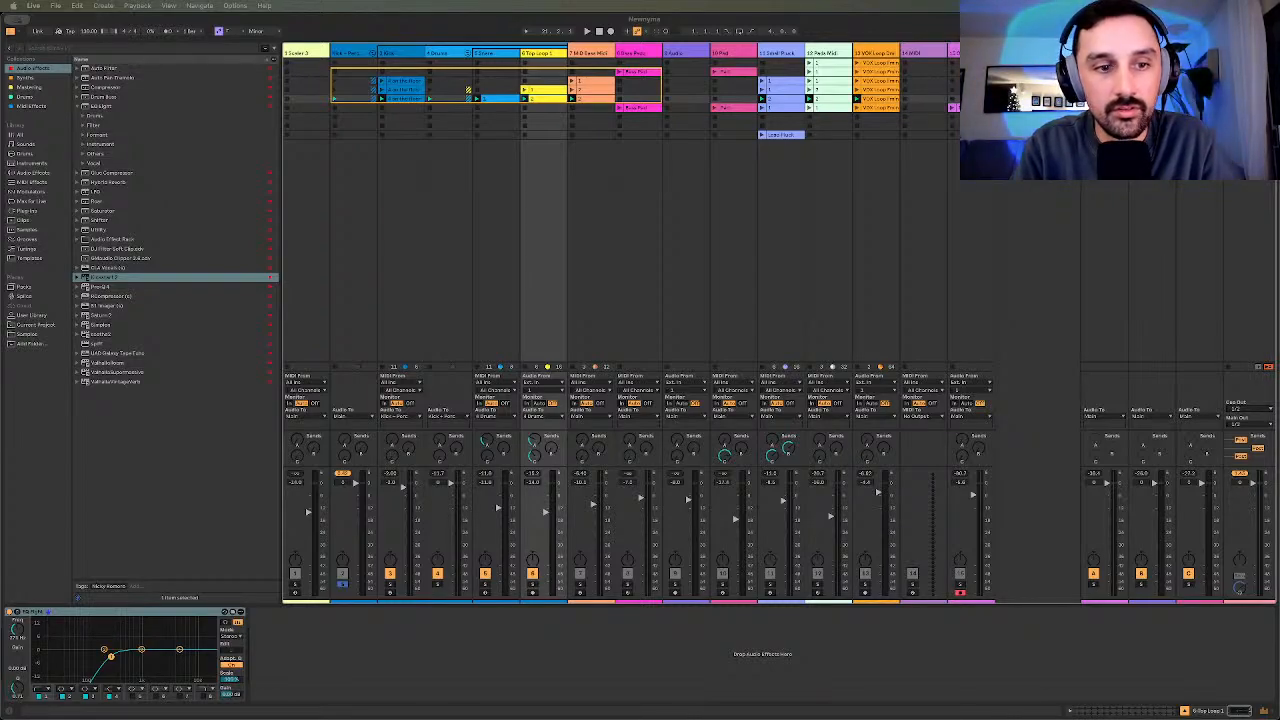
# - Resume playback and open the Kick track's Kick 3 plug-in, moving its window clear of the mixer
pyautogui.press('space')
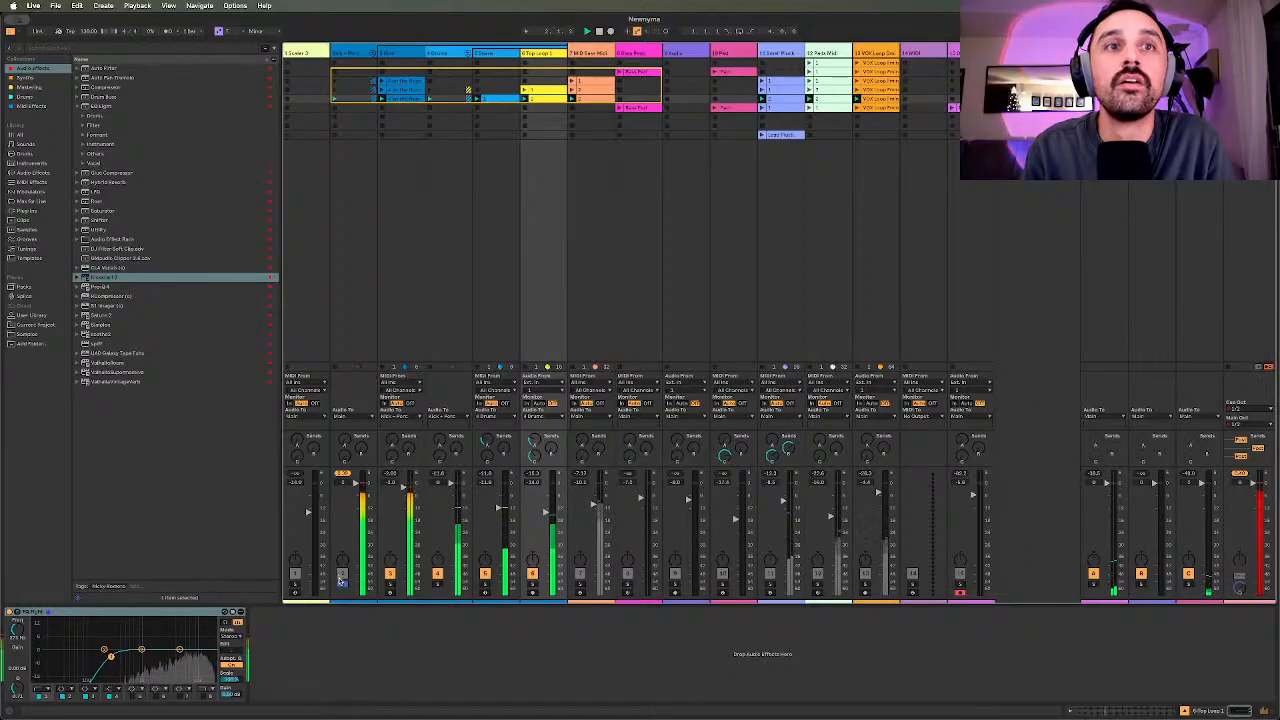
pyautogui.click(366, 52)
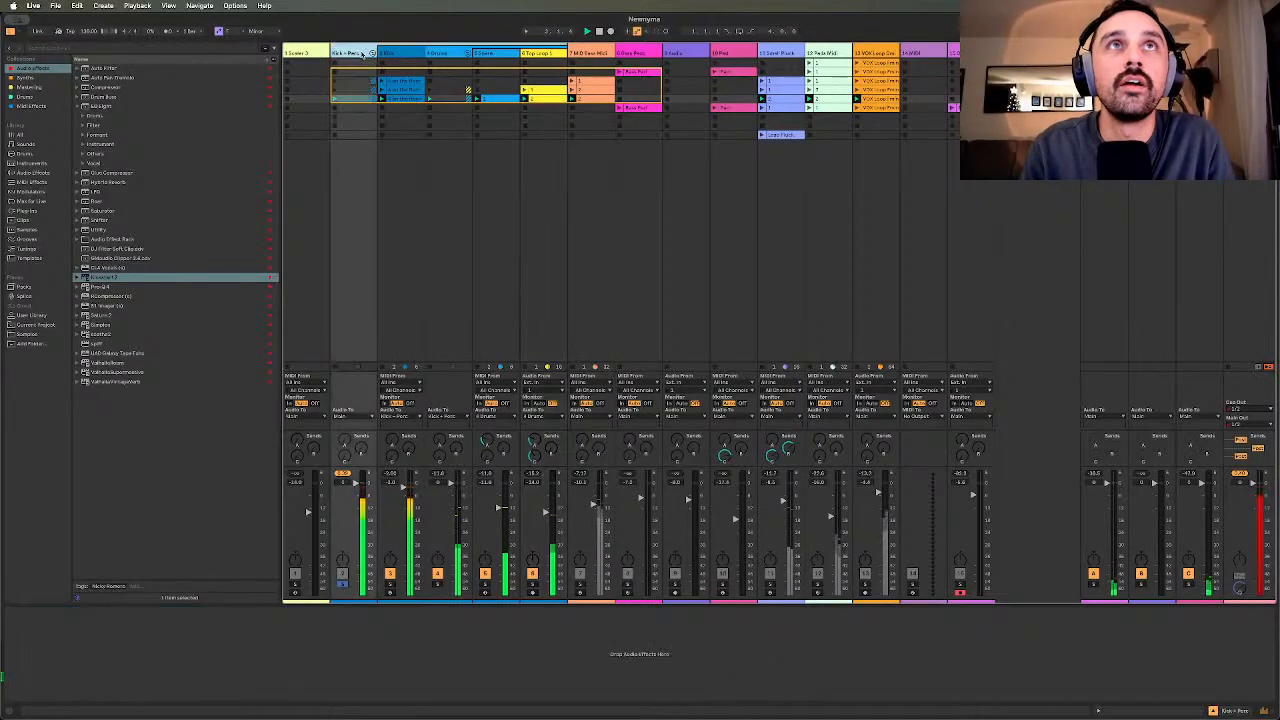
pyautogui.click(383, 52)
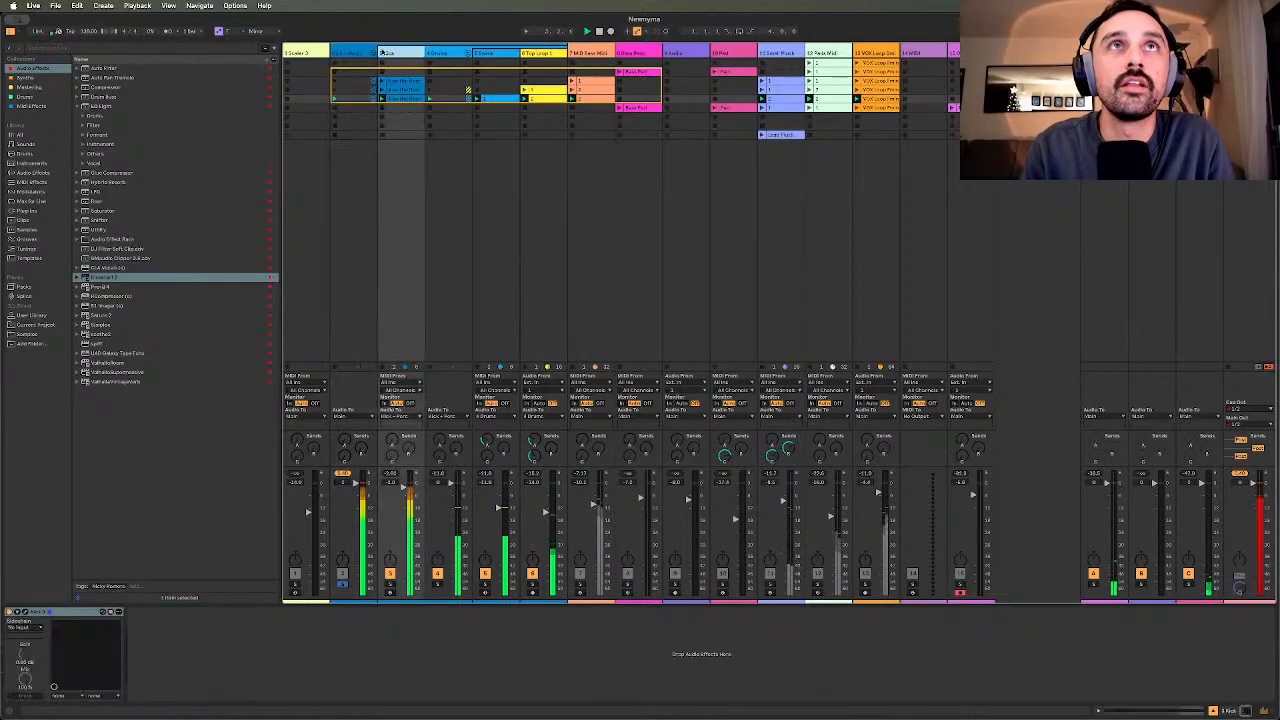
pyautogui.click(26, 612)
pyautogui.moveTo(368, 482); pyautogui.dragTo(503, 119)
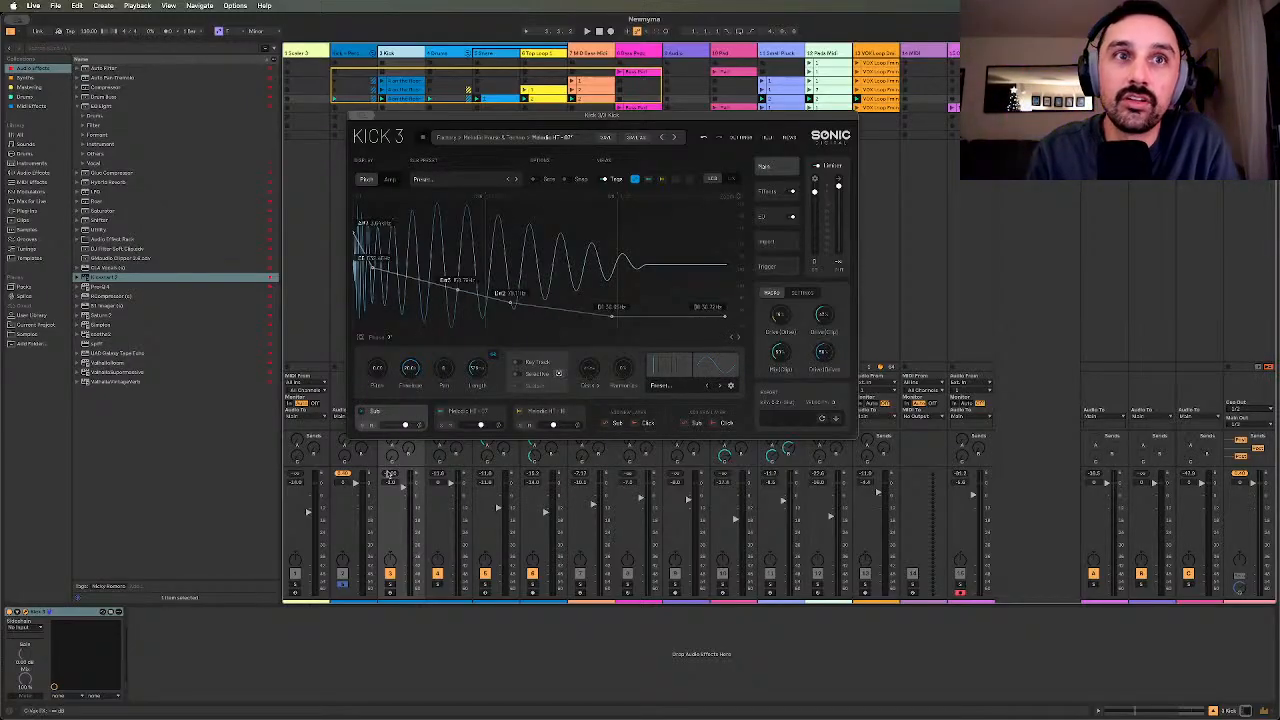
# - Audition the Kick 3 layers during playback by soloing and muting the Sub layer and soloing the second layer
pyautogui.press('space')
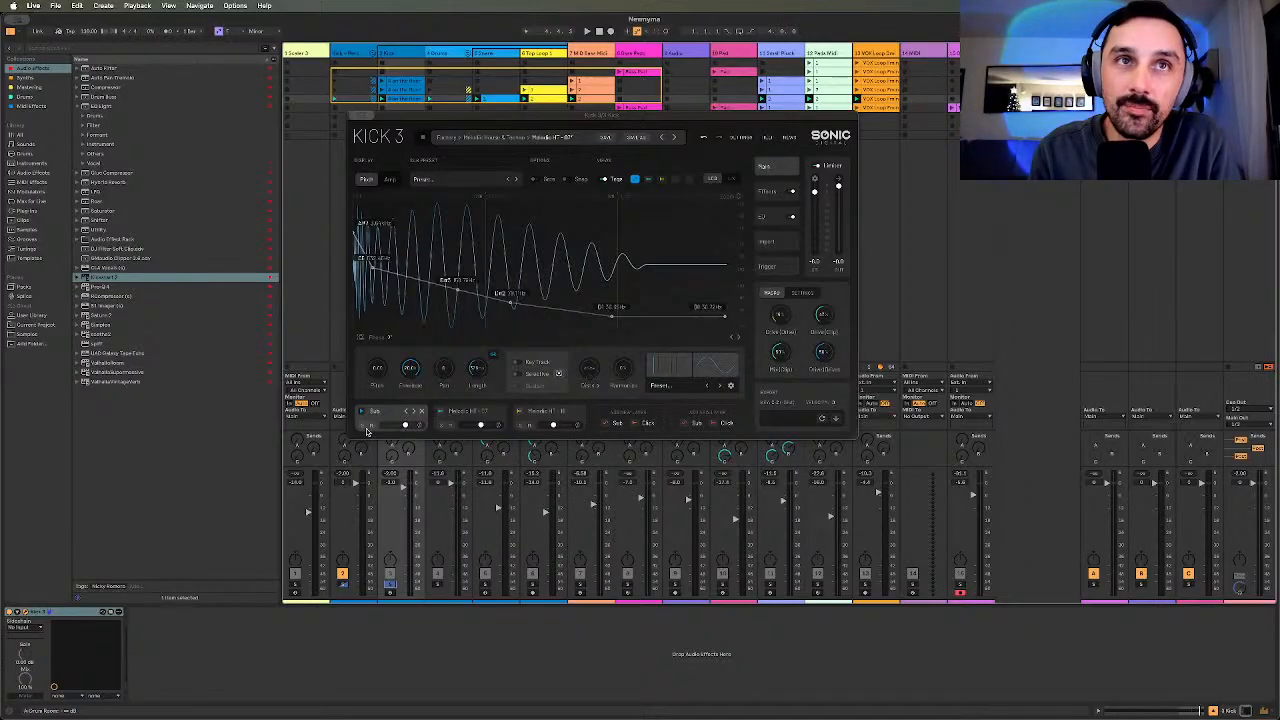
pyautogui.click(364, 425)
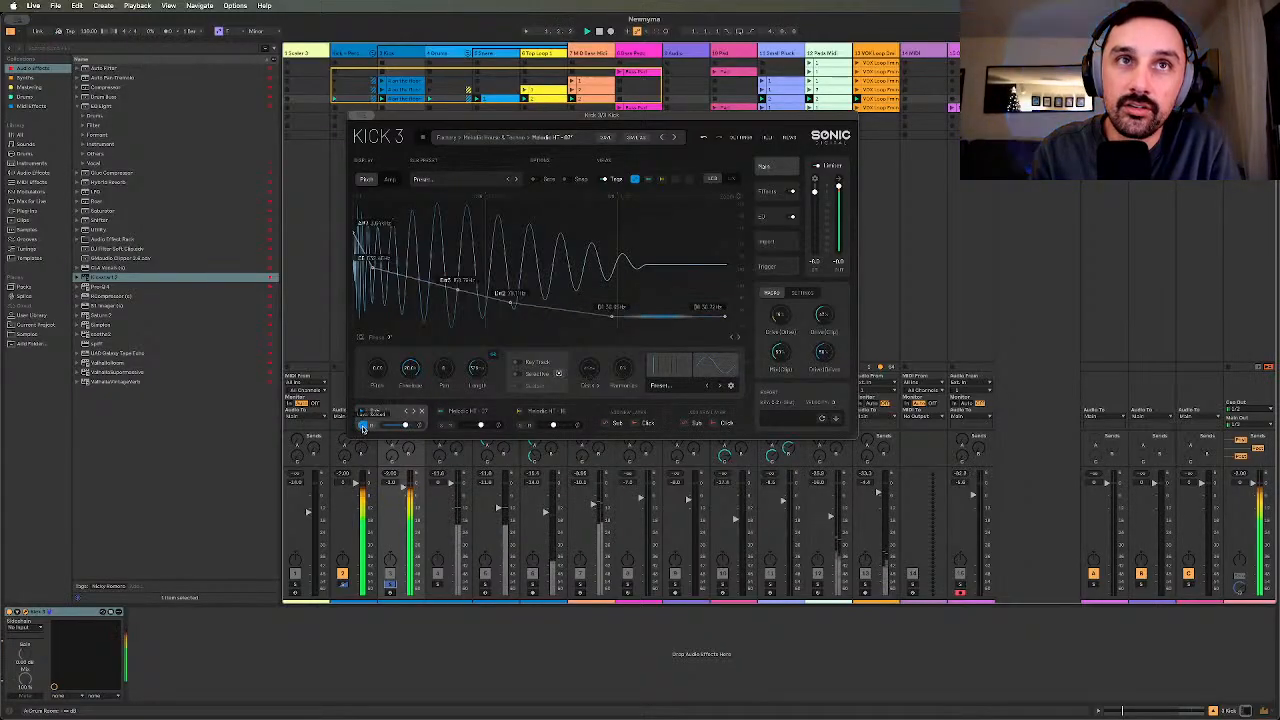
pyautogui.click(365, 426)
pyautogui.click(370, 426)
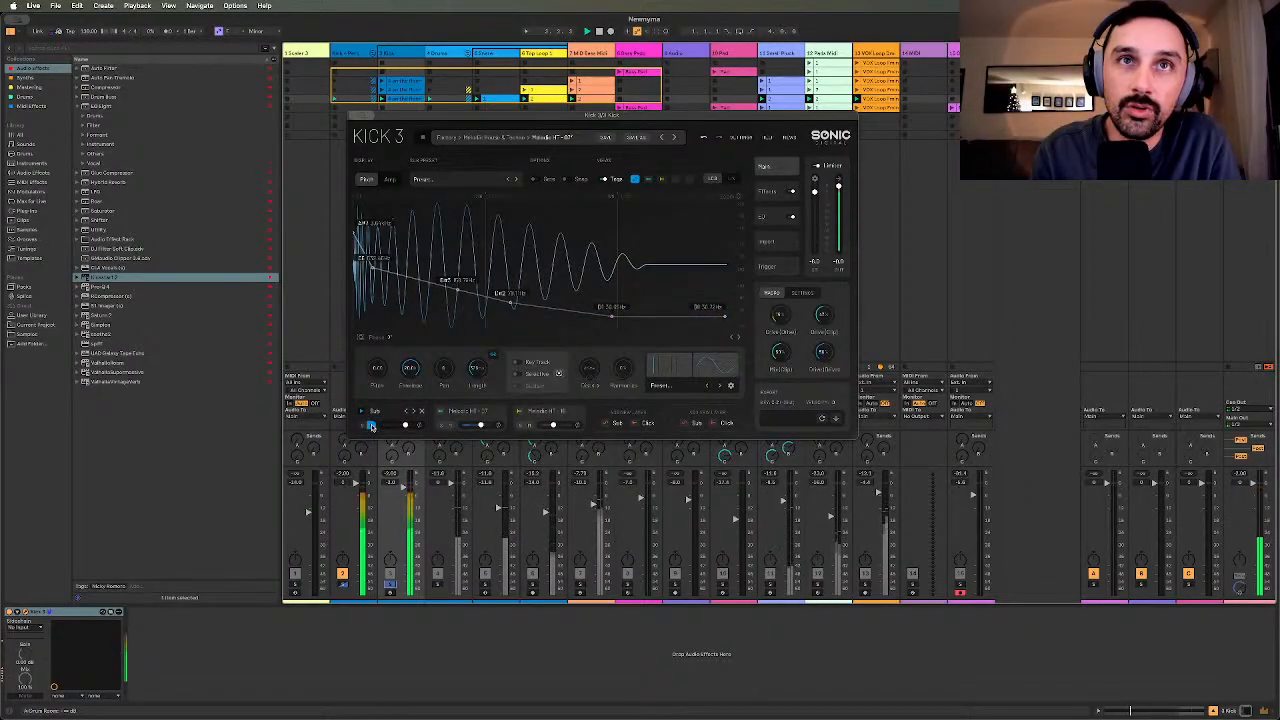
pyautogui.click(372, 426)
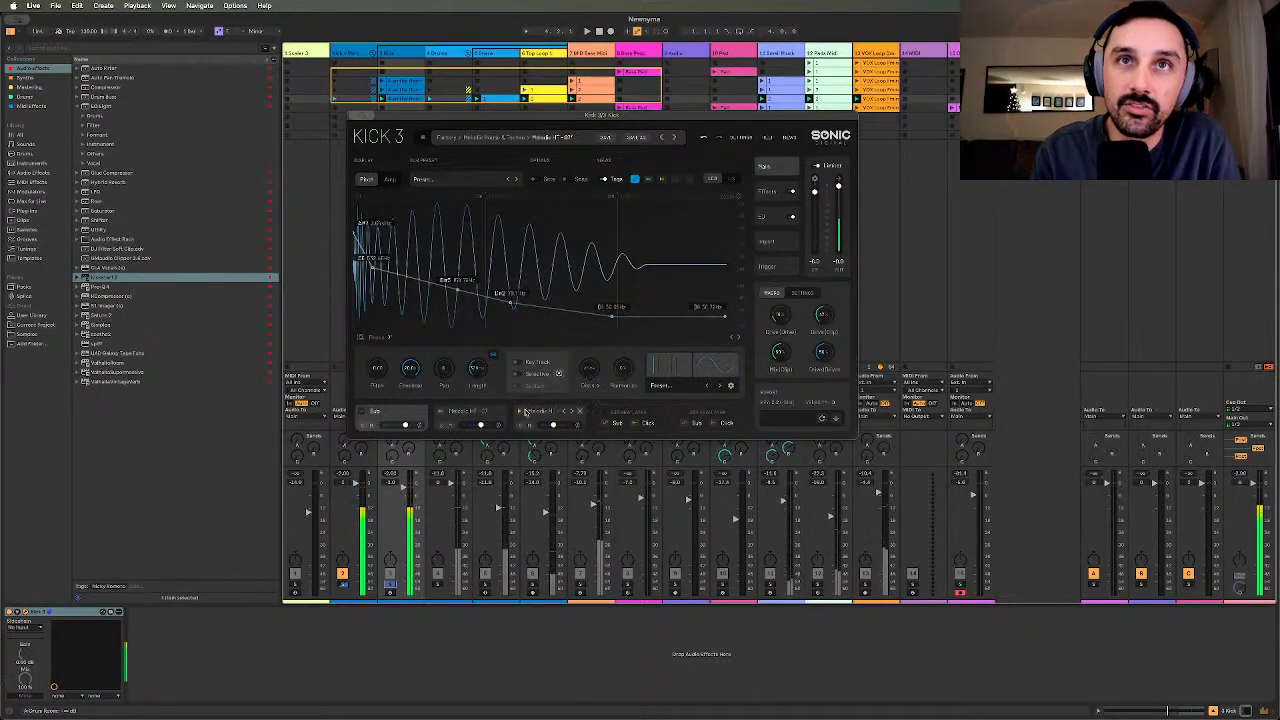
pyautogui.click(441, 425)
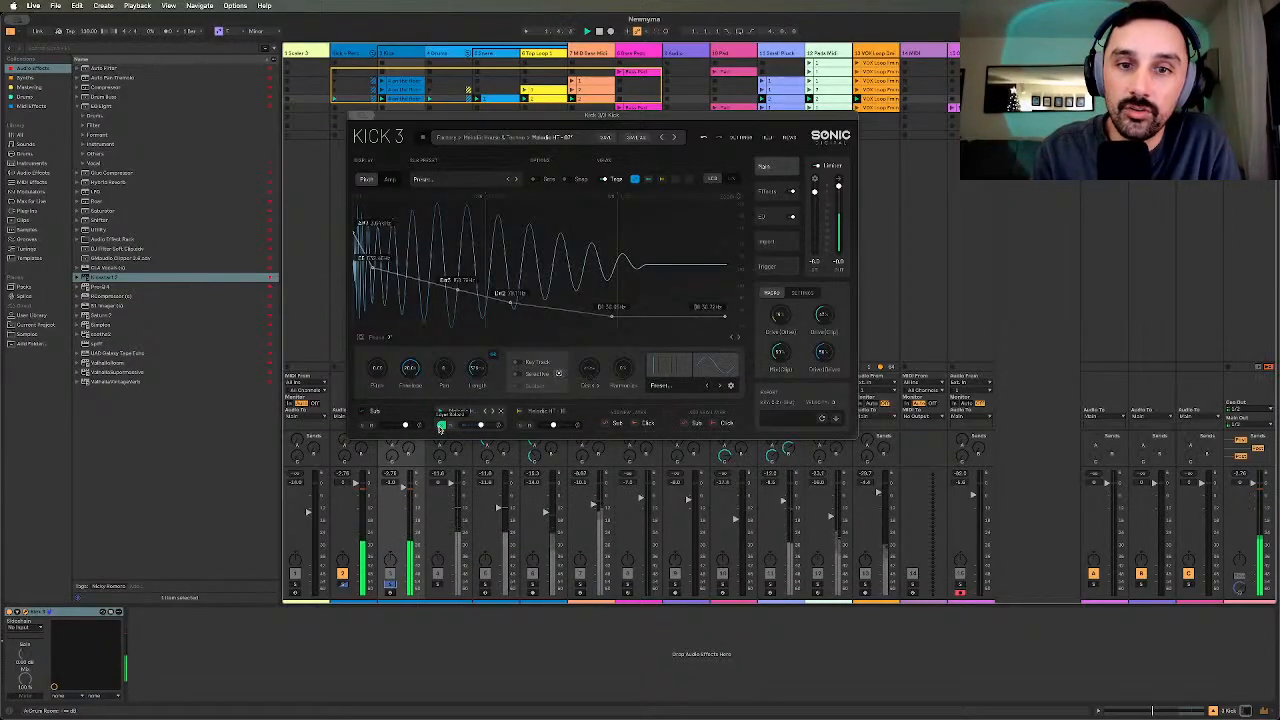
pyautogui.press('super+Tab')
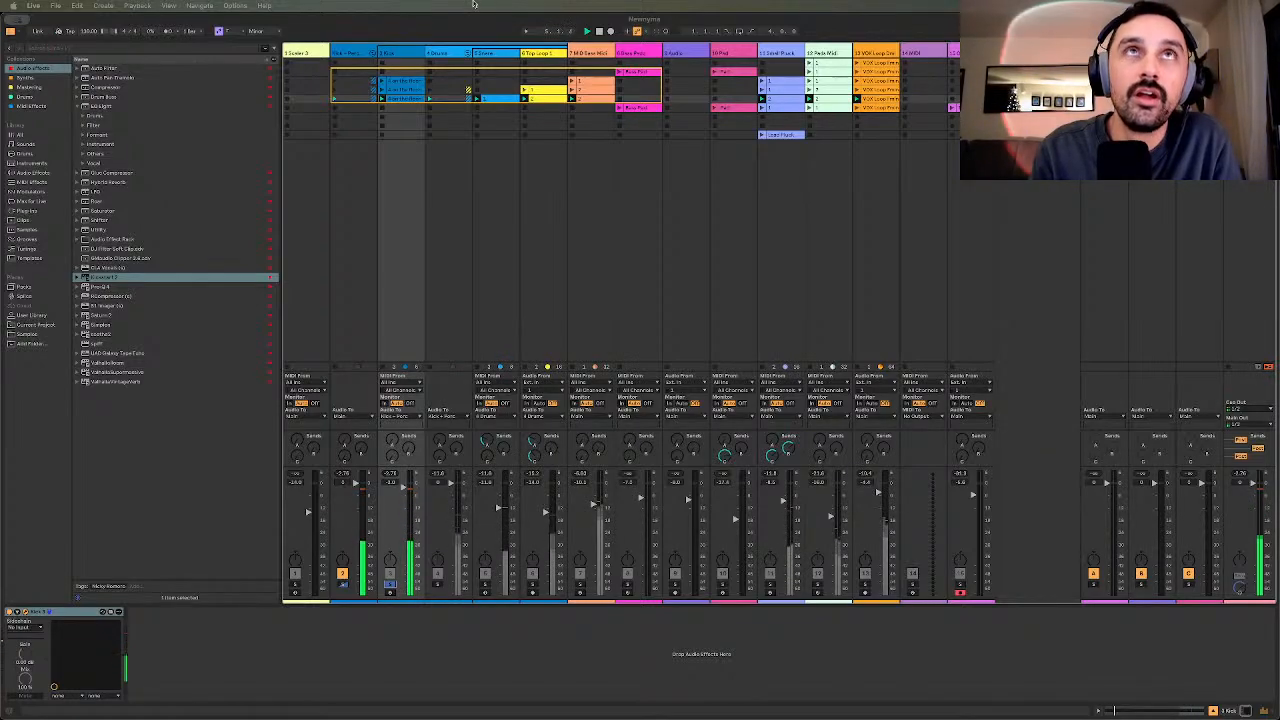
pyautogui.click(406, 48)
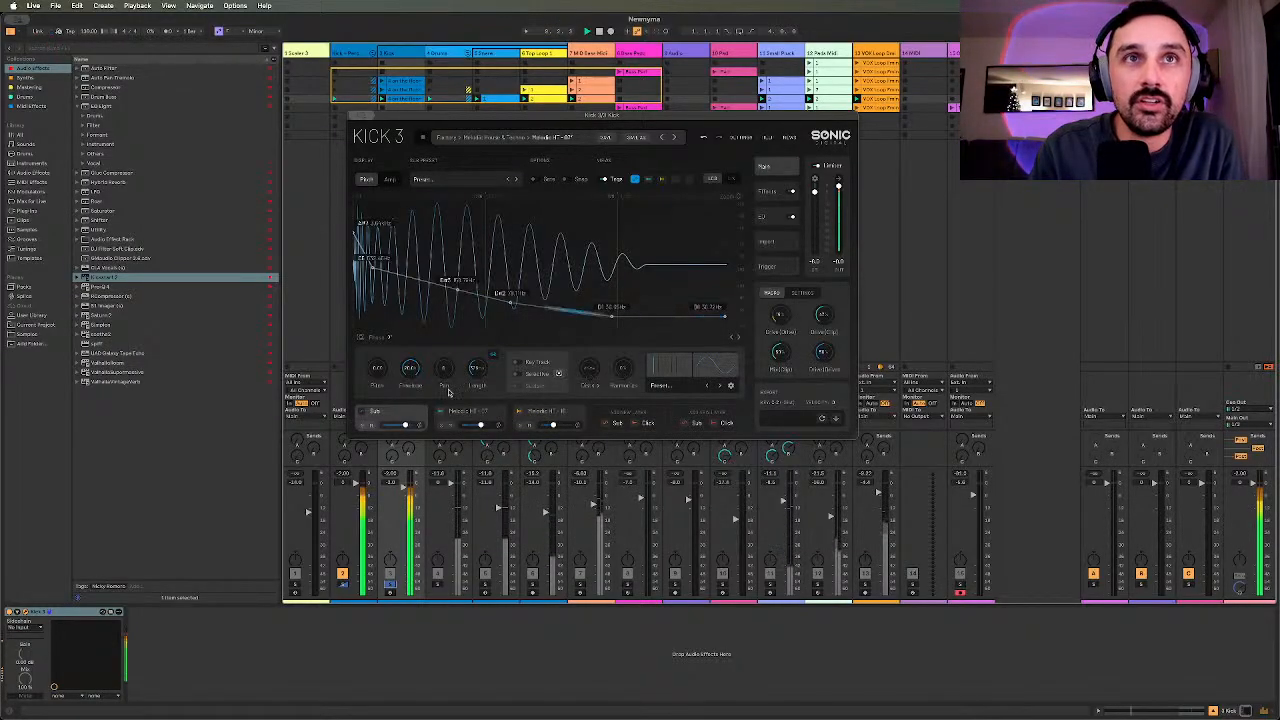
# - Lengthen the Kick 3 Sub layer during playback to hear the effect, and bring its length back down
pyautogui.moveTo(479, 371); pyautogui.dragTo(486, 351)
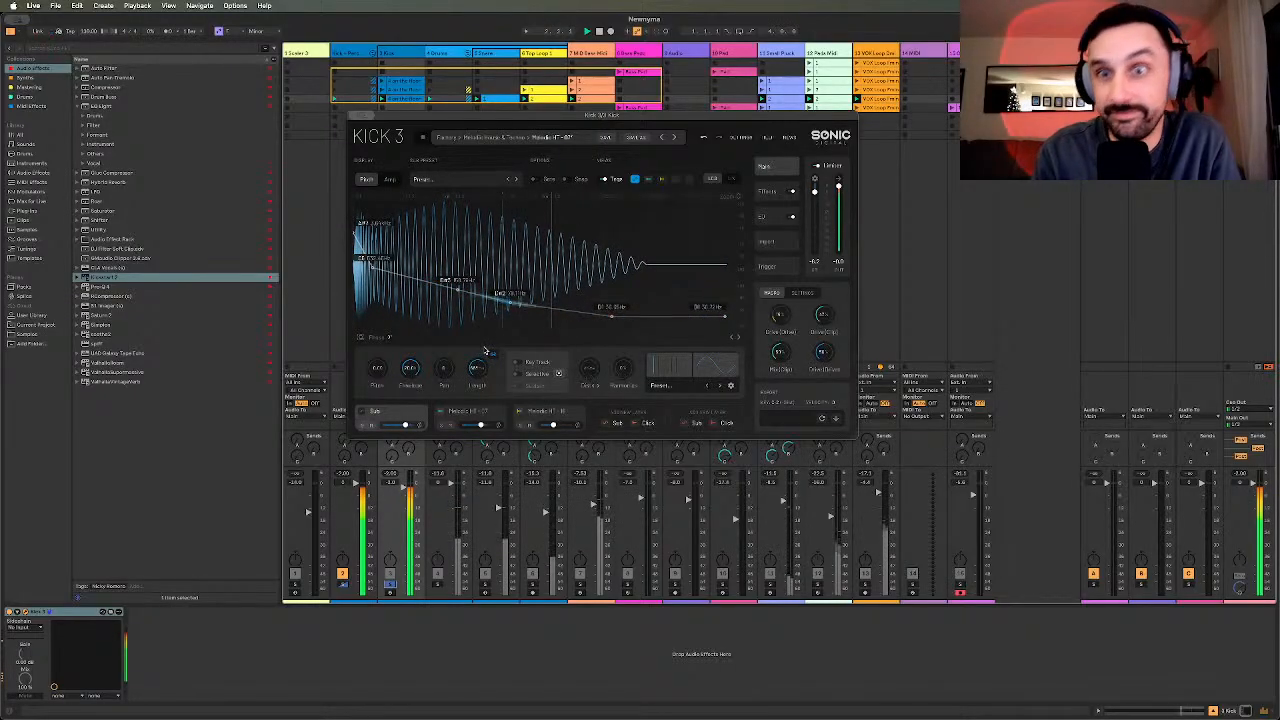
pyautogui.moveTo(486, 351); pyautogui.dragTo(487, 371)
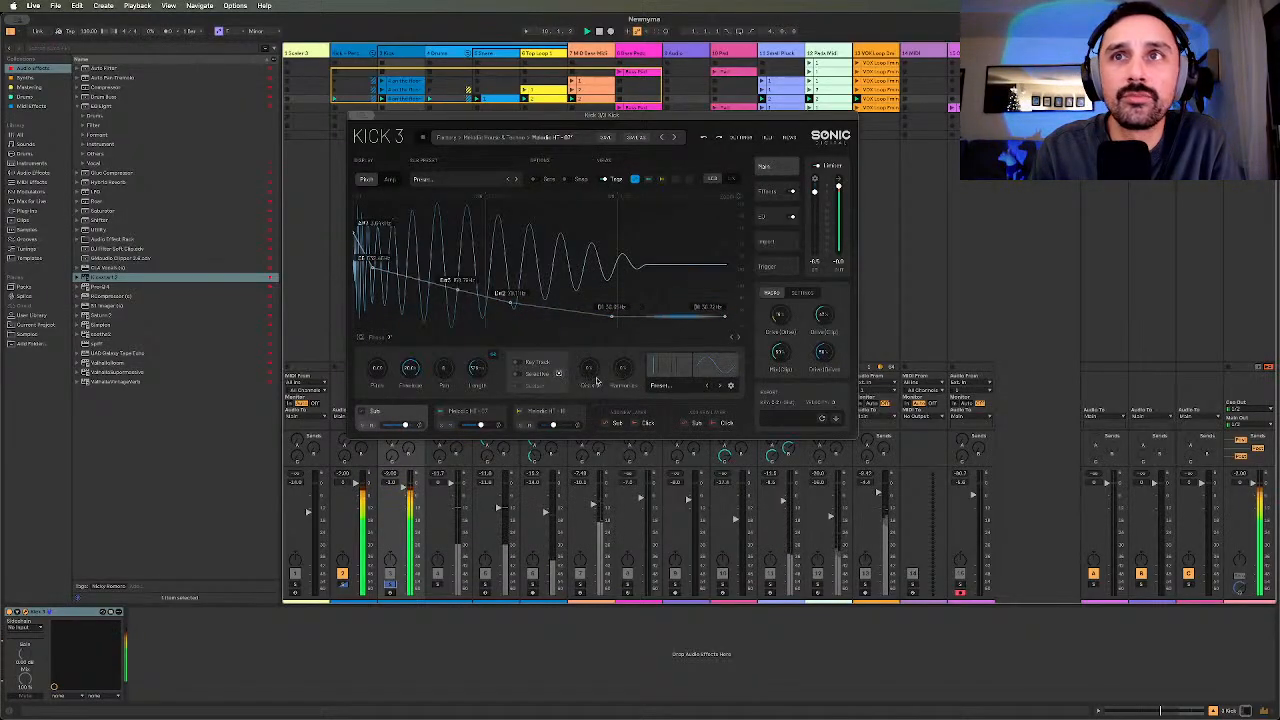
# - Review Kick 3's Effects, EQ and Import pages, including the choices for an empty effect slot, and close the plug-in
pyautogui.click(770, 191)
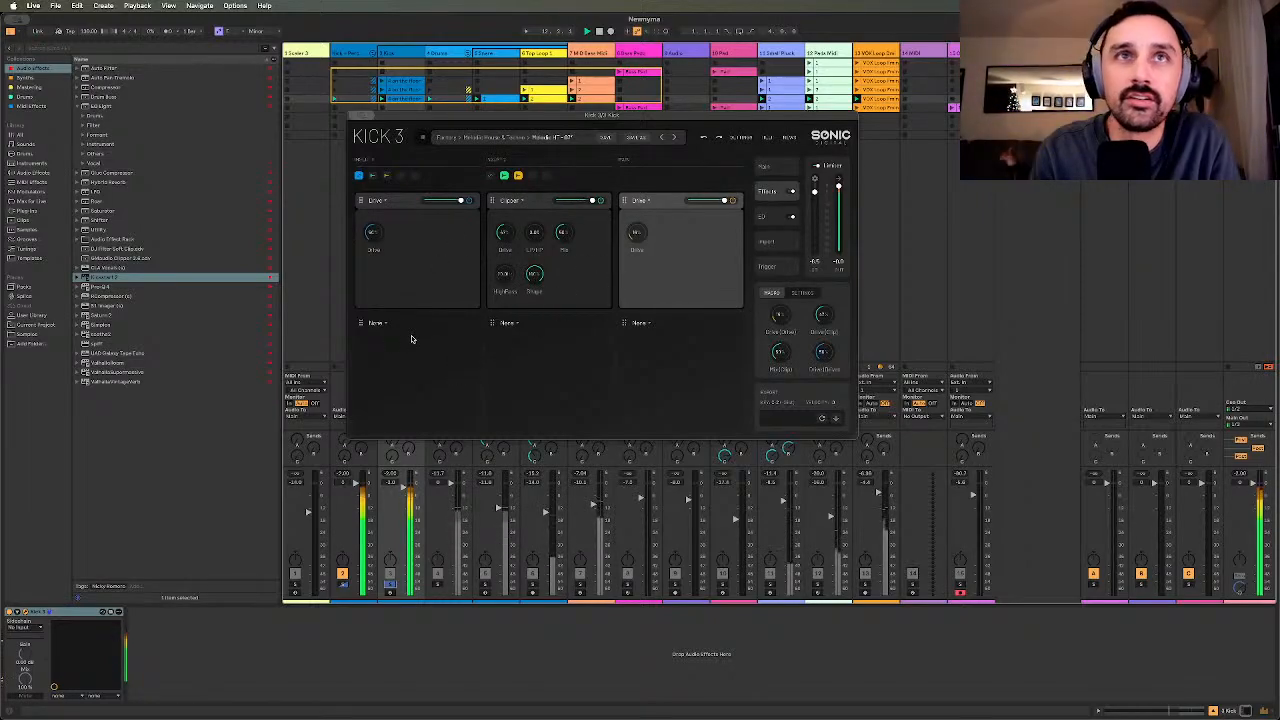
pyautogui.click(377, 324)
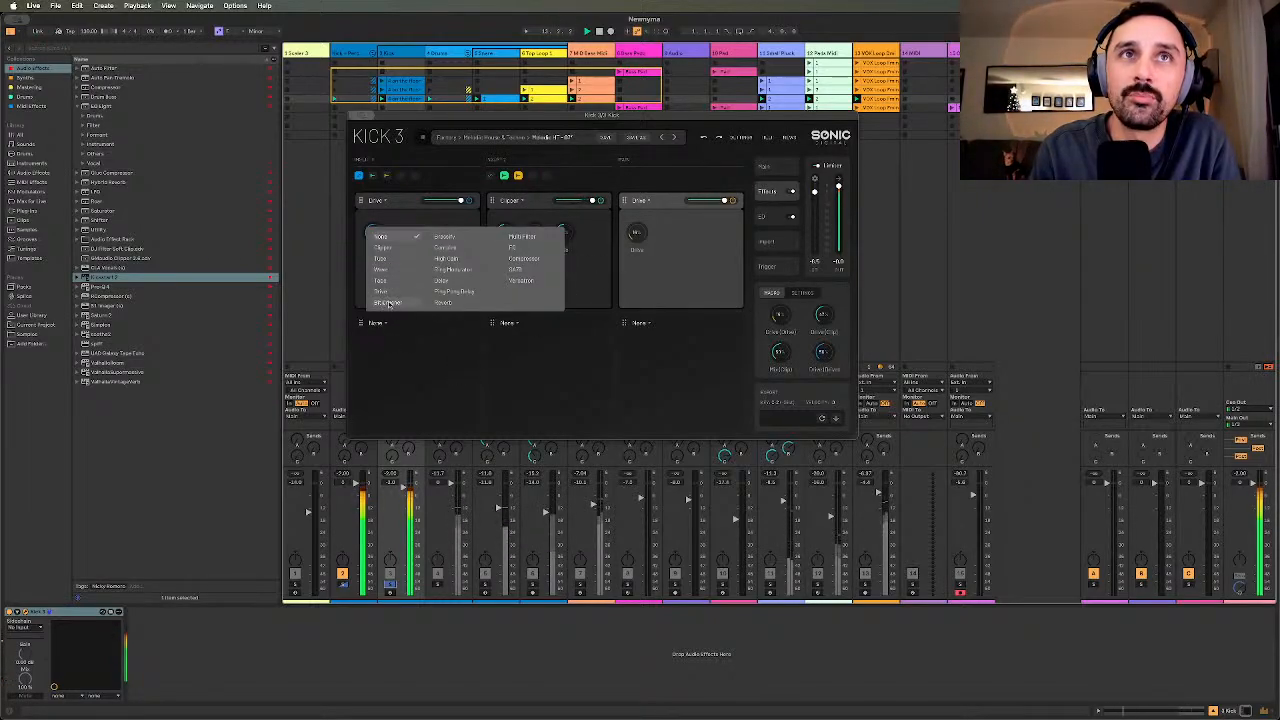
pyautogui.click(501, 361)
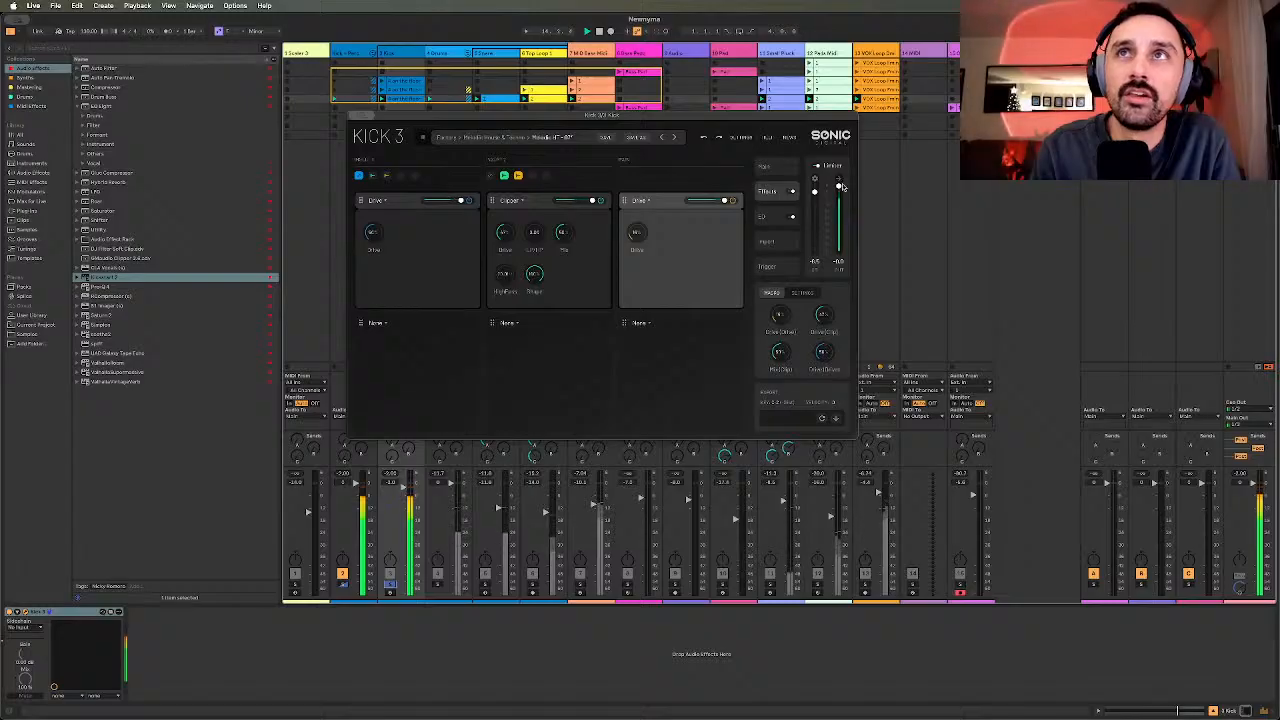
pyautogui.click(780, 219)
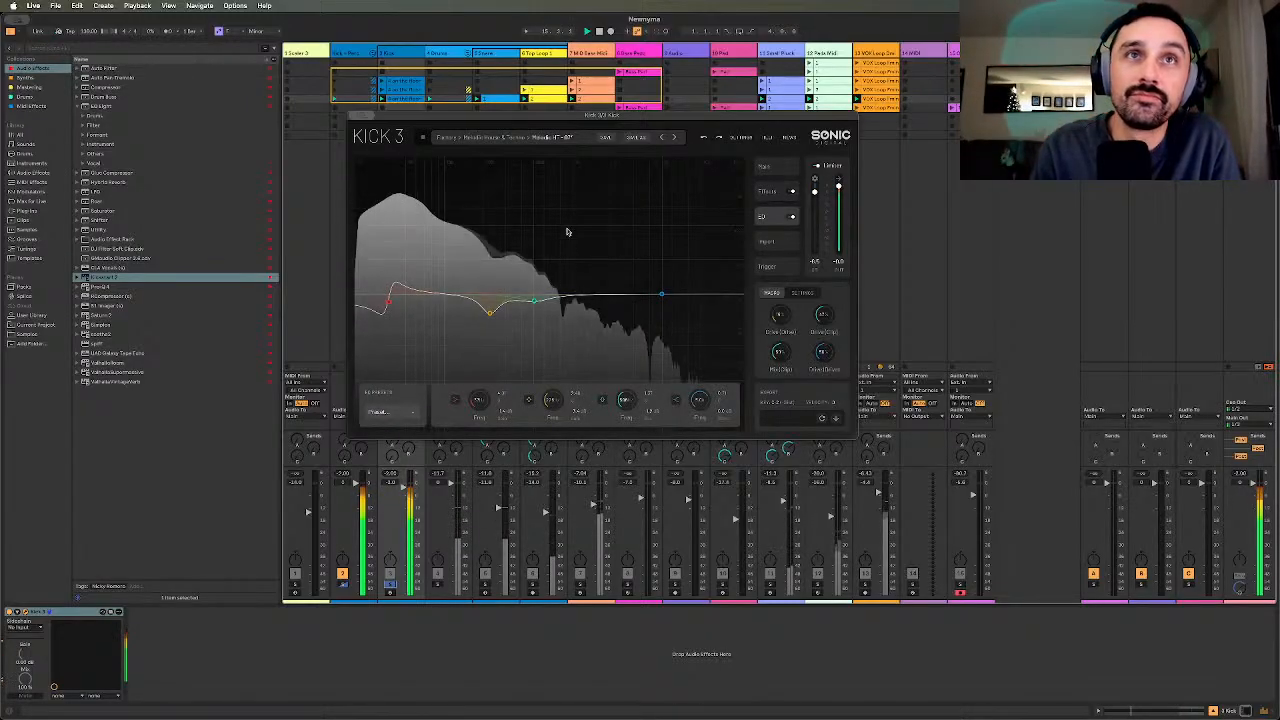
pyautogui.click(768, 244)
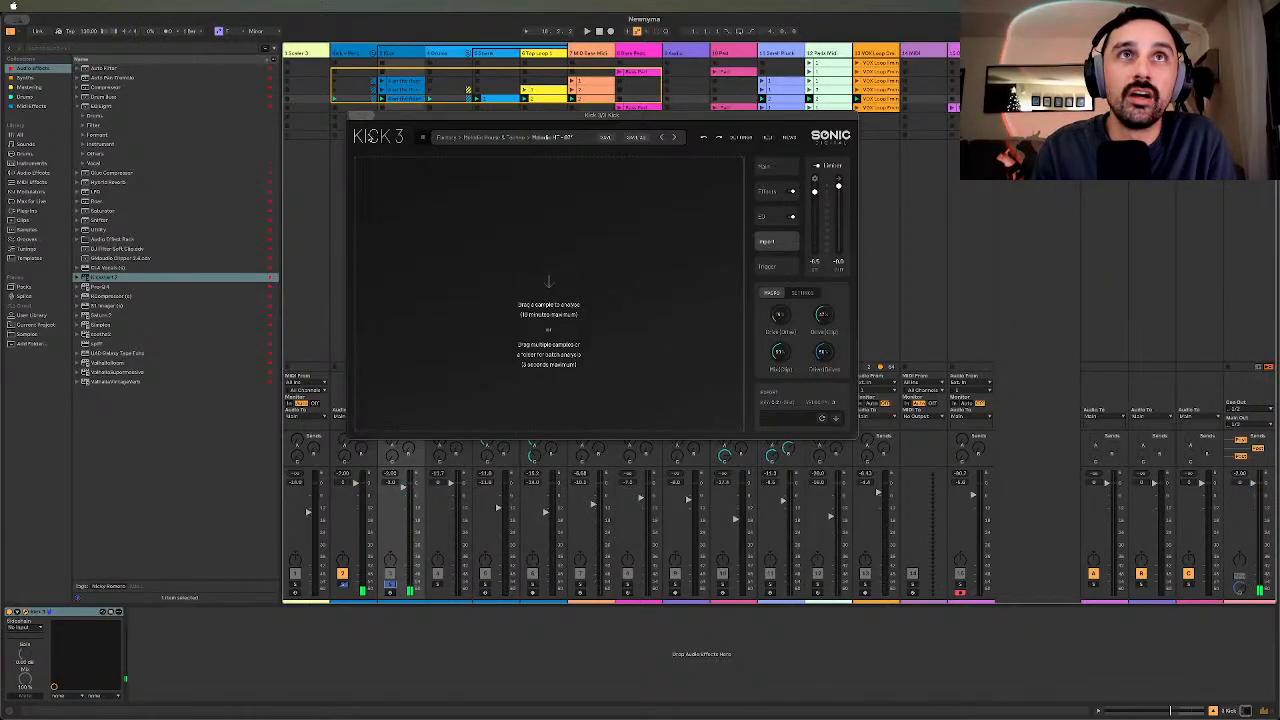
pyautogui.click(352, 114)
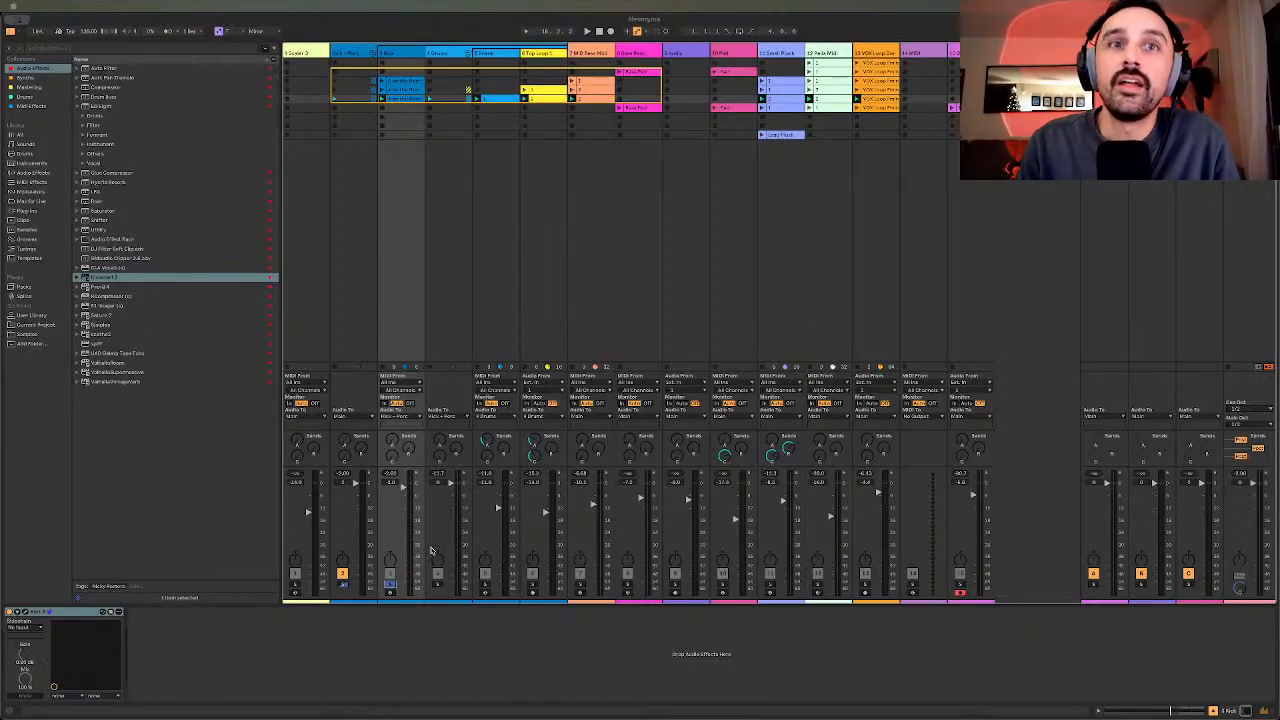
# - Clear the solo on the Kick + Perc group and play the session with all tracks audible
pyautogui.click(343, 588)
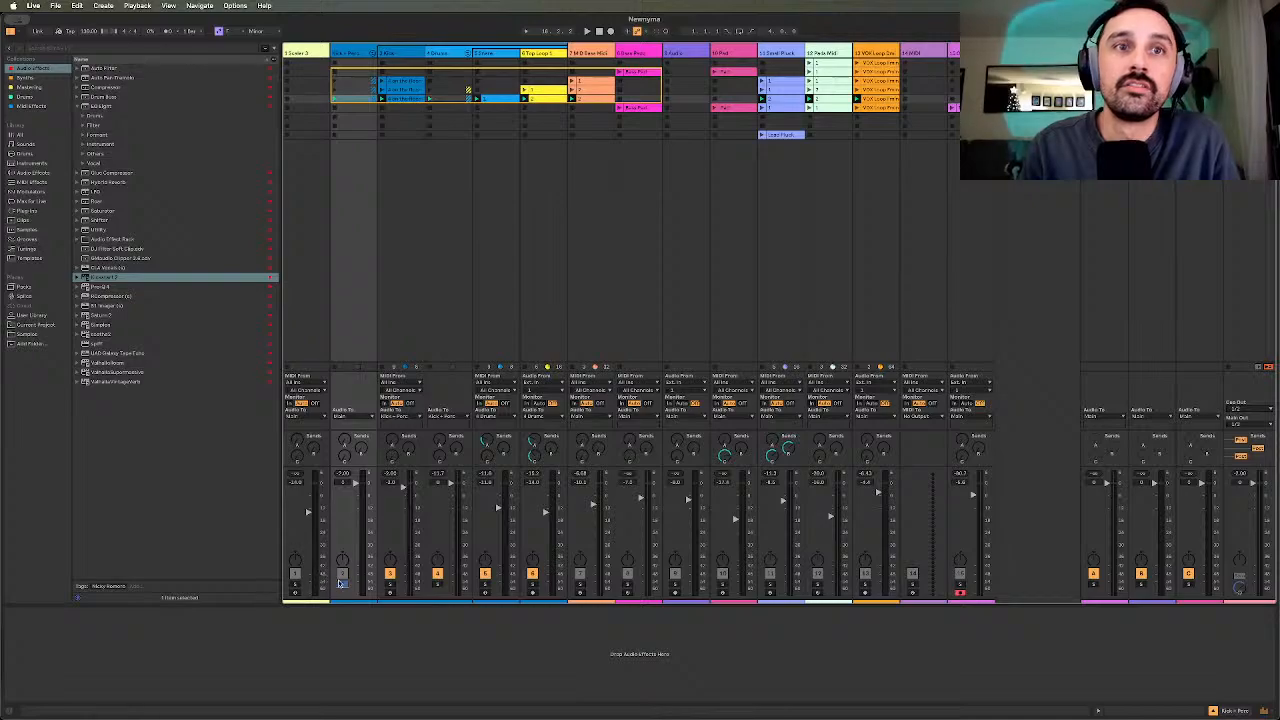
pyautogui.click(342, 585)
pyautogui.press('space')
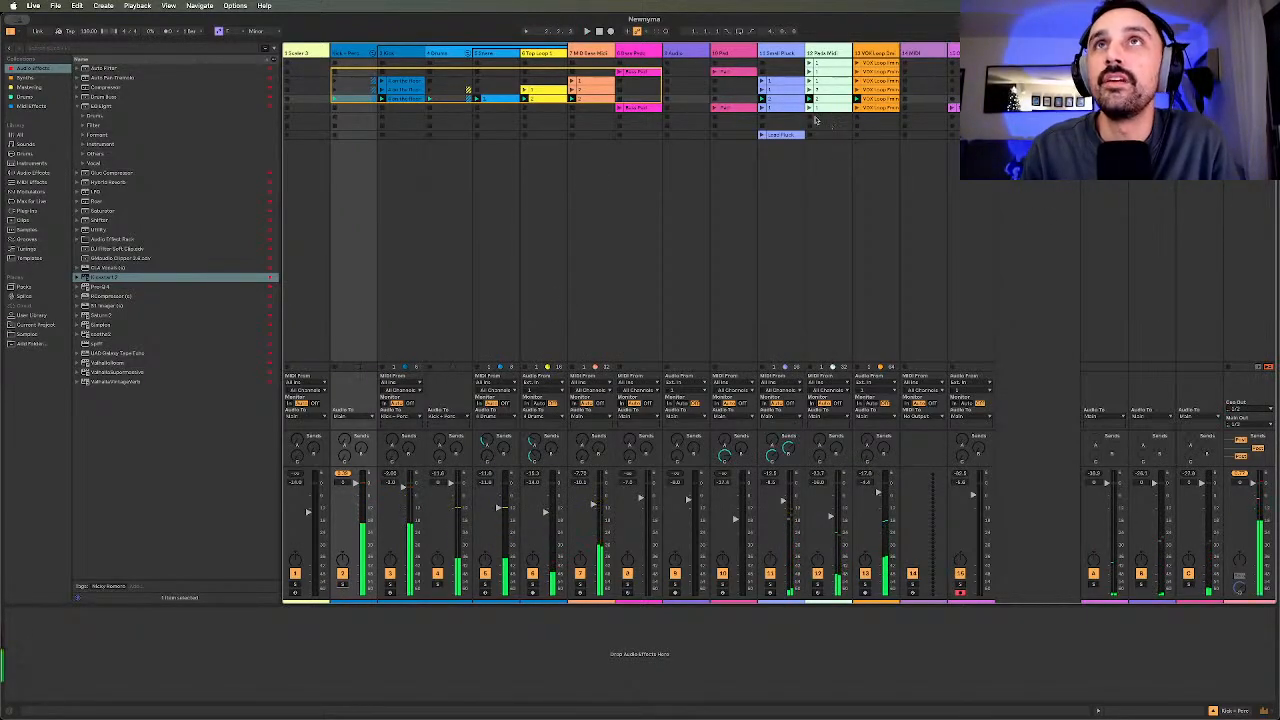
# - Examine the device chains of the Bass Pad and MIDI bass tracks
pyautogui.click(634, 73)
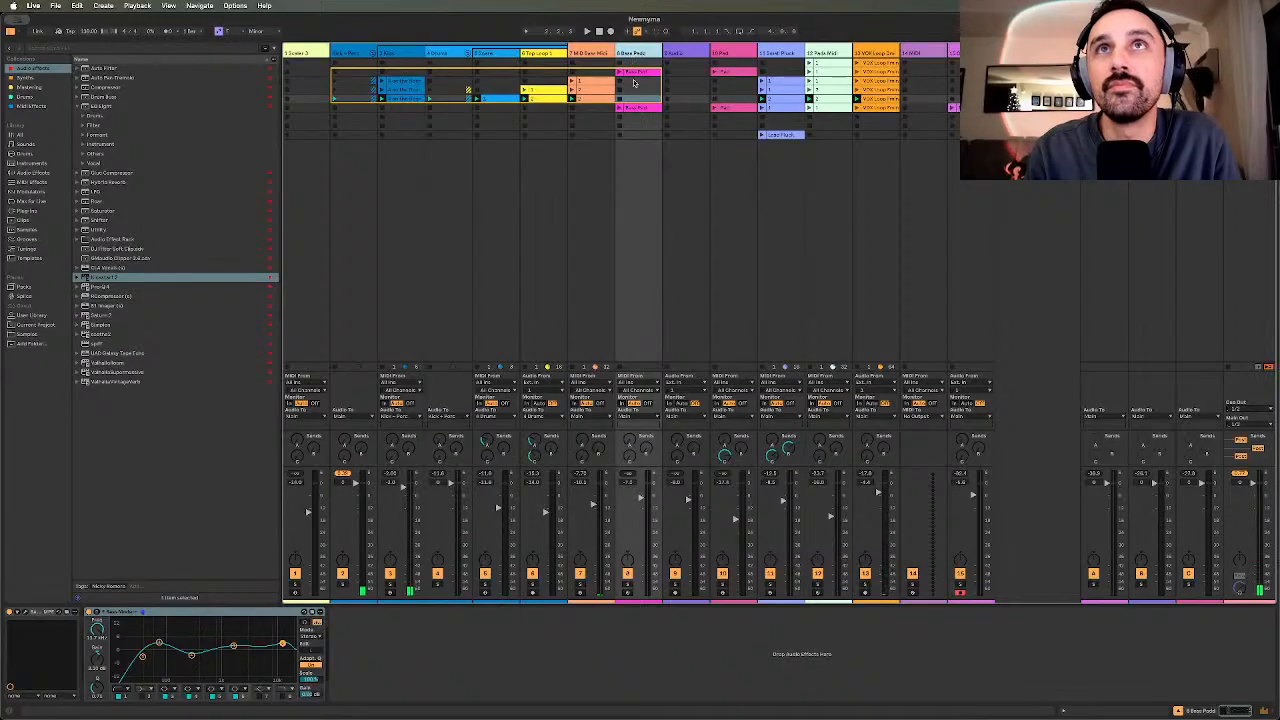
pyautogui.click(545, 52)
pyautogui.click(586, 54)
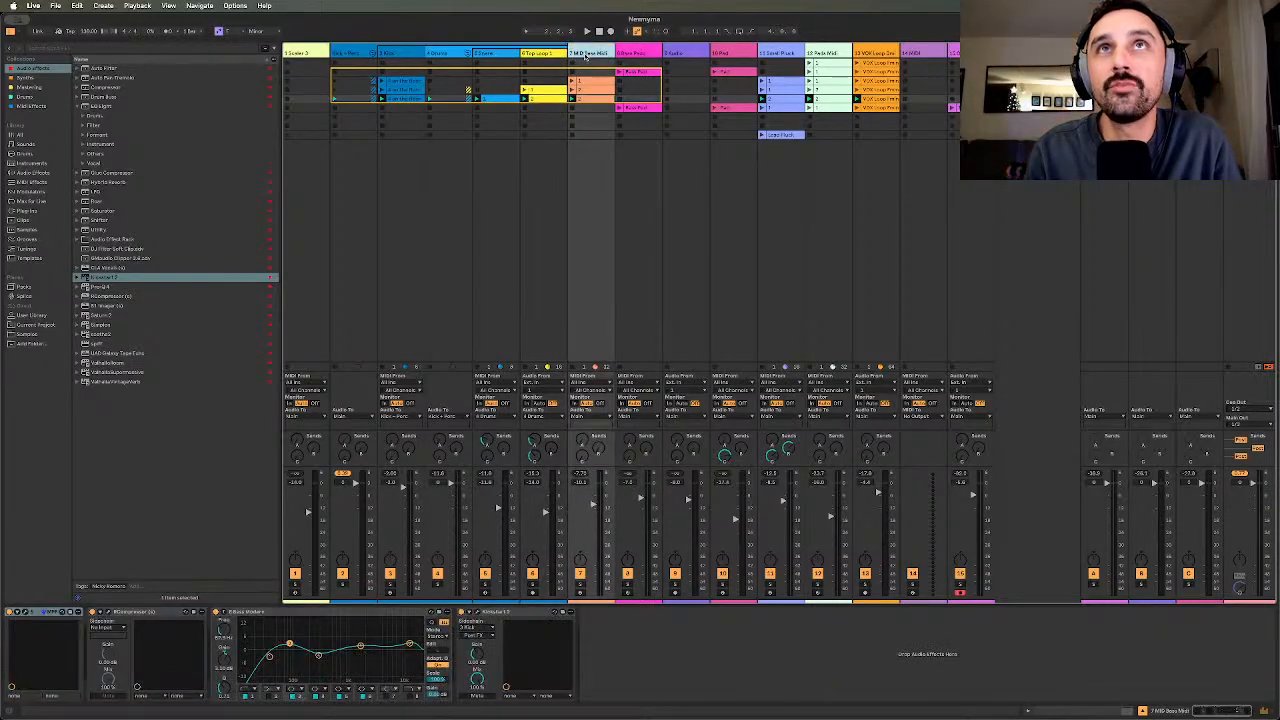
# - Fold the Kick + Perc group to hide its tracks and select the Bass Pad track
pyautogui.keyDown('shift'); pyautogui.click(383, 53); pyautogui.keyUp('shift')
pyautogui.press('Delete')
pyautogui.click(444, 52)
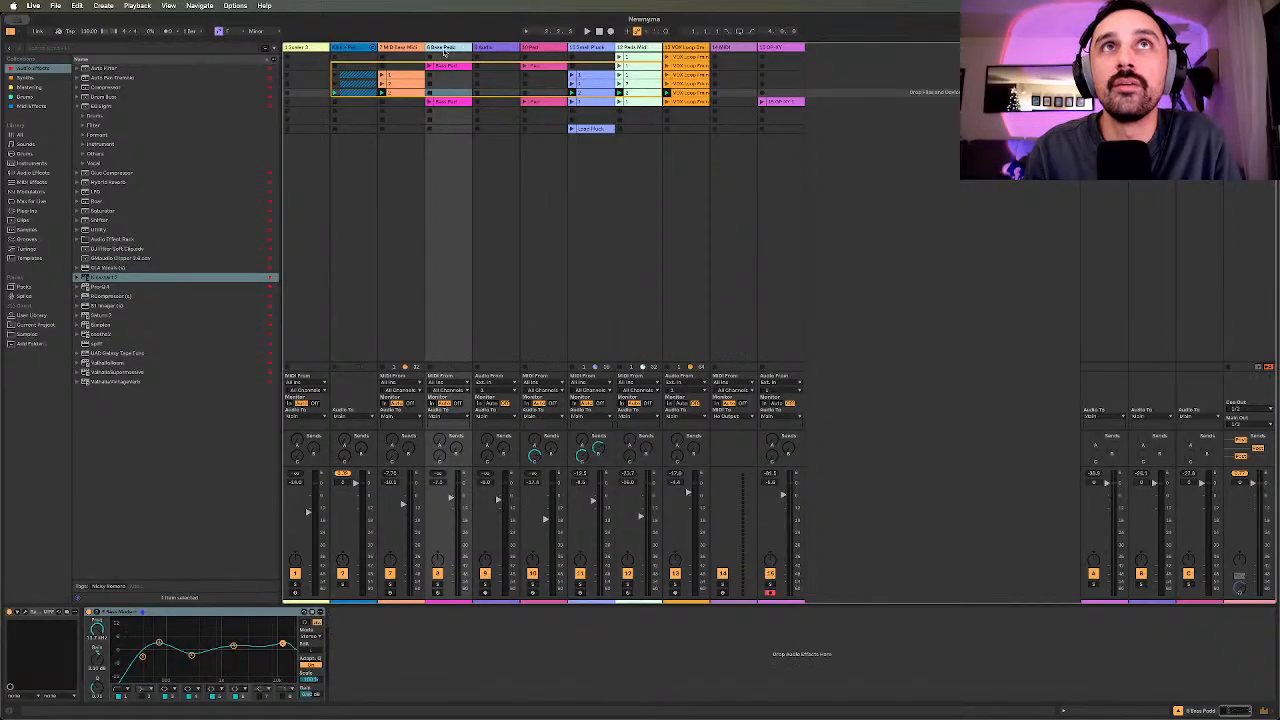
# - Solo the Small Pluck track and play it on its own
pyautogui.click(579, 452)
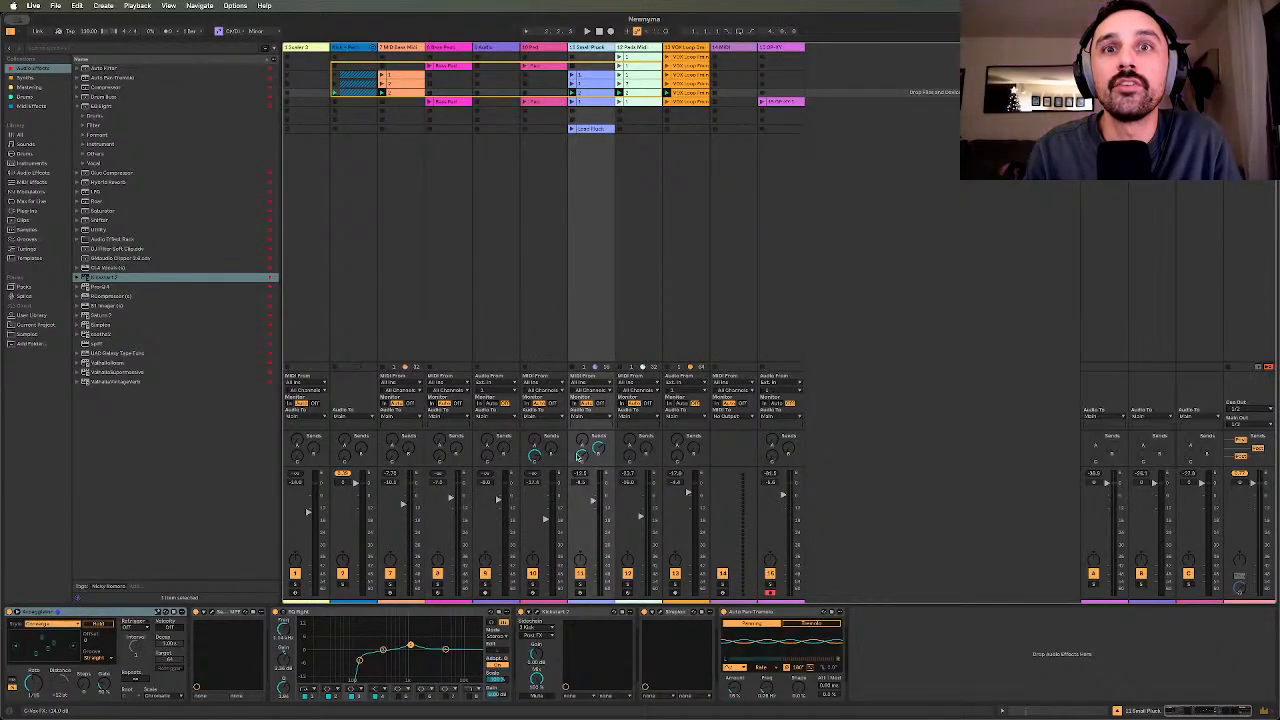
pyautogui.click(592, 47)
pyautogui.press('s')
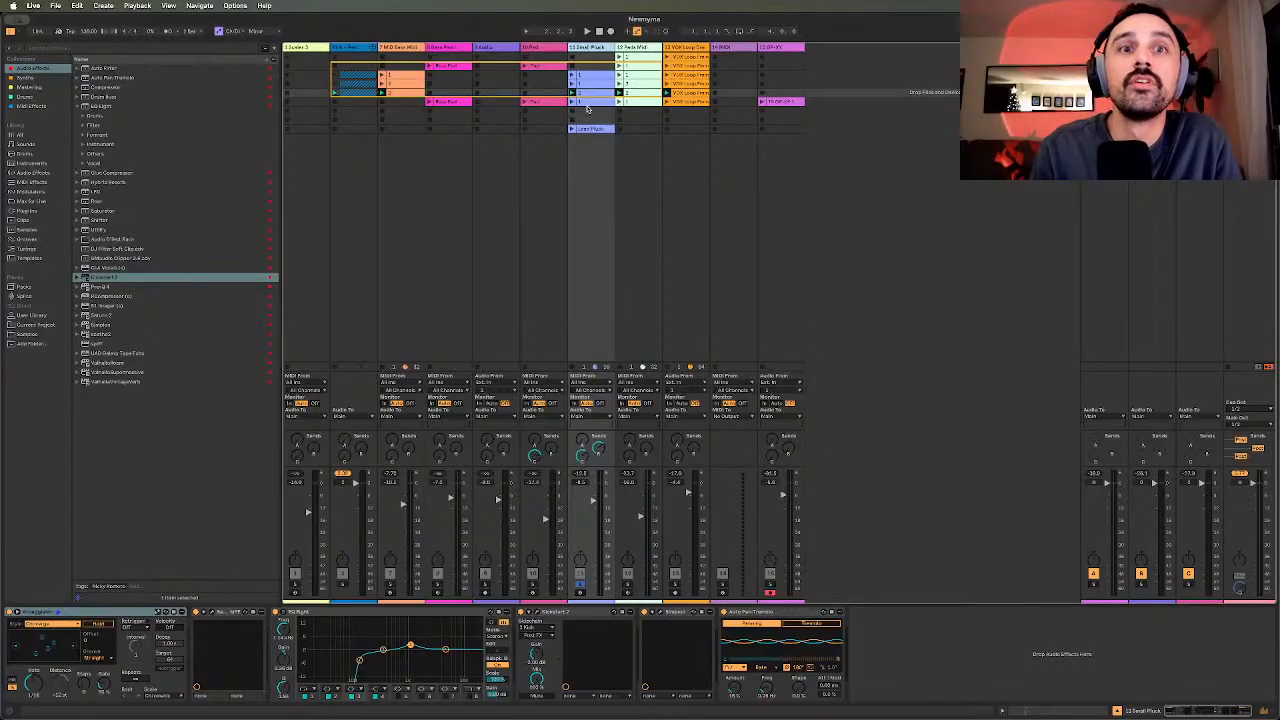
pyautogui.press('space')
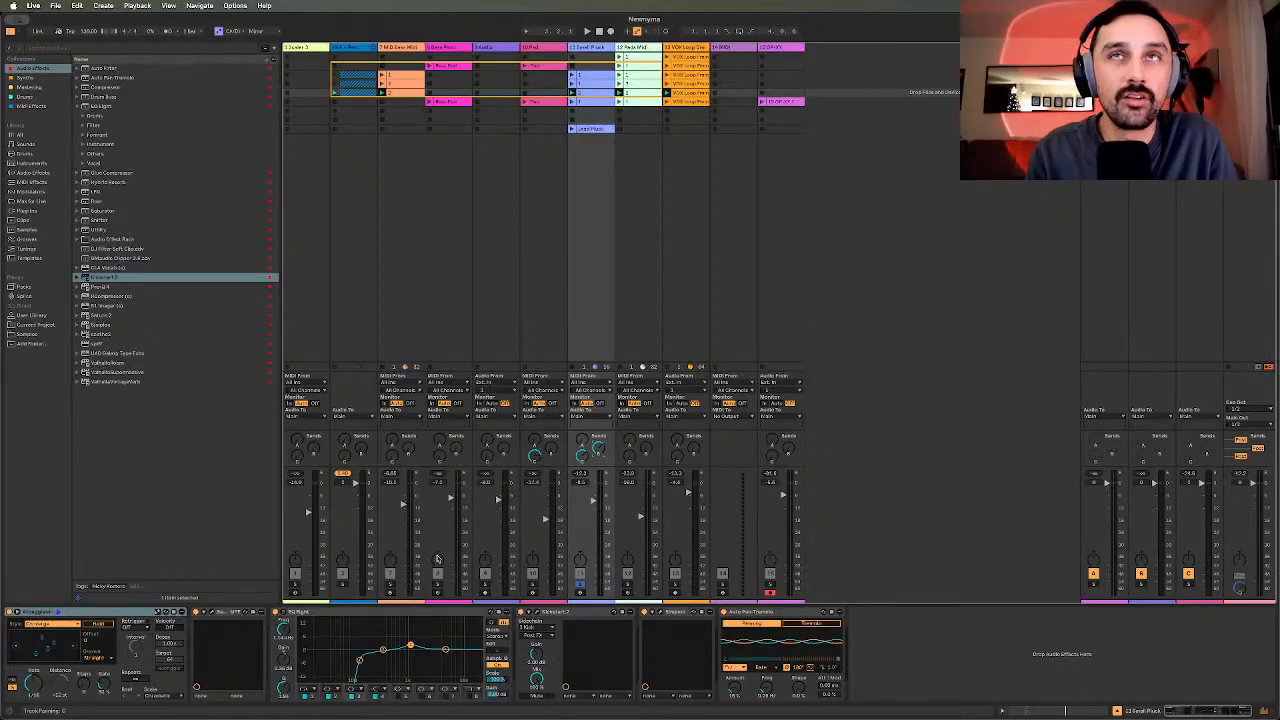
# - Launch the separate pluck clip in the lowest filled slot of the Small Pluck track
pyautogui.click(582, 103)
pyautogui.click(593, 129)
pyautogui.click(573, 129)
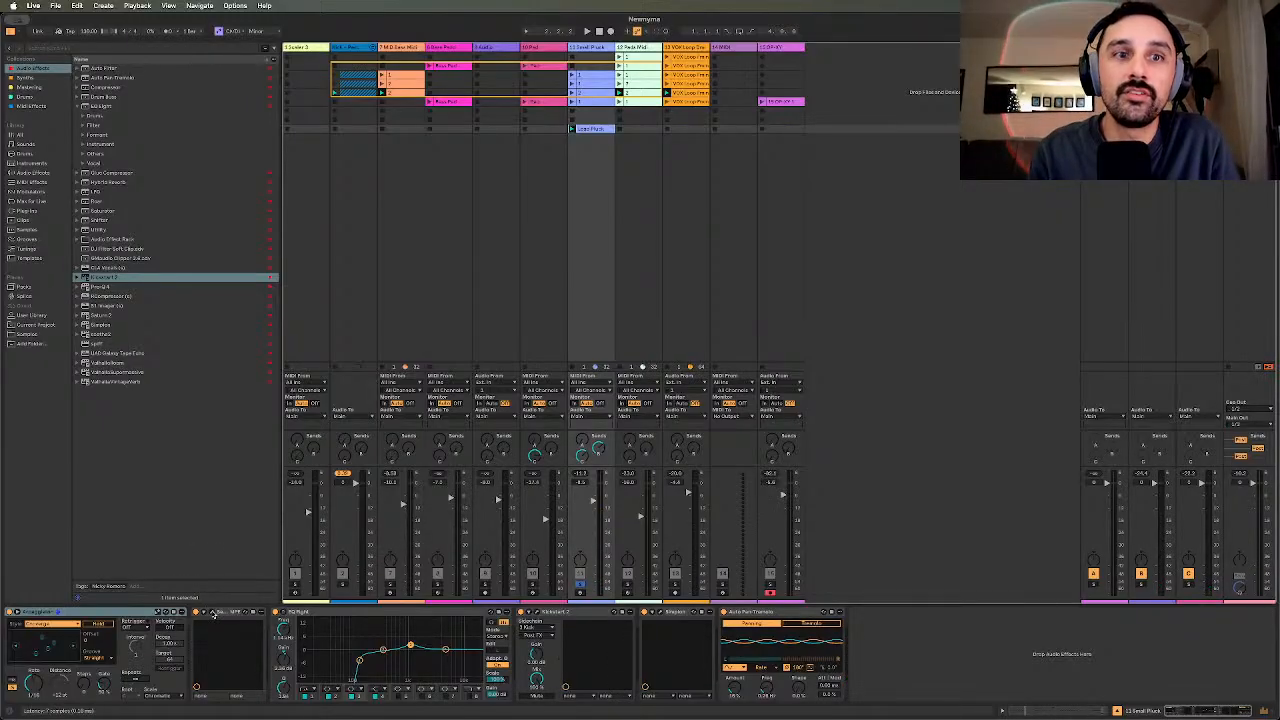
# - Open the Small Pluck's Serum 2, look through the Splice presets of TALES 2 - Serum 2 Melodic Techno by 7 SKIES, and close it
pyautogui.click(211, 612)
pyautogui.moveTo(410, 620); pyautogui.dragTo(573, 84)
pyautogui.click(632, 97)
pyautogui.moveTo(642, 133)
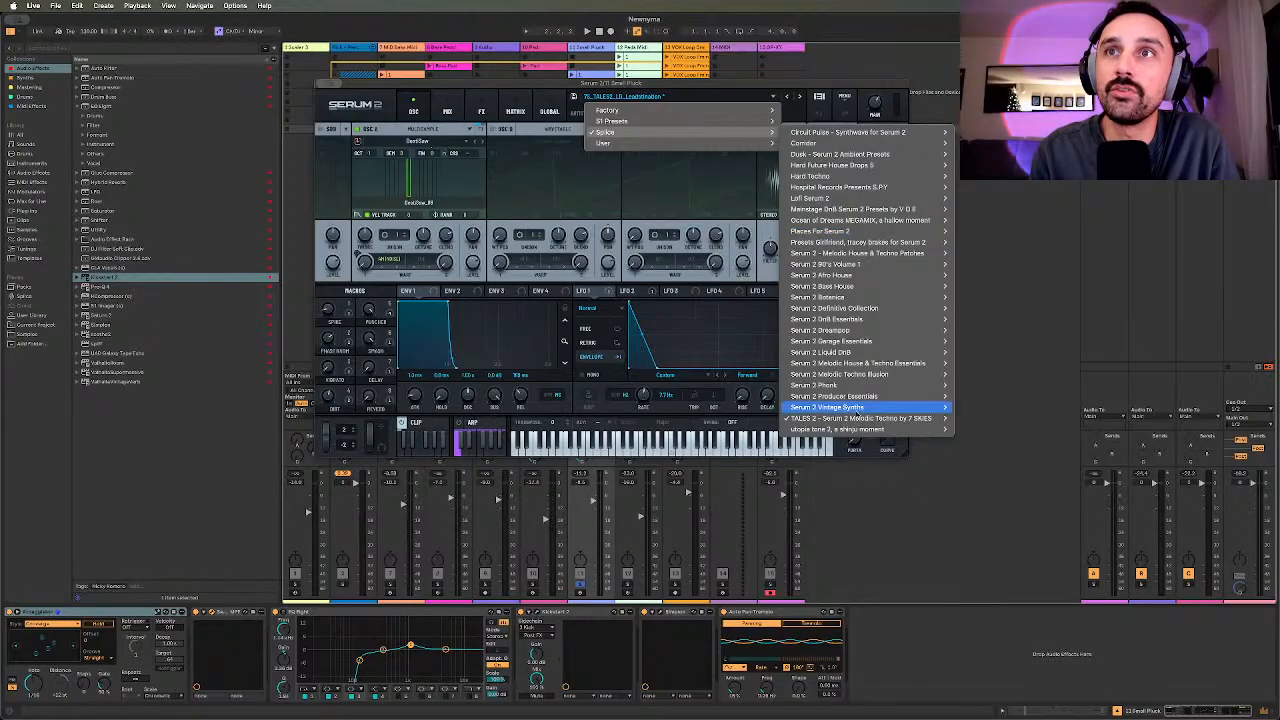
pyautogui.moveTo(860, 419)
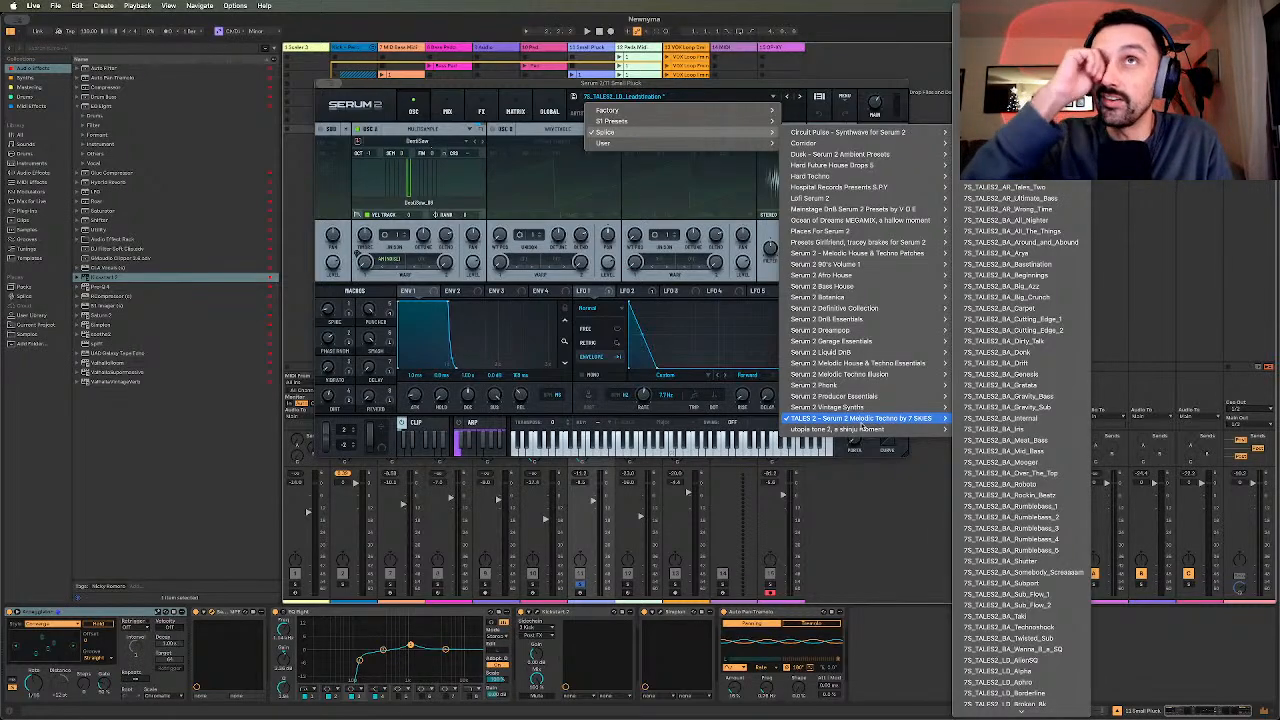
pyautogui.click(519, 85)
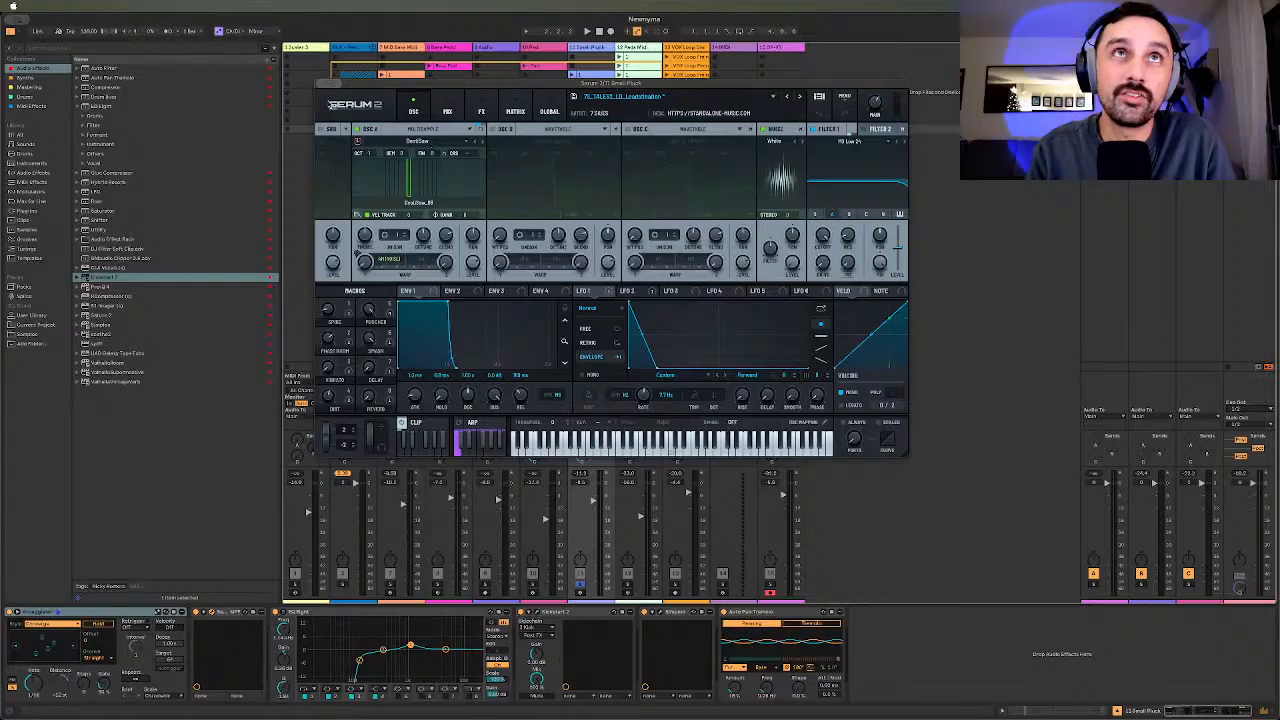
pyautogui.click(320, 84)
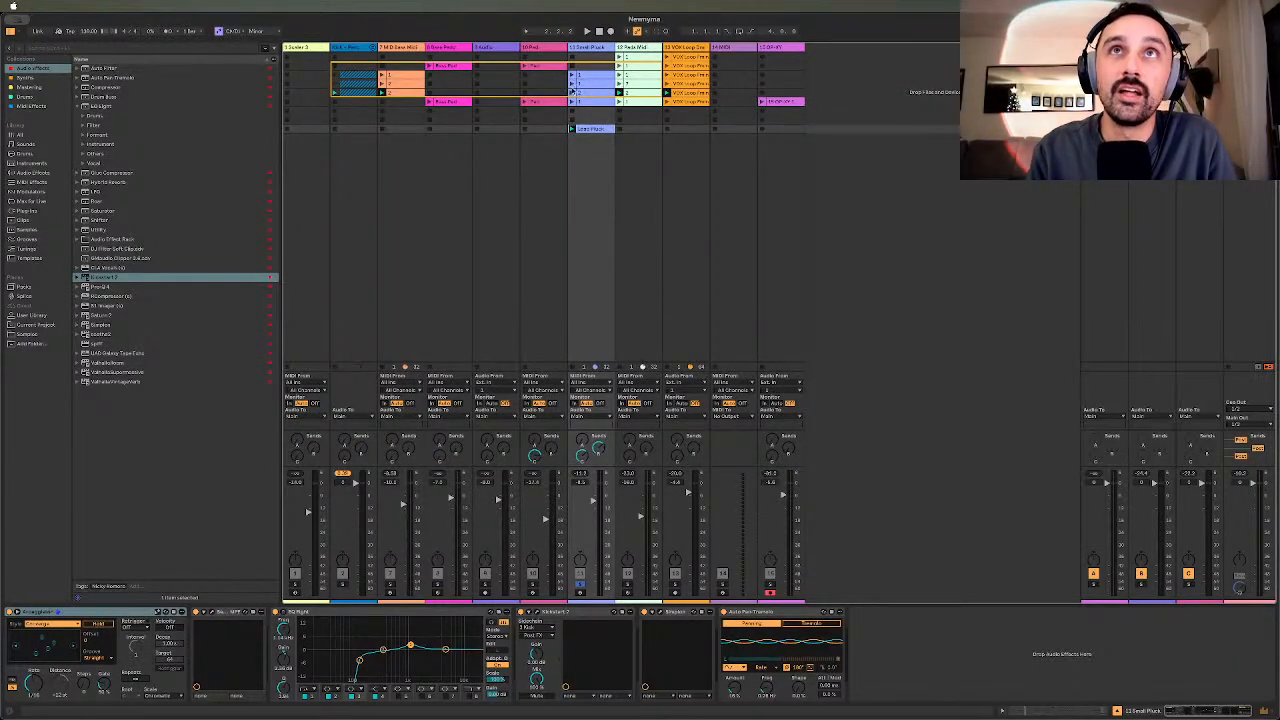
# - Relaunch the Small Pluck clip in the main scene and open the track's FabFilter Simplon, moving its window clear of the mixer
pyautogui.click(572, 93)
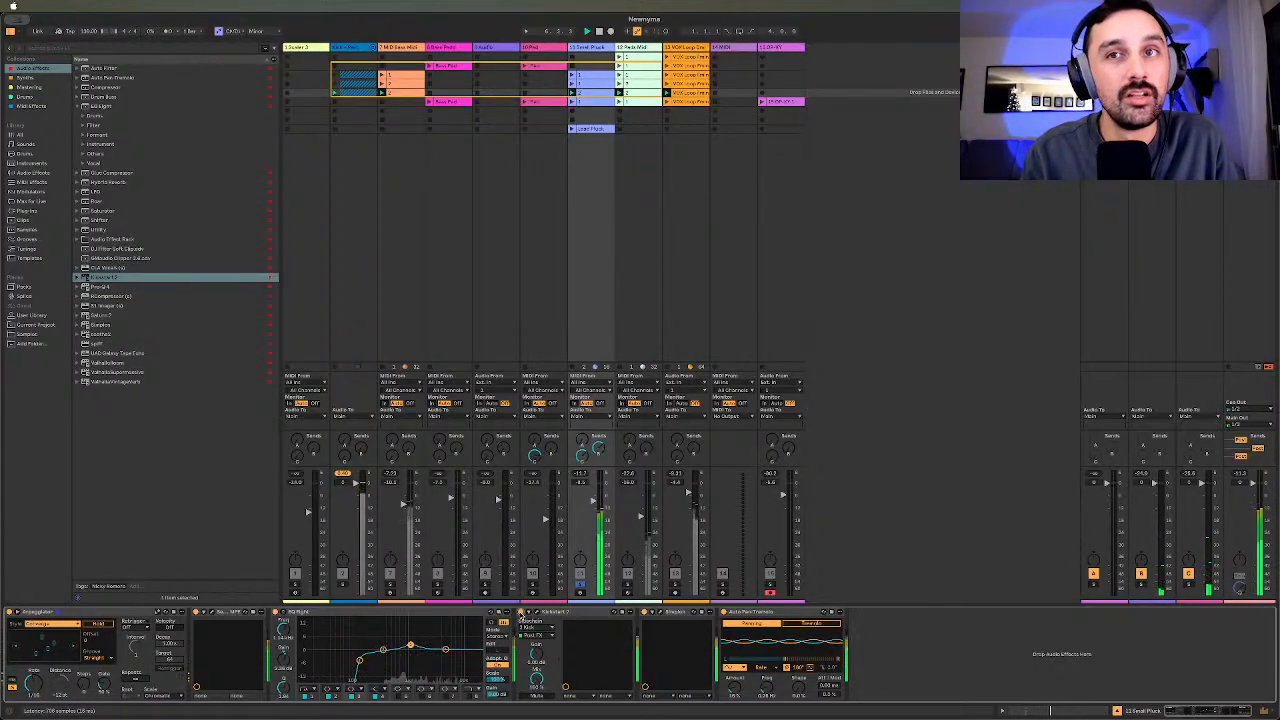
pyautogui.click(660, 612)
pyautogui.moveTo(303, 552); pyautogui.dragTo(476, 216)
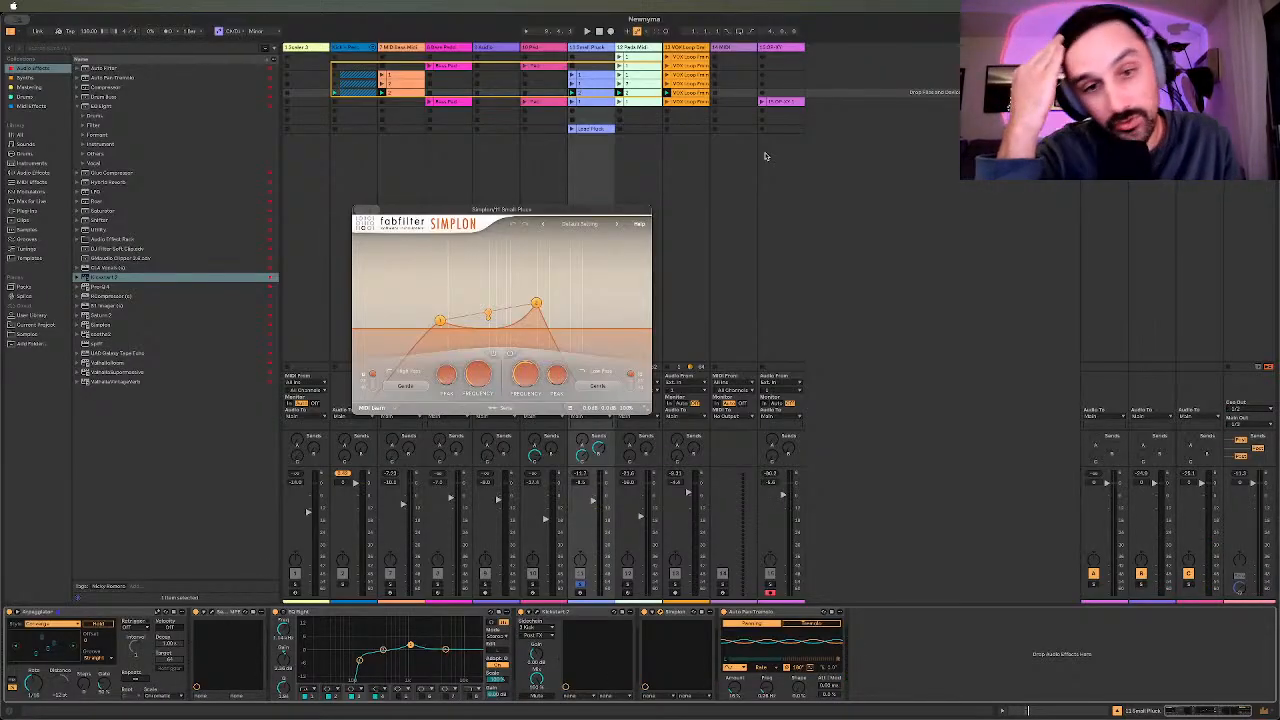
pyautogui.press('super+Tab')
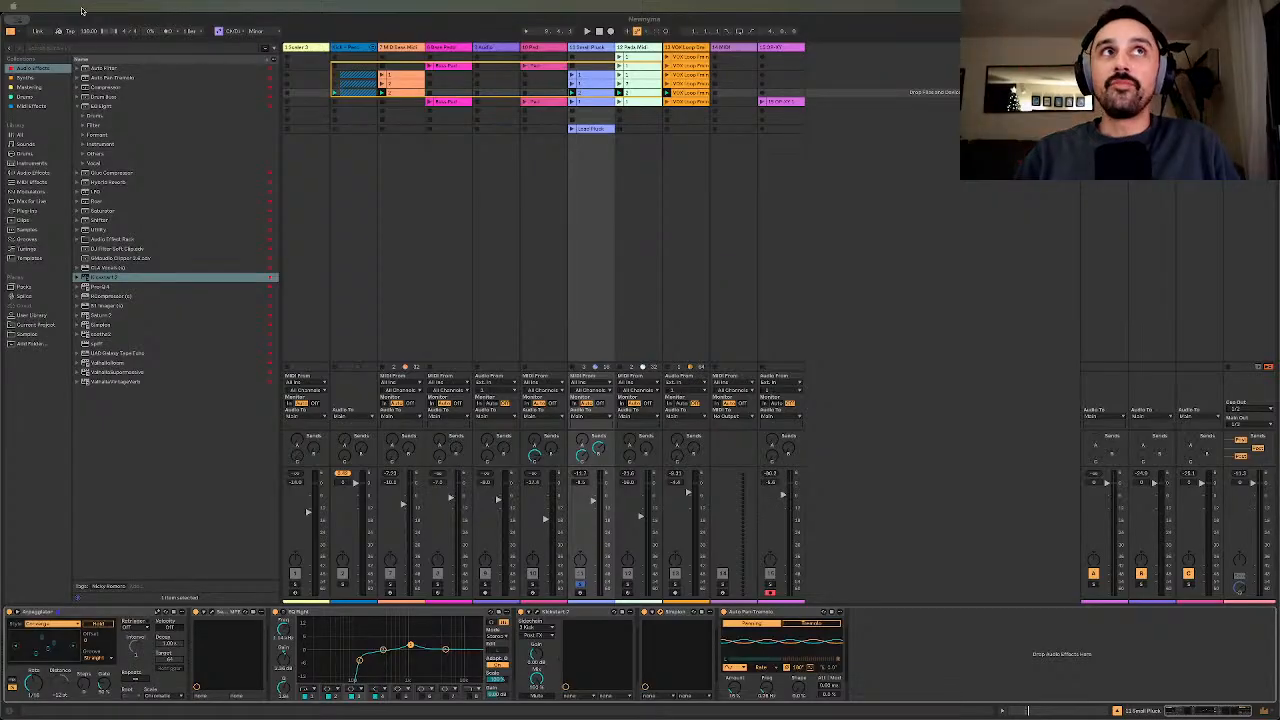
pyautogui.click(103, 69)
pyautogui.click(78, 69)
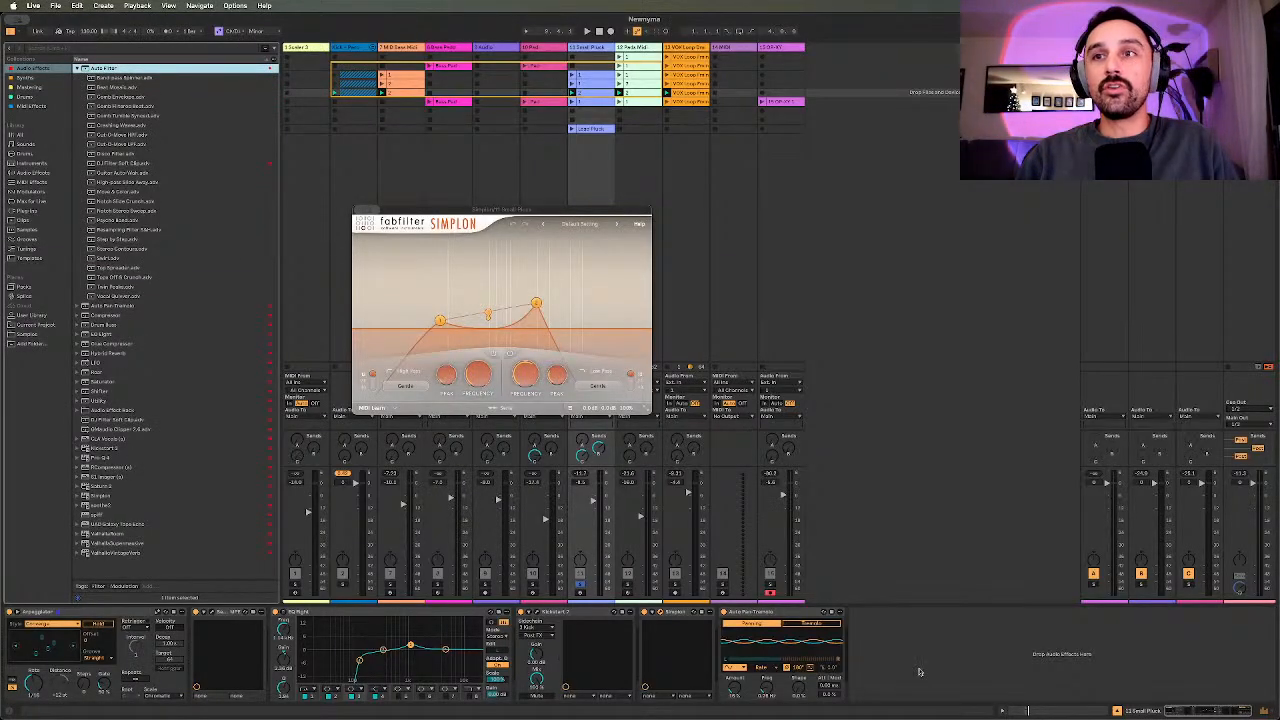
pyautogui.doubleClick(117, 72)
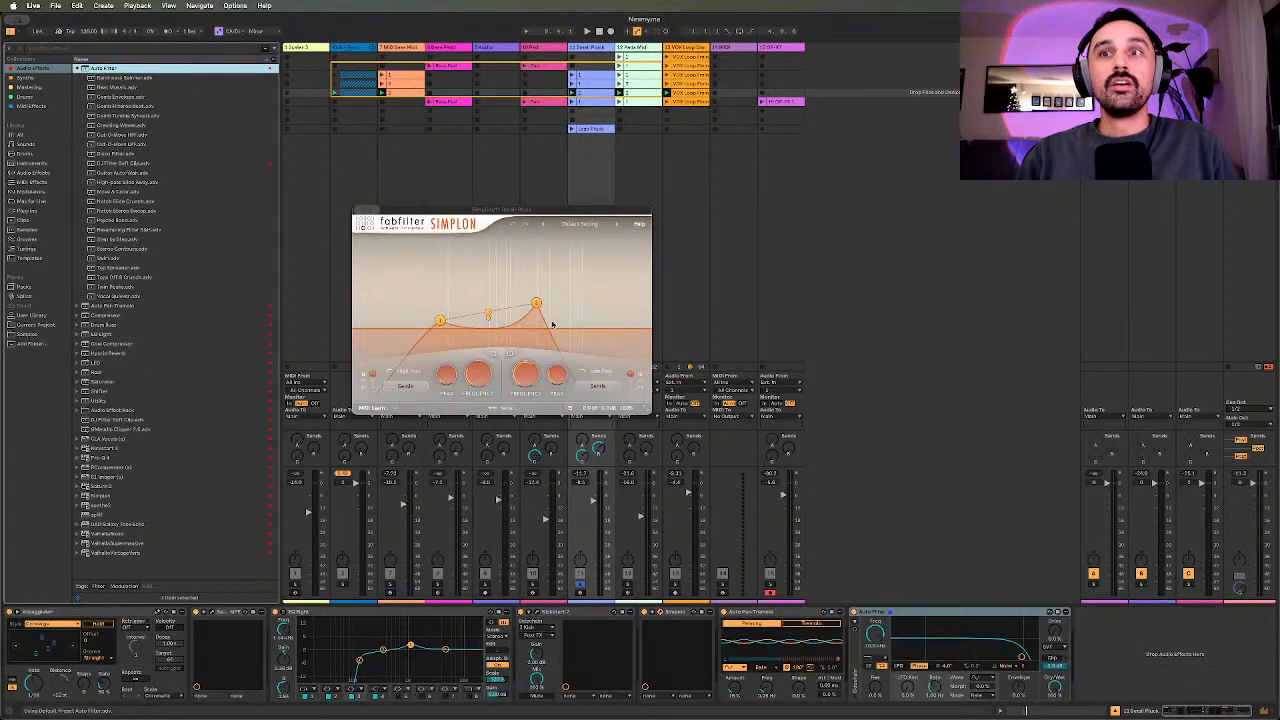
# - Try a low resonant cutoff on the Auto Filter, undo it, lower the frequency slightly, and remove the device
pyautogui.click(913, 628)
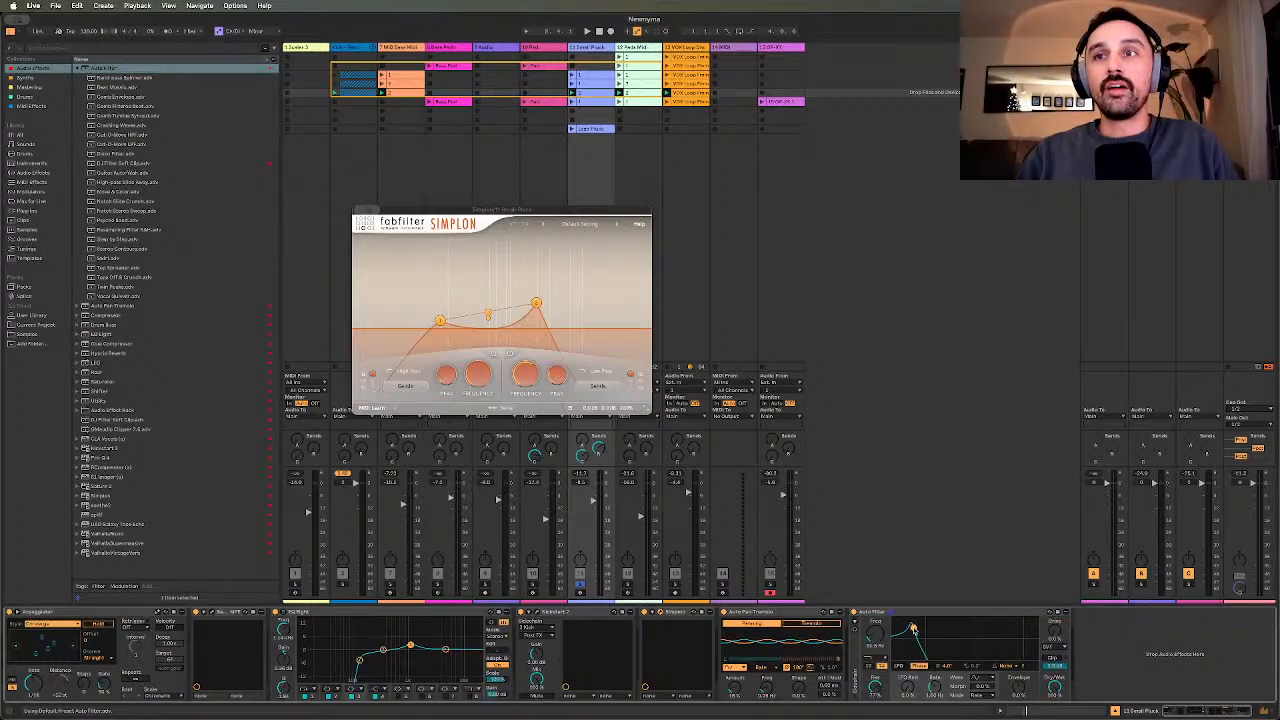
pyautogui.press('super+z')
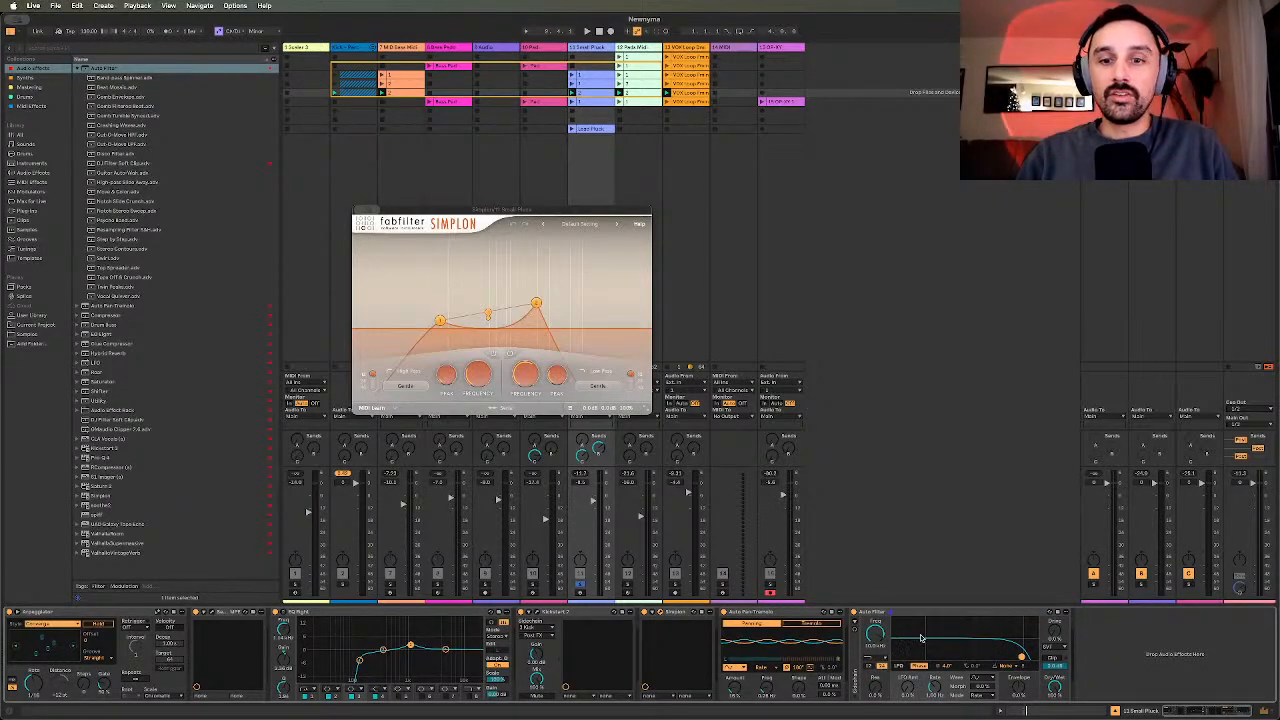
pyautogui.moveTo(877, 632); pyautogui.dragTo(882, 643)
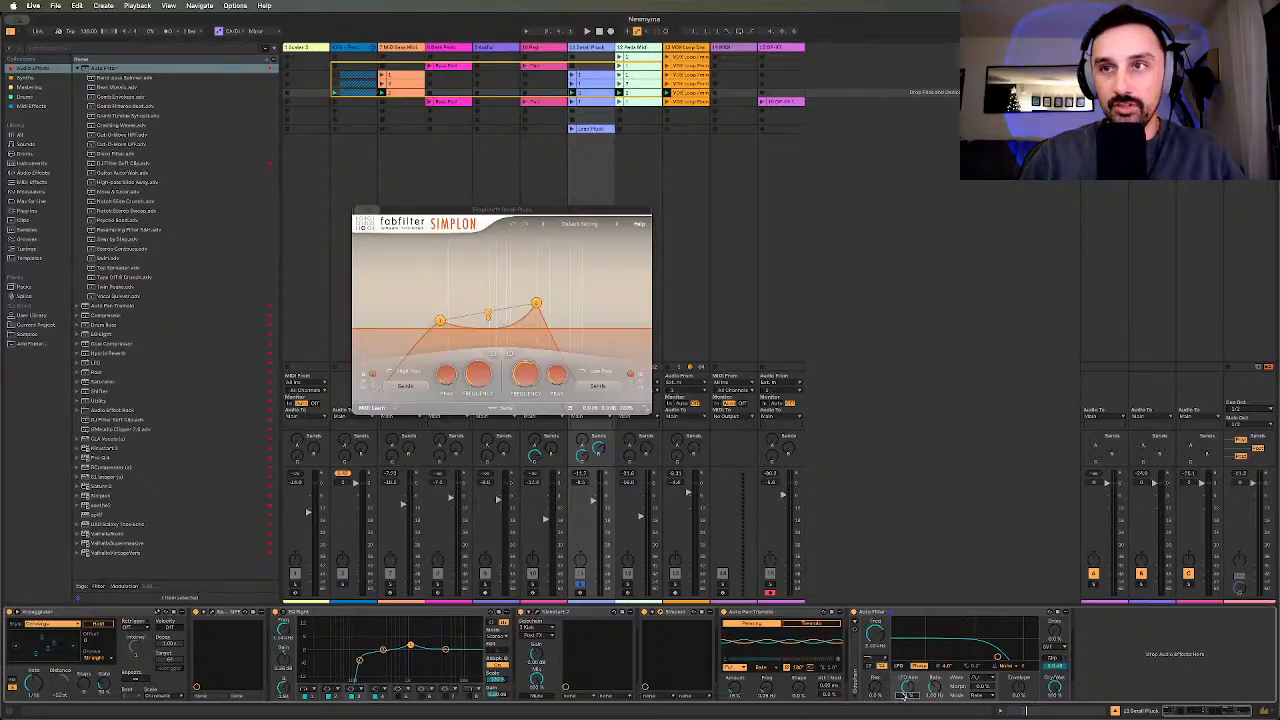
pyautogui.click(889, 613)
pyautogui.press('Delete')
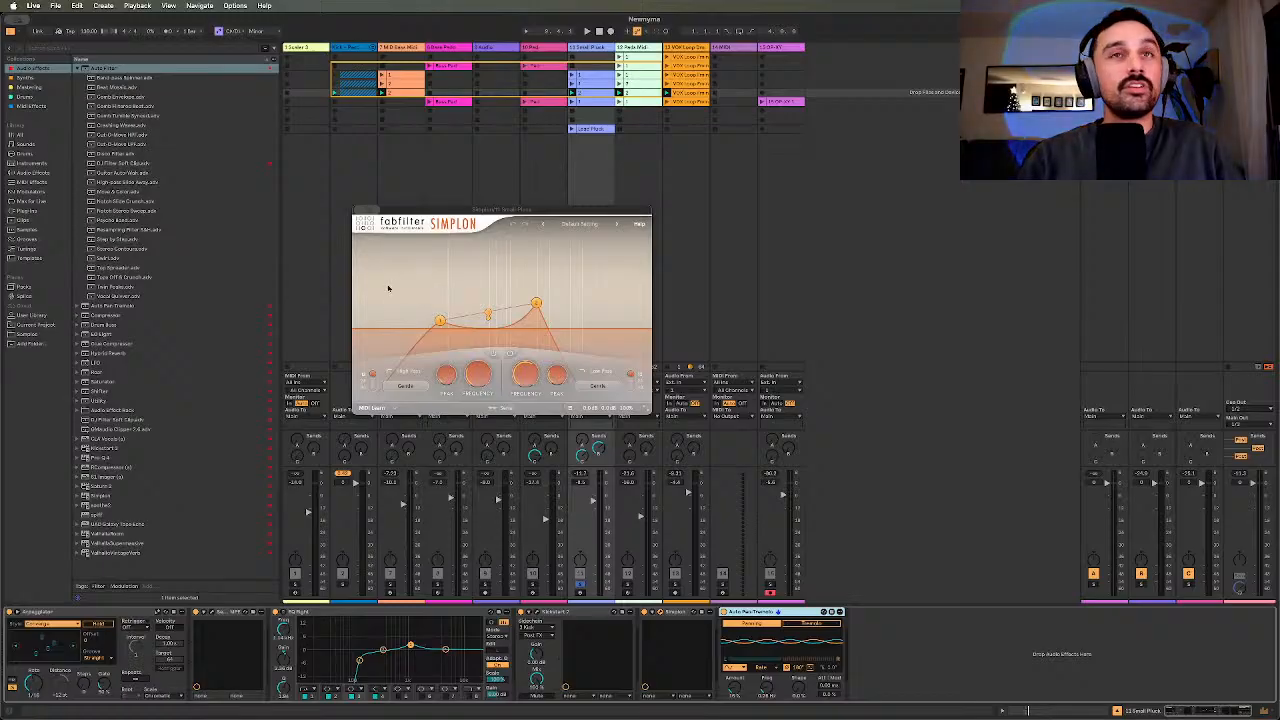
# - Examine Simplon's filter curve and its unfolded parameters in the device chain, and fold the parameters away again
pyautogui.moveTo(388, 288)
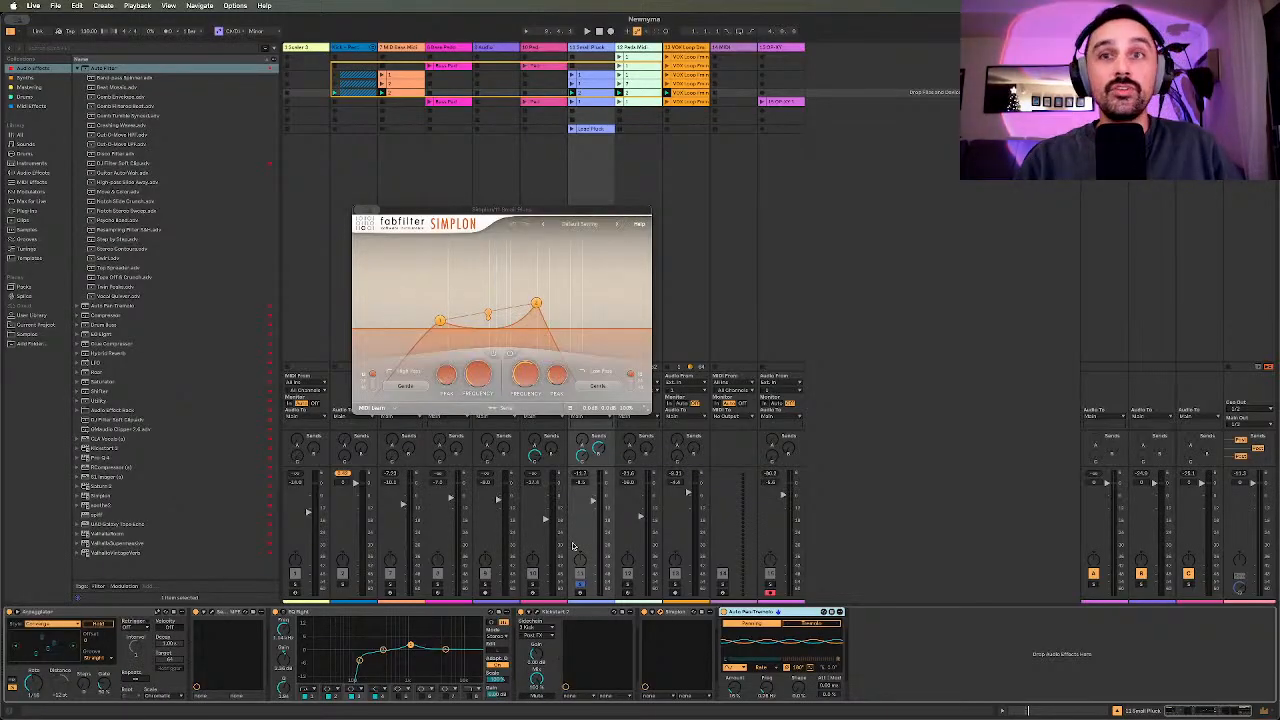
pyautogui.click(655, 613)
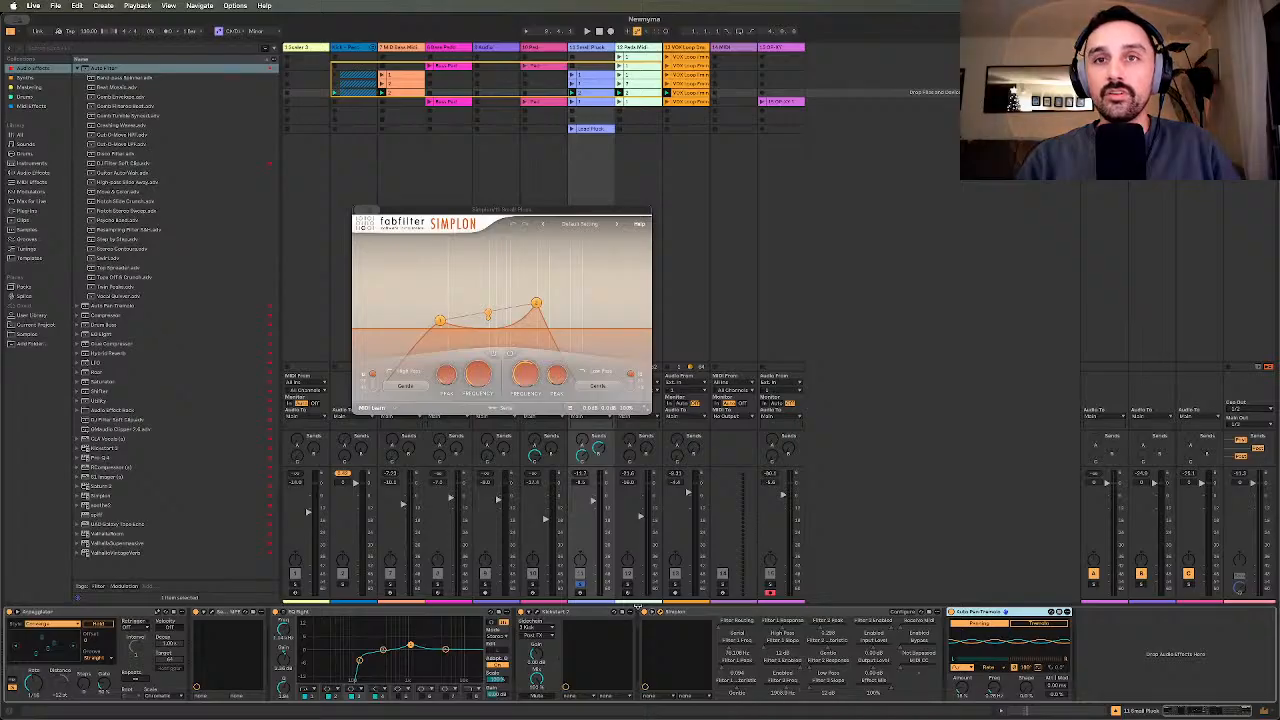
pyautogui.click(652, 613)
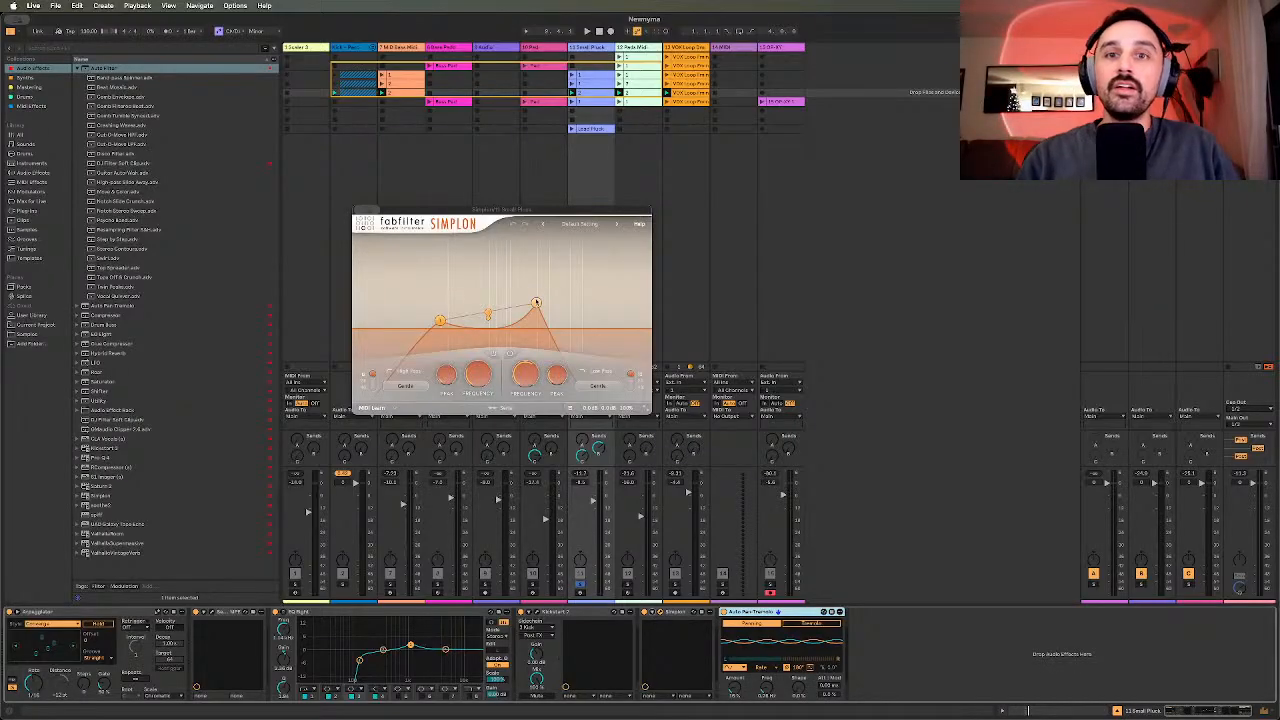
pyautogui.moveTo(536, 302)
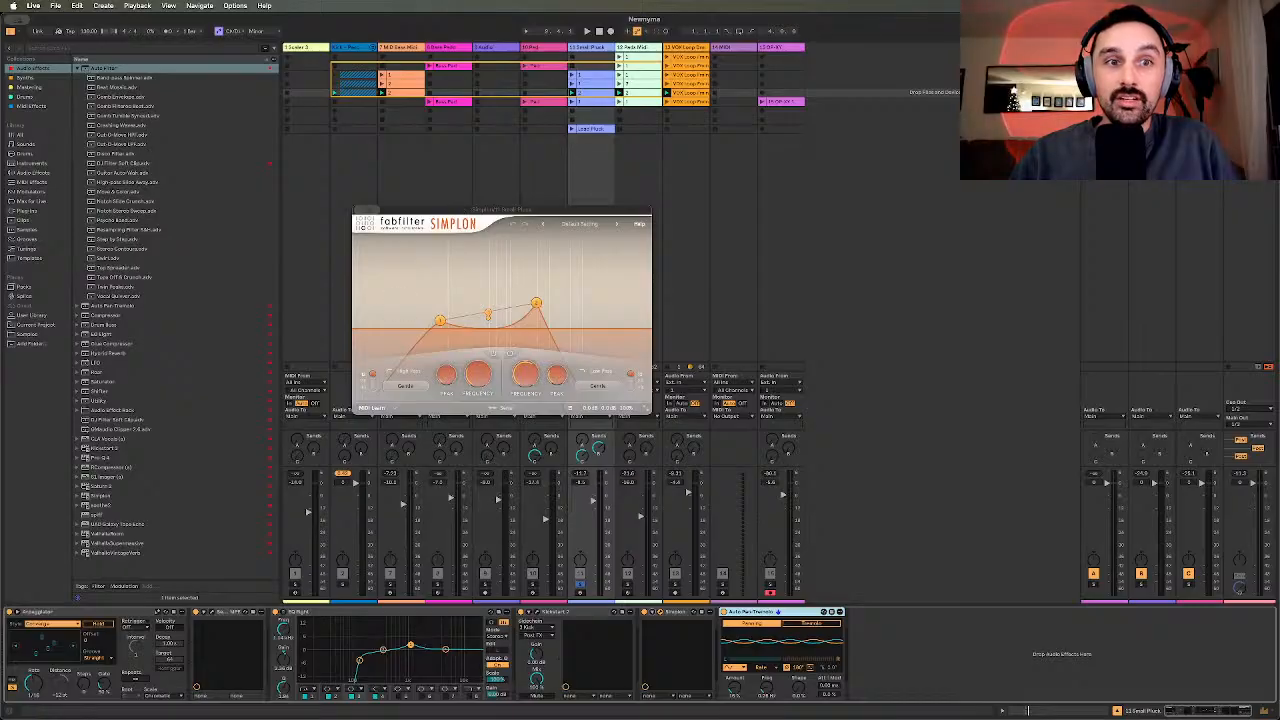
pyautogui.press('super+Tab')
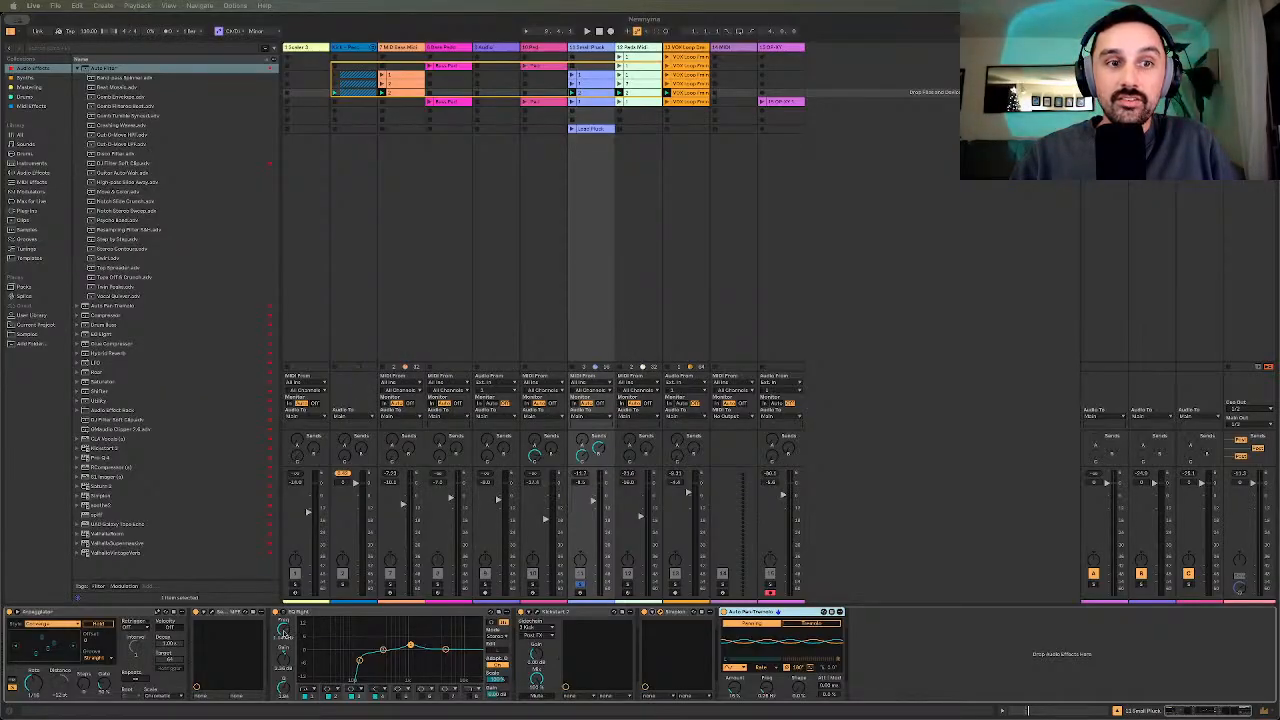
# - Try a sharp, high peak on Simplon's low-pass filter and sweep its cutoff while the Small Pluck plays
pyautogui.press('super+Tab')
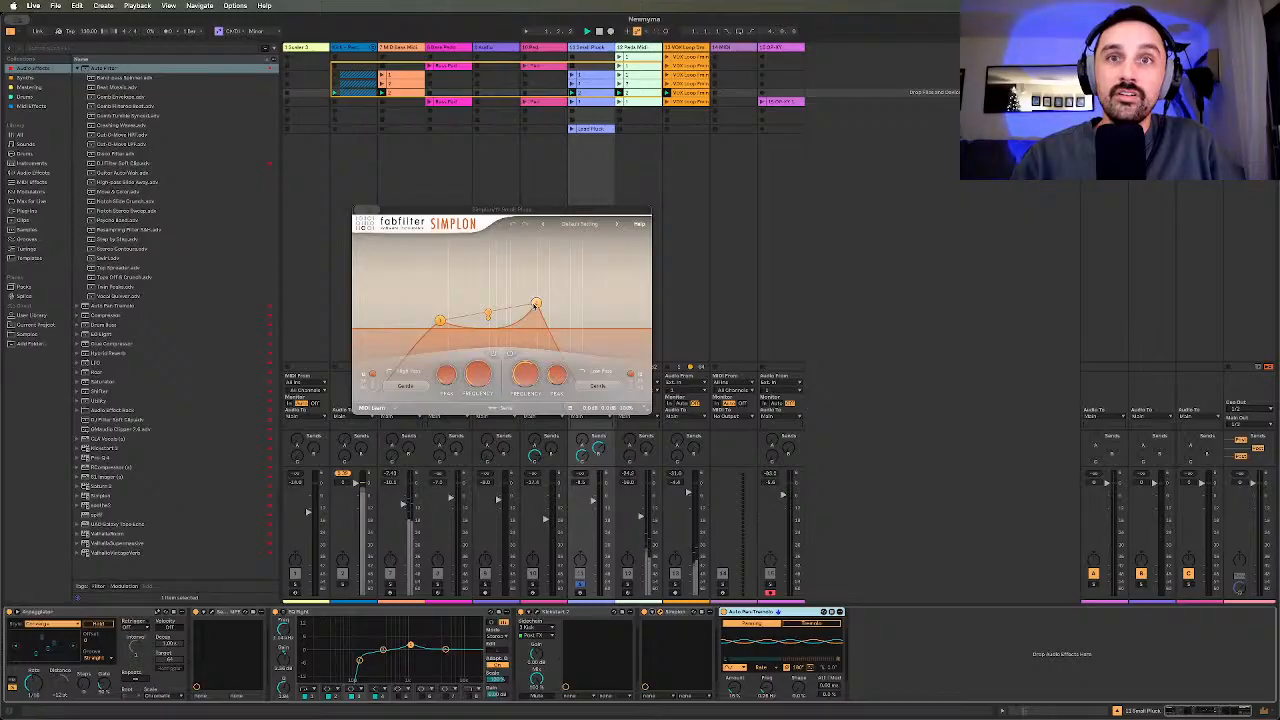
pyautogui.moveTo(536, 304); pyautogui.dragTo(530, 222)
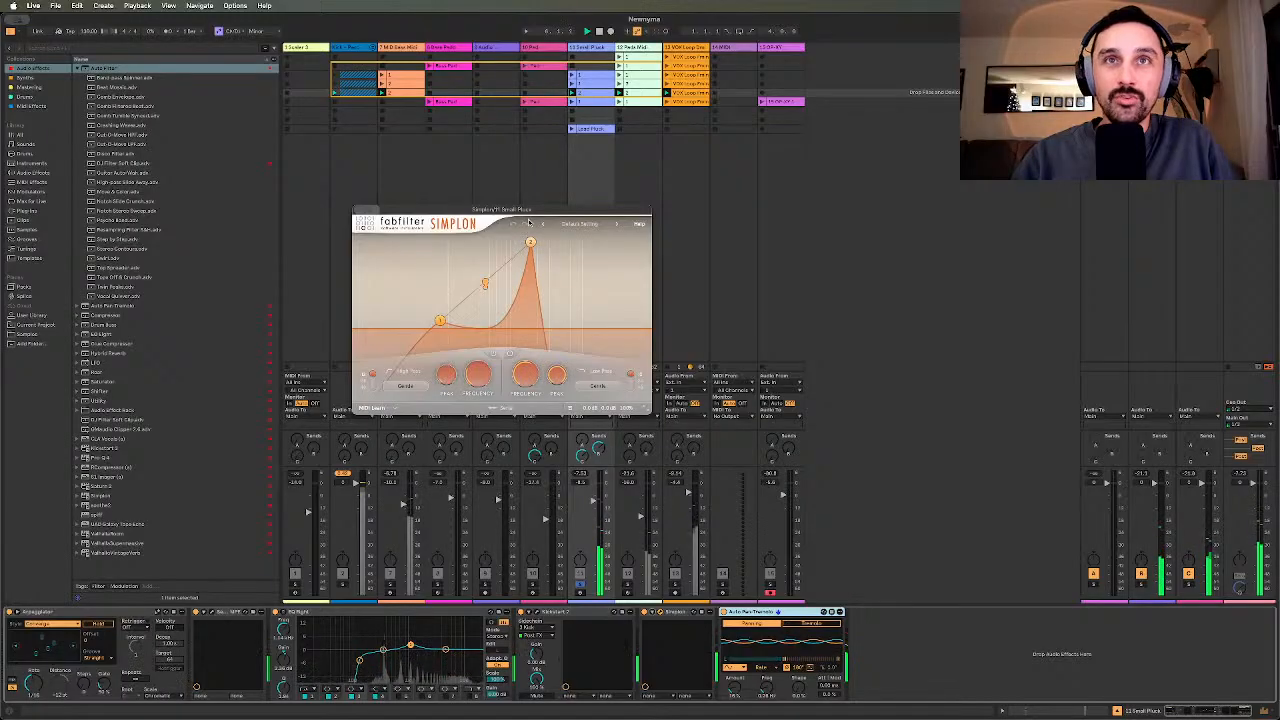
pyautogui.moveTo(528, 246)
pyautogui.mouseDown()
pyautogui.moveTo(634, 277)
pyautogui.moveTo(476, 208)
pyautogui.moveTo(466, 228)
pyautogui.moveTo(557, 230)
pyautogui.moveTo(528, 244)
pyautogui.moveTo(543, 278)
pyautogui.moveTo(516, 238)
pyautogui.moveTo(527, 250)
pyautogui.mouseUp()
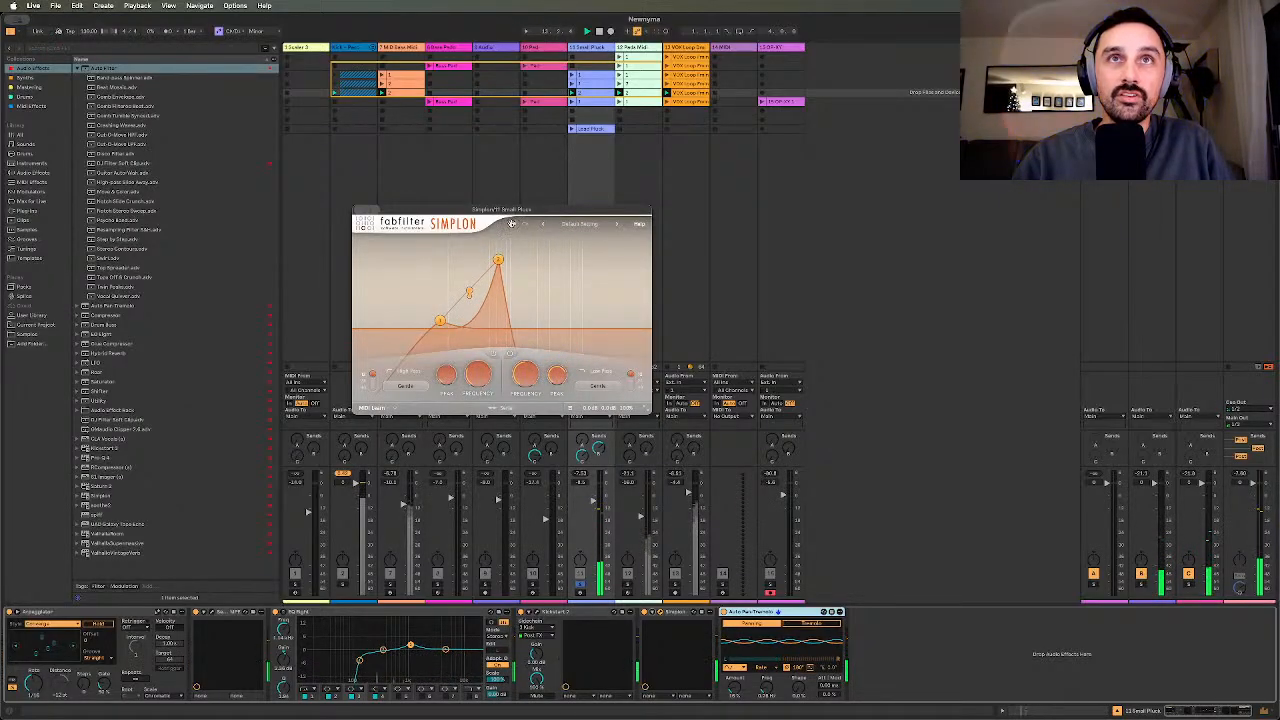
# - Undo the recent low-pass peak and cutoff changes in Simplon one after another
pyautogui.press('super+z')
pyautogui.press('super+z')
pyautogui.press('super+z')
pyautogui.press('super+z')
pyautogui.press('super+z')
pyautogui.press('super+z')
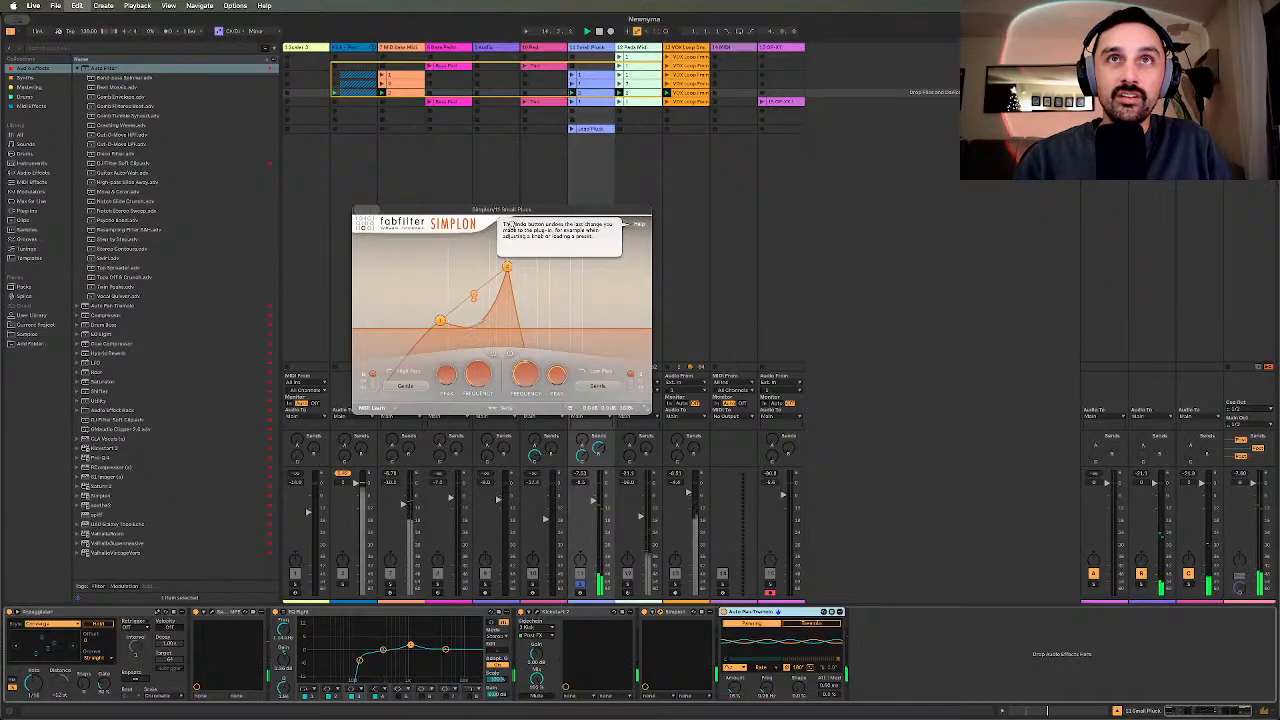
pyautogui.press('super+z')
pyautogui.press('super+z')
pyautogui.press('super+z')
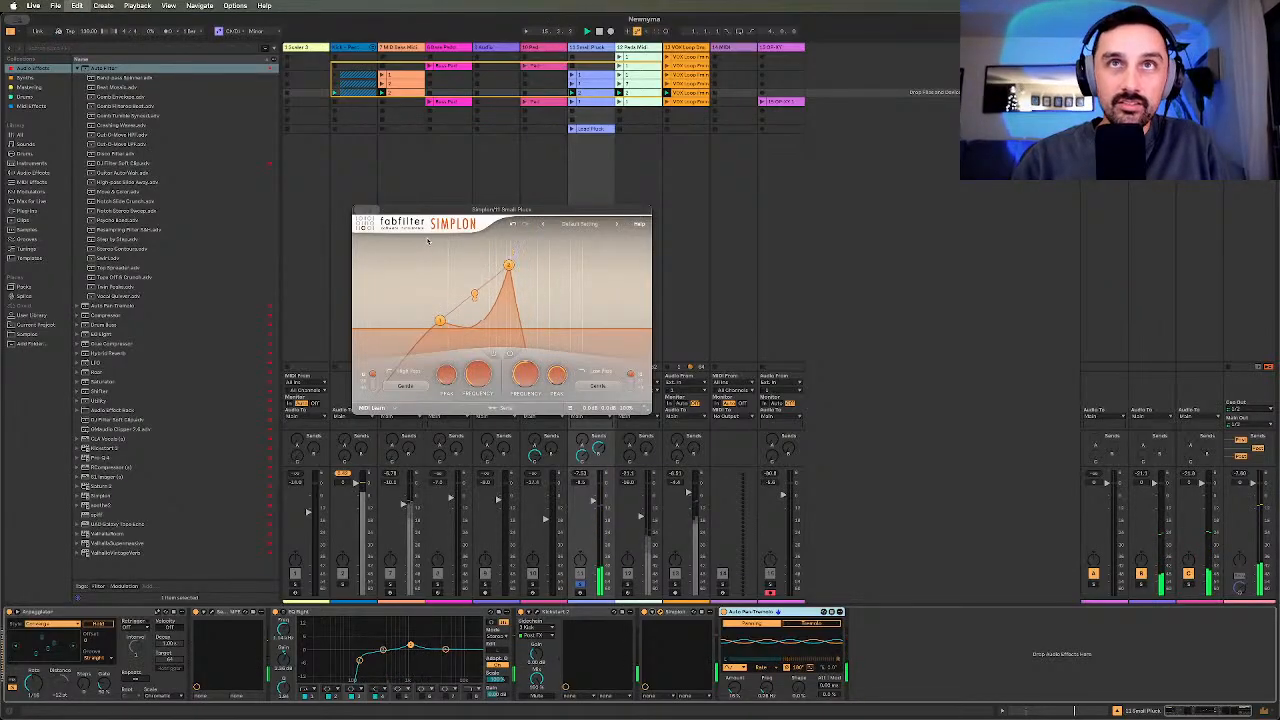
pyautogui.press('super+z')
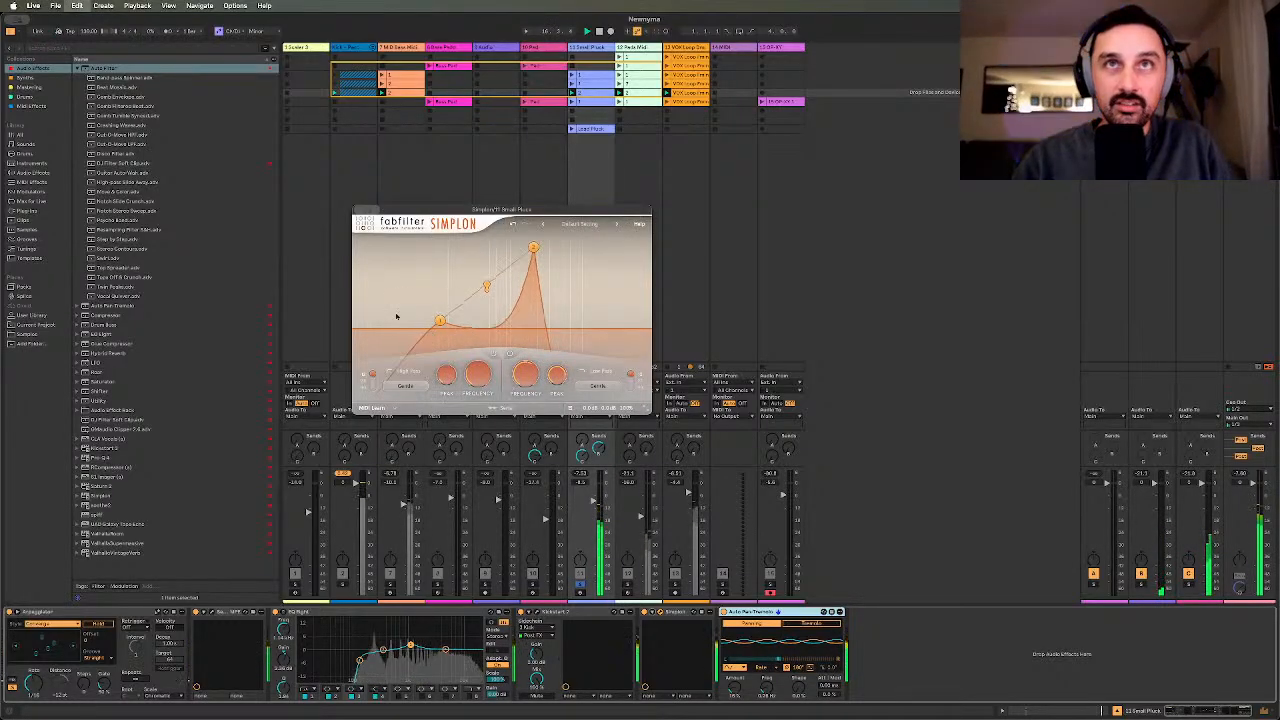
pyautogui.press('super+z')
pyautogui.press('super+z')
pyautogui.press('super+z')
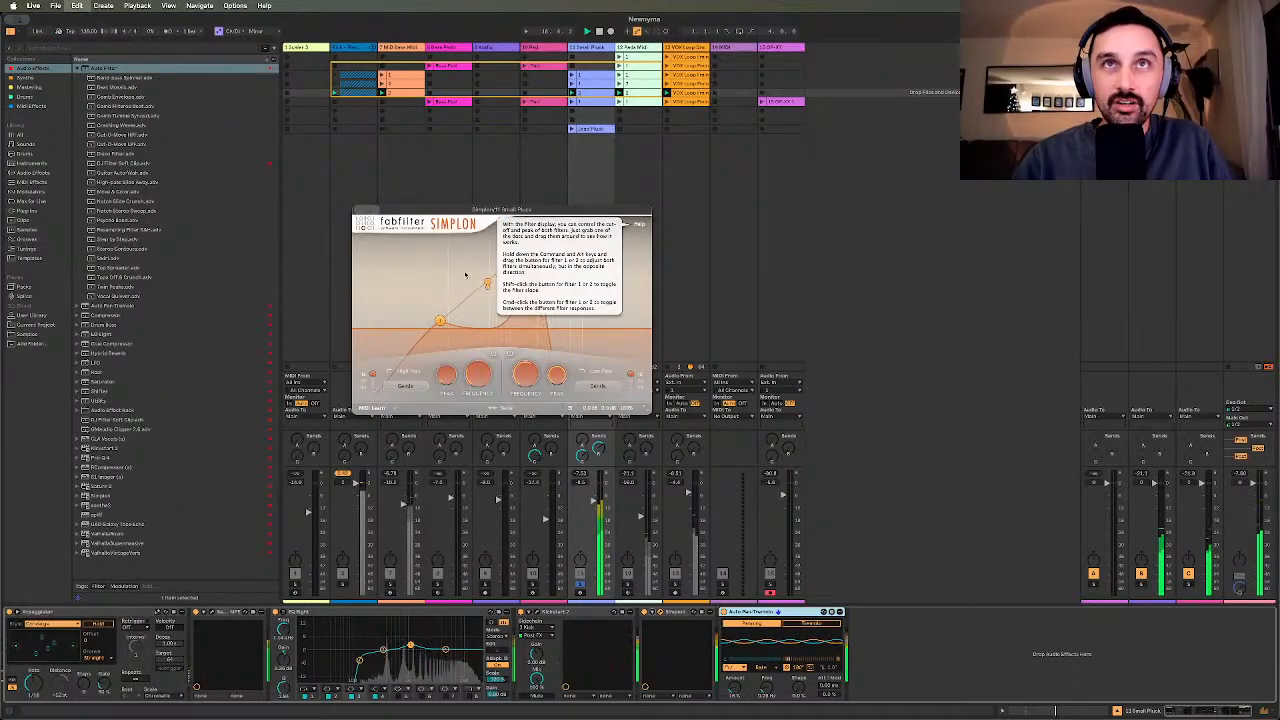
pyautogui.press('super+z')
pyautogui.press('super+z')
pyautogui.press('super+z')
pyautogui.press('super+z')
# - Give Simplon's low-pass filter a moderate peak, compare the Small Pluck with the full mix, and close the plug-in
pyautogui.moveTo(502, 245); pyautogui.dragTo(536, 293)
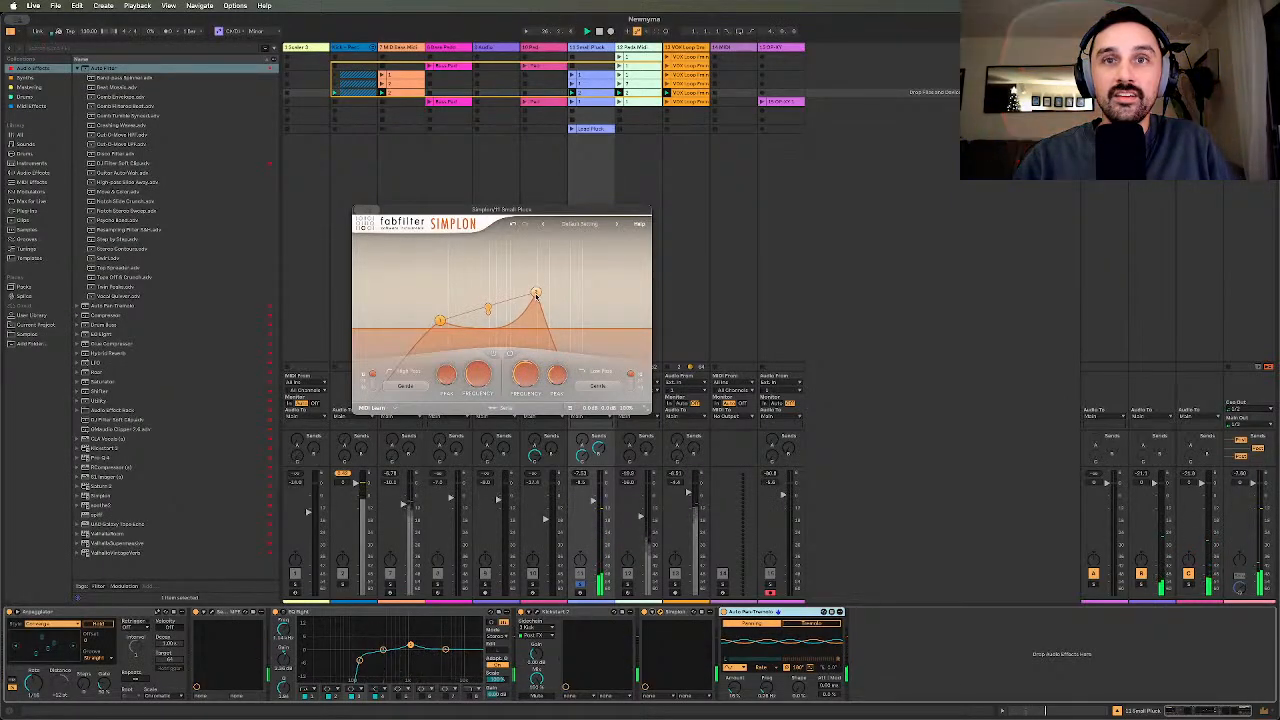
pyautogui.click(581, 583)
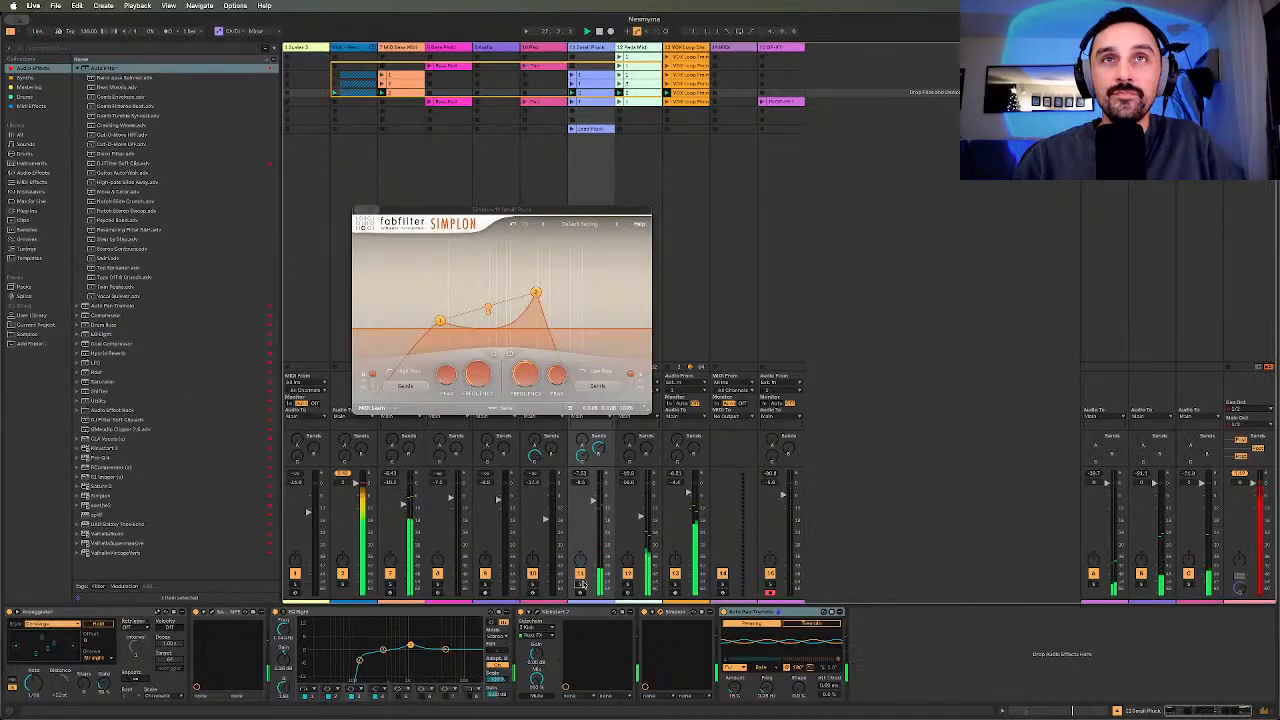
pyautogui.click(581, 583)
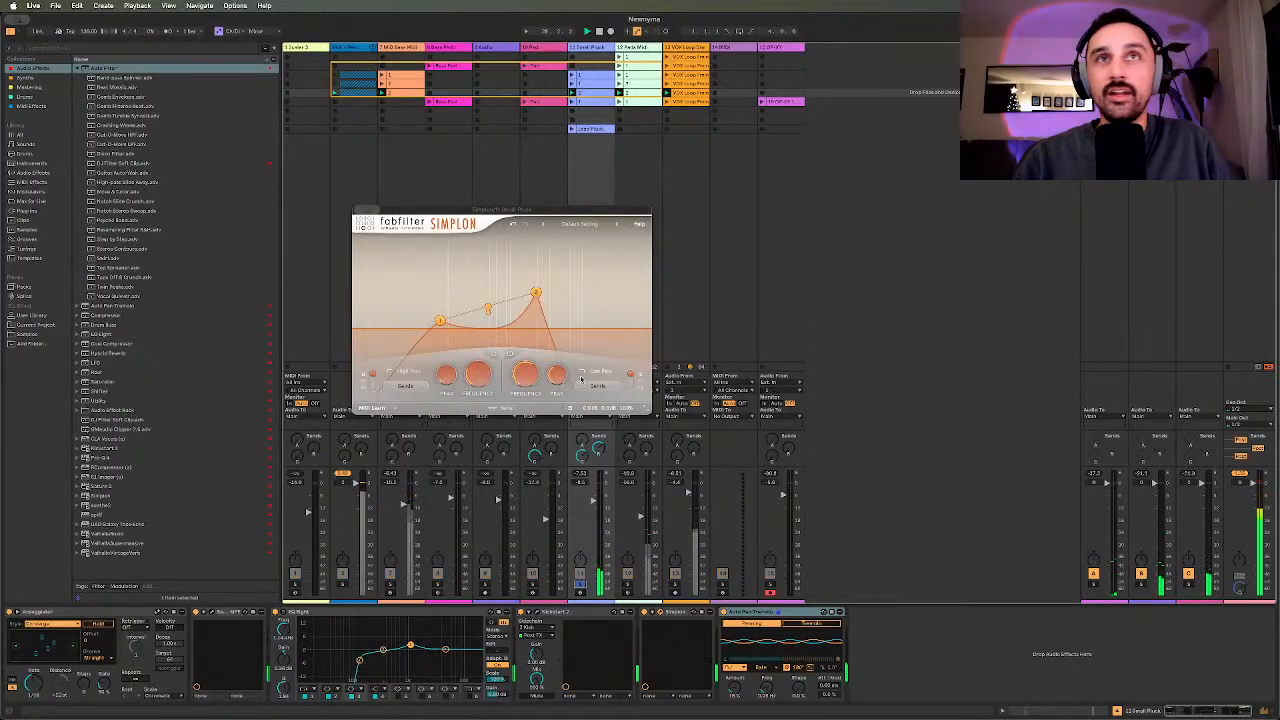
pyautogui.click(358, 210)
# - Switch the solo from the Small Pluck to the Pads Midi track and start playback
pyautogui.click(581, 583)
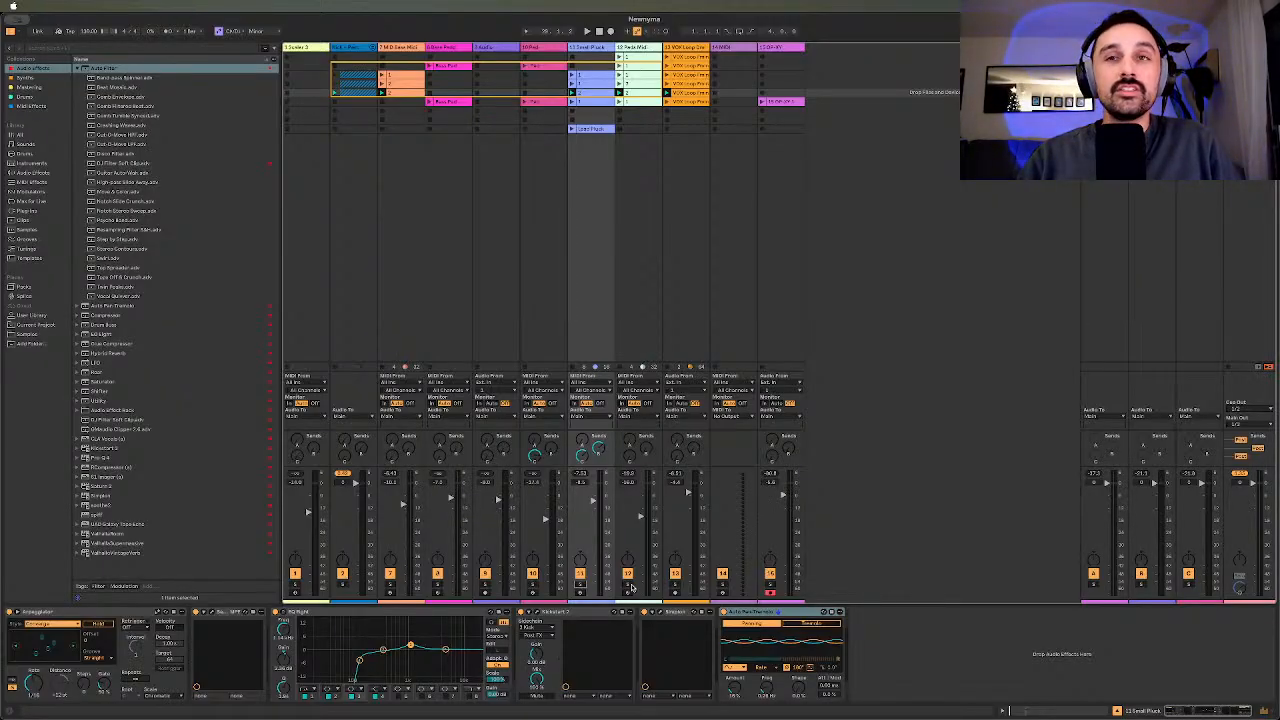
pyautogui.click(628, 583)
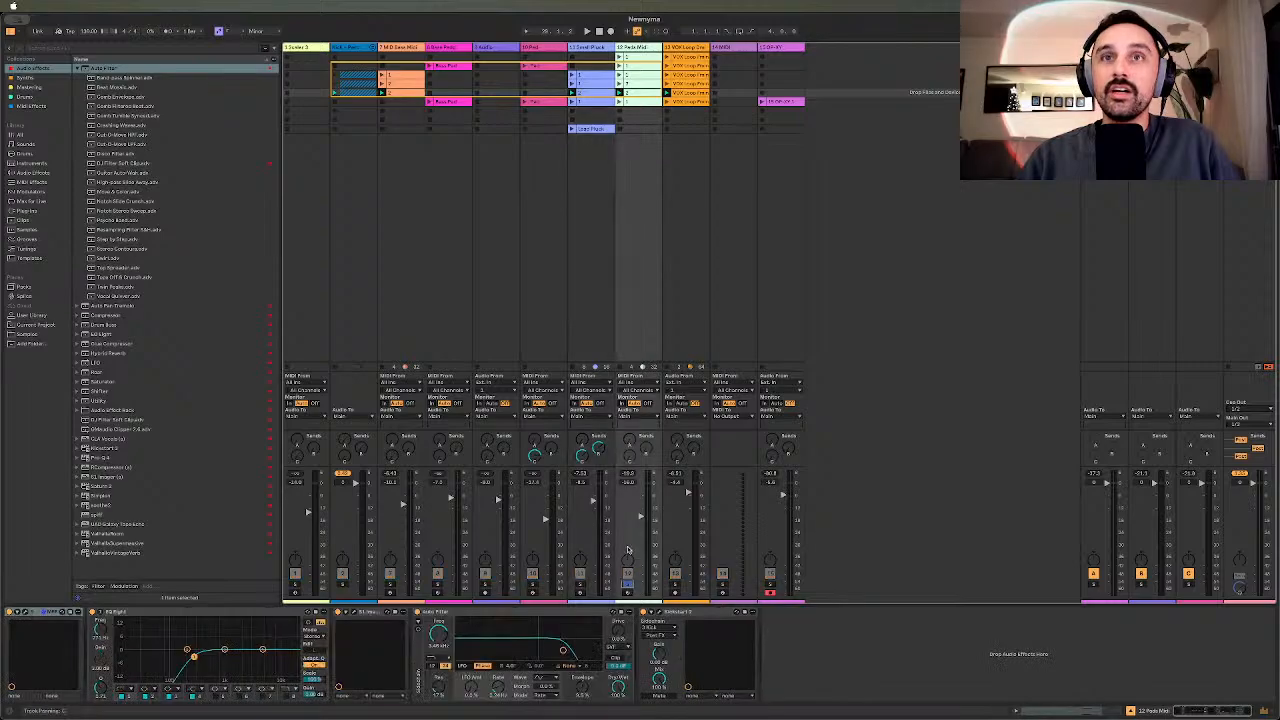
pyautogui.press('space')
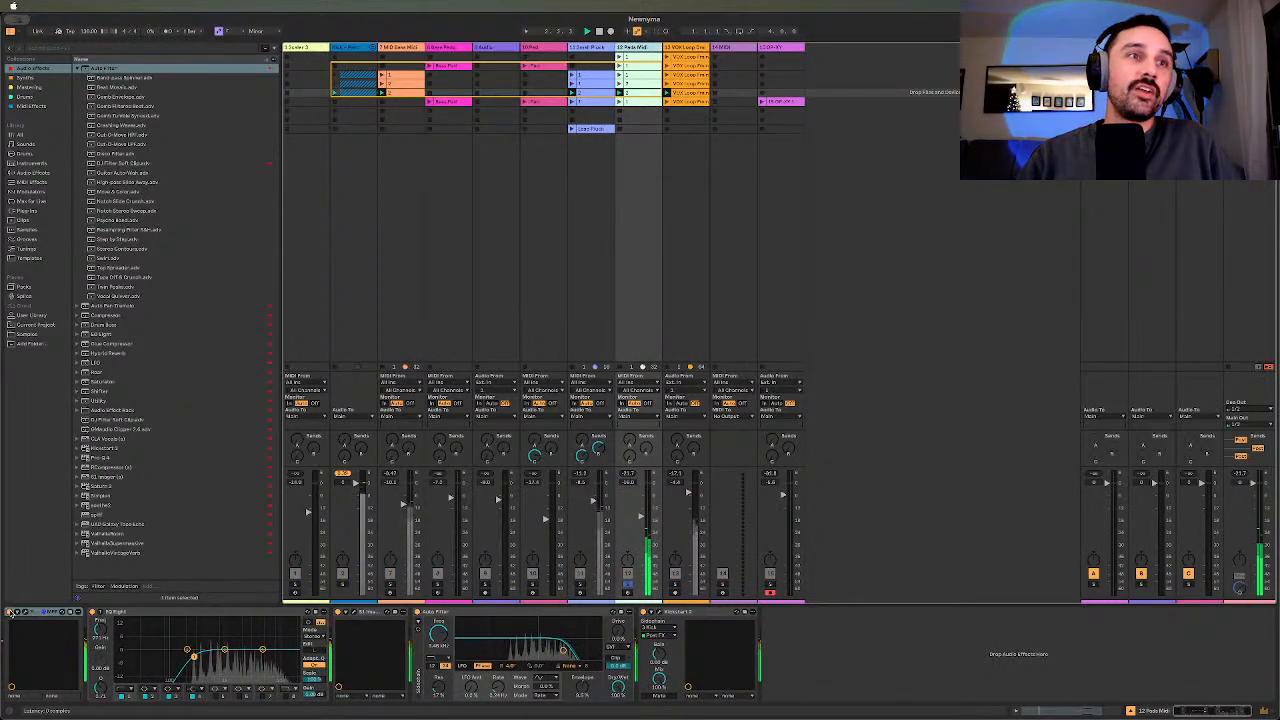
# - View the Pads Midi's Serum 2 patch and S1 Stereo Imager, closing Serum and moving the imager into clear view
pyautogui.moveTo(640, 719); pyautogui.dragTo(613, 155)
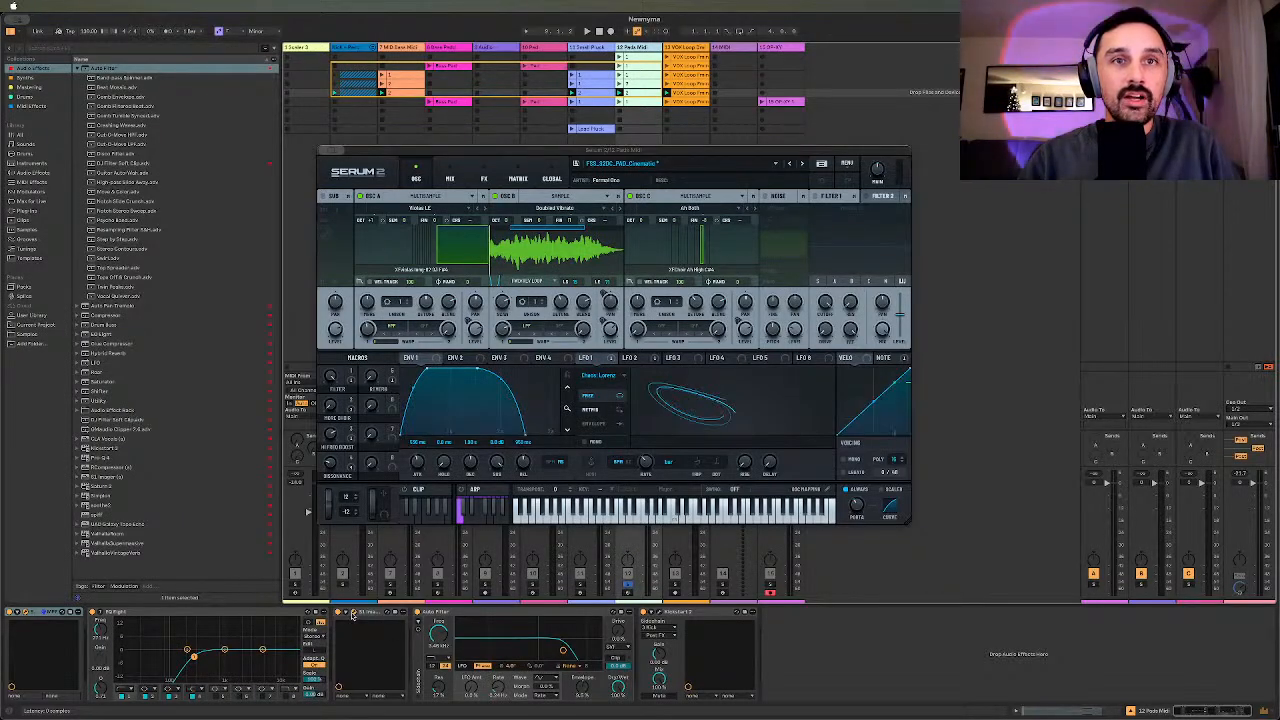
pyautogui.moveTo(496, 331); pyautogui.dragTo(502, 310)
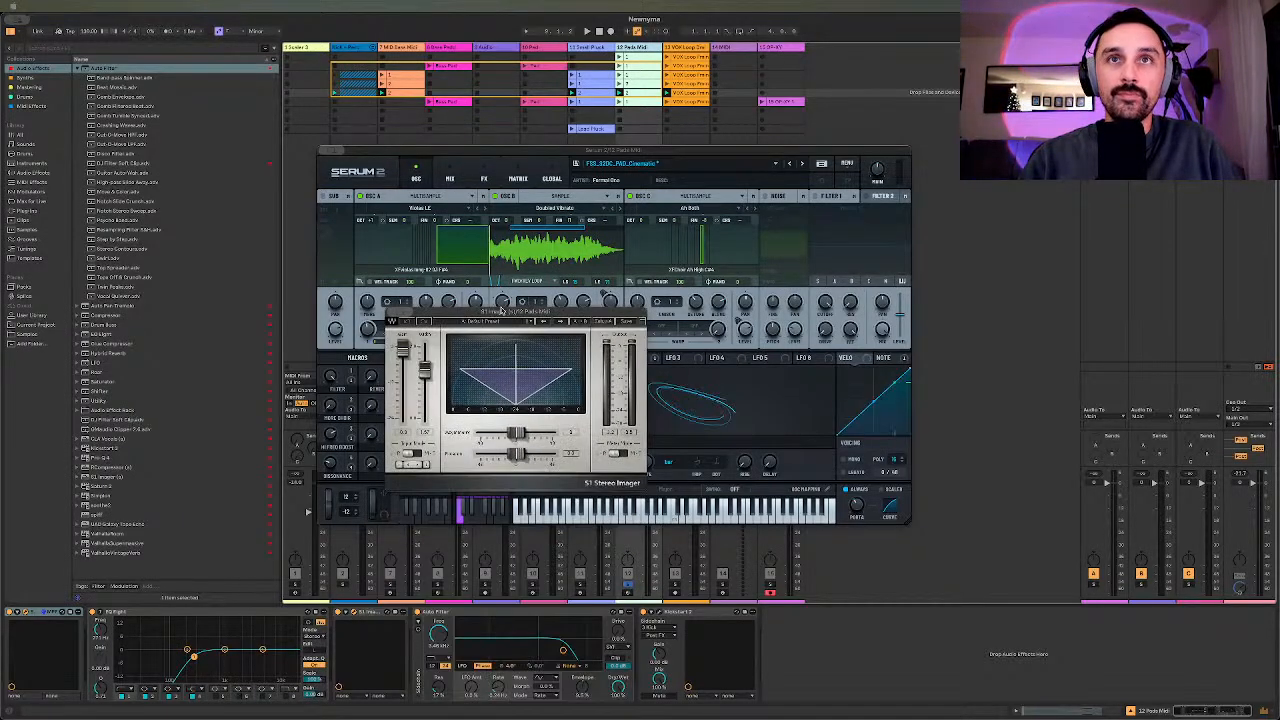
pyautogui.click(336, 160)
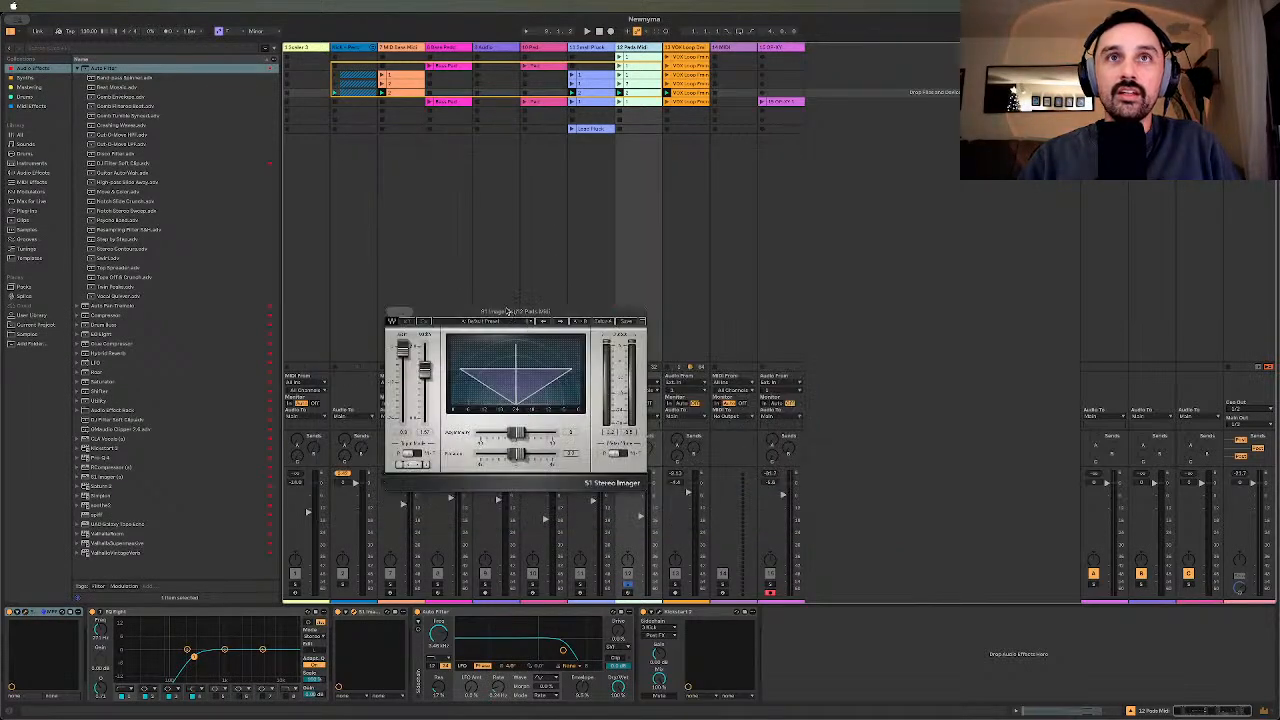
pyautogui.moveTo(508, 328); pyautogui.dragTo(625, 266)
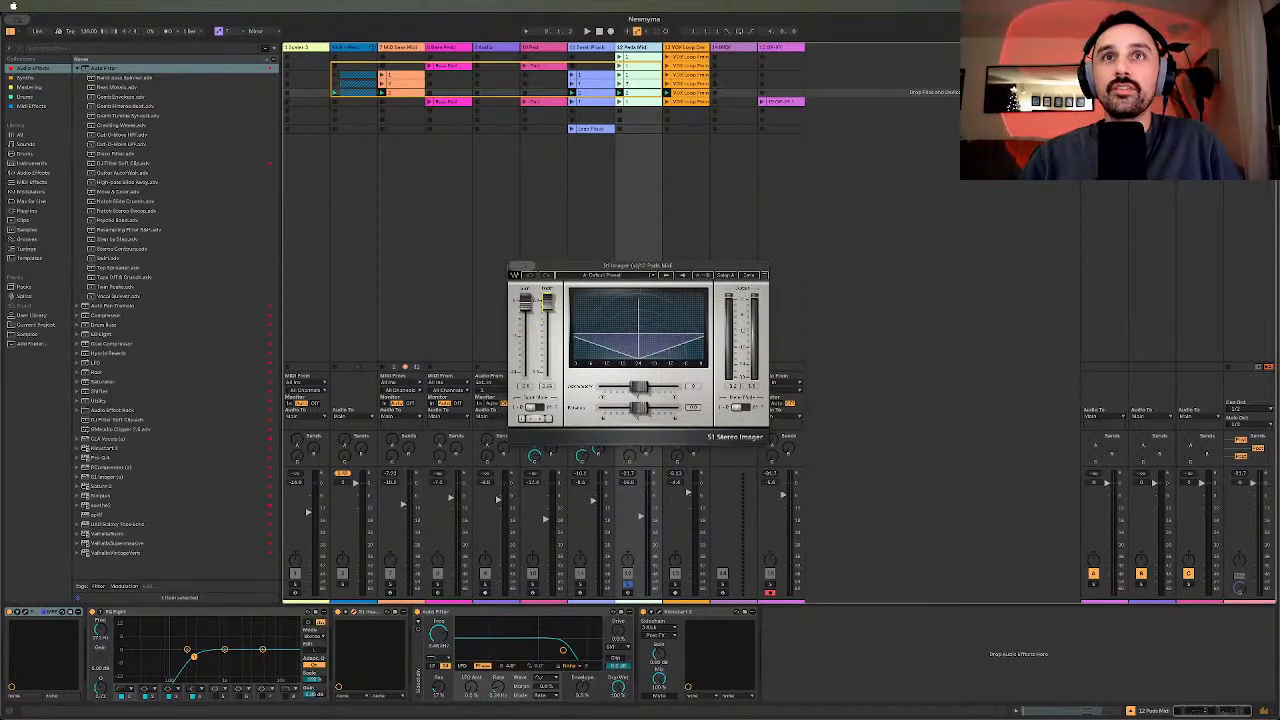
# - Narrow the S1 Imager's stereo width on the pads almost to mono, listen, and widen it again
pyautogui.moveTo(547, 300); pyautogui.dragTo(547, 360)
pyautogui.press('space')
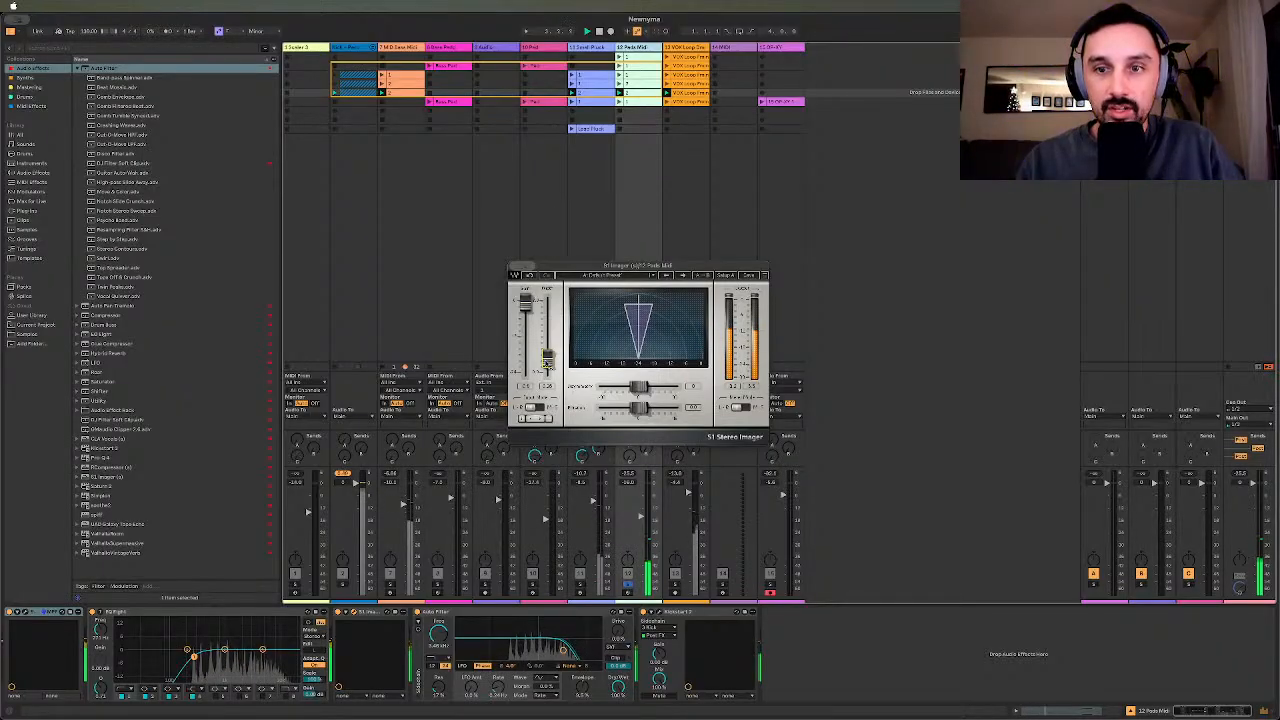
pyautogui.moveTo(547, 360); pyautogui.dragTo(547, 320)
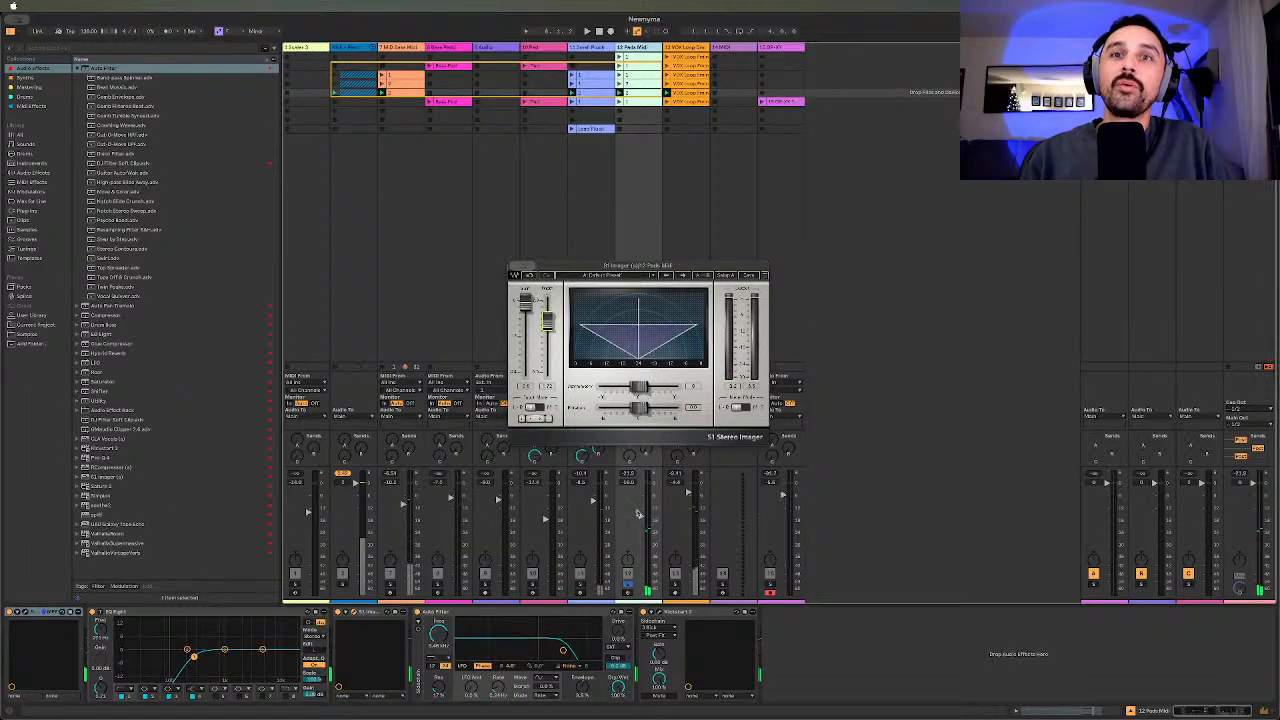
# - Open the Kickstart 2 sidechain plug-in on the Pads Midi track and move its window up
pyautogui.click(660, 612)
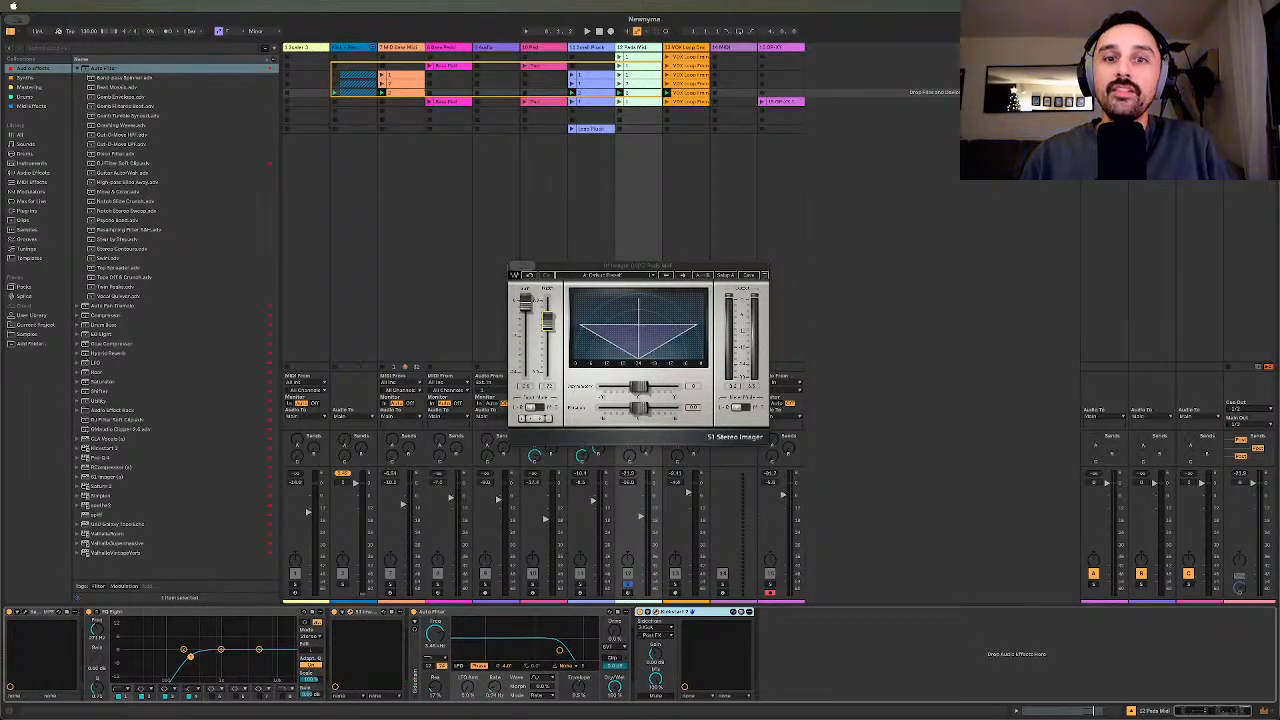
pyautogui.click(690, 611)
pyautogui.click(656, 612)
pyautogui.moveTo(541, 314); pyautogui.dragTo(517, 173)
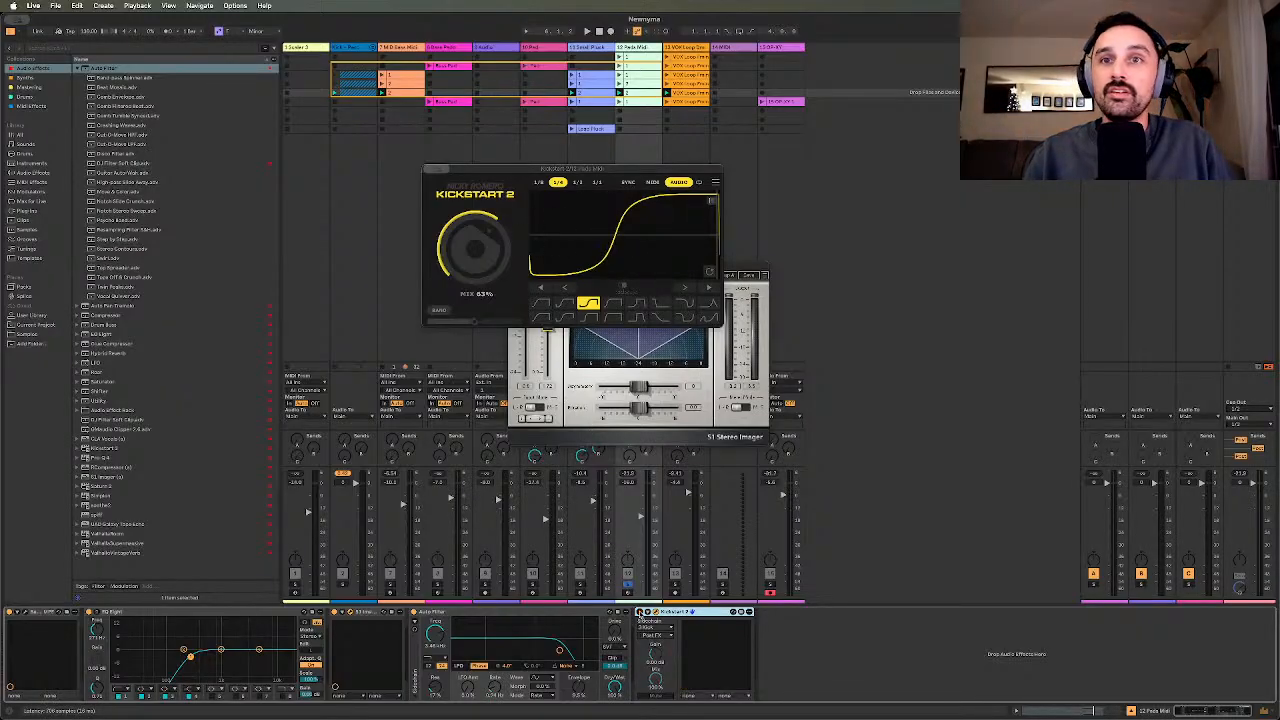
# - Set the pads' Kickstart 2 mix to 77% during playback and close the plug-in windows
pyautogui.press('space')
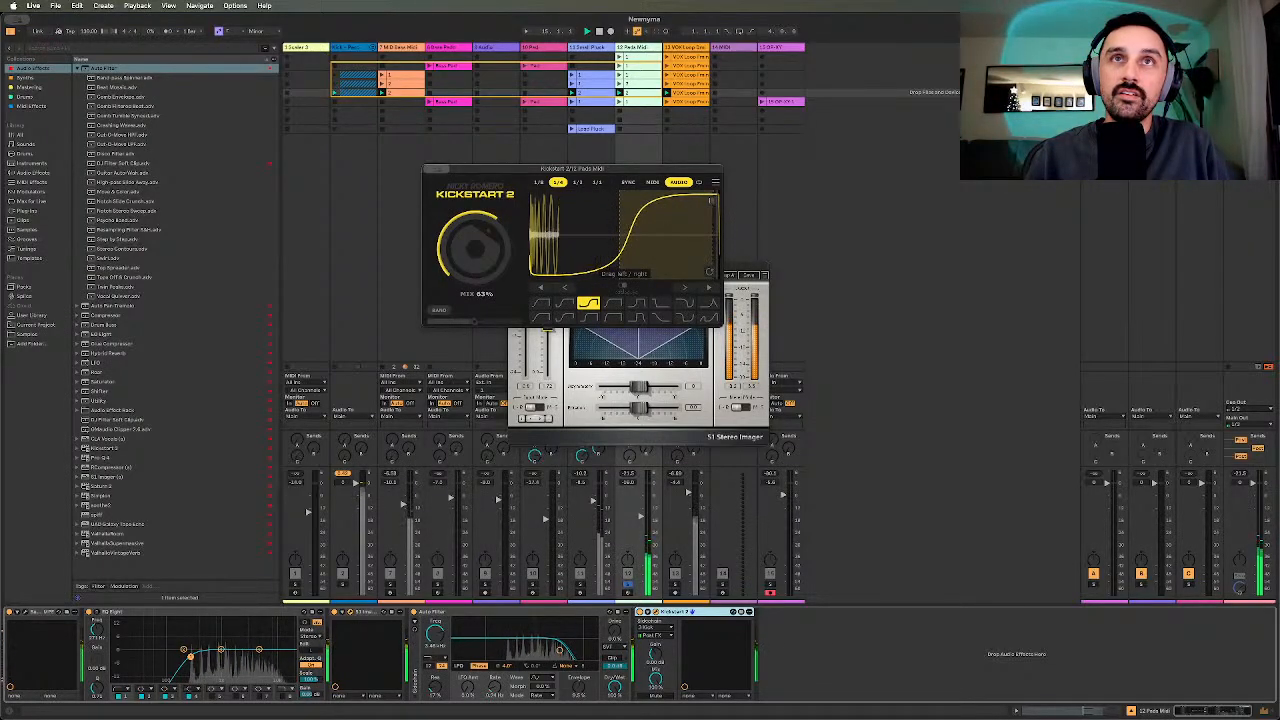
pyautogui.moveTo(475, 248); pyautogui.dragTo(475, 238)
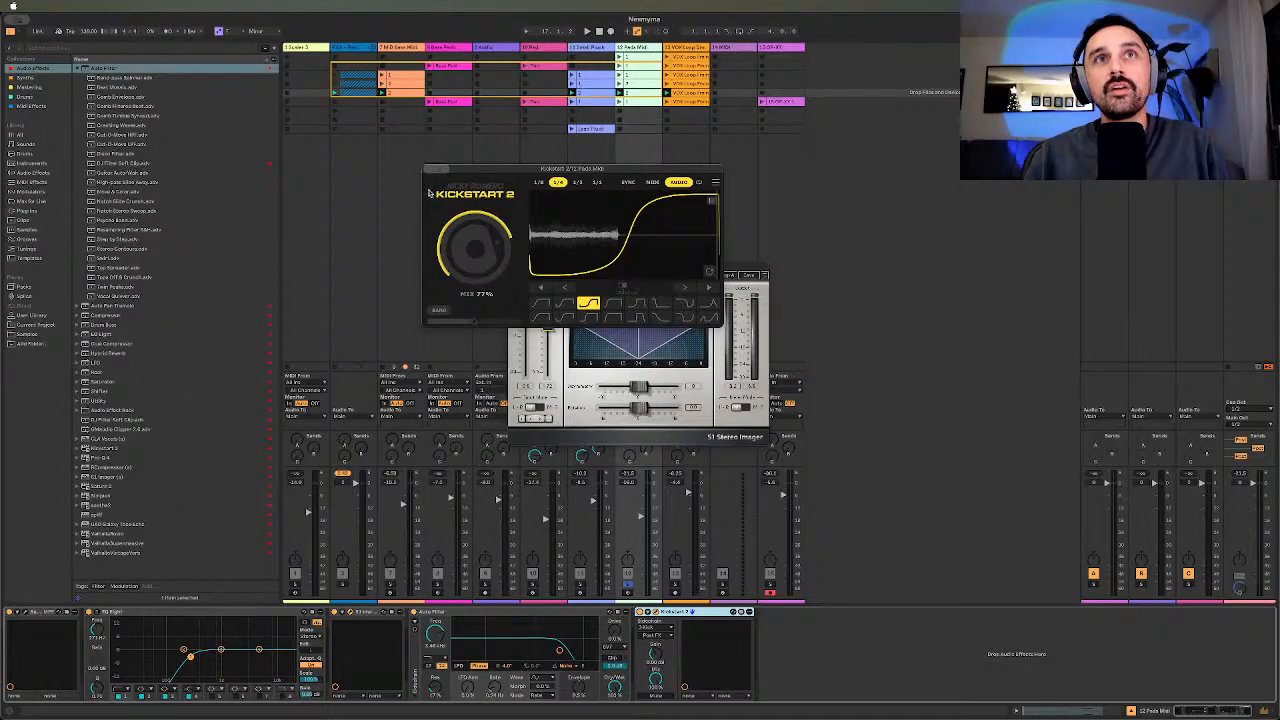
pyautogui.press('super+w')
pyautogui.press('super+w')
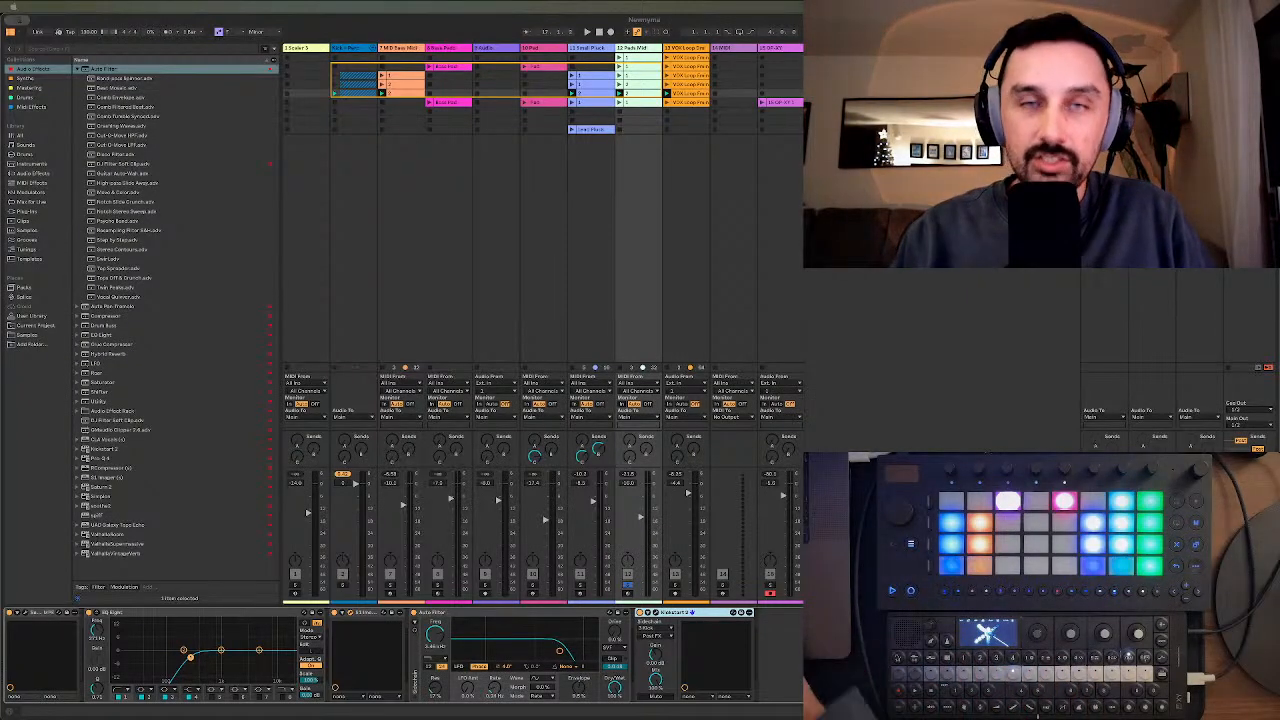
# - Solo the OP-XY track and launch its recorded audio clip
pyautogui.click(771, 109)
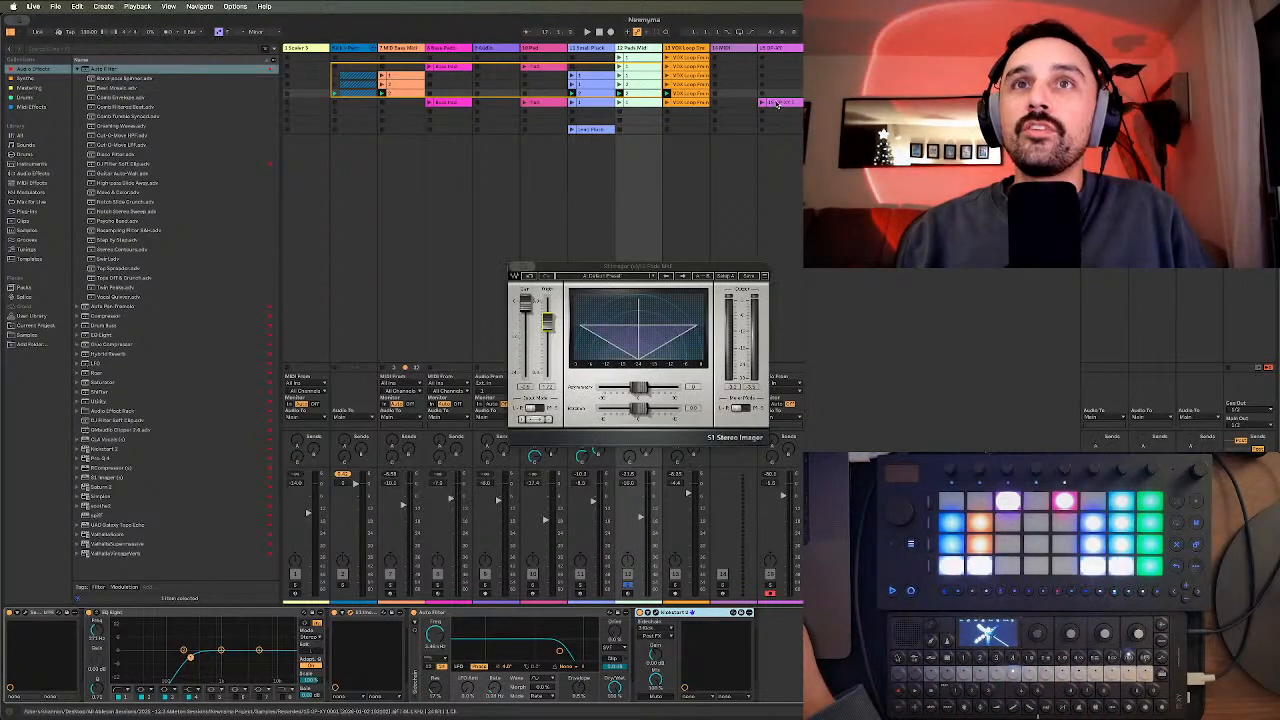
pyautogui.click(776, 103)
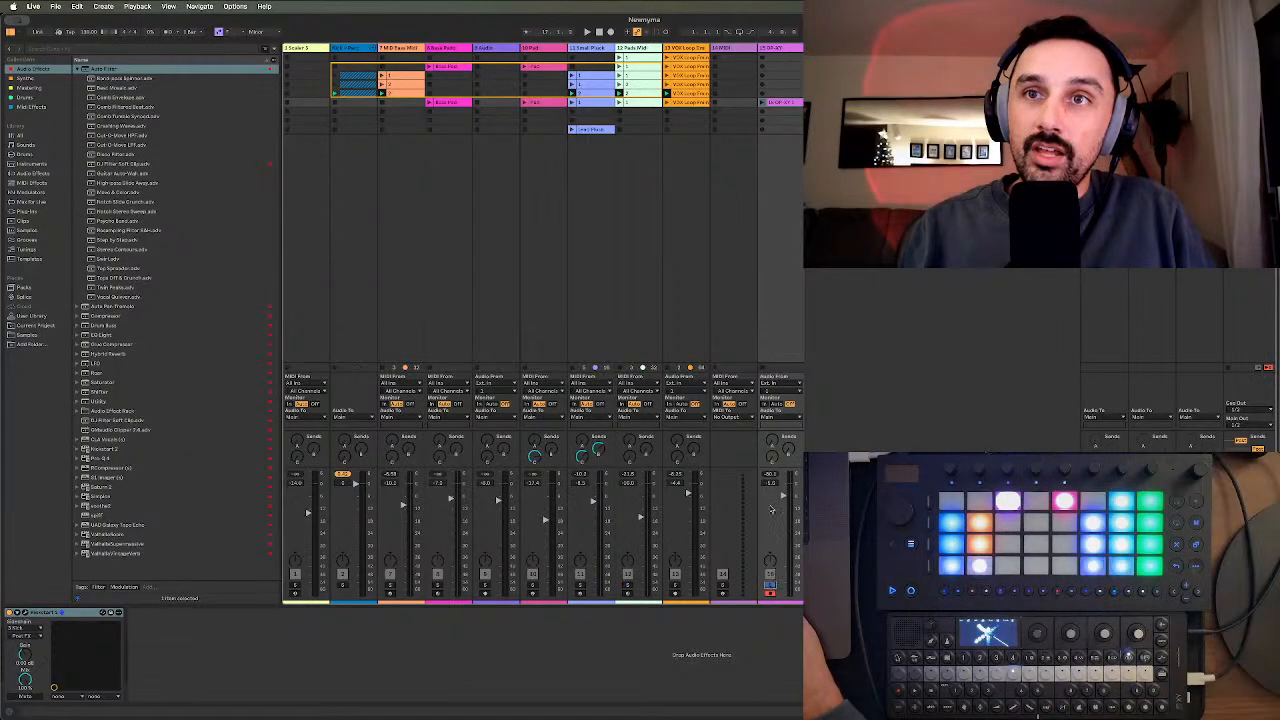
pyautogui.click(761, 101)
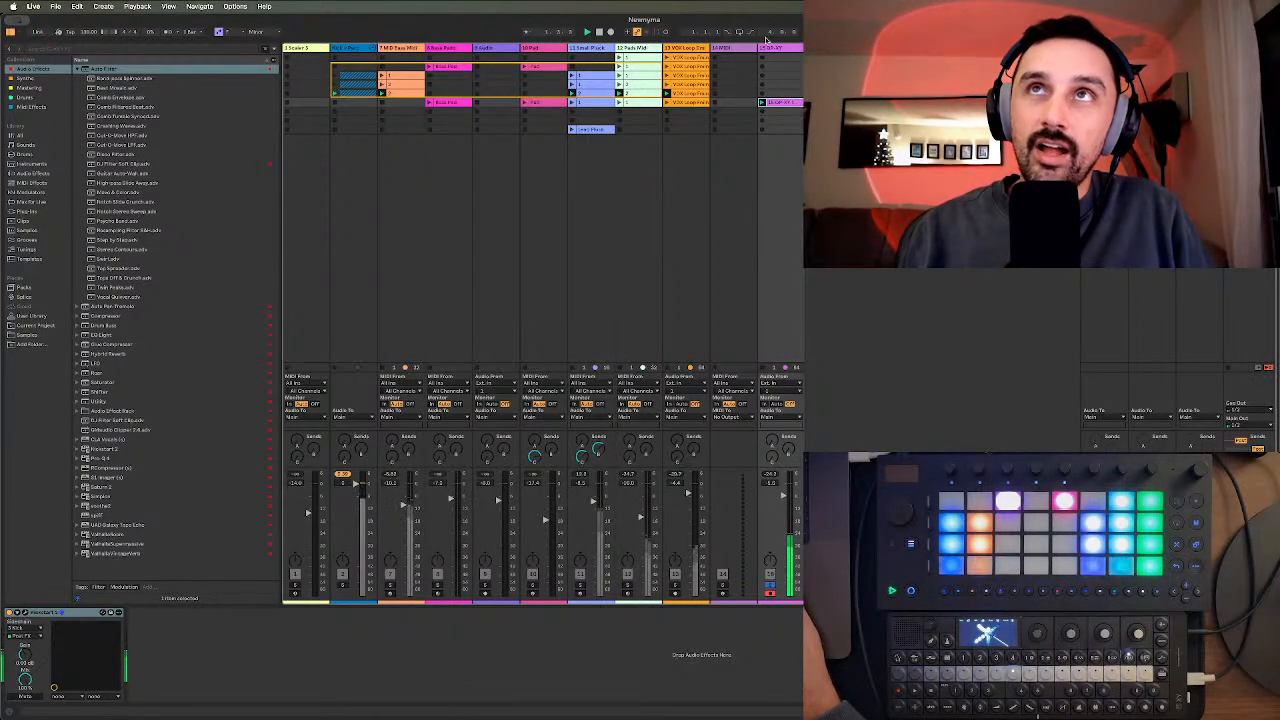
# - Try an S1 Imager on the OP-XY track, placing it ahead of Kickstart 2, and remove it again
pyautogui.click(773, 57)
pyautogui.click(773, 48)
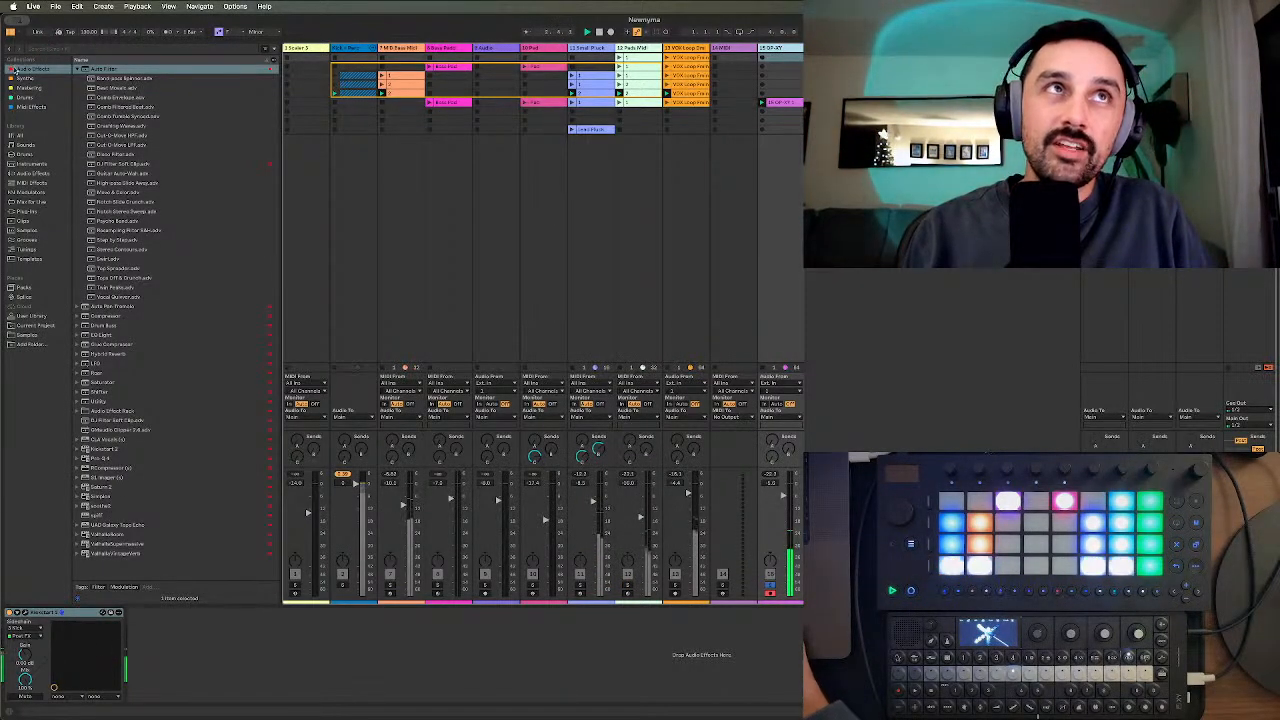
pyautogui.click(30, 70)
pyautogui.click(77, 68)
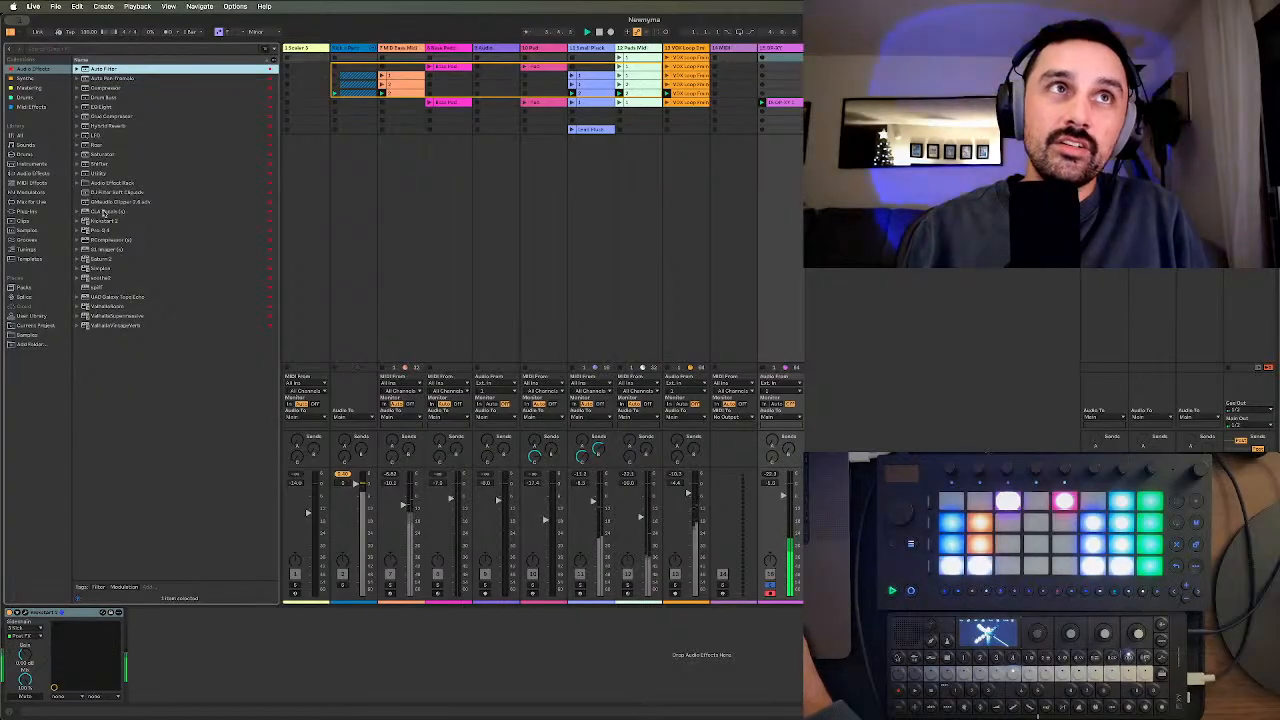
pyautogui.doubleClick(103, 248)
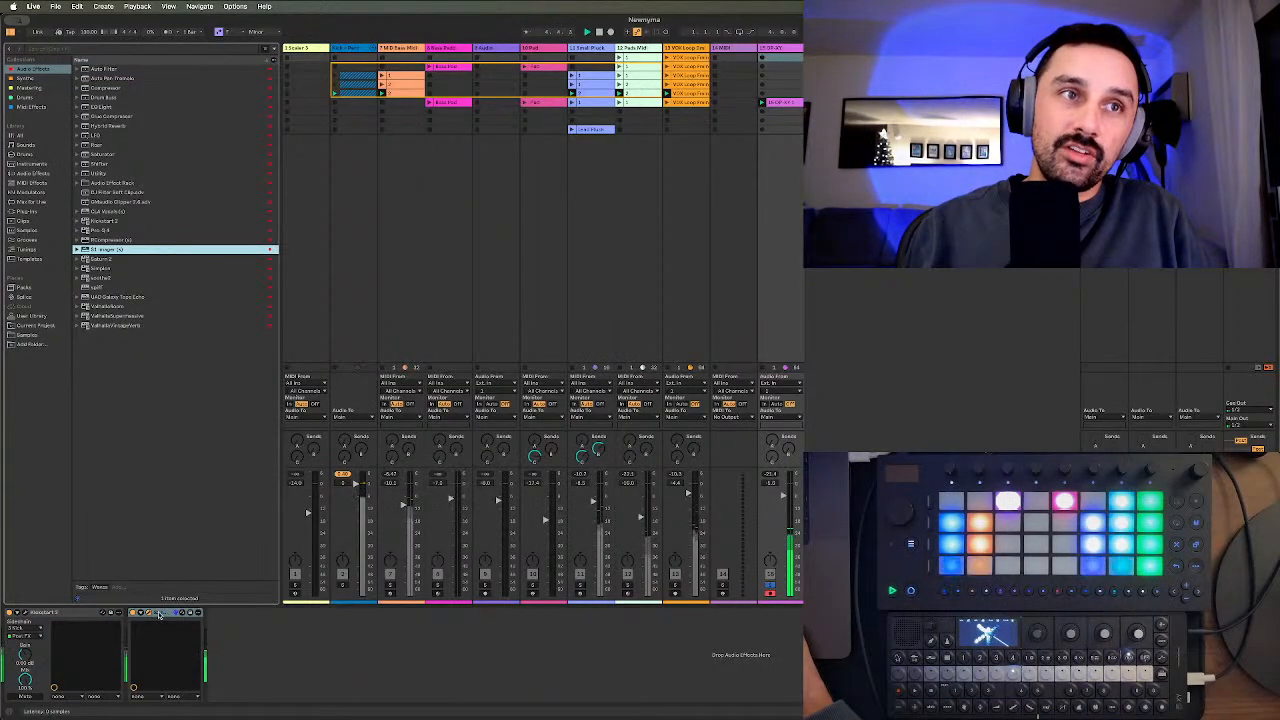
pyautogui.moveTo(34, 627); pyautogui.dragTo(31, 624)
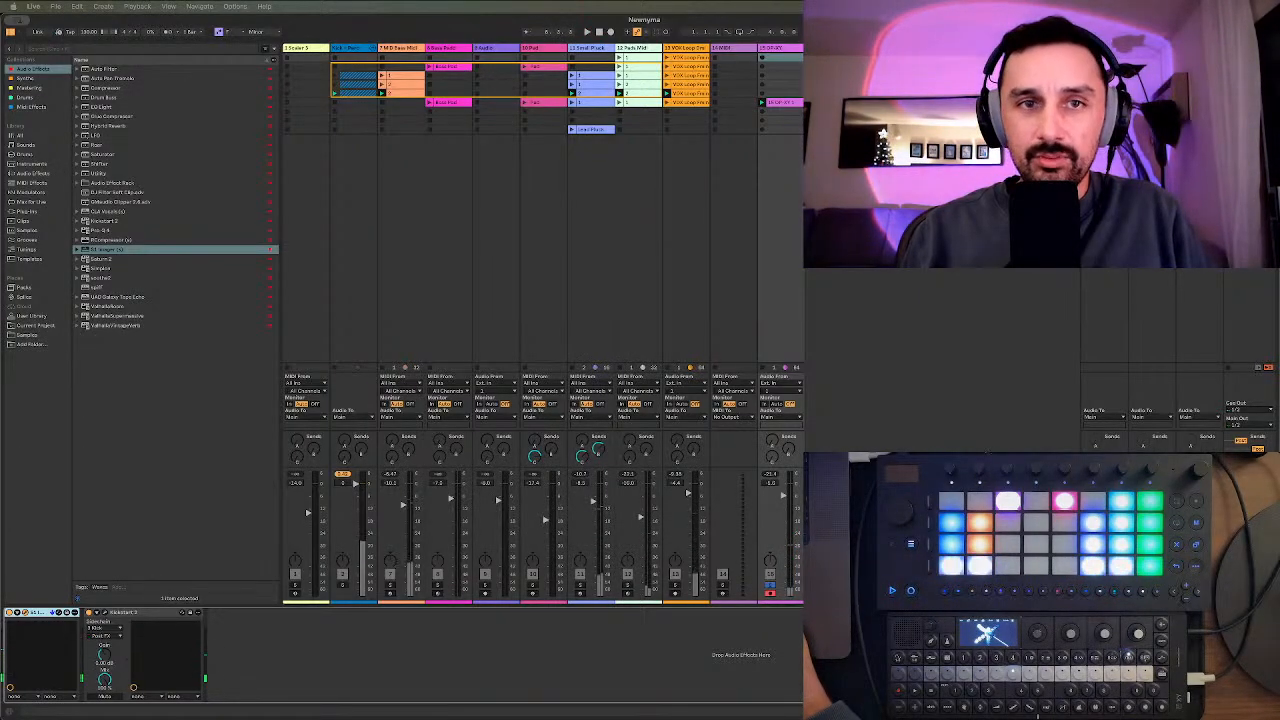
pyautogui.press('Delete')
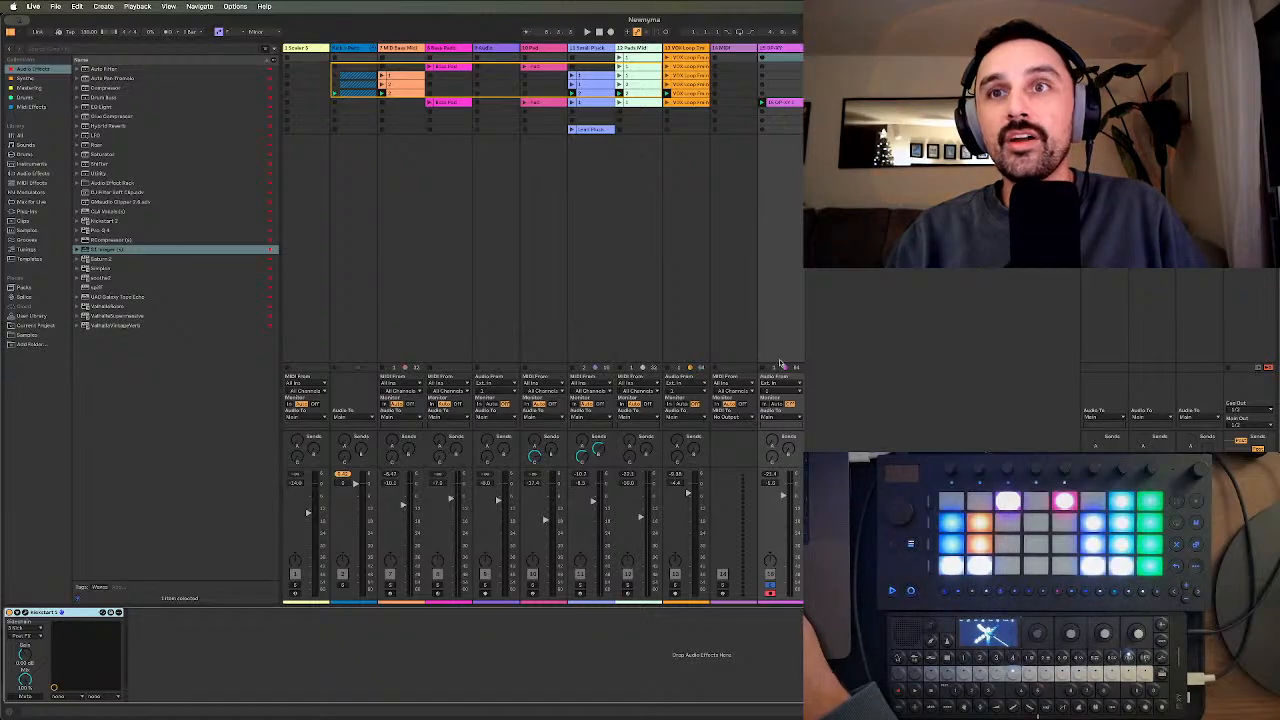
# - Unsolo the OP-XY track and deactivate its recorded clip
pyautogui.click(770, 585)
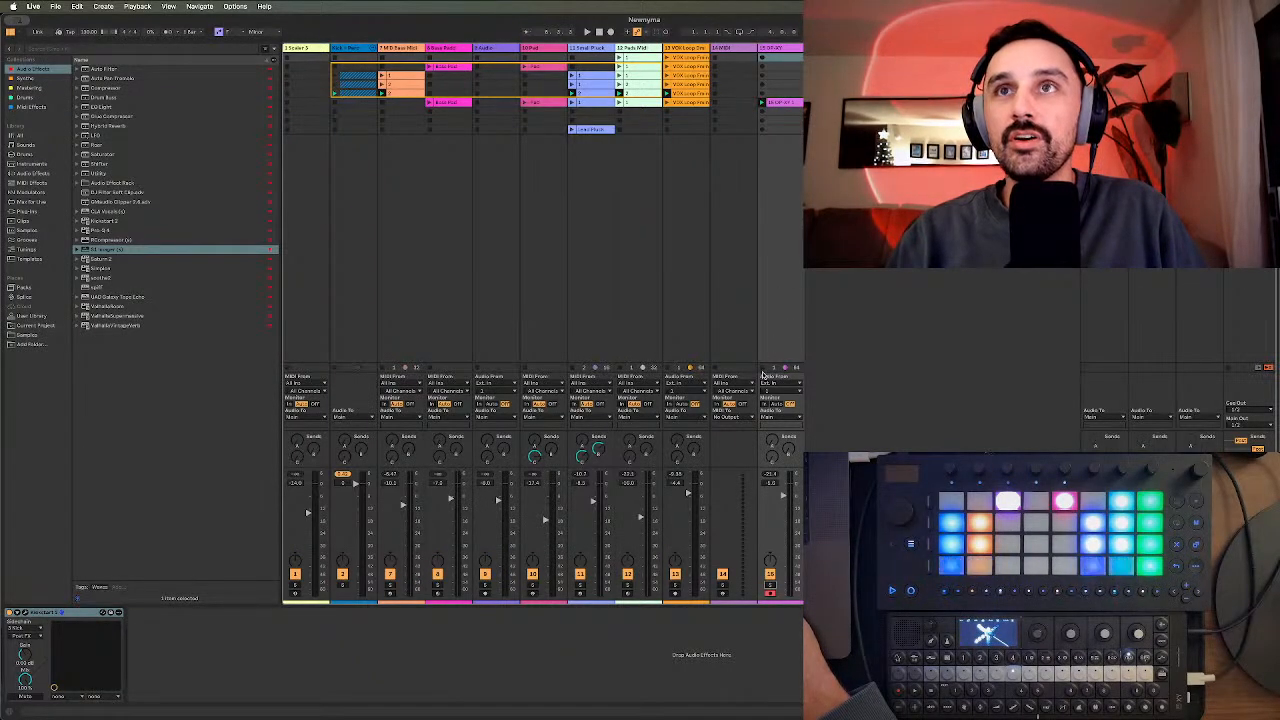
pyautogui.click(787, 104)
pyautogui.press('Delete')
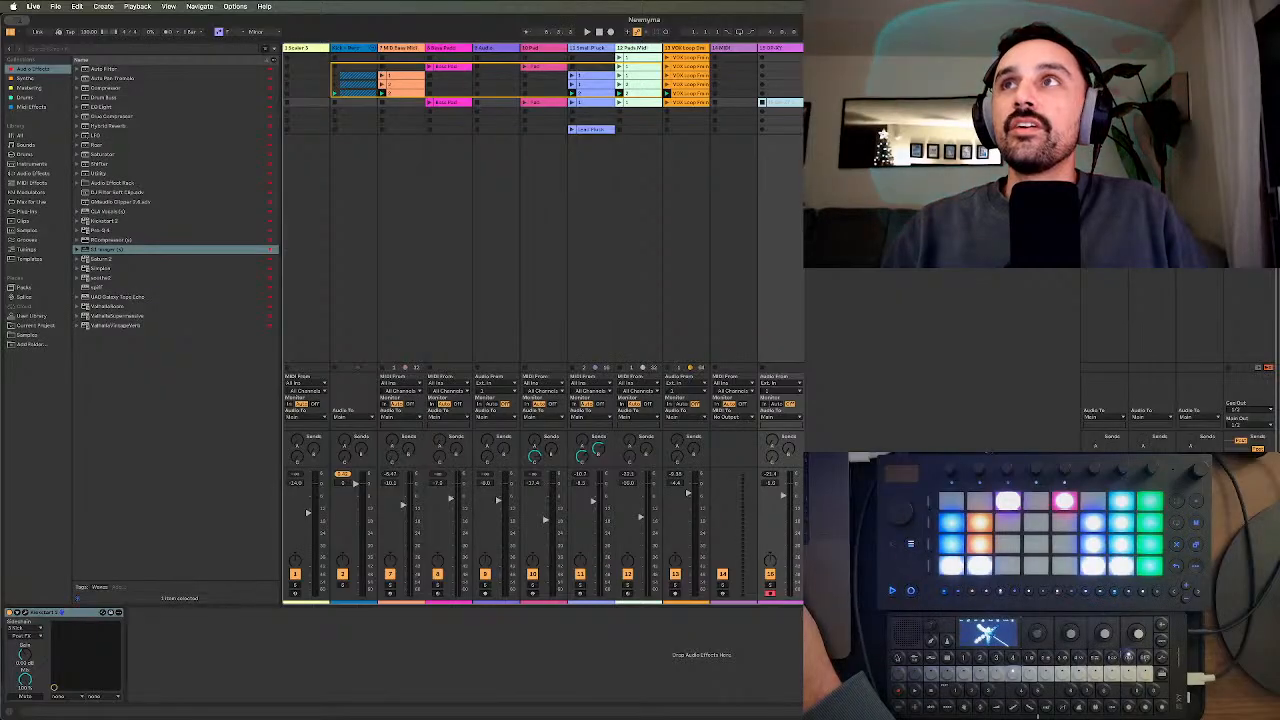
pyautogui.hotkey('ctrl', 'z')
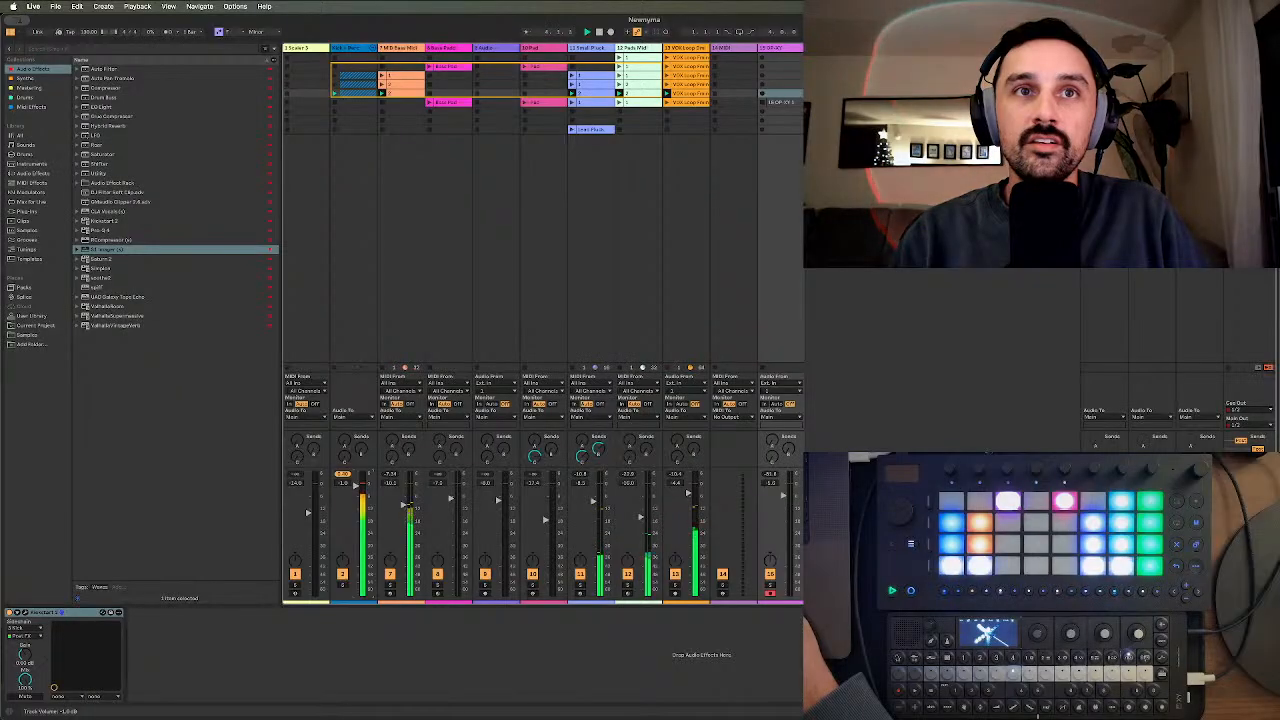
# - Fine-tune the kick track's volume during playback and reset its peak level indicator
pyautogui.moveTo(355, 484); pyautogui.dragTo(355, 486)
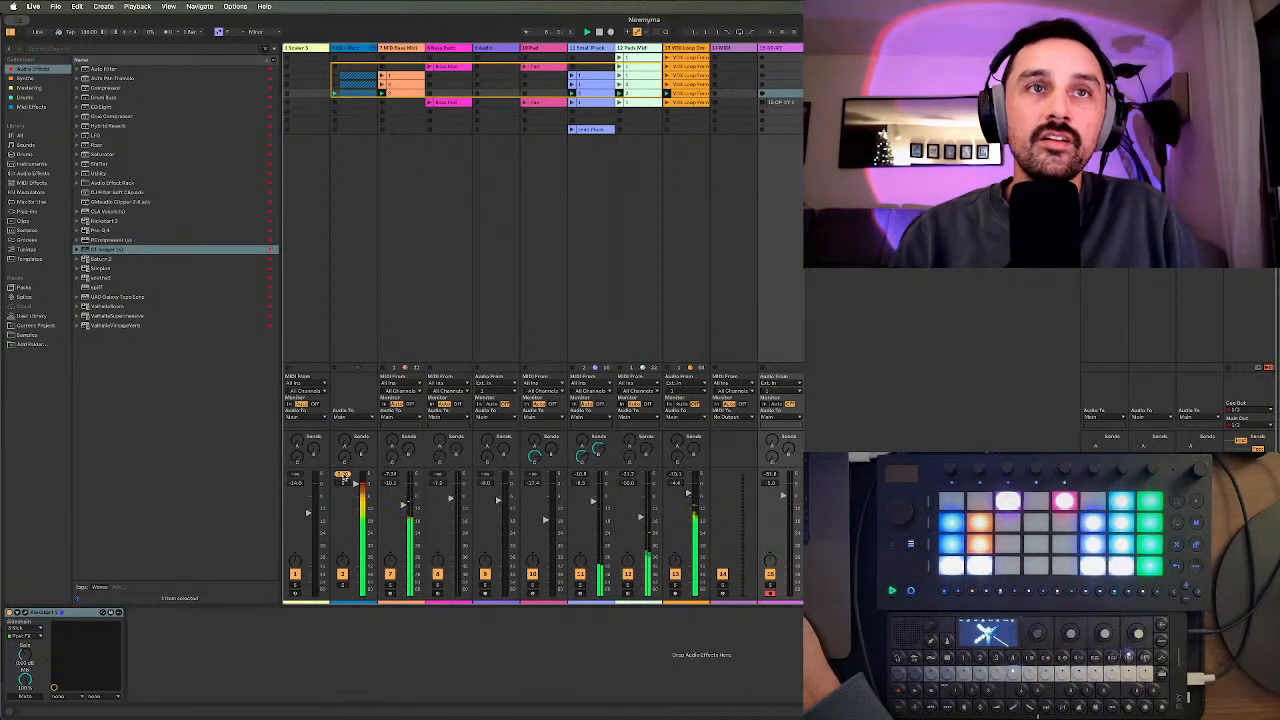
pyautogui.click(343, 477)
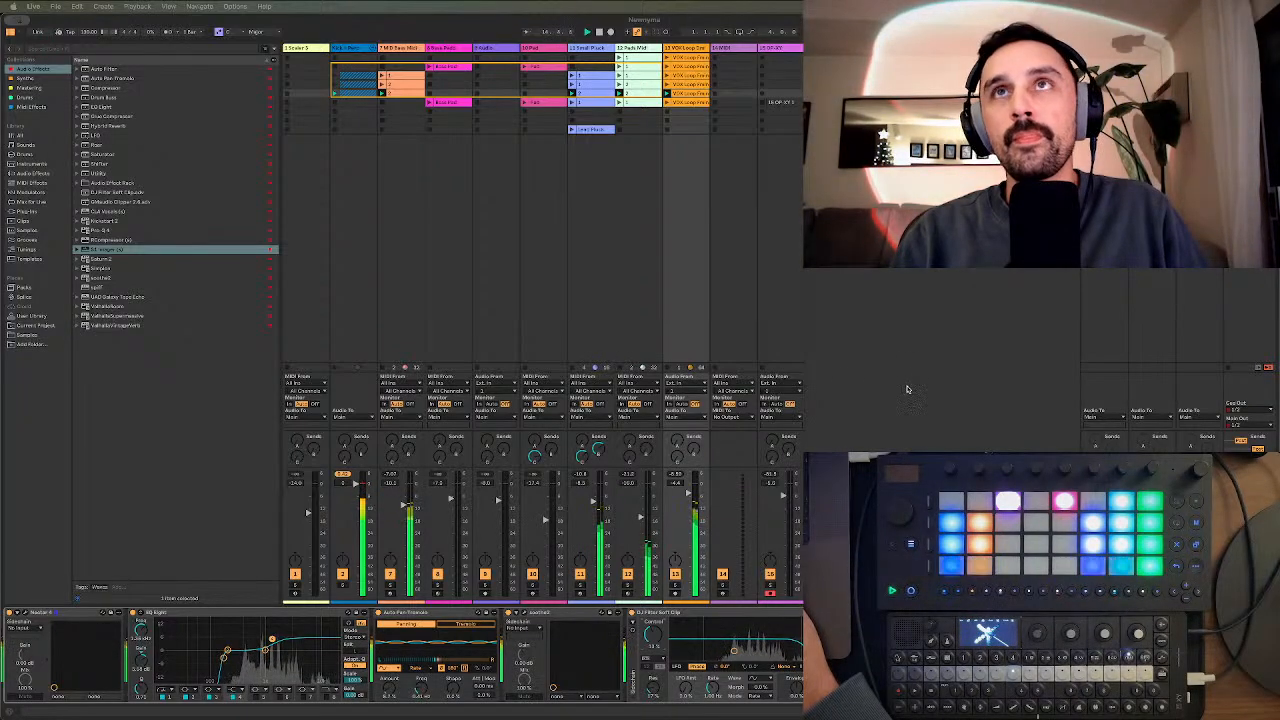
# - Load the FabFilter Twin 3 synth from the Synths collection onto the empty MIDI track 14
pyautogui.click(722, 49)
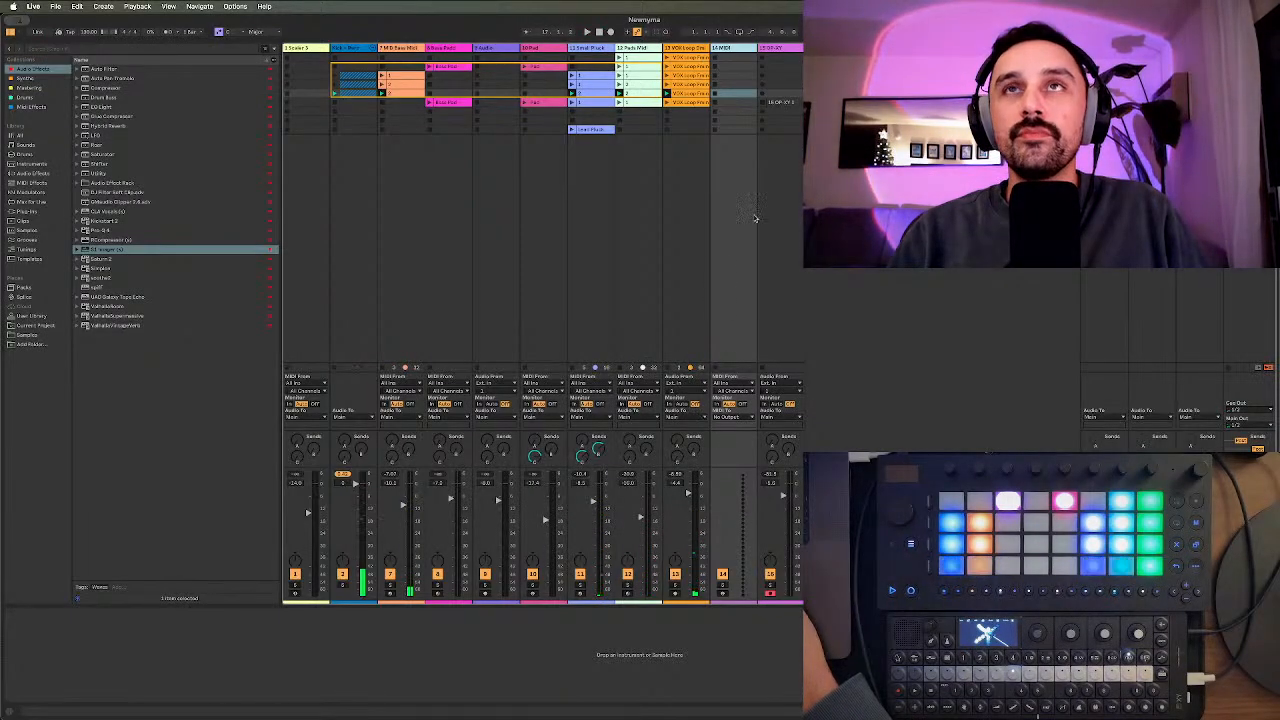
pyautogui.click(27, 78)
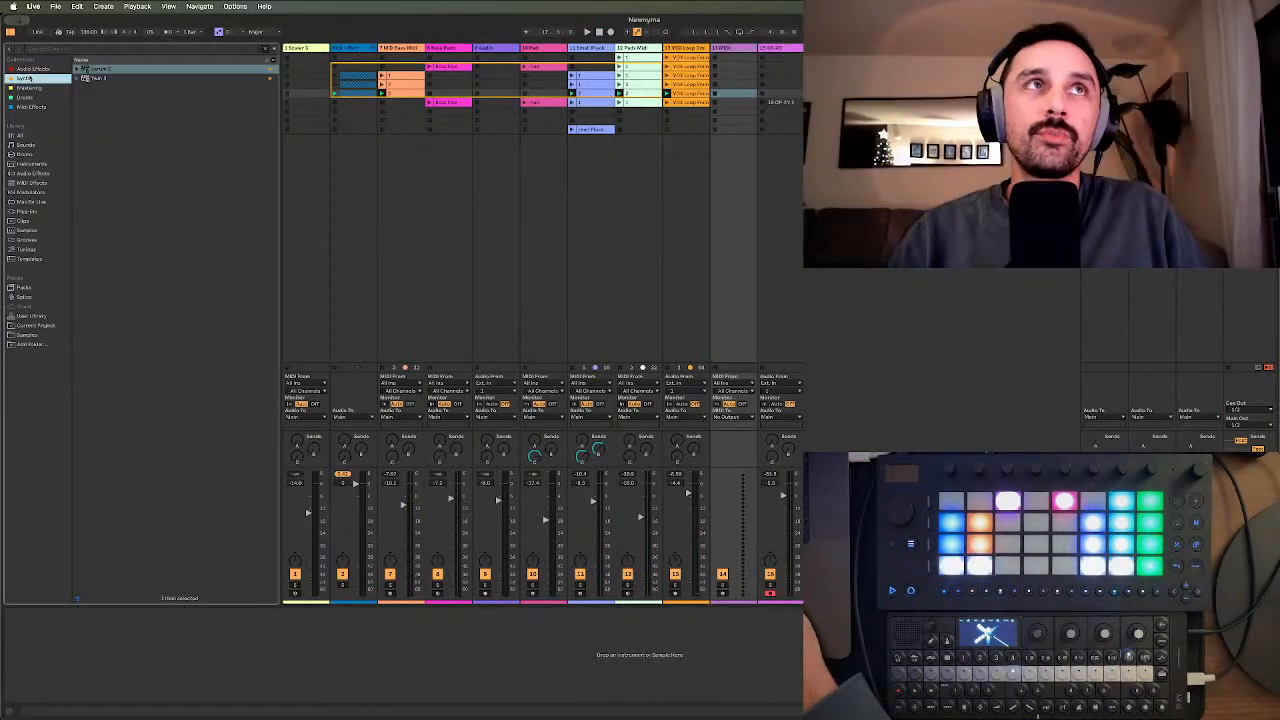
pyautogui.click(98, 78)
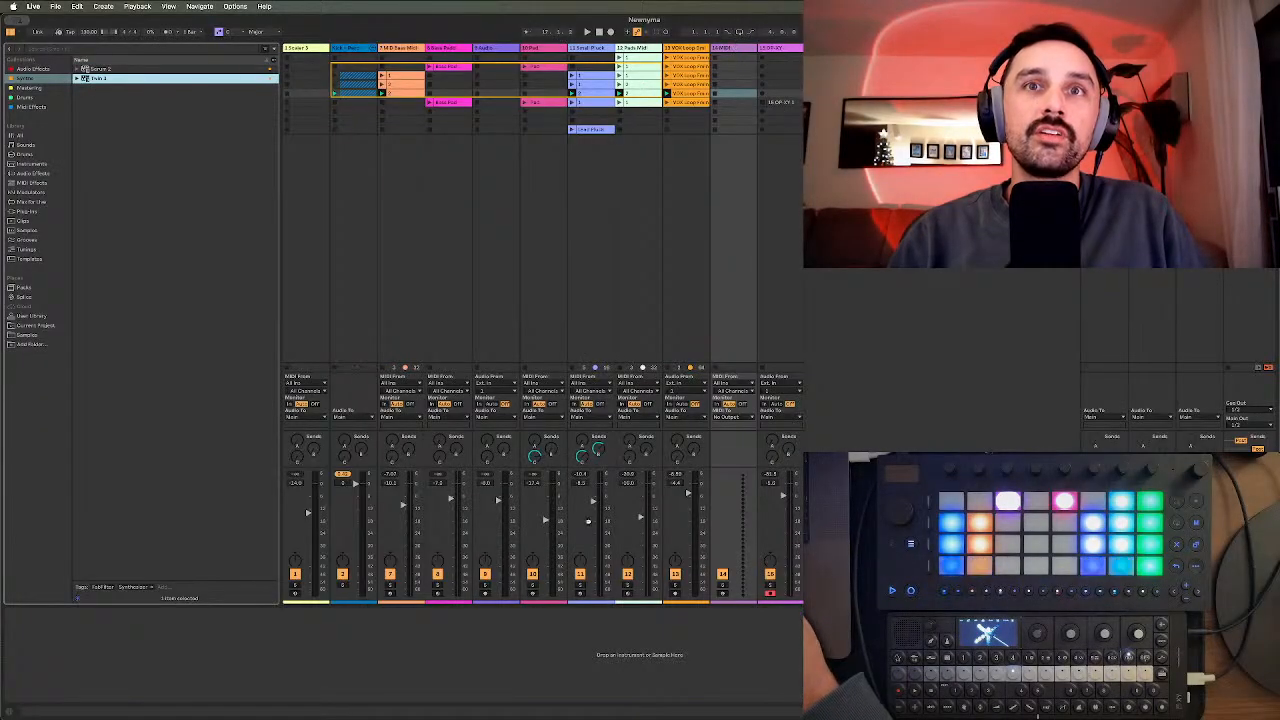
pyautogui.moveTo(588, 521); pyautogui.dragTo(620, 650)
pyautogui.moveTo(496, 674); pyautogui.dragTo(233, 162)
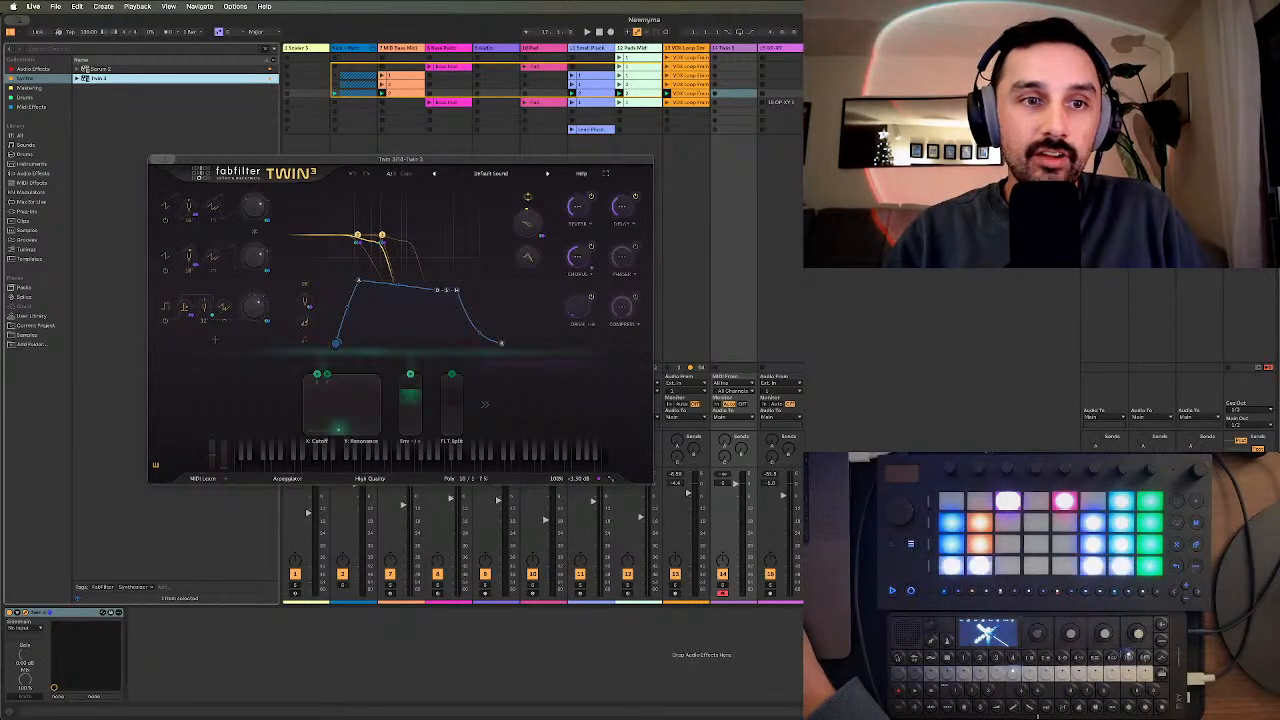
# - Browse the Twin 3 presets and load Acid Dose from the Best of Twin 2 category
pyautogui.press('super+Tab')
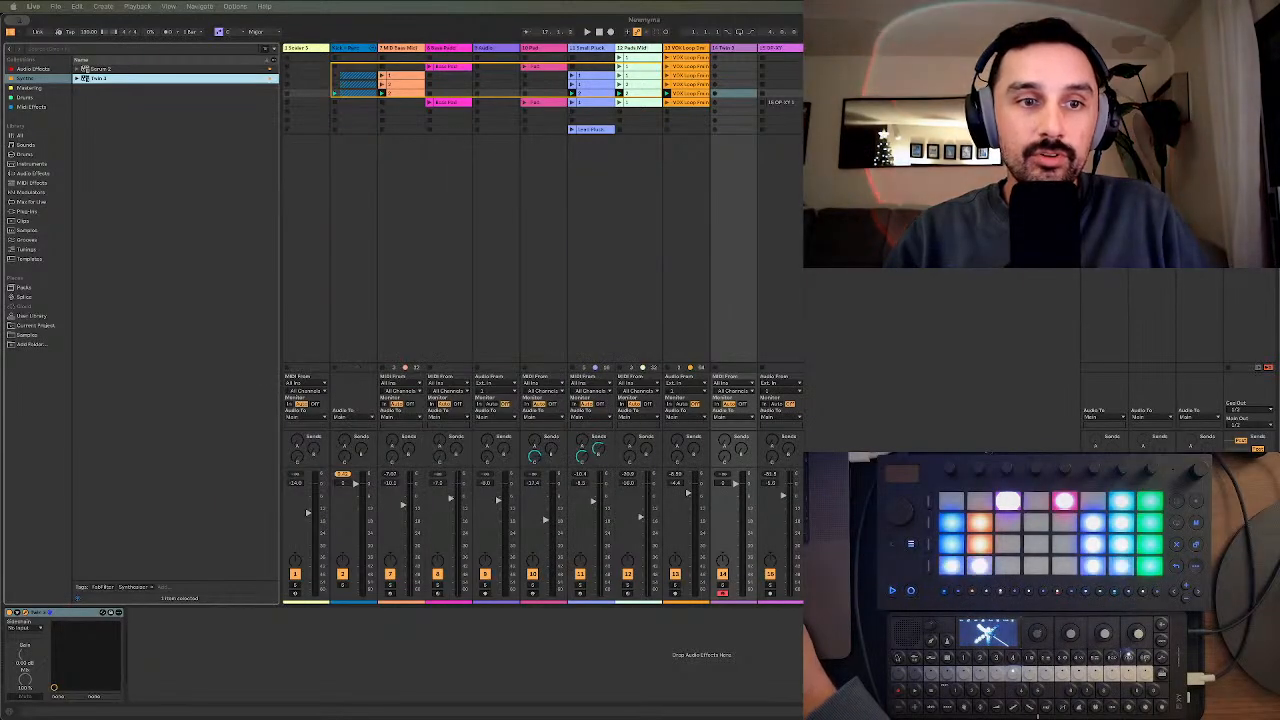
pyautogui.click(548, 242)
pyautogui.click(490, 173)
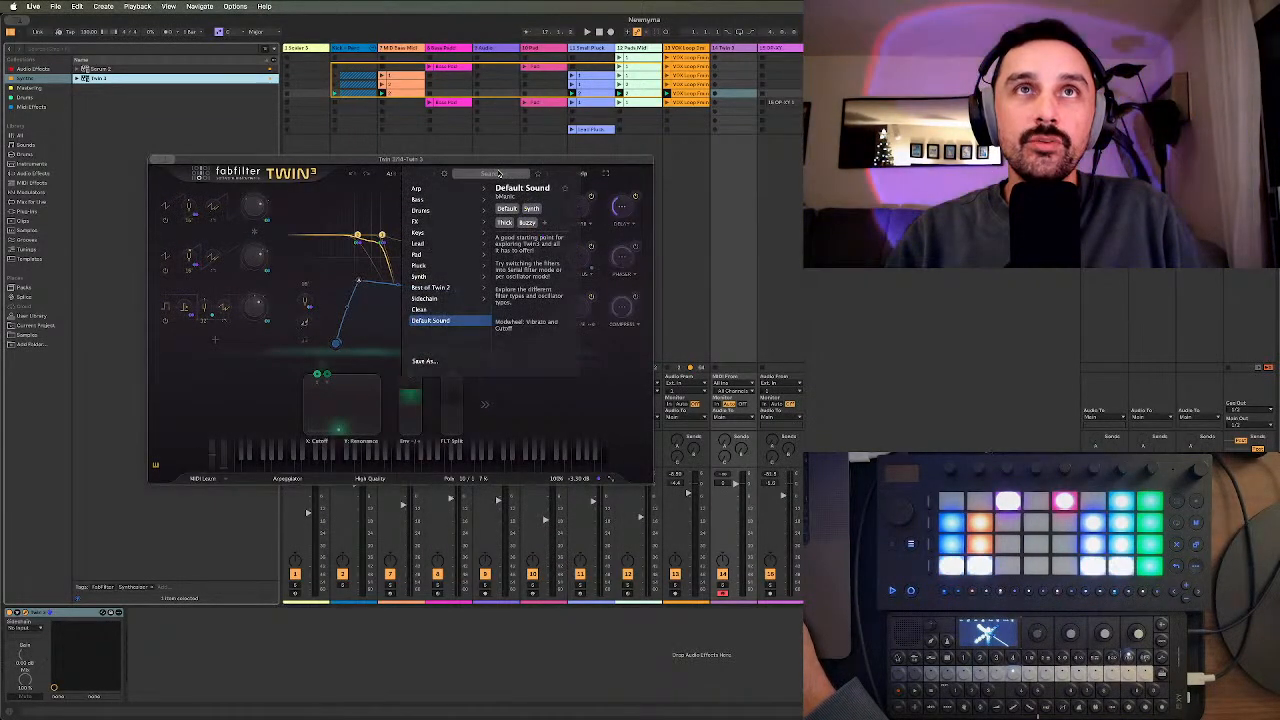
pyautogui.moveTo(424, 243)
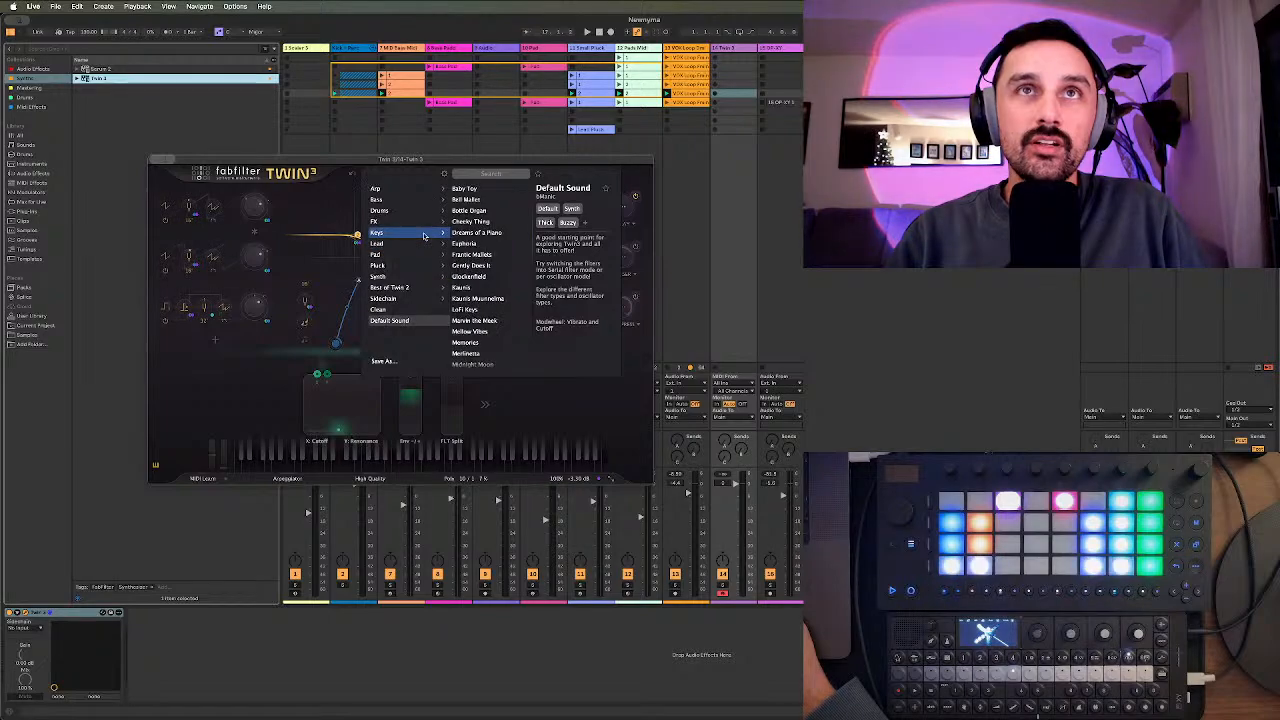
pyautogui.scroll(-4, 468, 335)
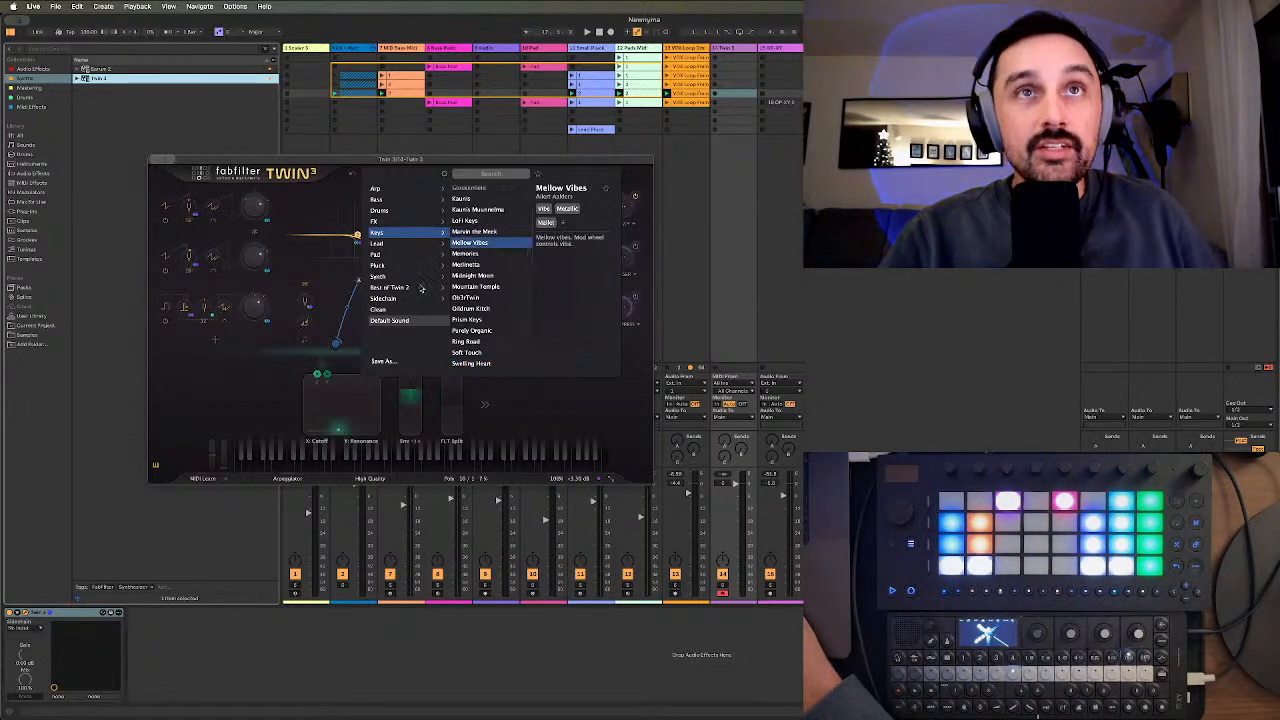
pyautogui.moveTo(408, 288)
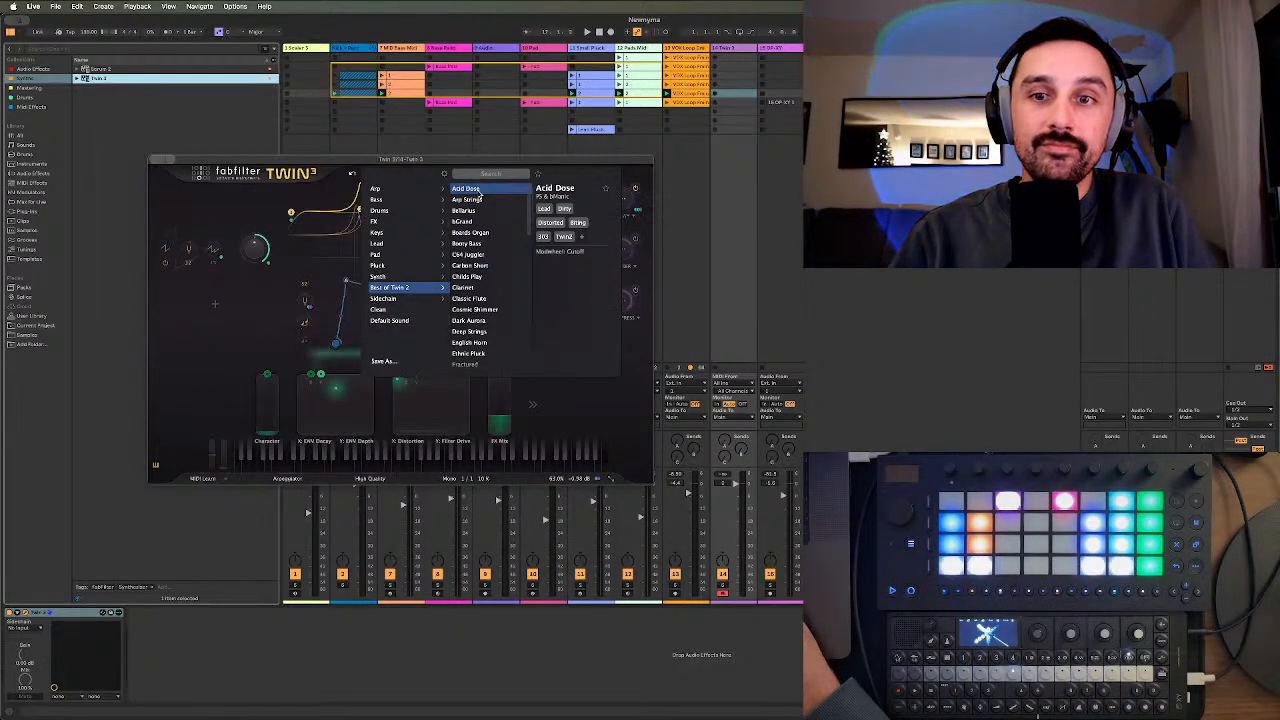
pyautogui.click(527, 163)
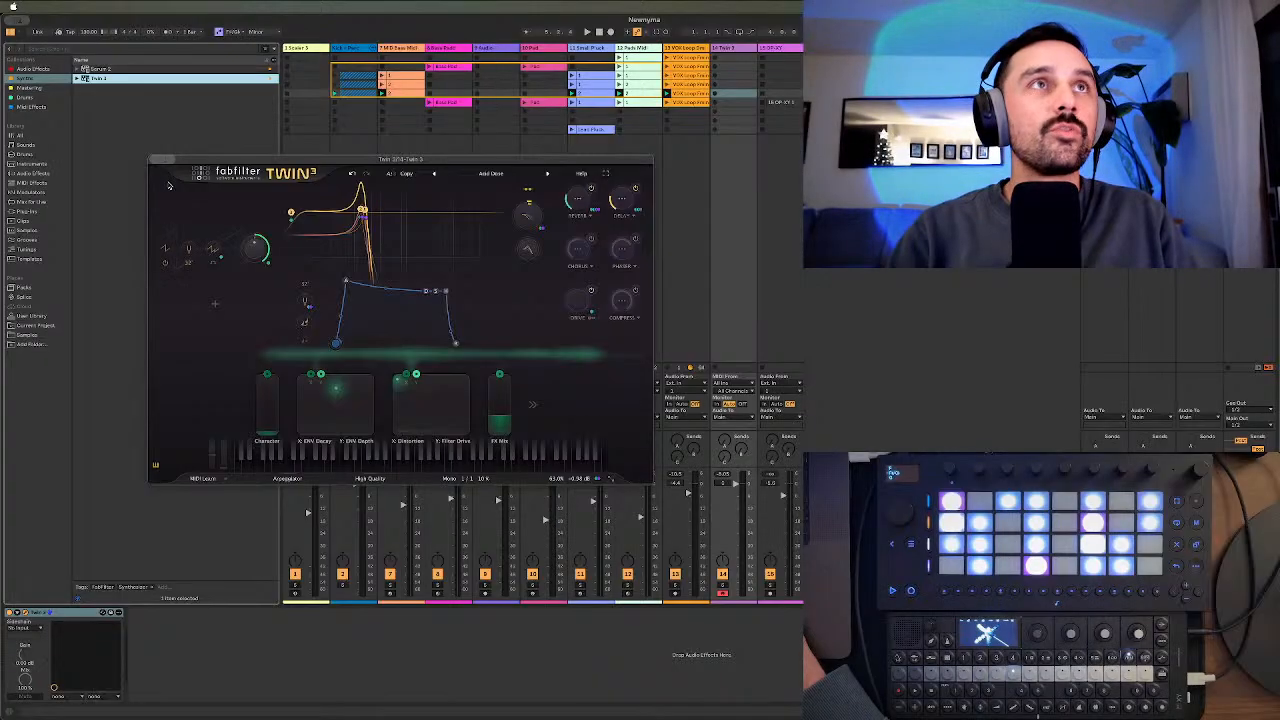
# - Add an Arpeggiator MIDI effect ahead of Twin 3 on track 14 and set its style to Converge
pyautogui.press('super+Tab')
pyautogui.click(34, 70)
pyautogui.click(32, 183)
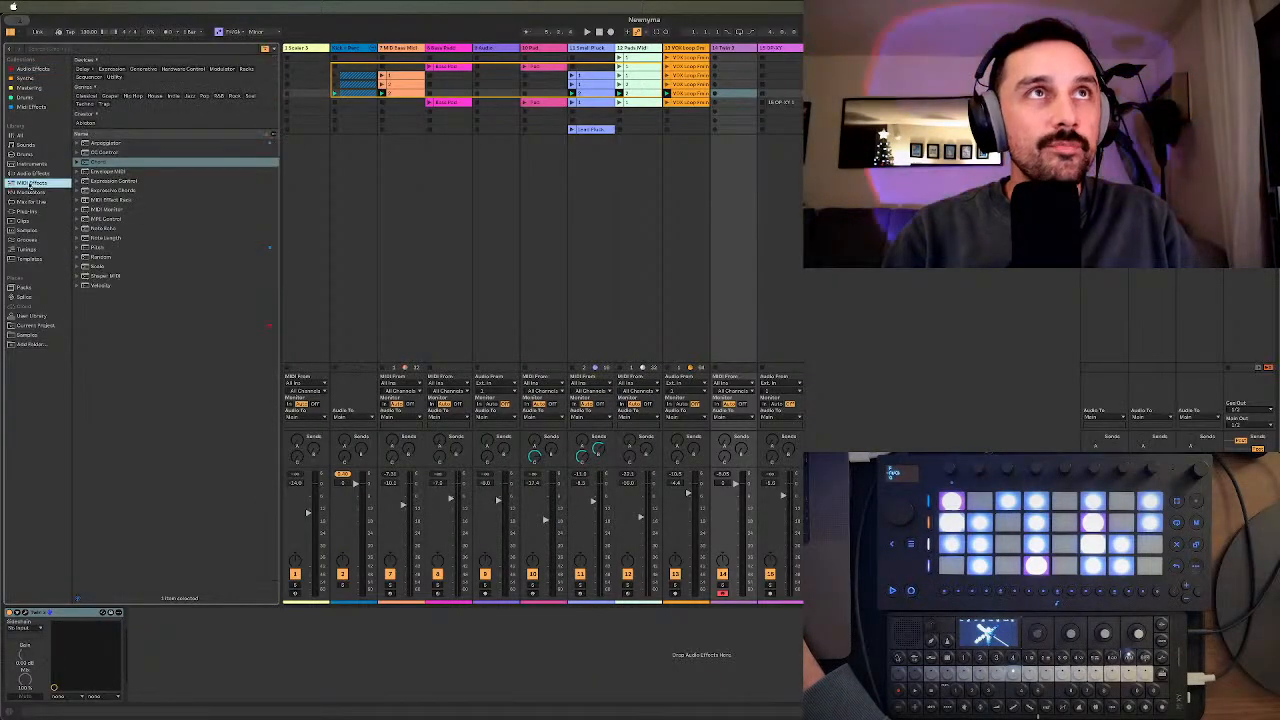
pyautogui.click(100, 145)
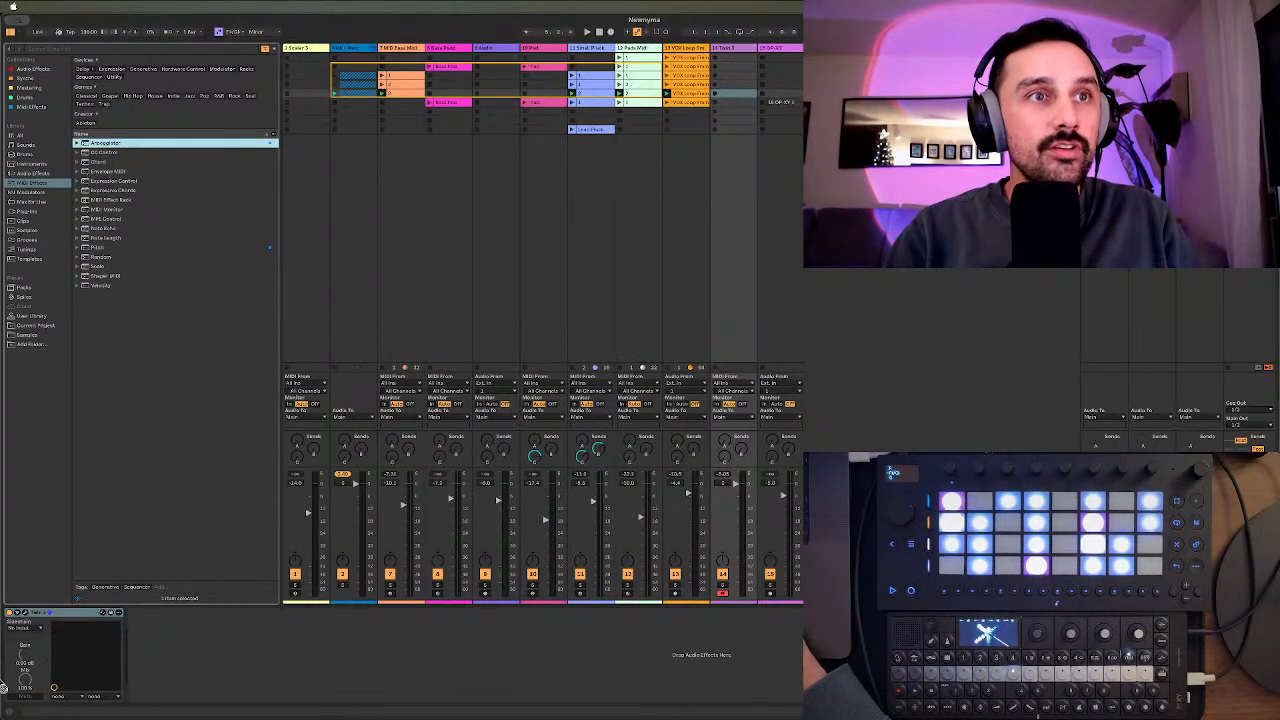
pyautogui.doubleClick(107, 143)
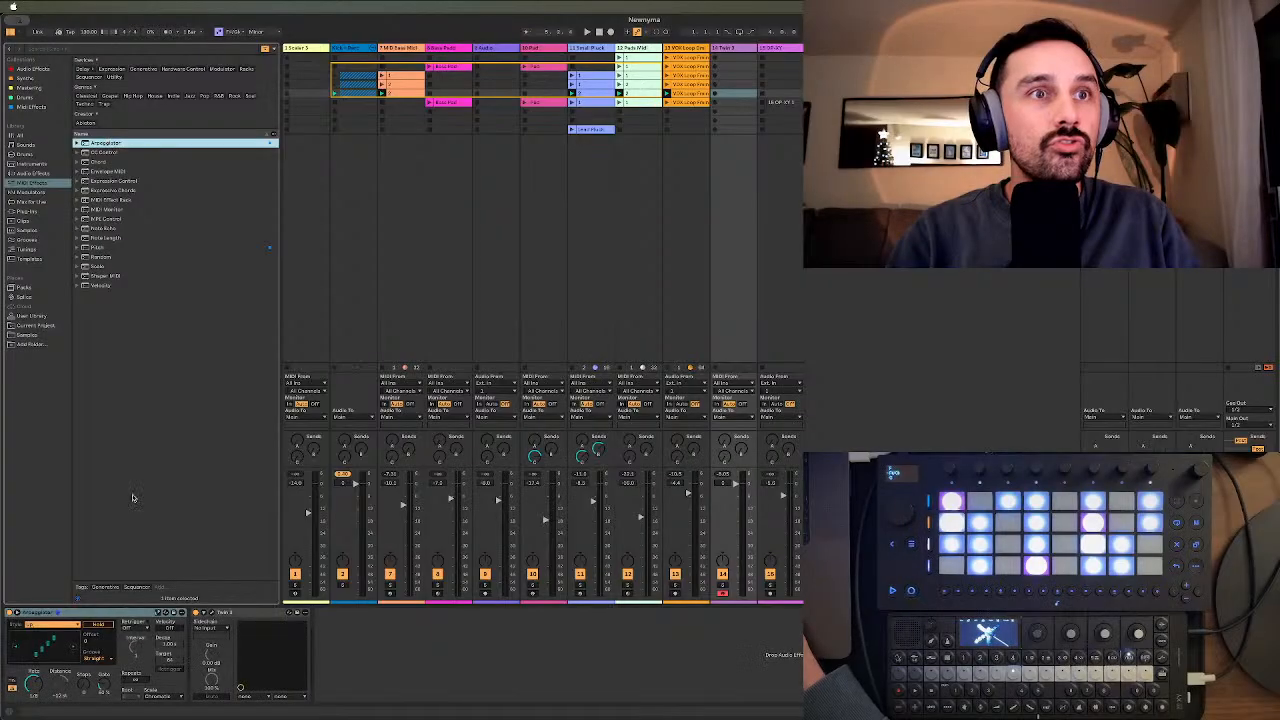
pyautogui.click(52, 624)
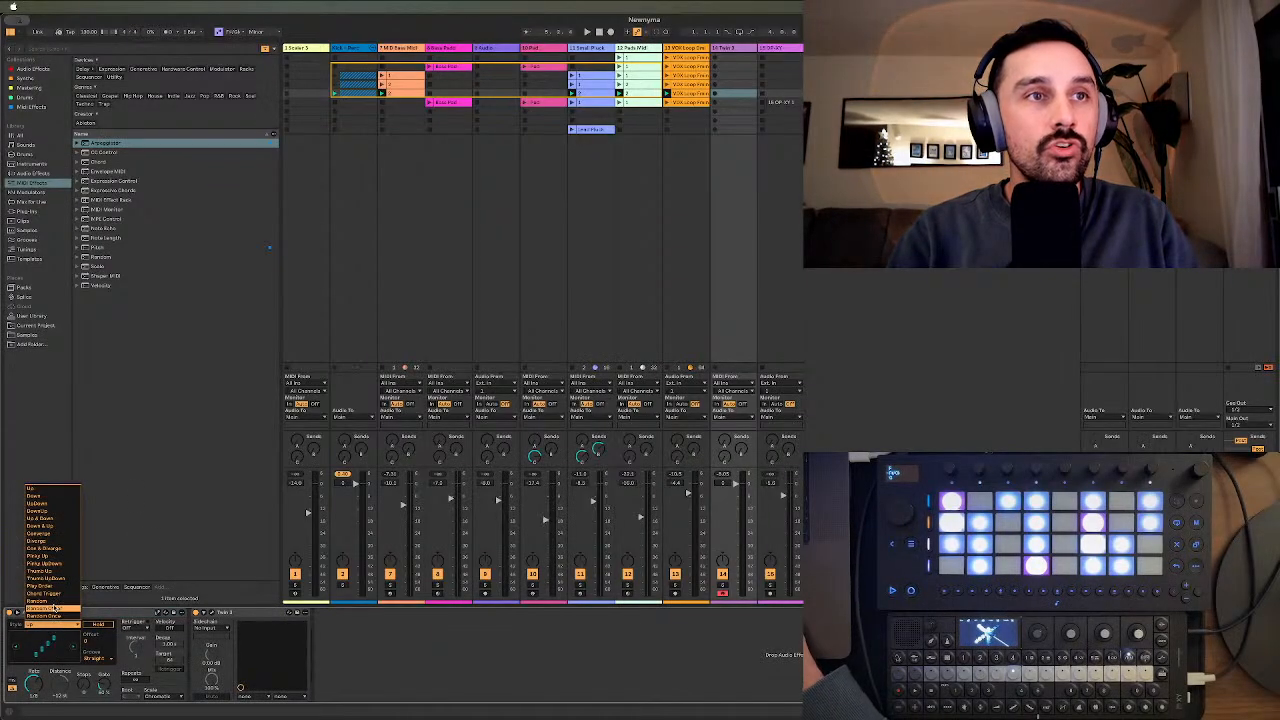
pyautogui.click(47, 535)
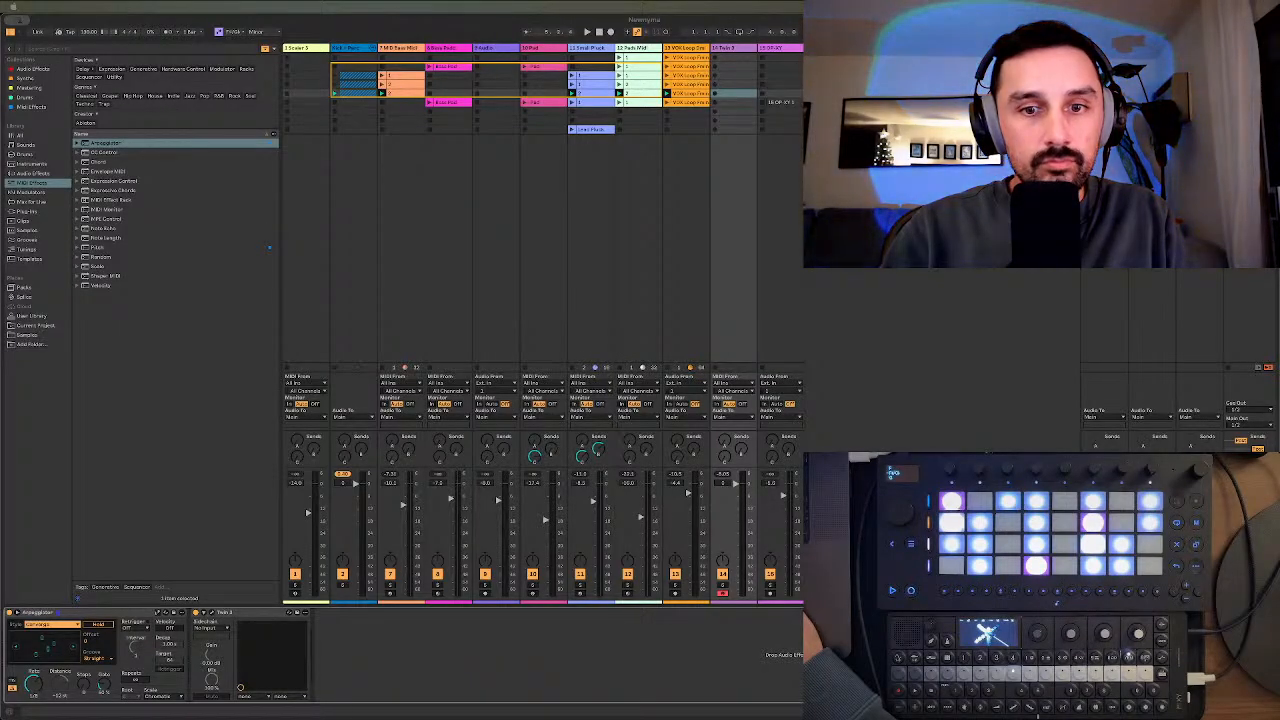
# - Reselect the Twin 3 track, reopen the Twin 3 plug-in window and place it clear of the device chain
pyautogui.click(915, 371)
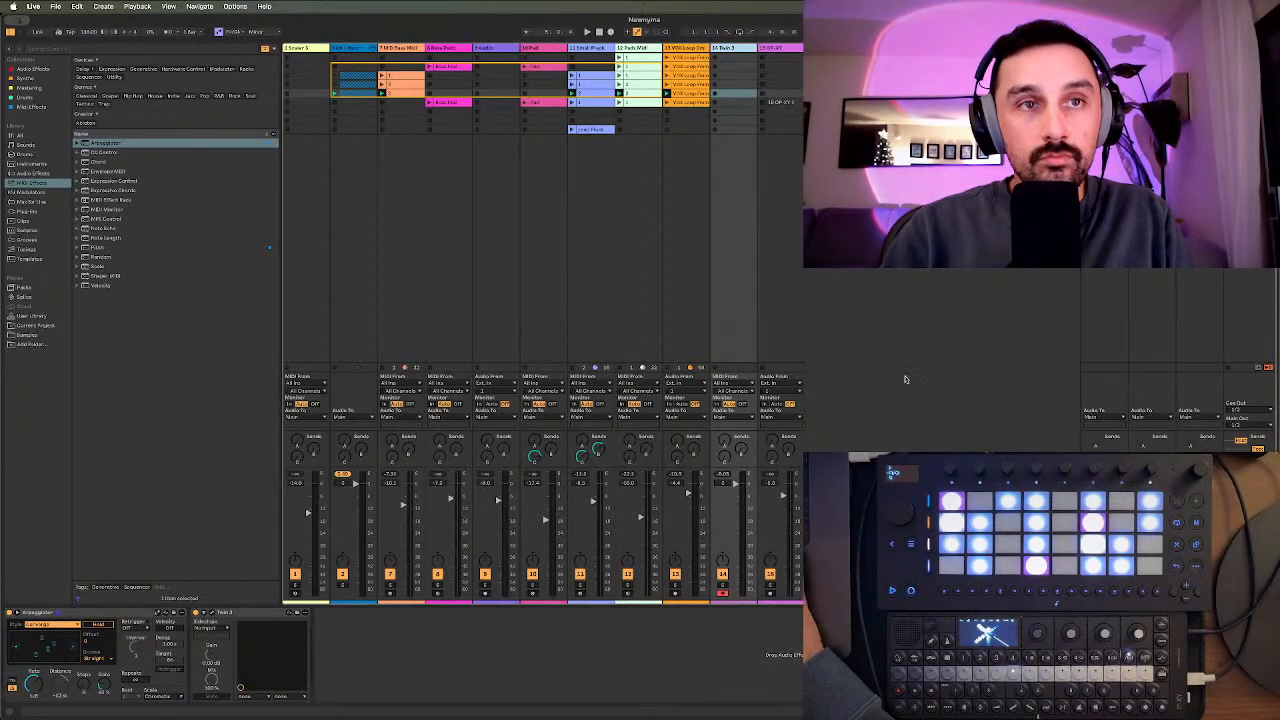
pyautogui.click(691, 48)
pyautogui.click(726, 48)
pyautogui.click(56, 613)
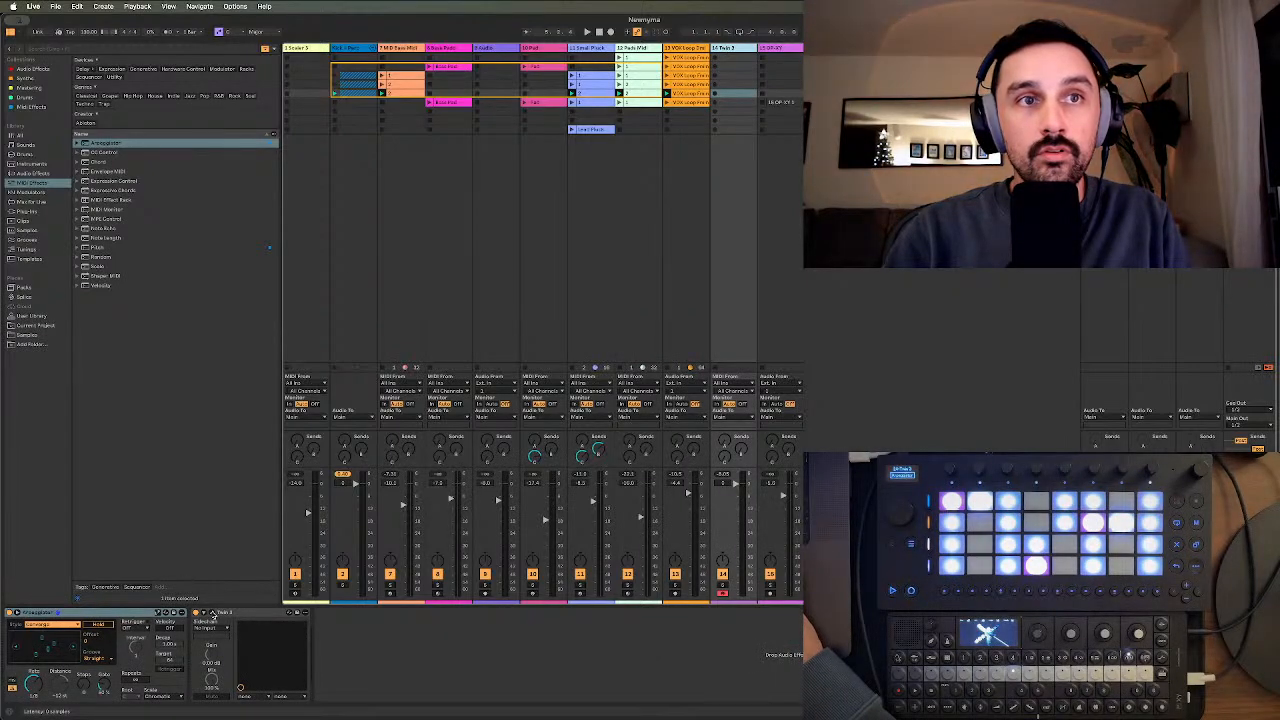
pyautogui.click(213, 613)
pyautogui.moveTo(388, 14); pyautogui.dragTo(449, 205)
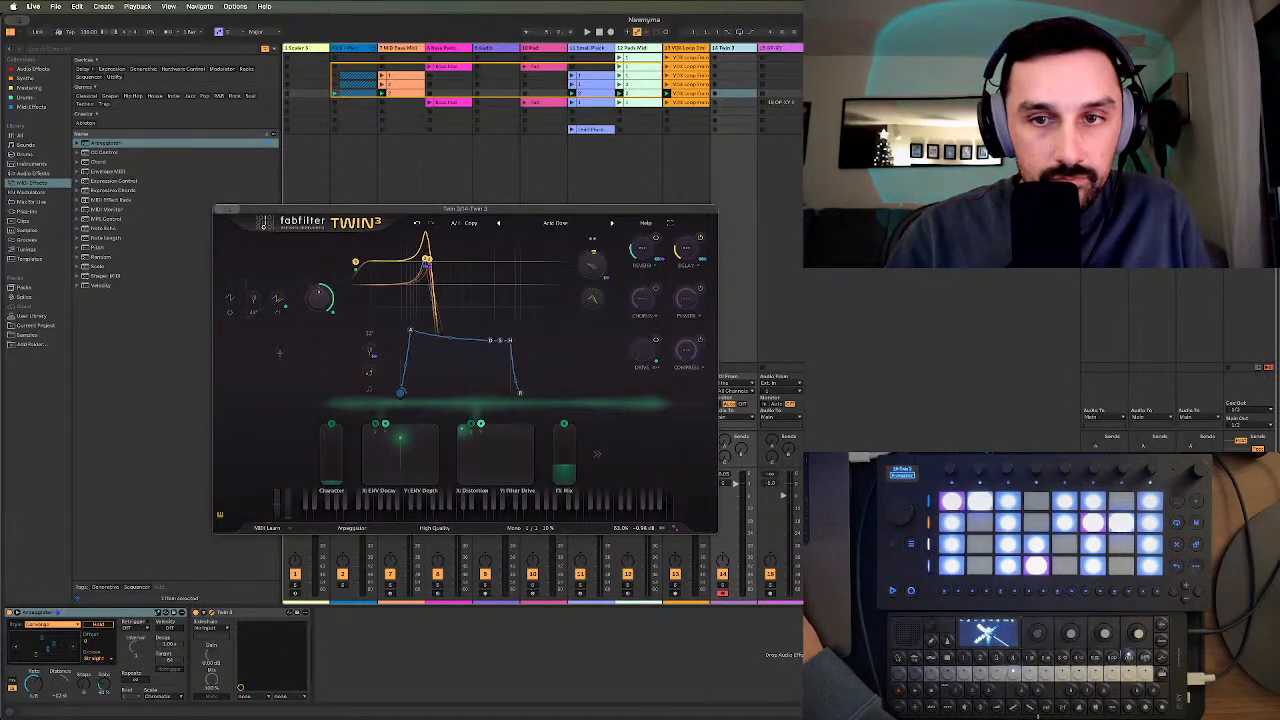
# - Start playback to audition the arpeggiated Twin 3 sound with the other tracks and tweak its filter knob
pyautogui.press('super+Tab')
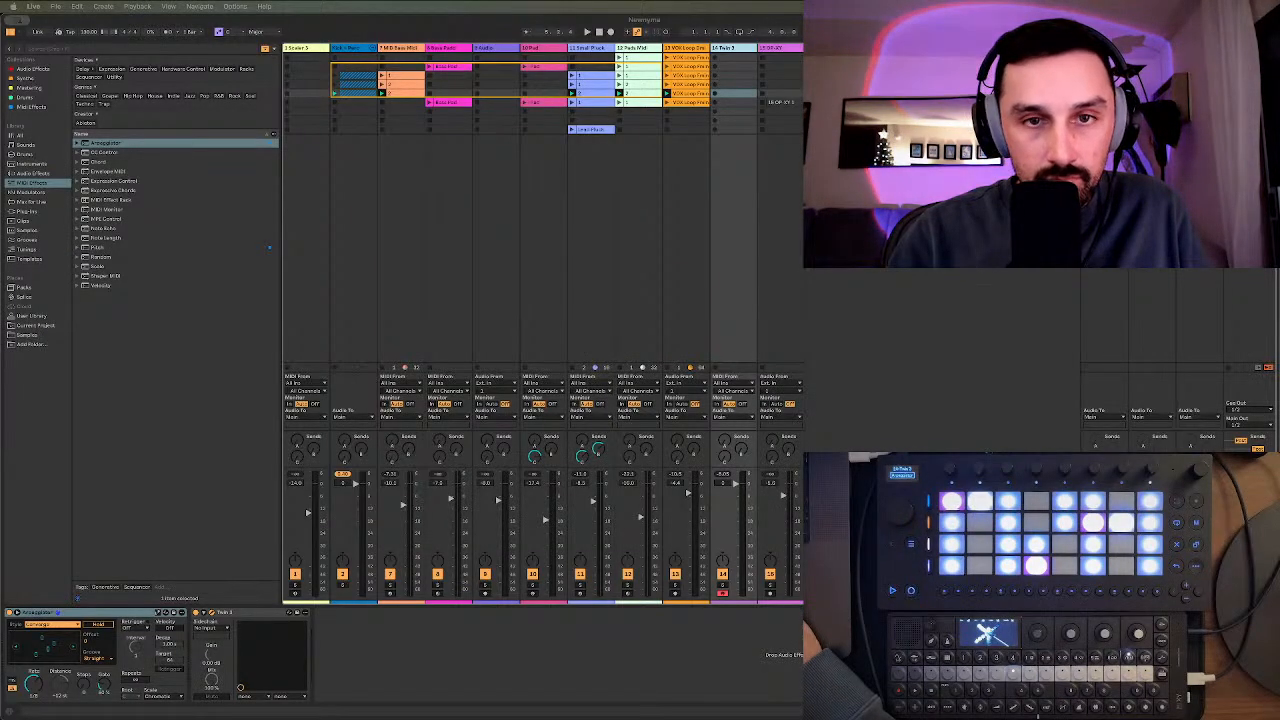
pyautogui.click(740, 92)
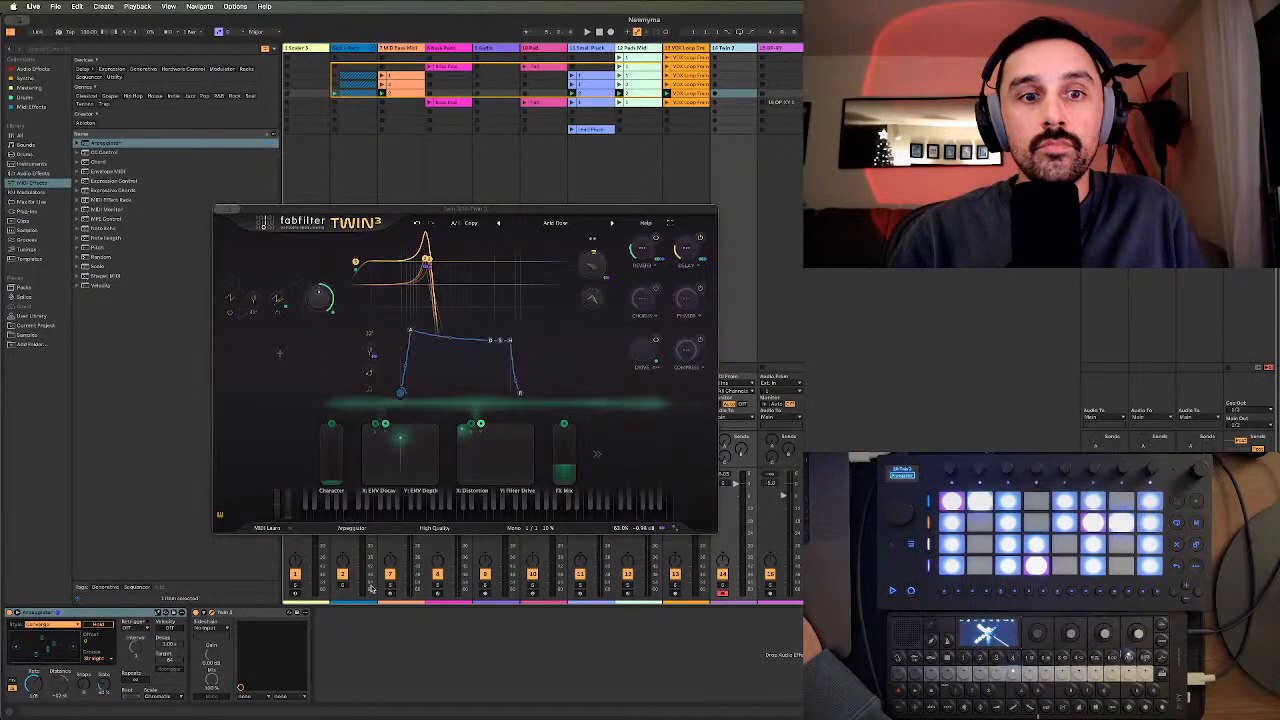
pyautogui.press('super+Tab')
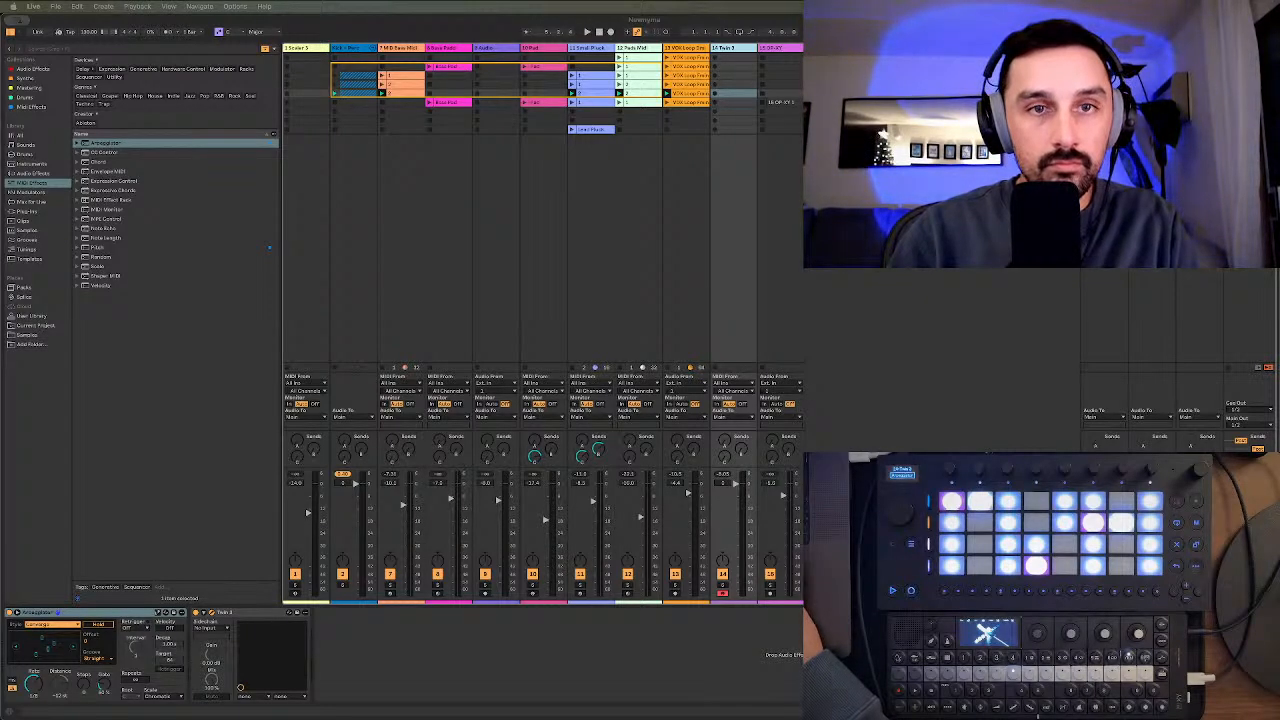
pyautogui.click(620, 166)
pyautogui.press('space')
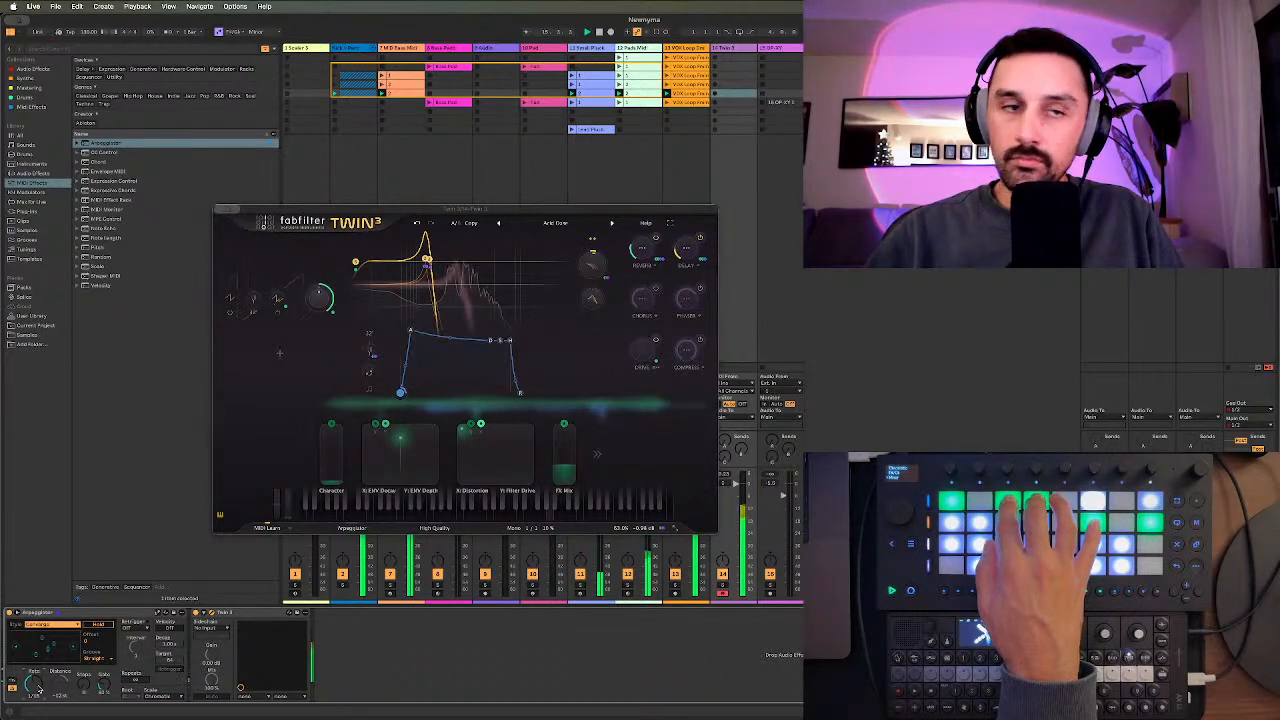
pyautogui.moveTo(592, 268); pyautogui.dragTo(593, 264)
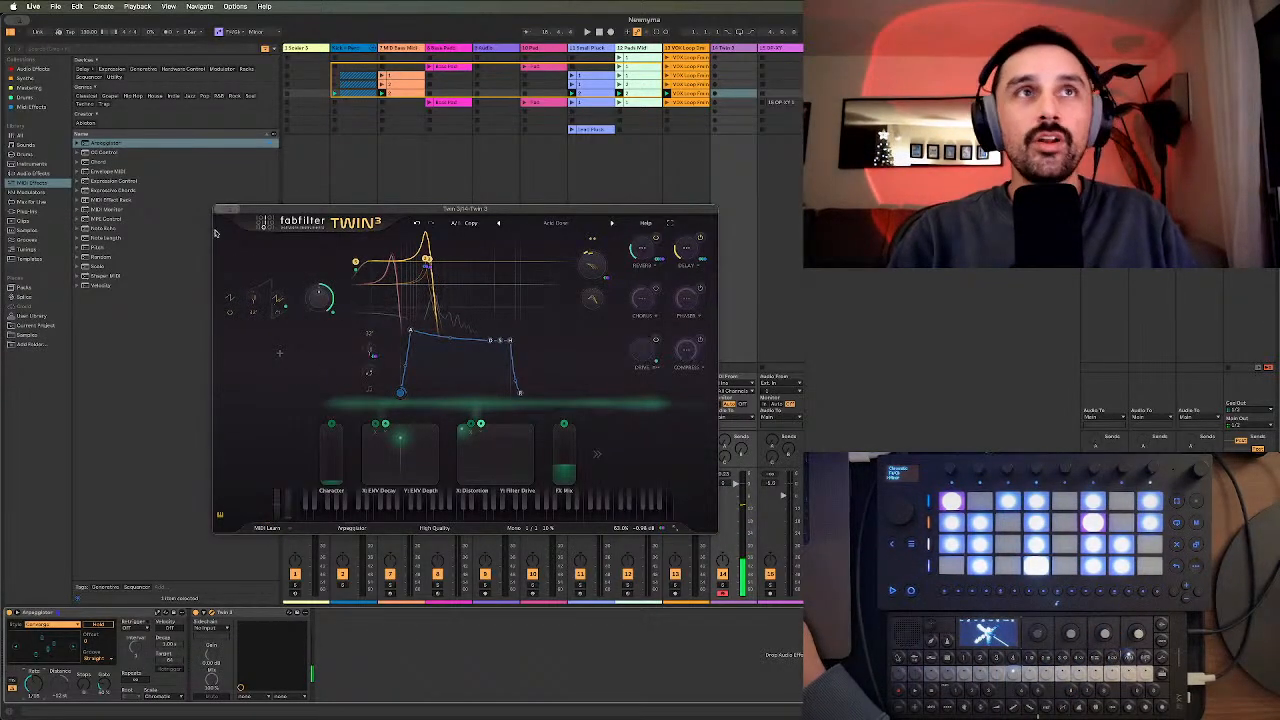
# - Add a default Roar after Twin 3, expand the list of Roar presets, and remove the default device
pyautogui.click(30, 70)
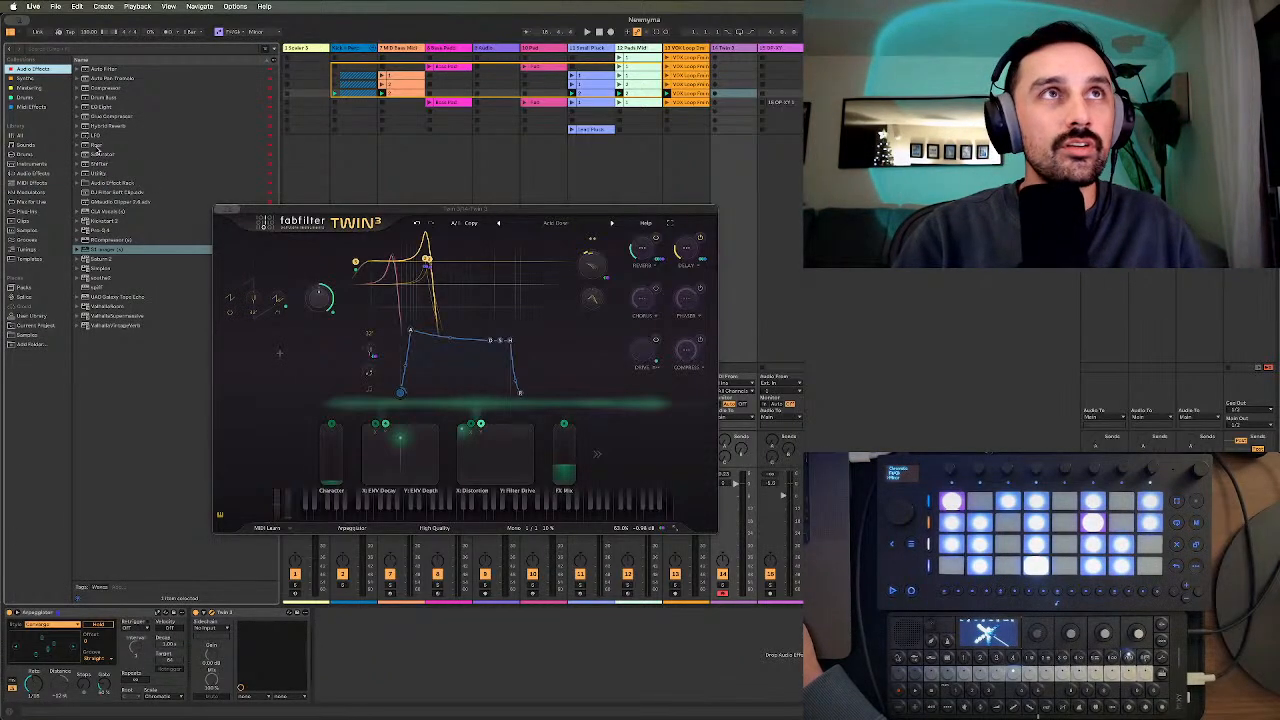
pyautogui.doubleClick(97, 147)
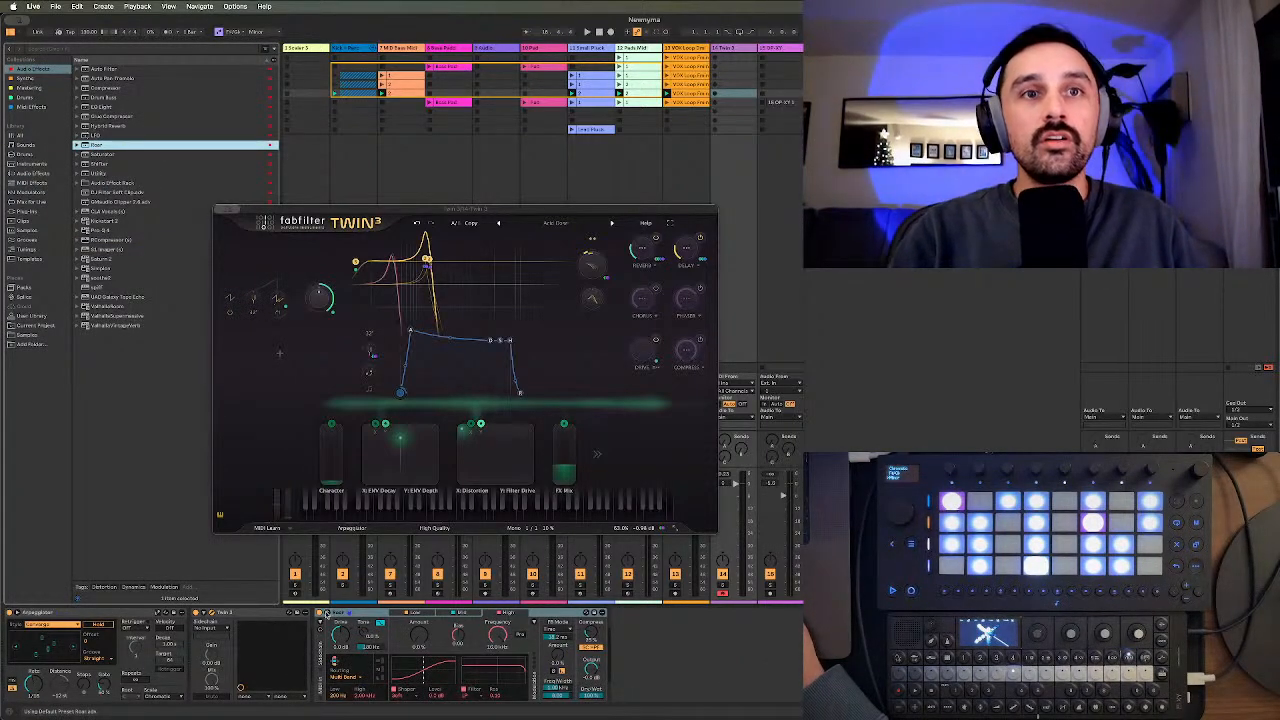
pyautogui.click(76, 146)
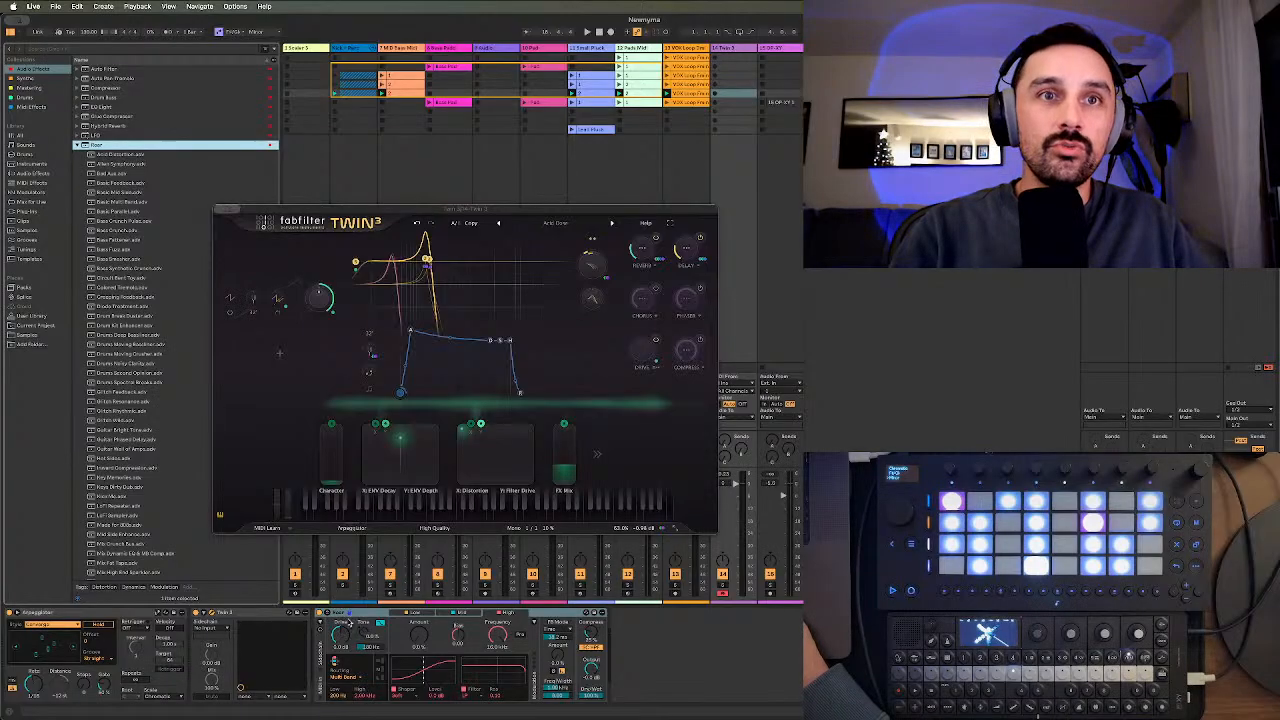
pyautogui.click(340, 613)
pyautogui.press('Delete')
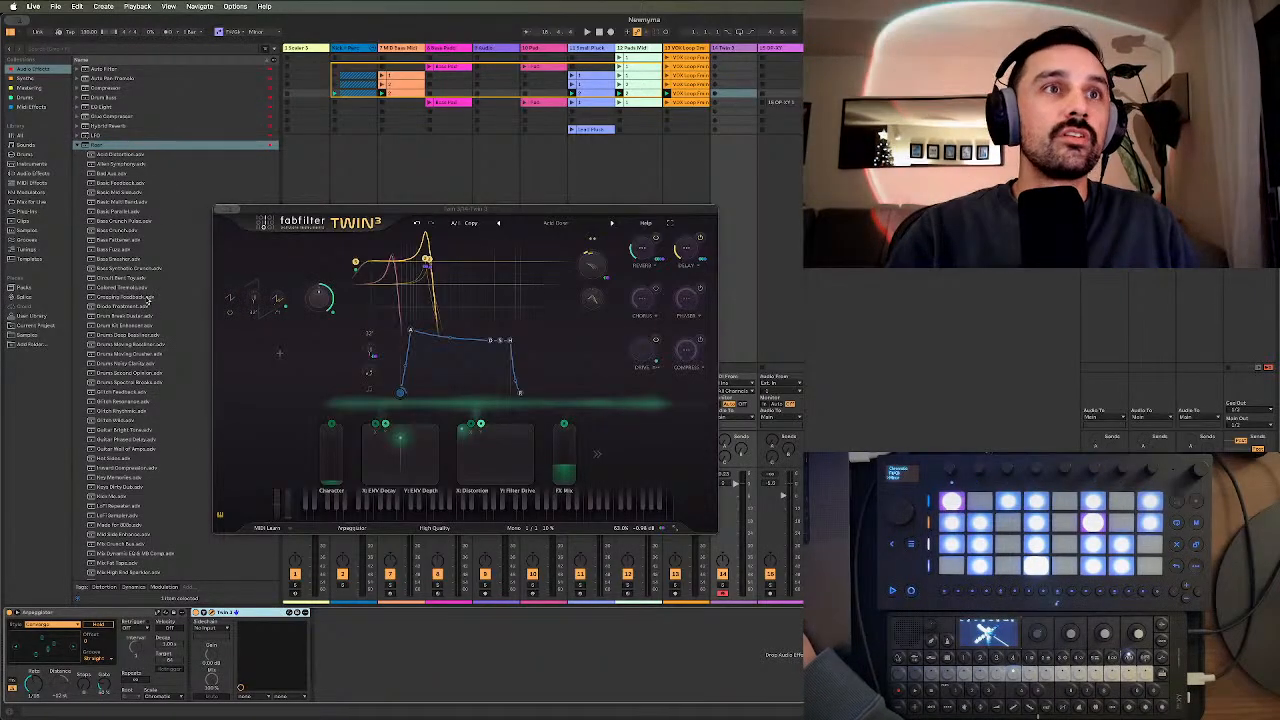
# - Try the Rough Dub Echo Roar preset on the Twin 3 track and remove it
pyautogui.scroll(-5, 148, 298)
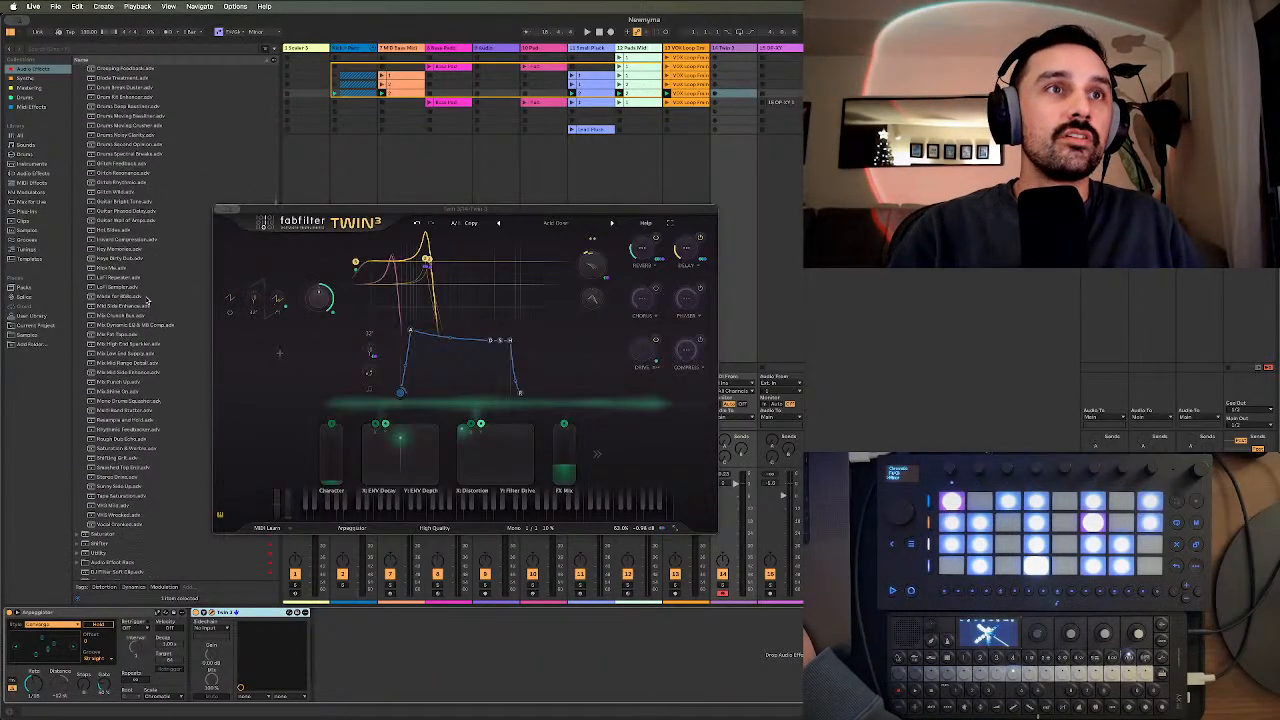
pyautogui.doubleClick(118, 440)
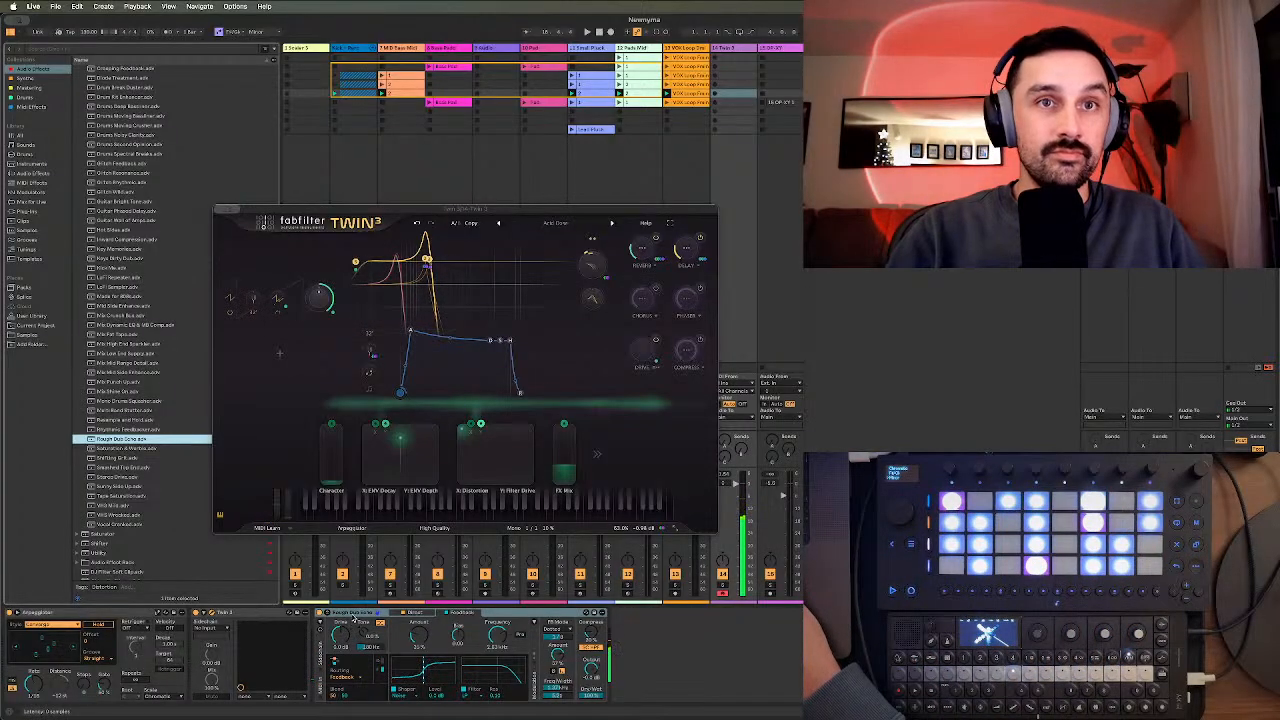
pyautogui.click(352, 619)
pyautogui.press('Delete')
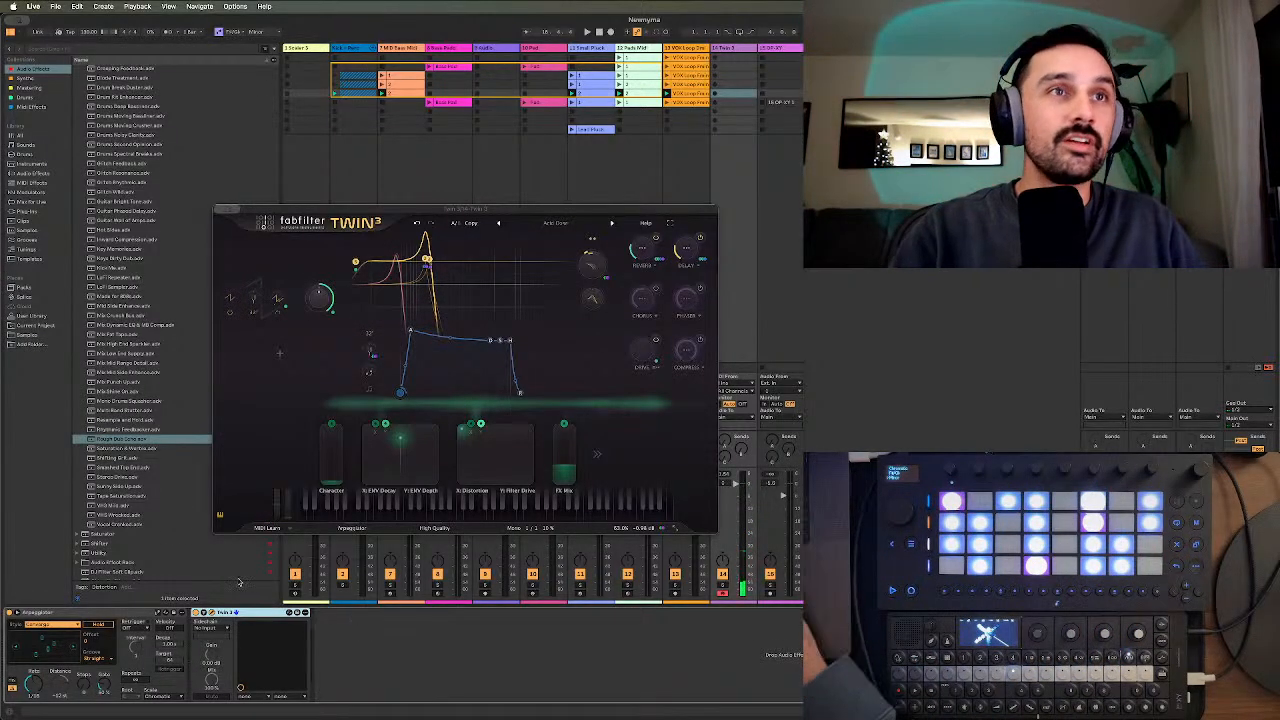
# - Load the Shifting Grit Roar preset after Twin 3 and collapse the Roar preset list
pyautogui.doubleClick(108, 458)
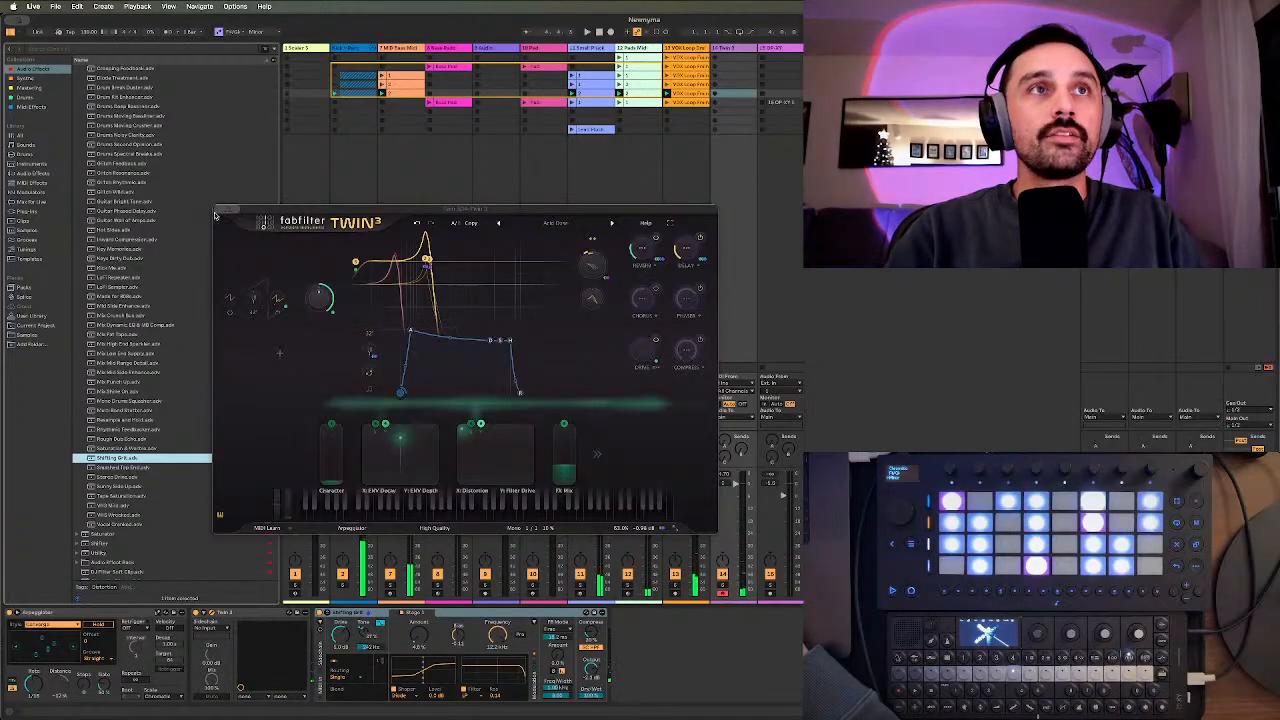
pyautogui.scroll(10, 107, 323)
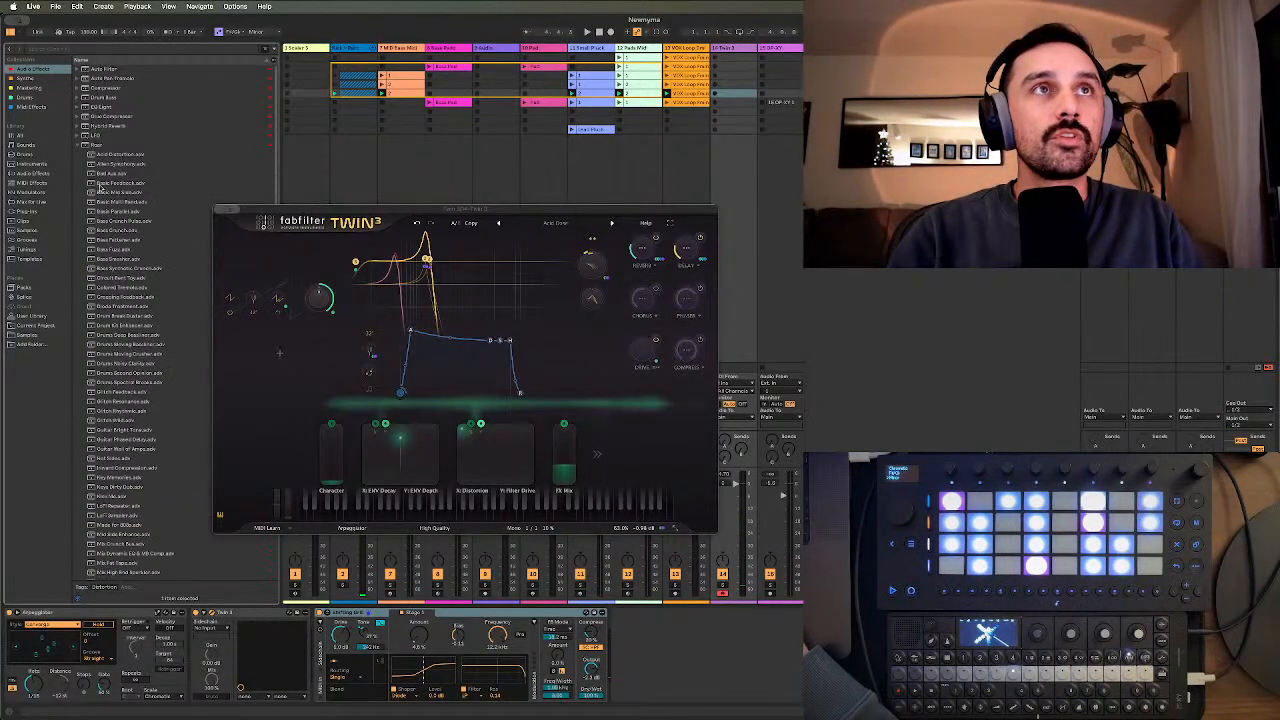
pyautogui.click(80, 146)
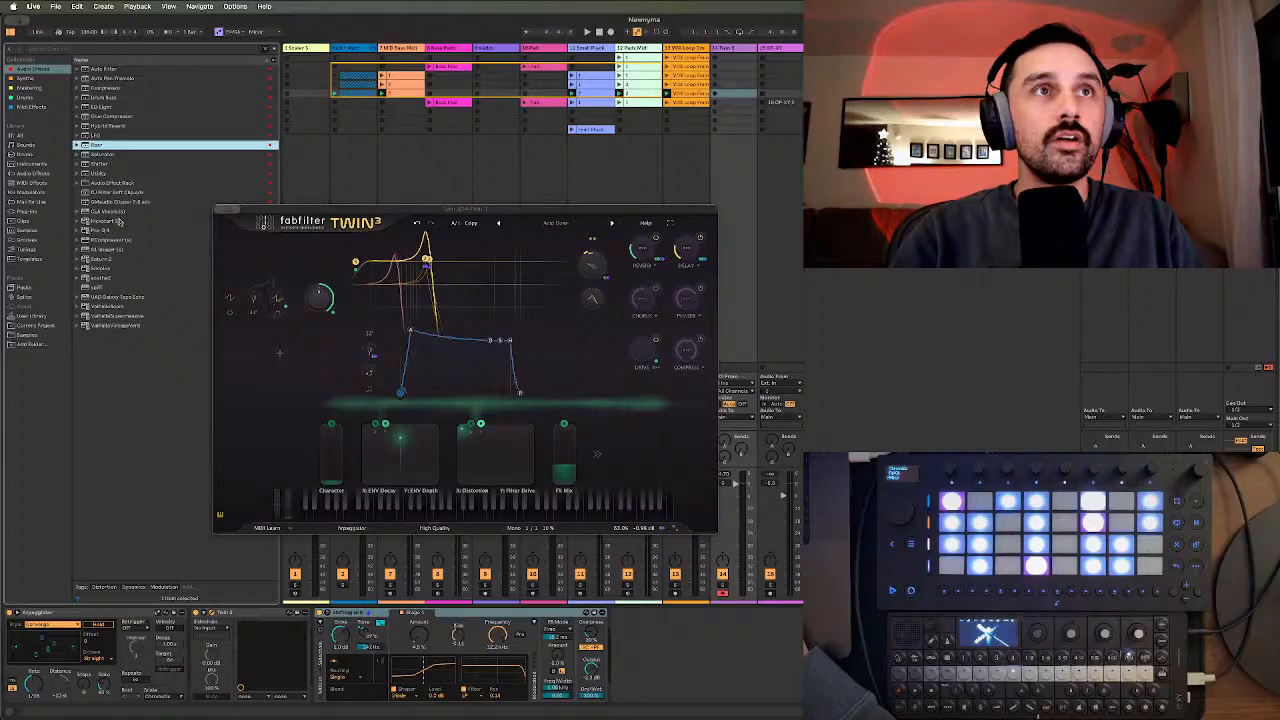
# - Replace the Shifting Grit Roar on the Twin 3 track with Saturn 2 and arrange both plugin windows so they no longer overlap
pyautogui.click(36, 69)
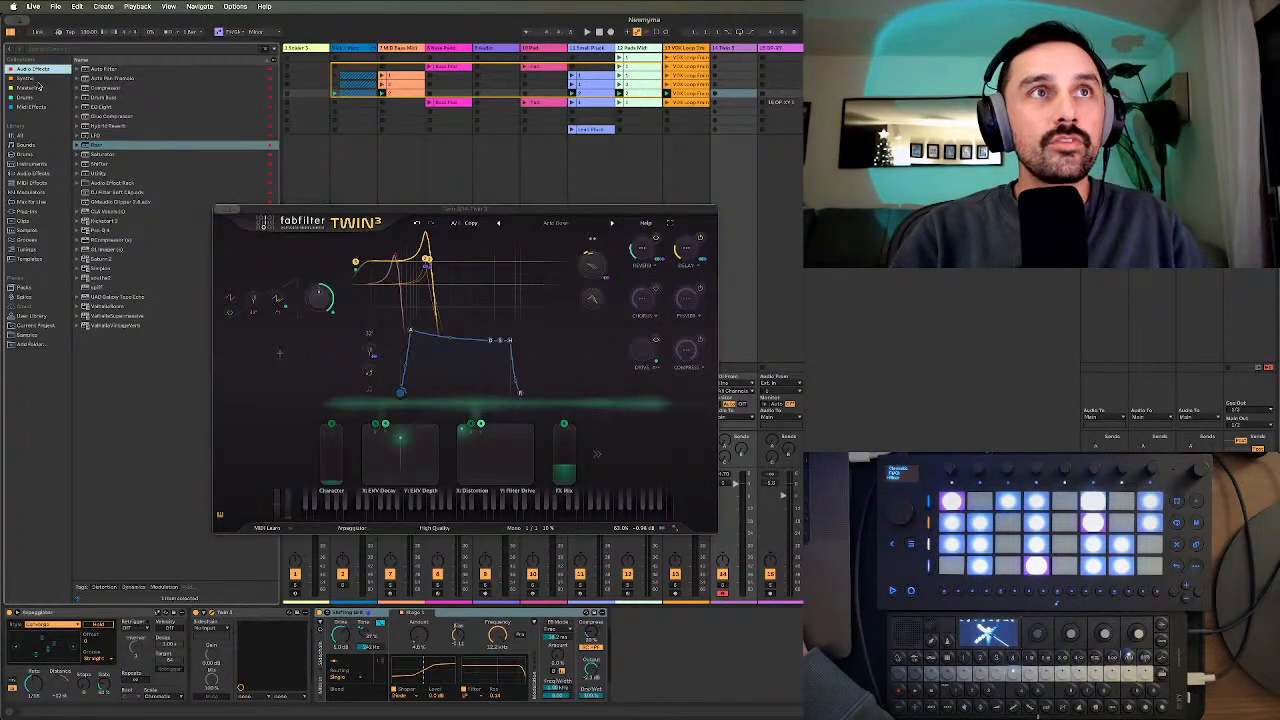
pyautogui.moveTo(110, 260); pyautogui.dragTo(367, 622)
pyautogui.click(457, 613)
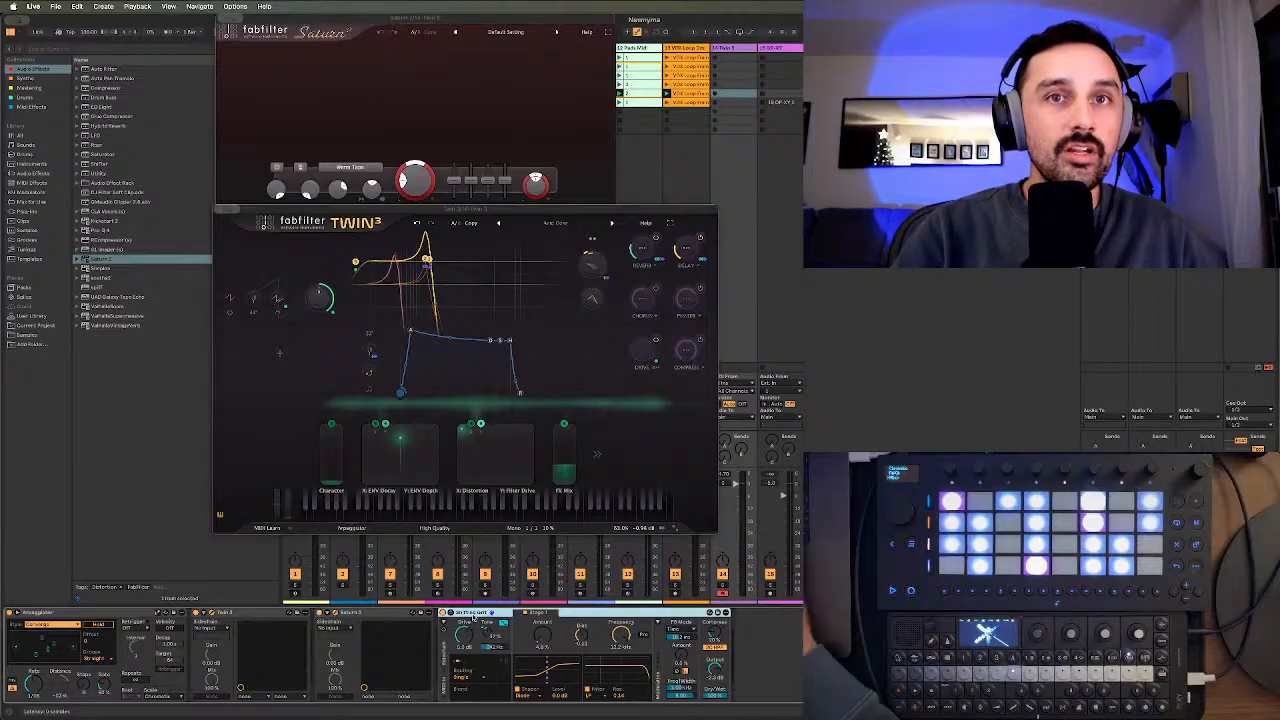
pyautogui.press('Delete')
pyautogui.moveTo(395, 205); pyautogui.dragTo(815, 237)
pyautogui.moveTo(456, 26); pyautogui.dragTo(396, 141)
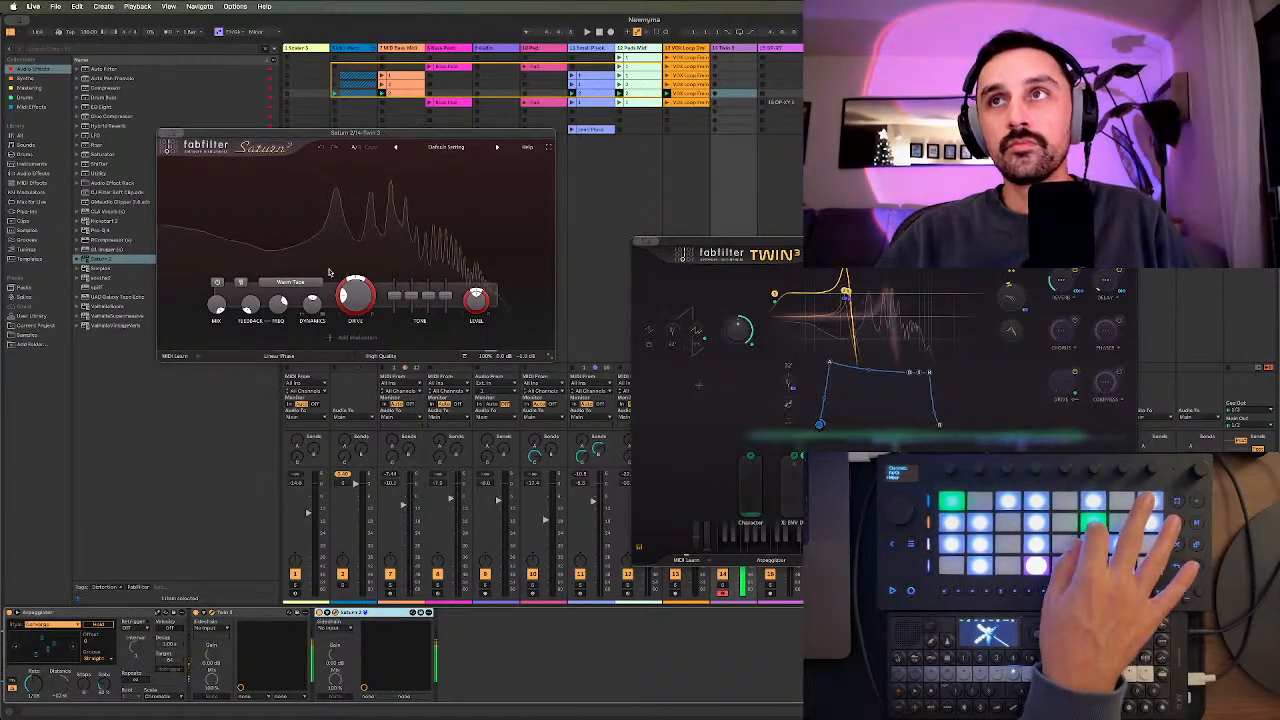
# - Adjust Twin 3's filter frequency offset while auditioning the sound through Saturn 2
pyautogui.moveTo(1016, 295); pyautogui.dragTo(1013, 298)
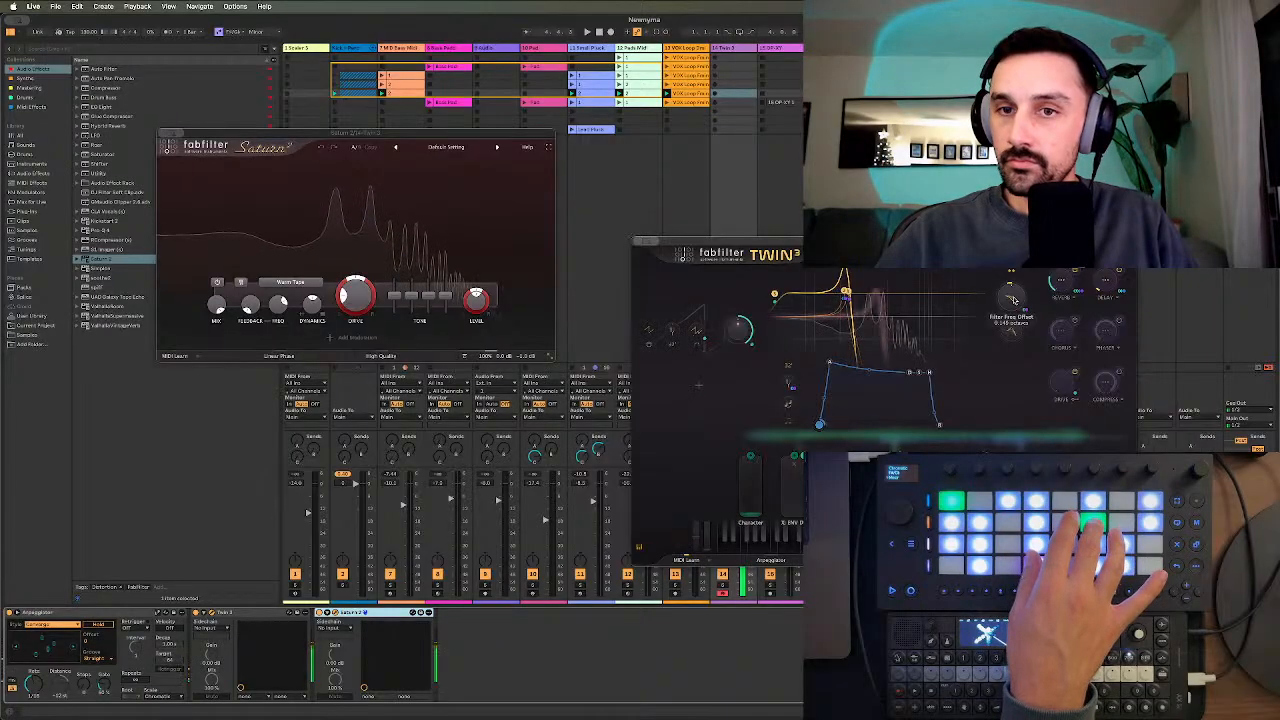
pyautogui.moveTo(1010, 296)
pyautogui.mouseDown()
pyautogui.moveTo(1009, 308)
pyautogui.moveTo(1017, 284)
pyautogui.mouseUp()
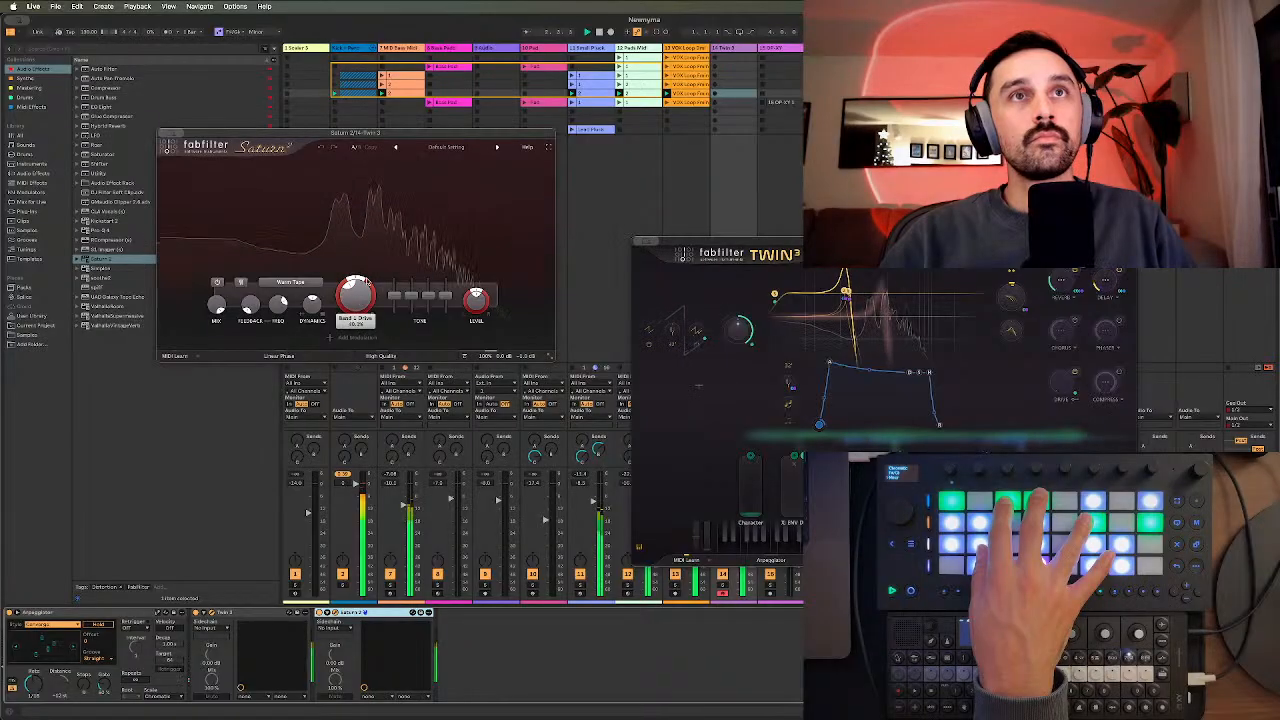
# - Try the Broken Tube and Old Tape styles in Saturn 2 and raise the band's feedback amount
pyautogui.click(290, 283)
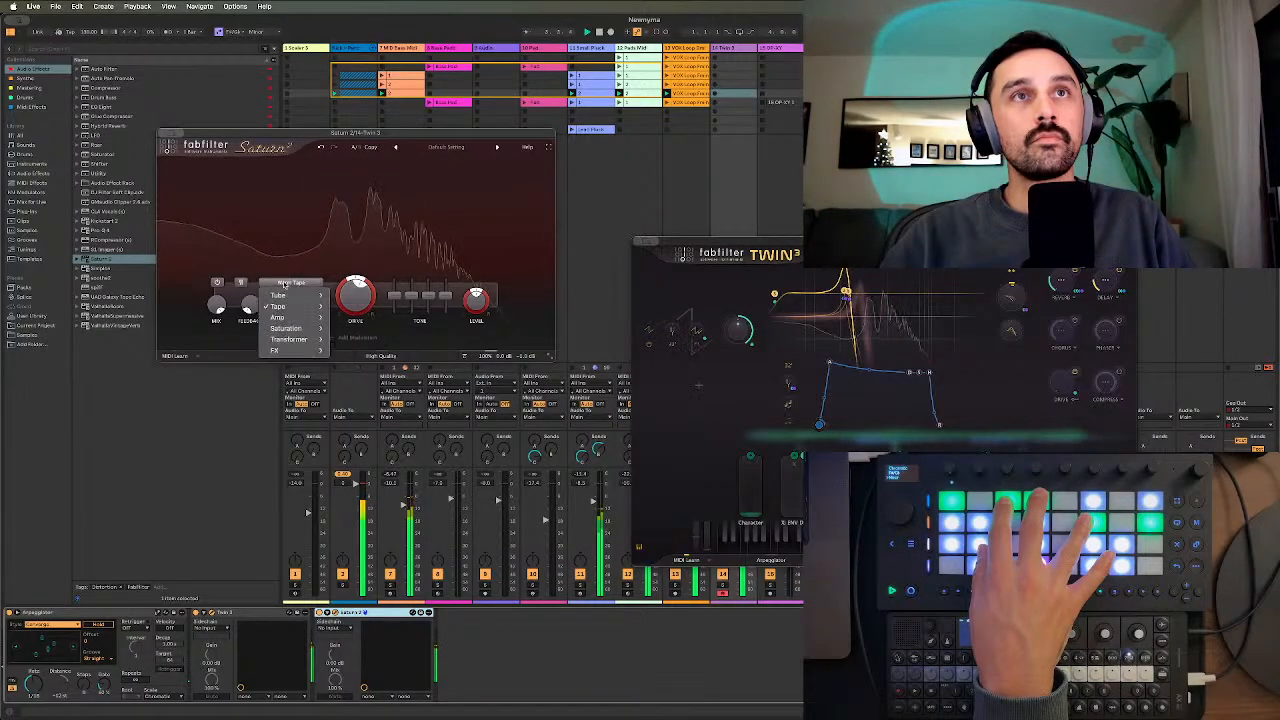
pyautogui.moveTo(289, 296)
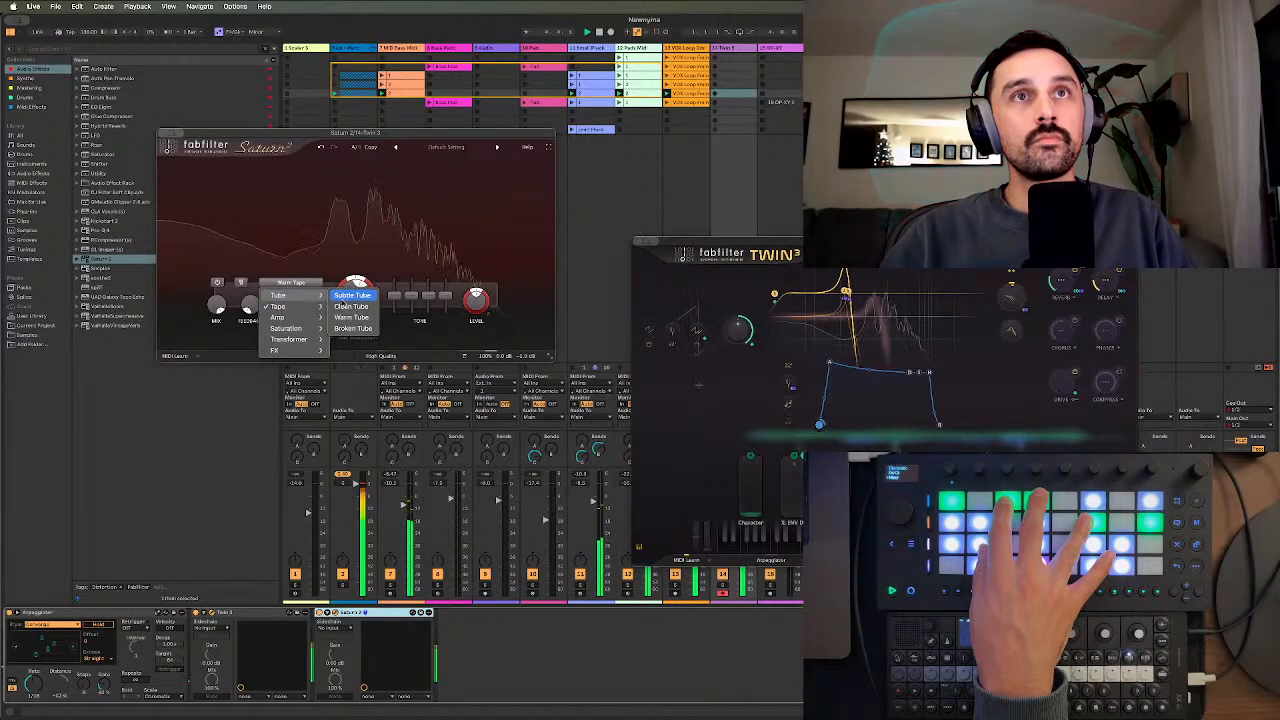
pyautogui.click(348, 328)
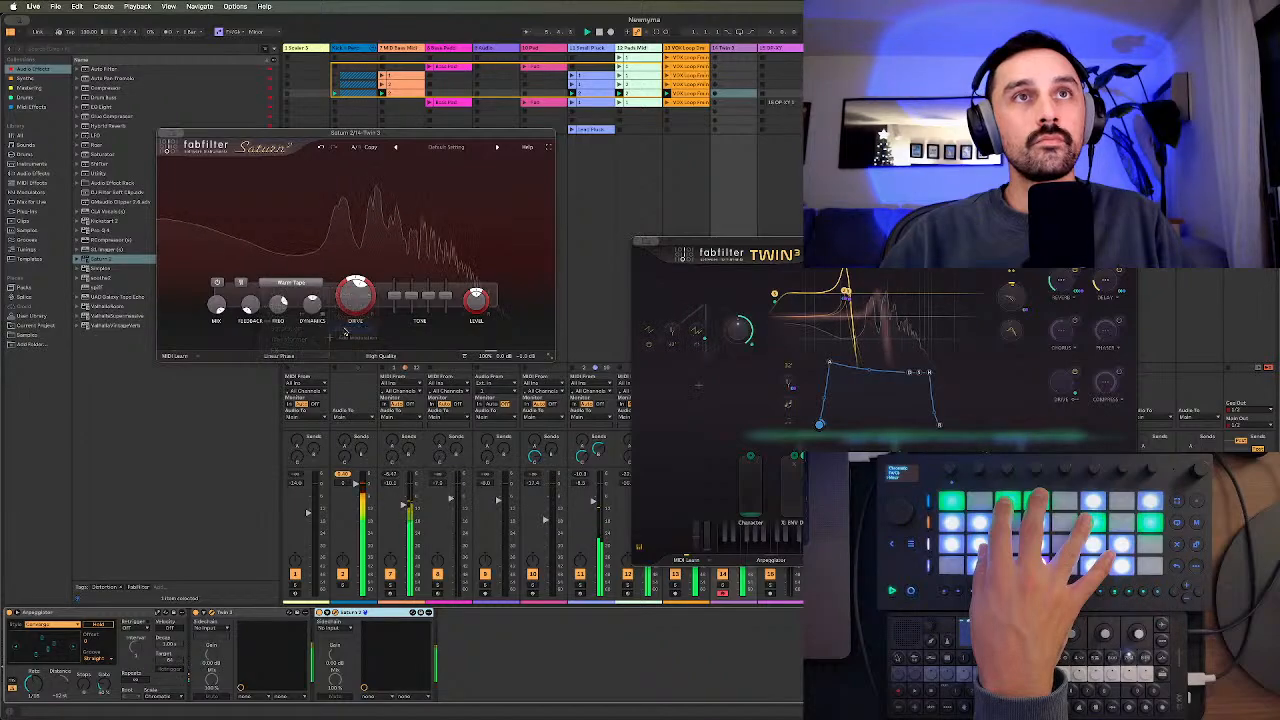
pyautogui.click(296, 284)
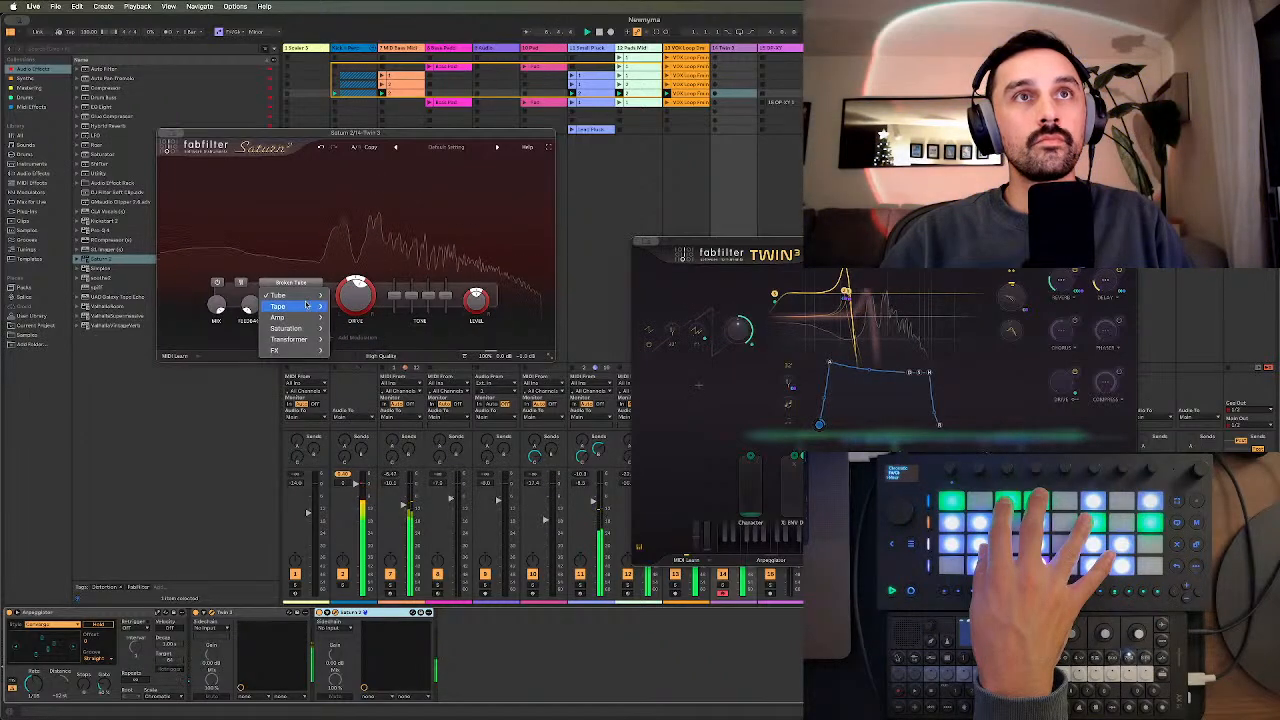
pyautogui.moveTo(307, 304)
pyautogui.click(350, 336)
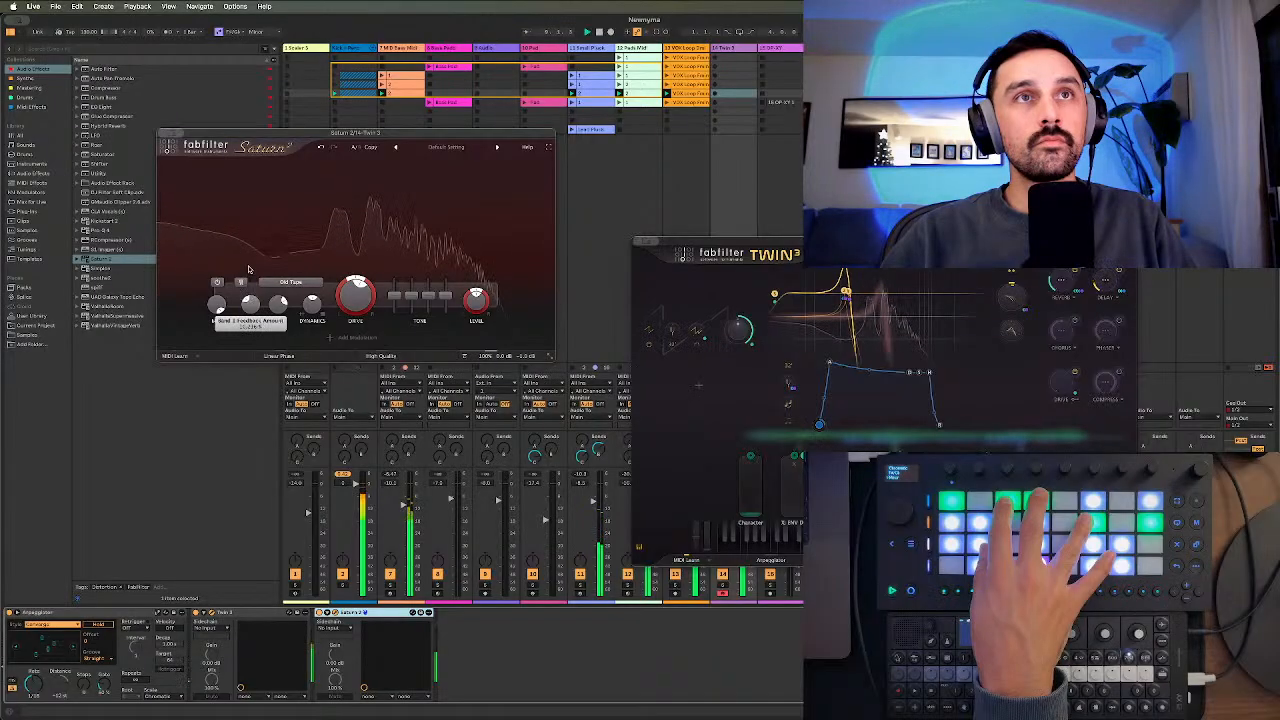
pyautogui.moveTo(249, 270); pyautogui.dragTo(255, 247)
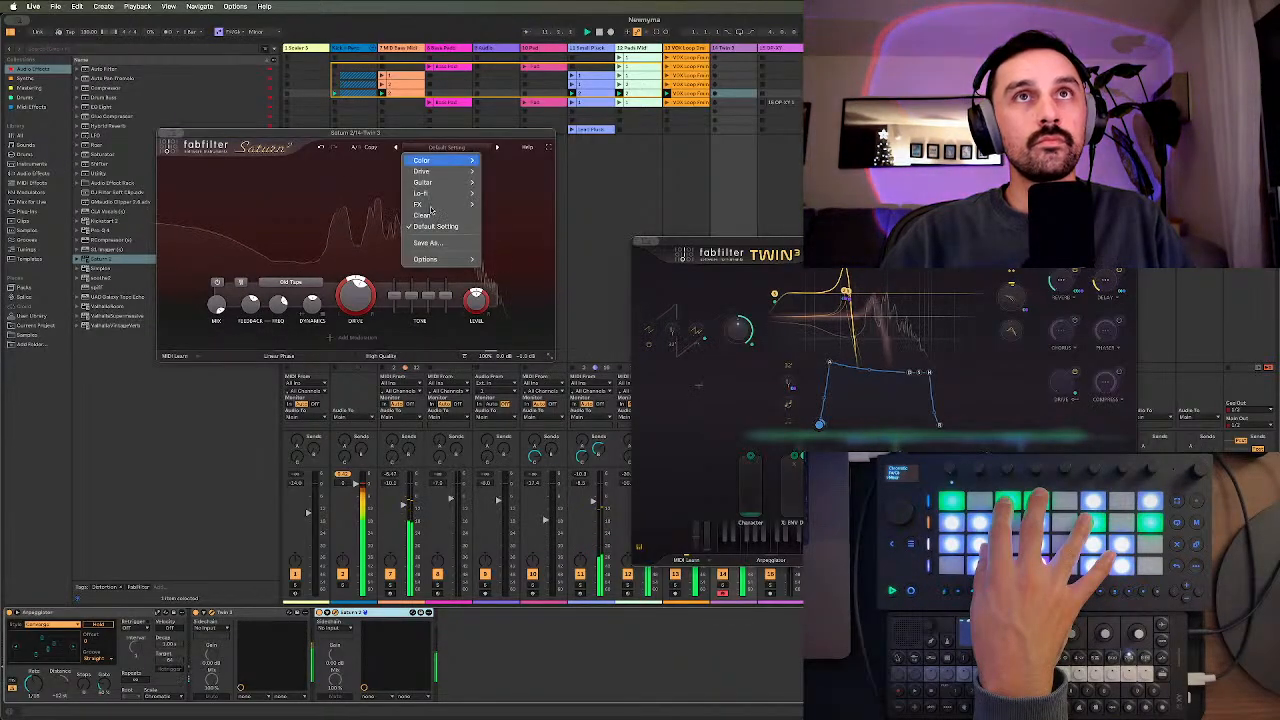
# - Load Saturn 2's guitar amp preset Power Overdrive I - 4 Bands SM and go back through the presets to Lead Me The Way FL
pyautogui.moveTo(446, 186)
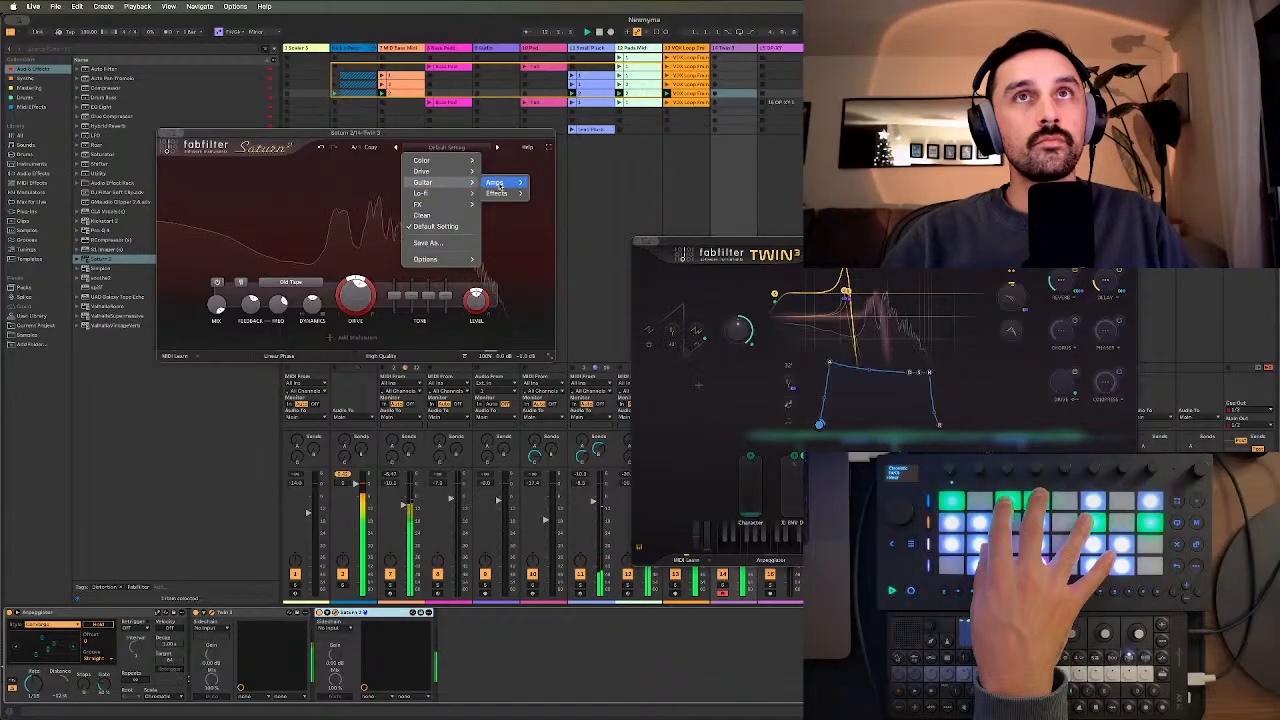
pyautogui.moveTo(498, 186)
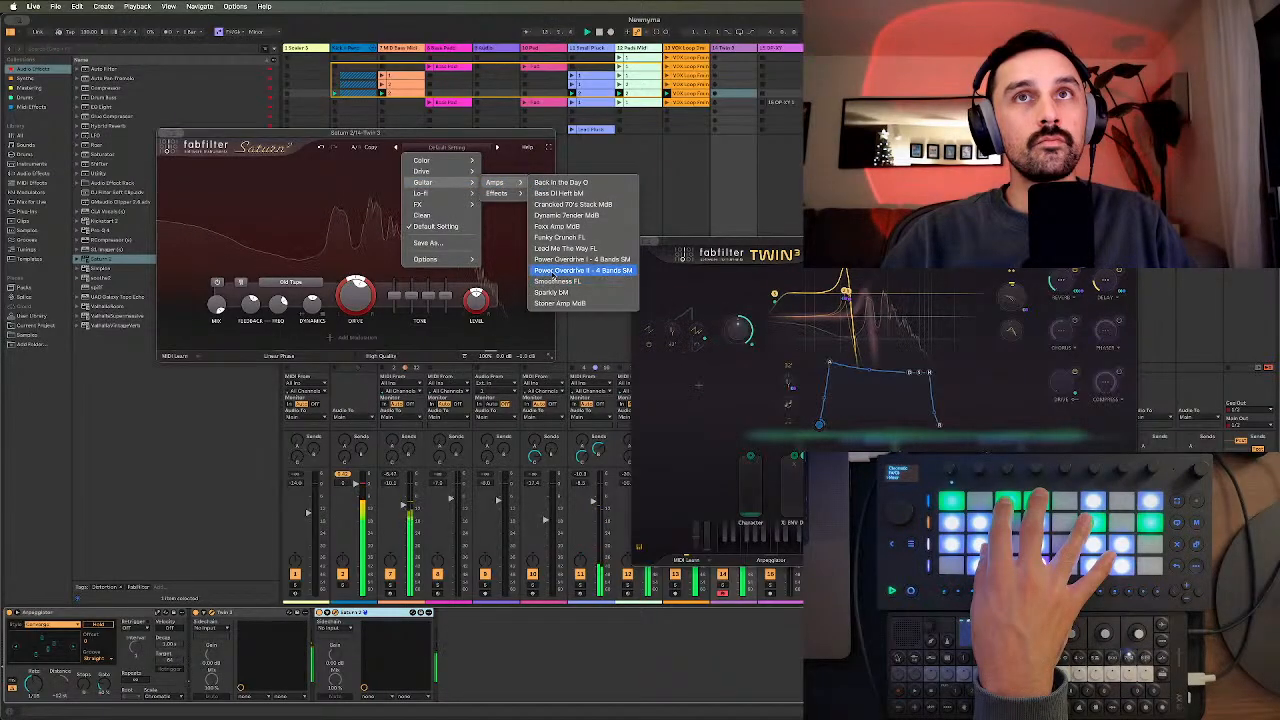
pyautogui.click(556, 261)
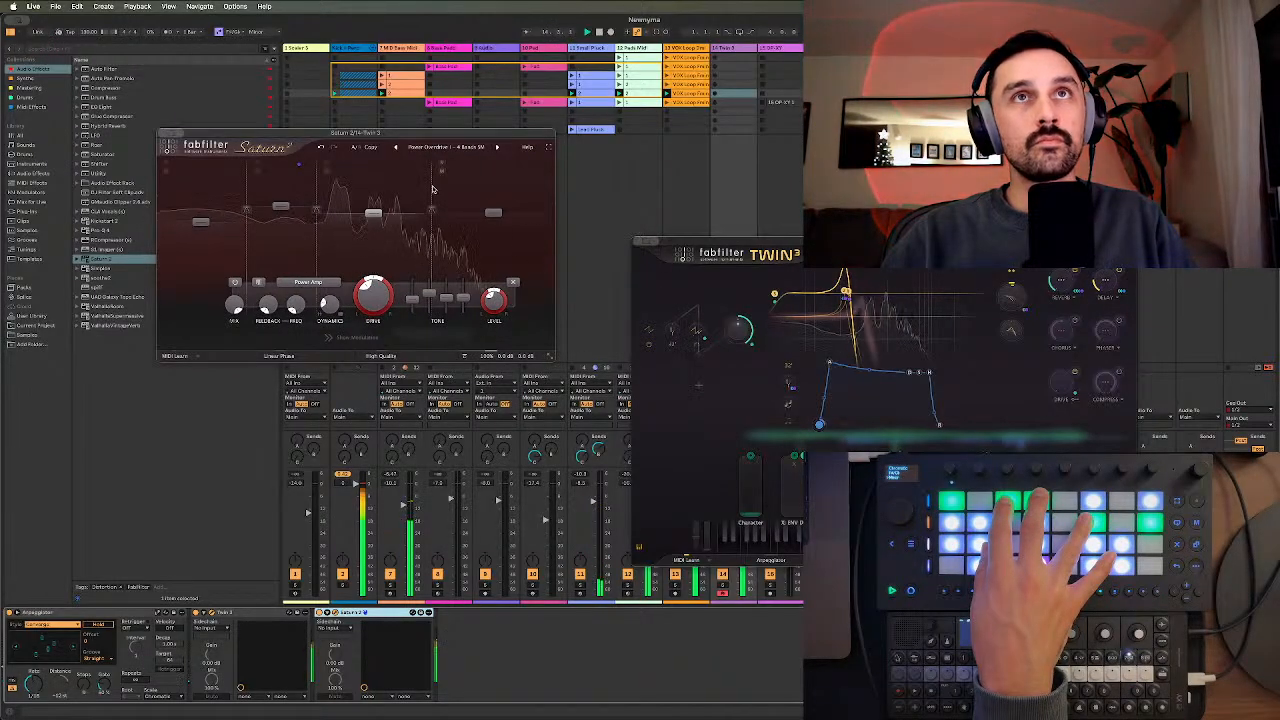
pyautogui.click(403, 151)
pyautogui.click(397, 150)
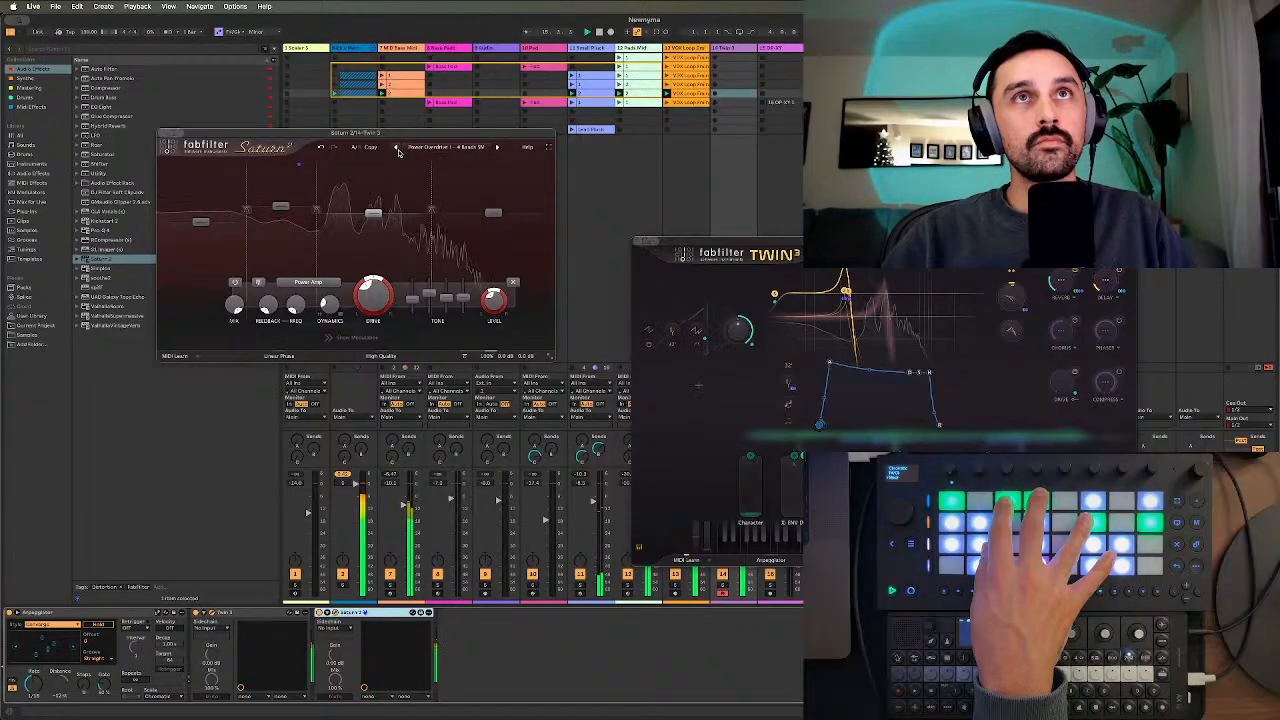
pyautogui.click(397, 150)
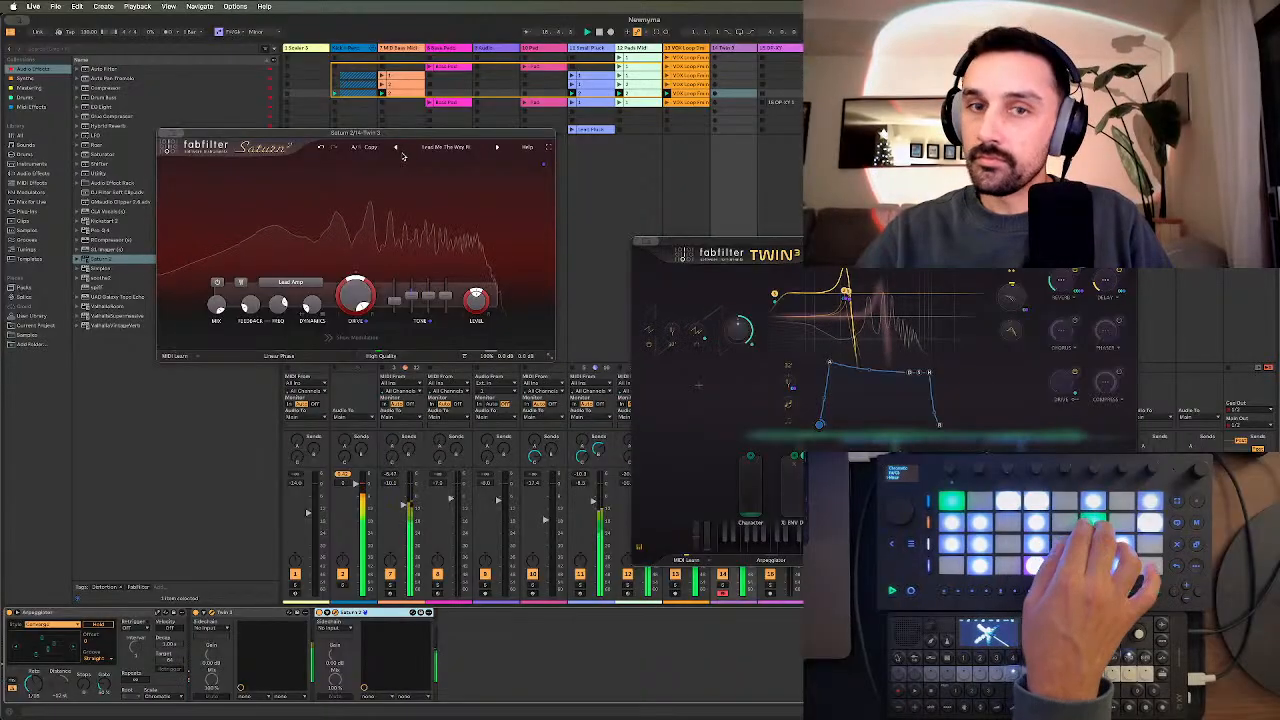
# - Lower Twin 3's filter frequency offset and start playback with the Arpeggiator switched off
pyautogui.moveTo(223, 337)
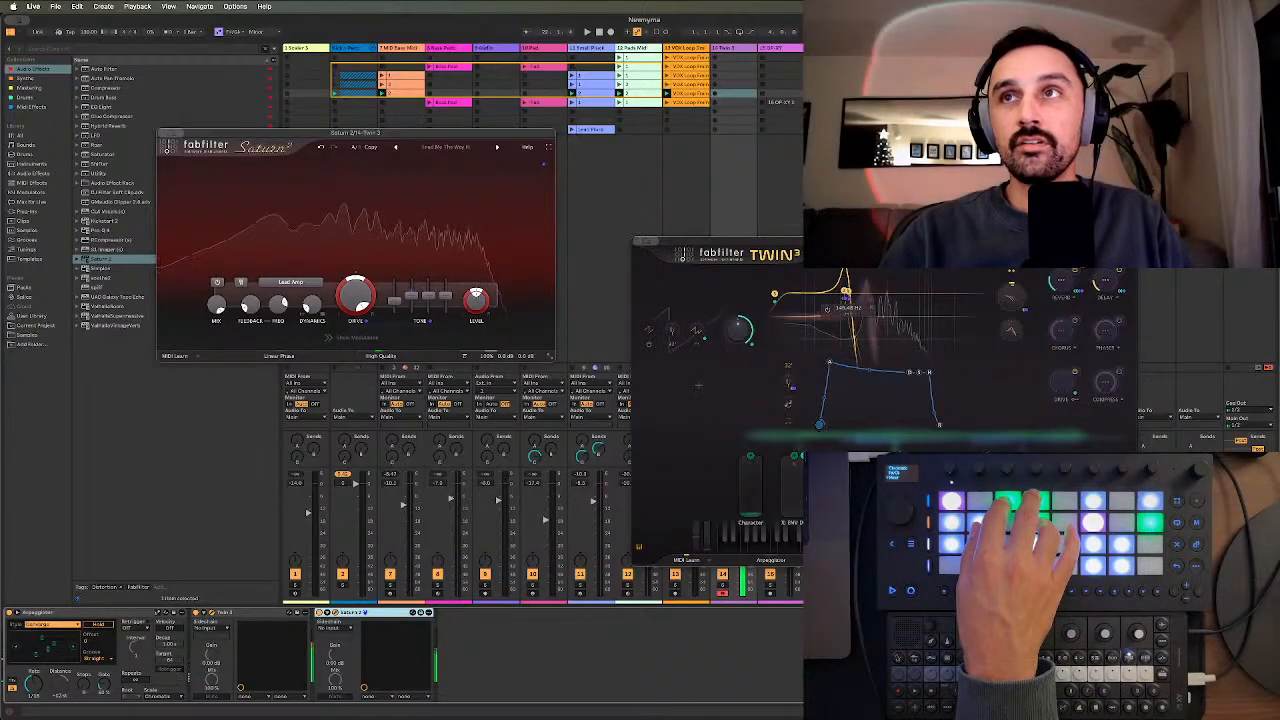
pyautogui.moveTo(1010, 291)
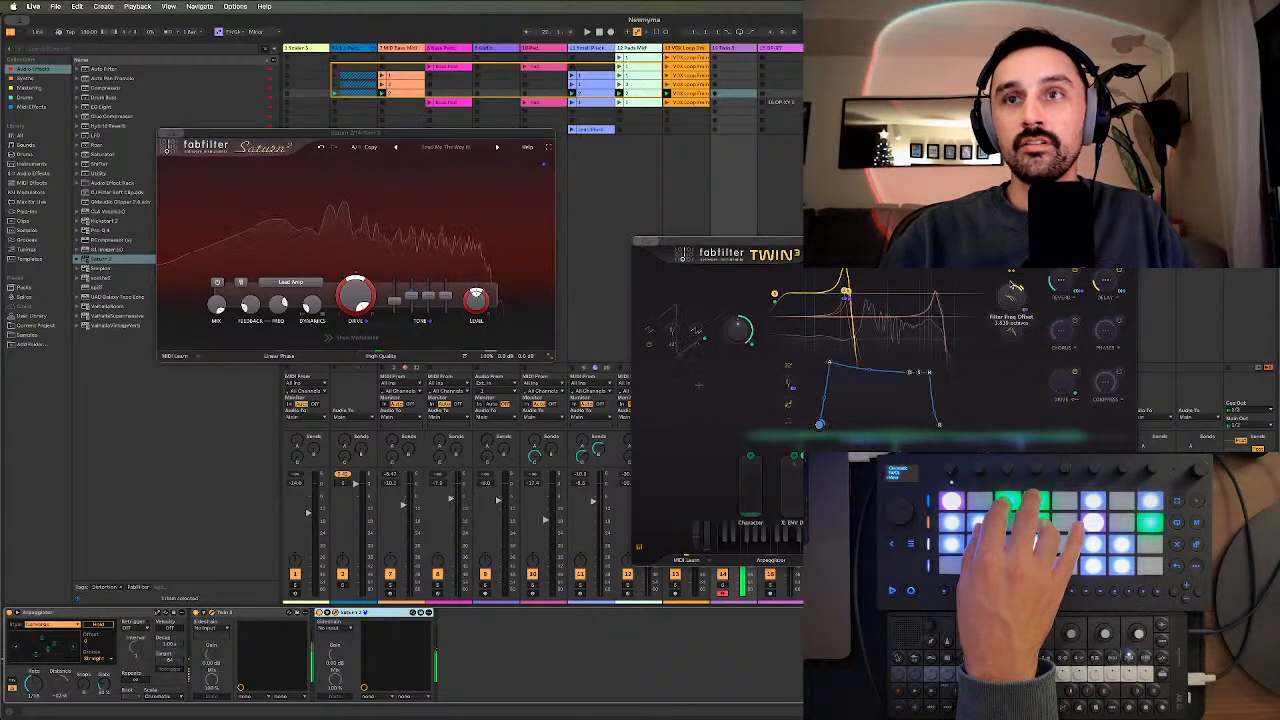
pyautogui.moveTo(1009, 289); pyautogui.dragTo(1006, 296)
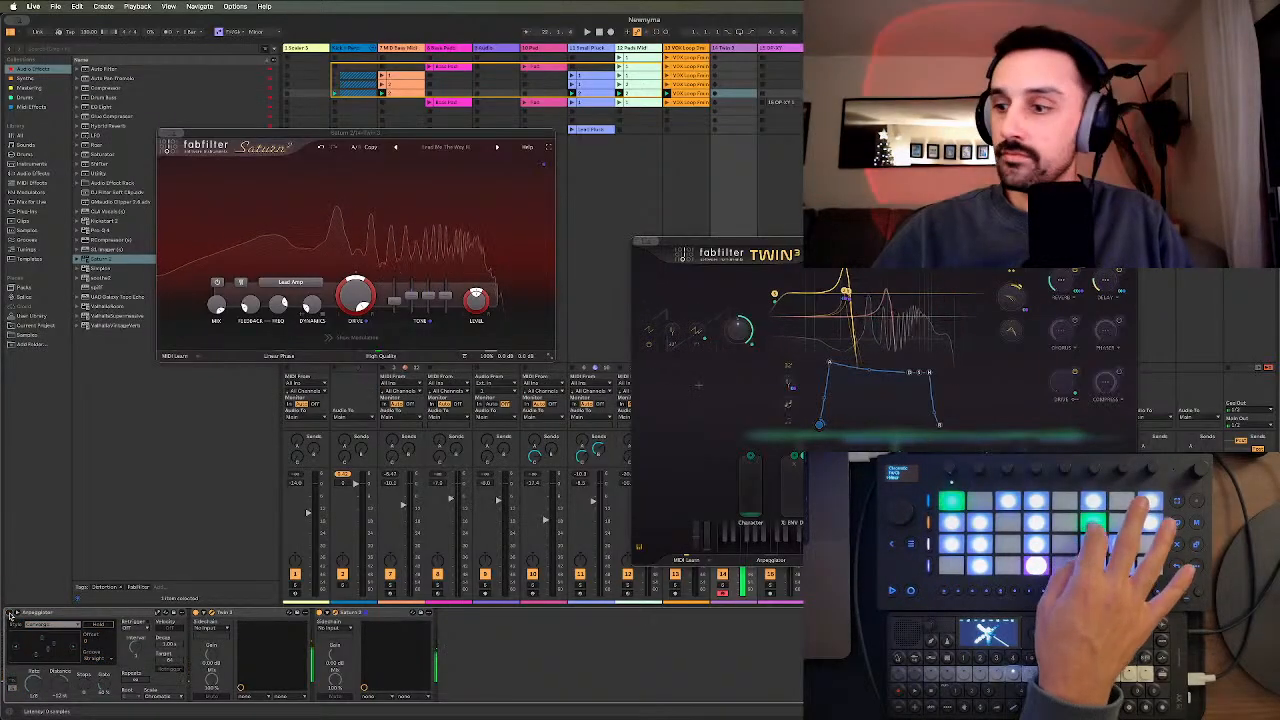
pyautogui.press('space')
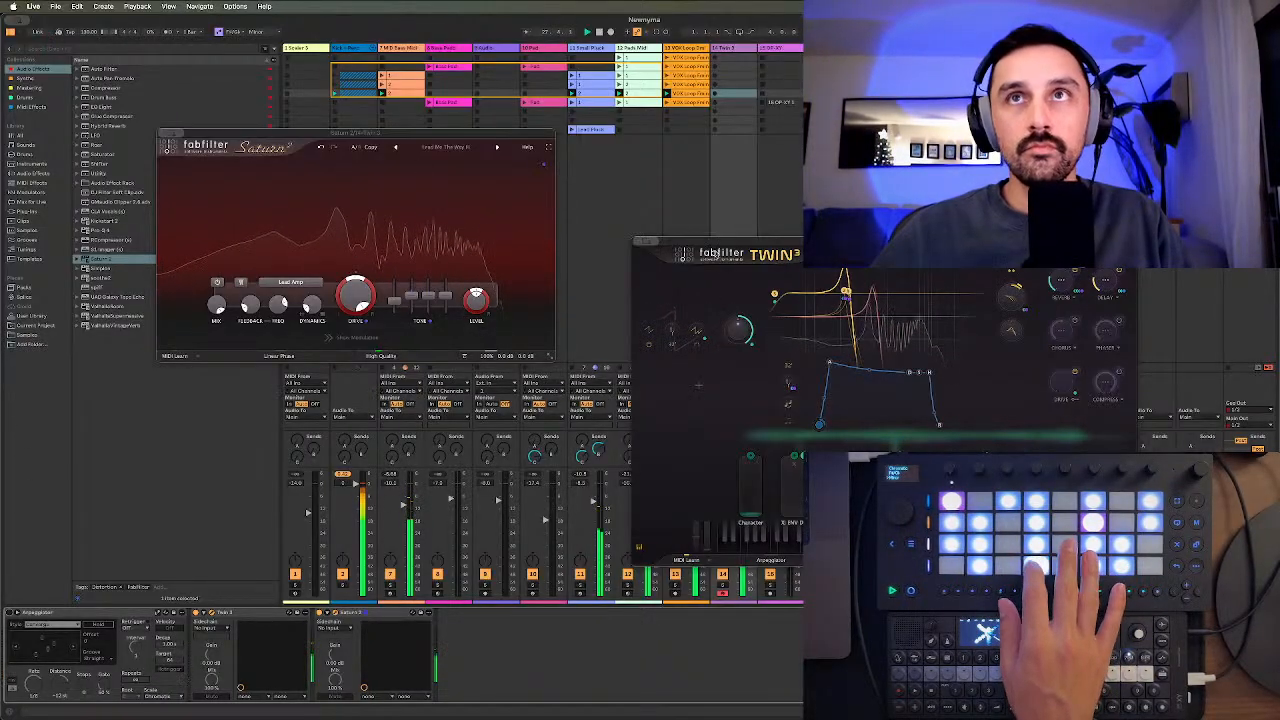
# - Close the Saturn 2 window, move Twin 3's window clear of the device chain and add a default Auto Pan-Tremolo after Saturn 2
pyautogui.moveTo(714, 244); pyautogui.dragTo(325, 410)
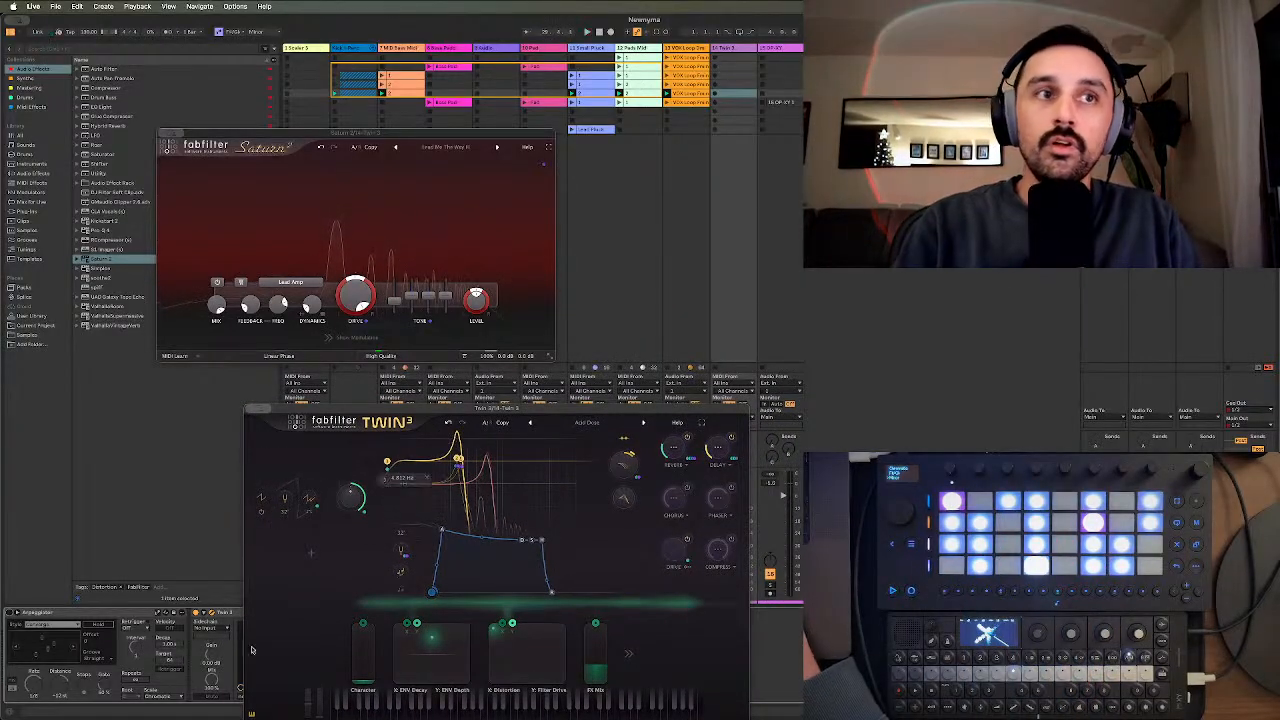
pyautogui.press('super+Tab')
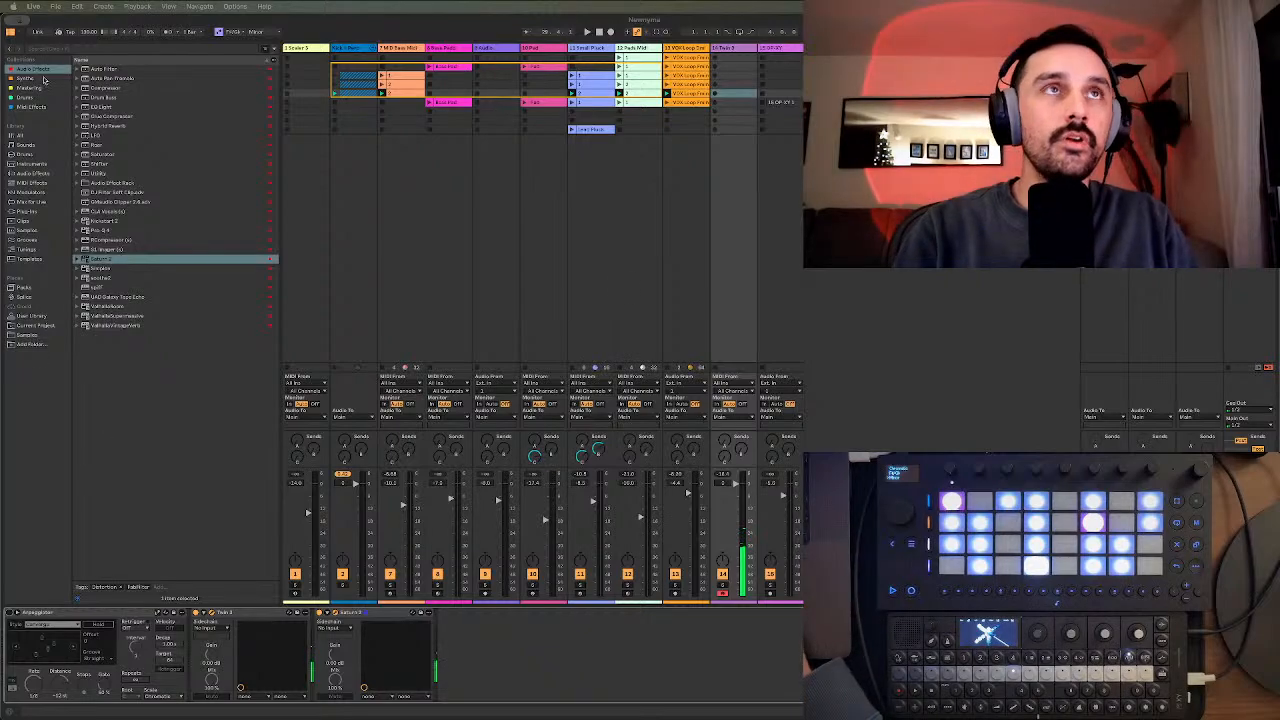
pyautogui.click(76, 84)
pyautogui.click(76, 82)
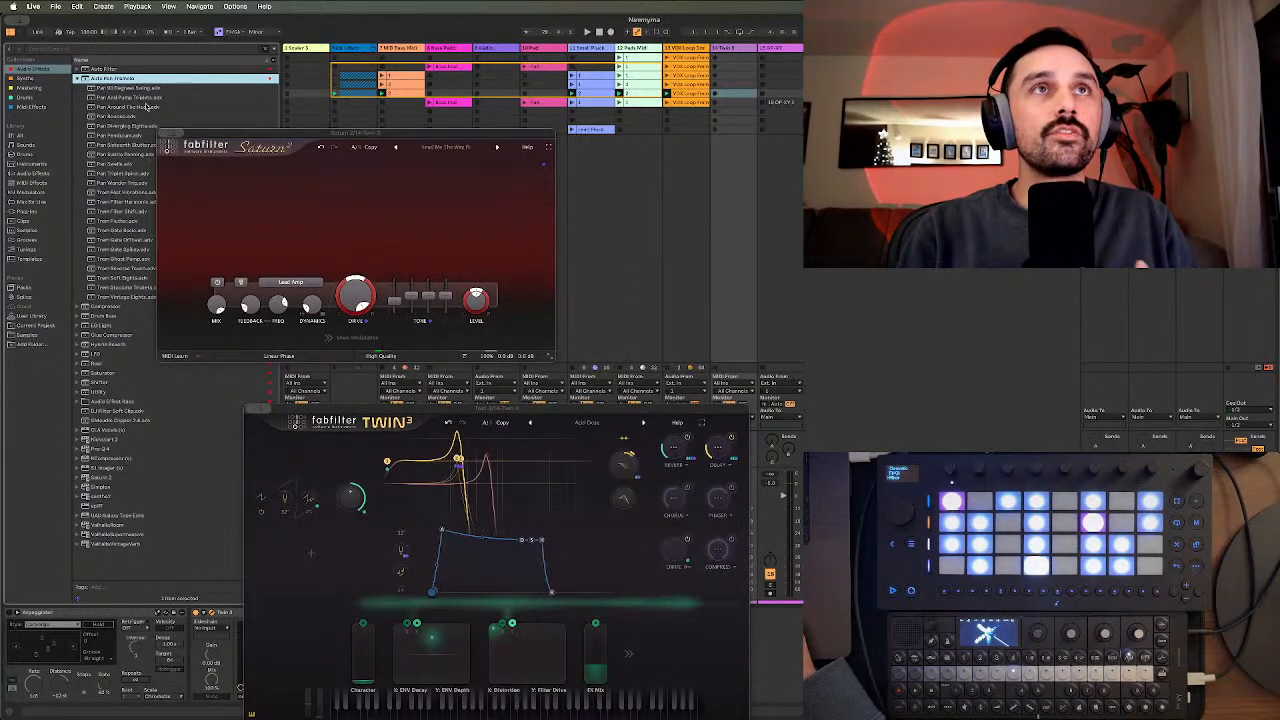
pyautogui.click(166, 133)
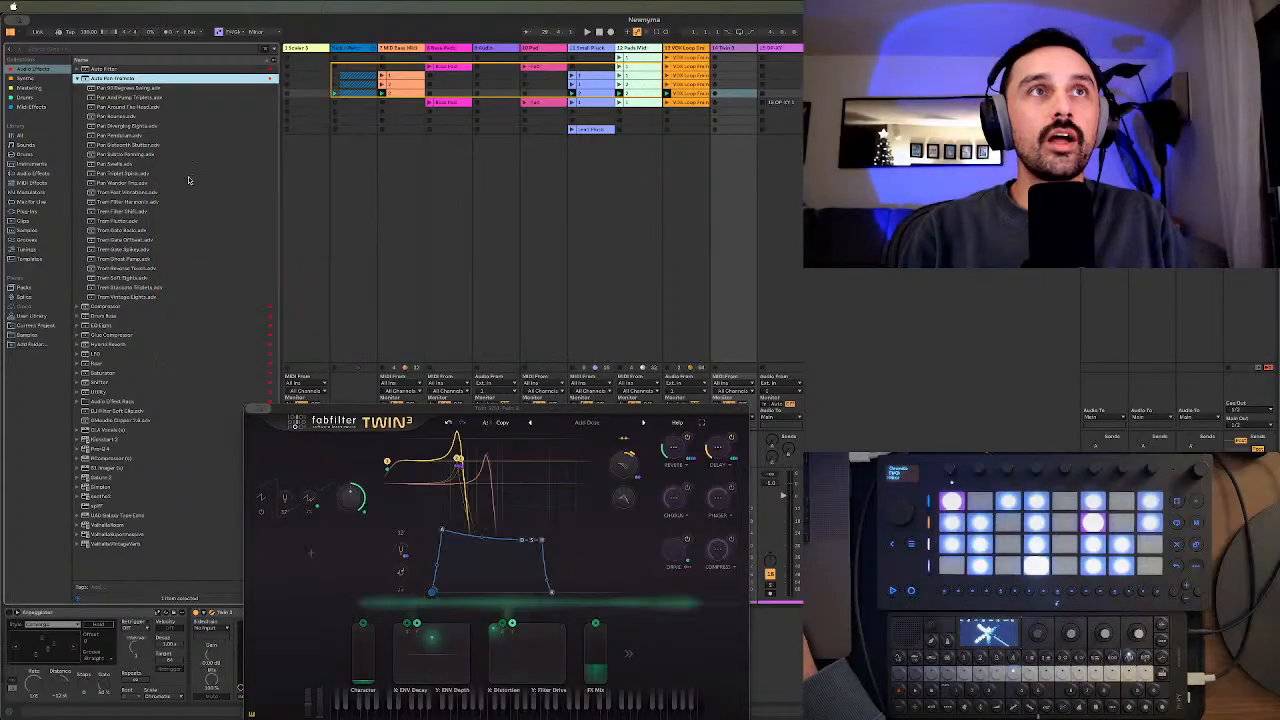
pyautogui.moveTo(297, 414); pyautogui.dragTo(374, 106)
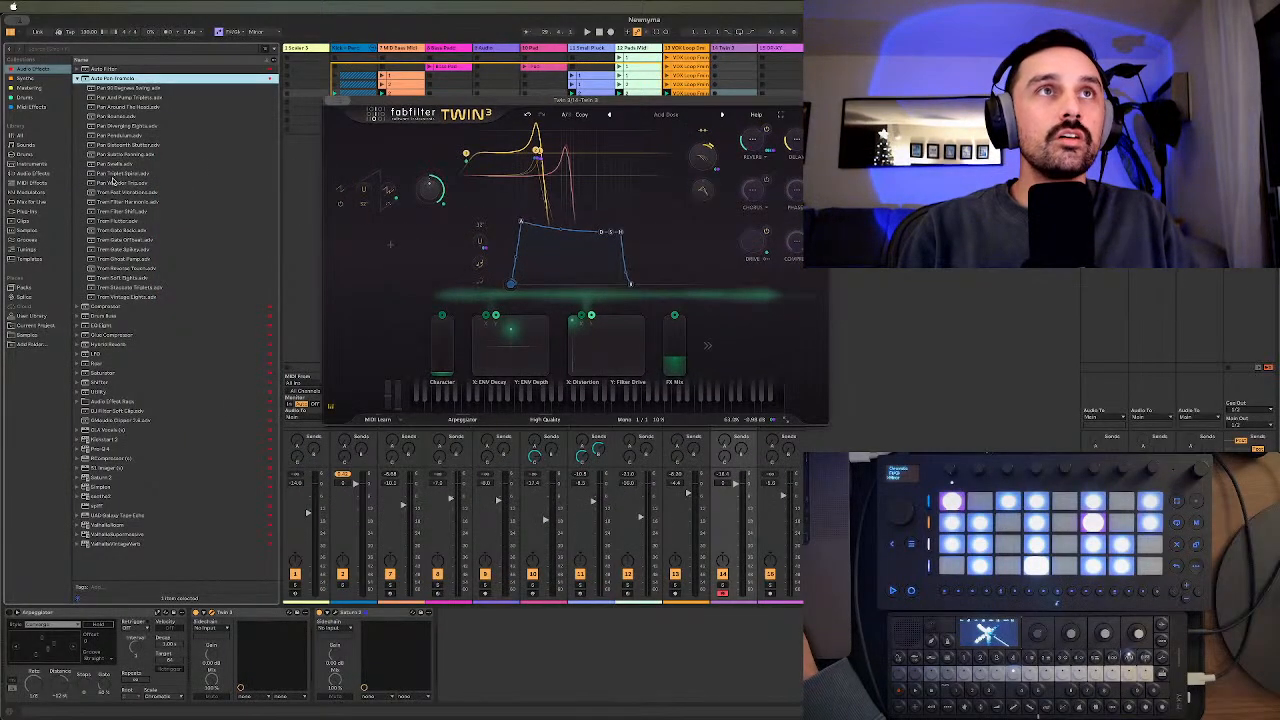
pyautogui.doubleClick(101, 79)
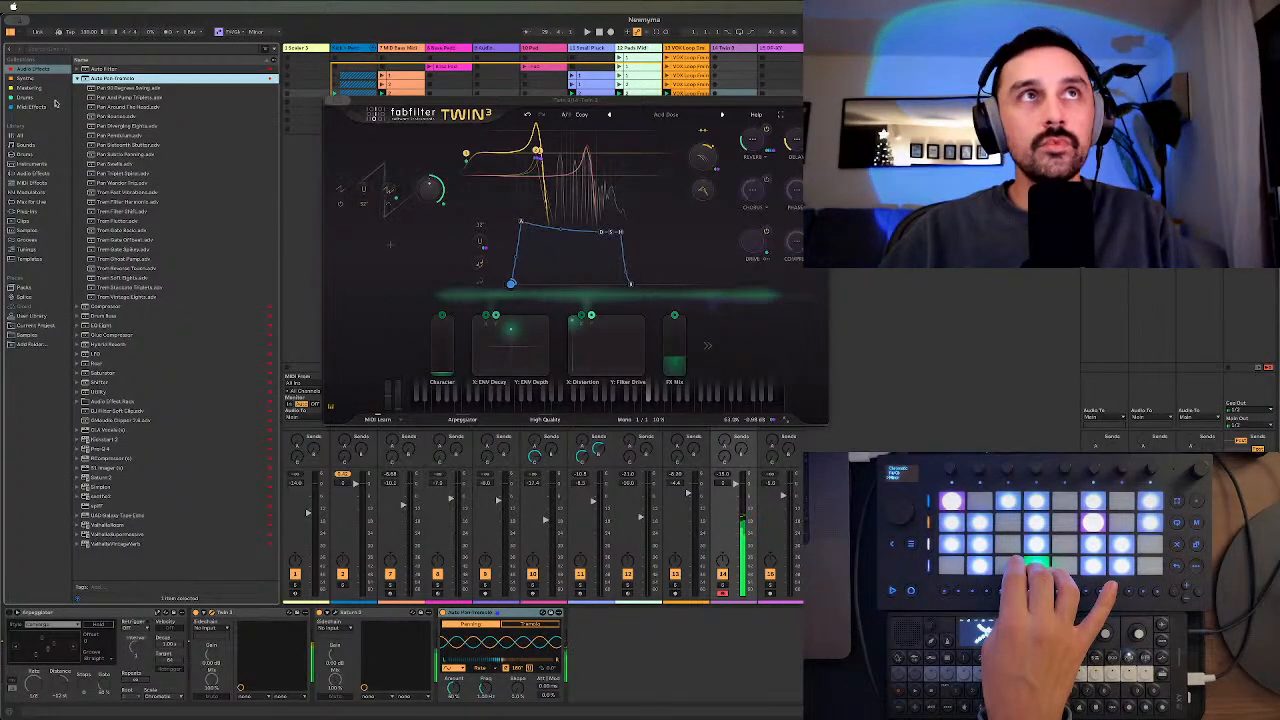
# - Compare Auto Pan-Tremolo's Tremolo and Panning modes and raise the panning frequency
pyautogui.click(542, 623)
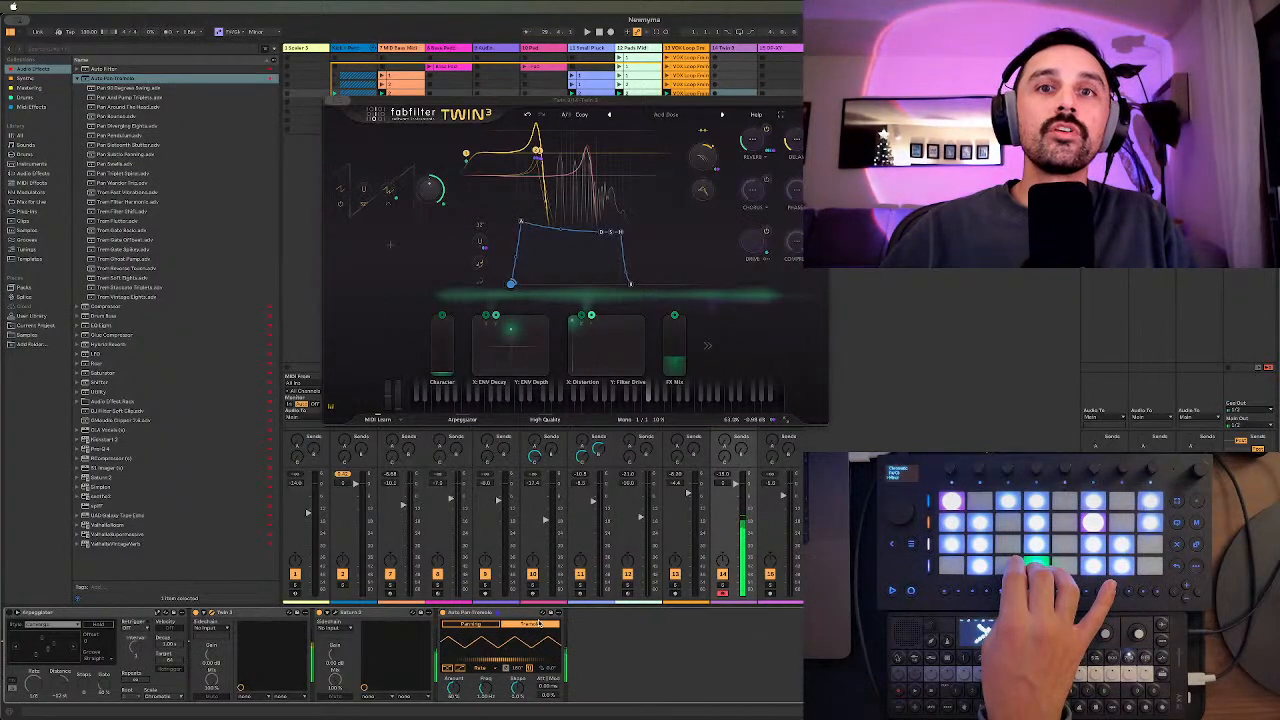
pyautogui.click(462, 624)
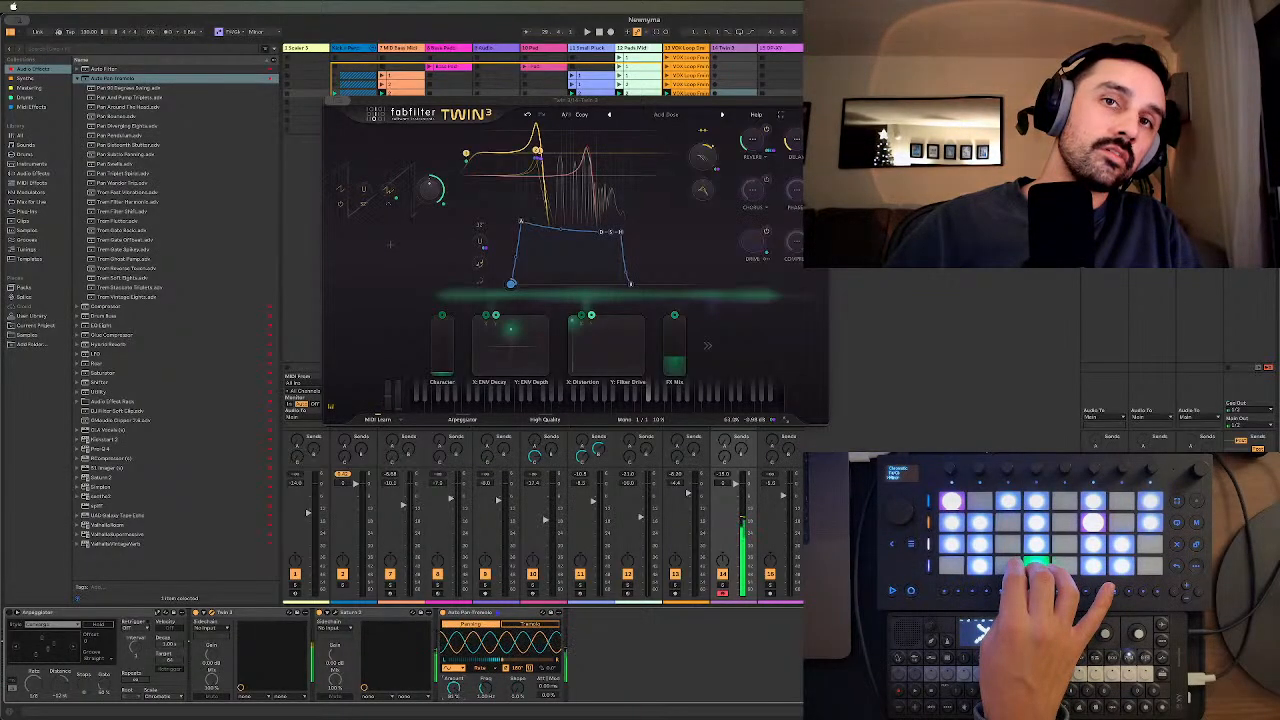
pyautogui.moveTo(484, 688); pyautogui.dragTo(484, 650)
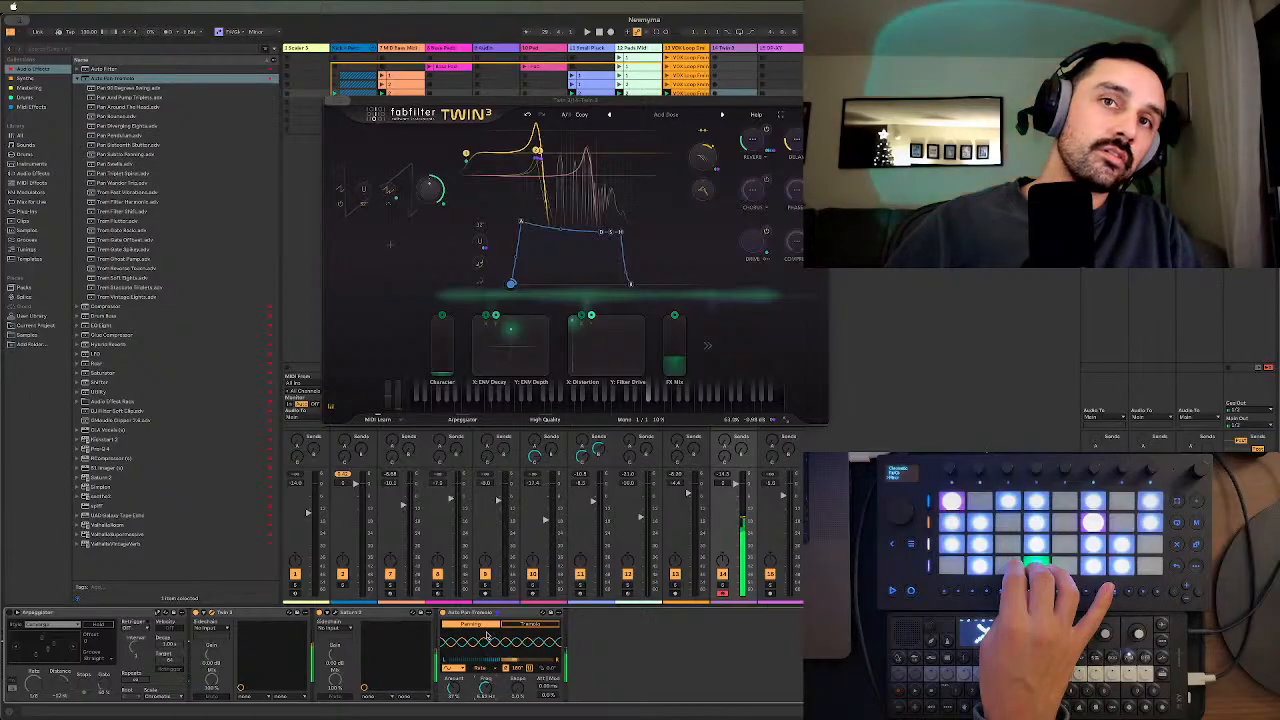
# - Switch Auto Pan-Tremolo to Tremolo mode and set its rate type to Synced
pyautogui.click(530, 624)
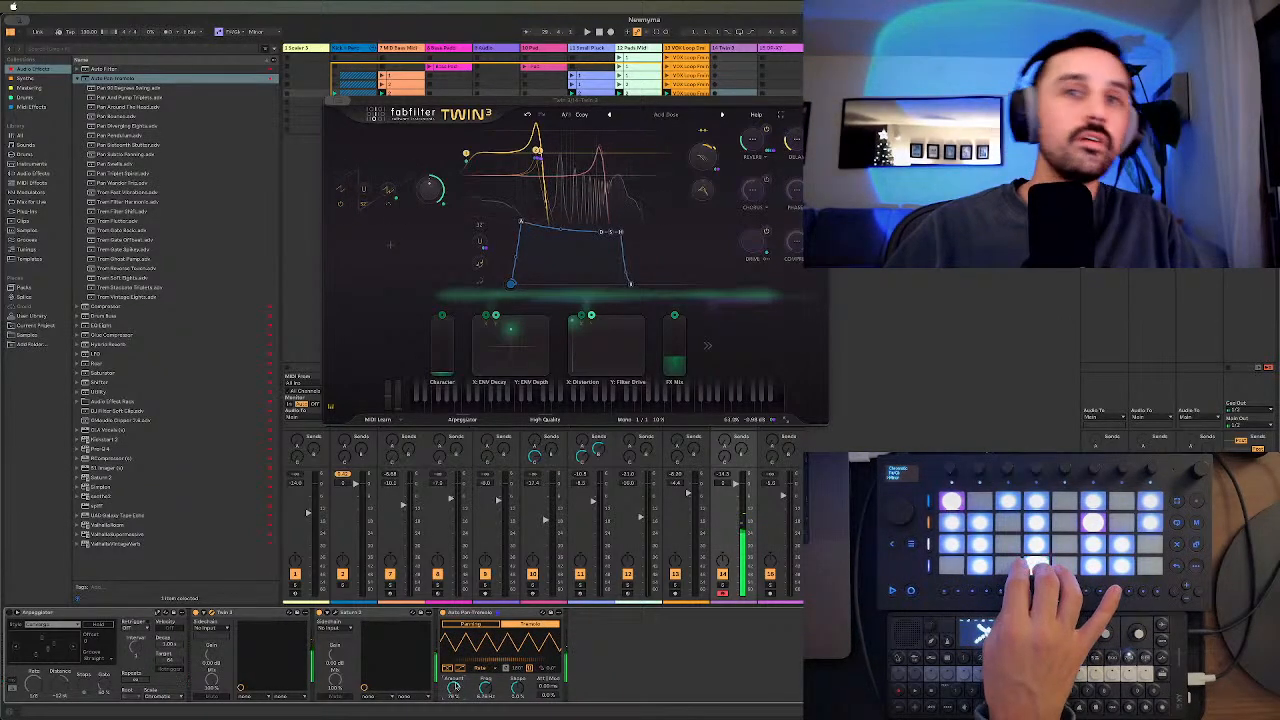
pyautogui.click(483, 667)
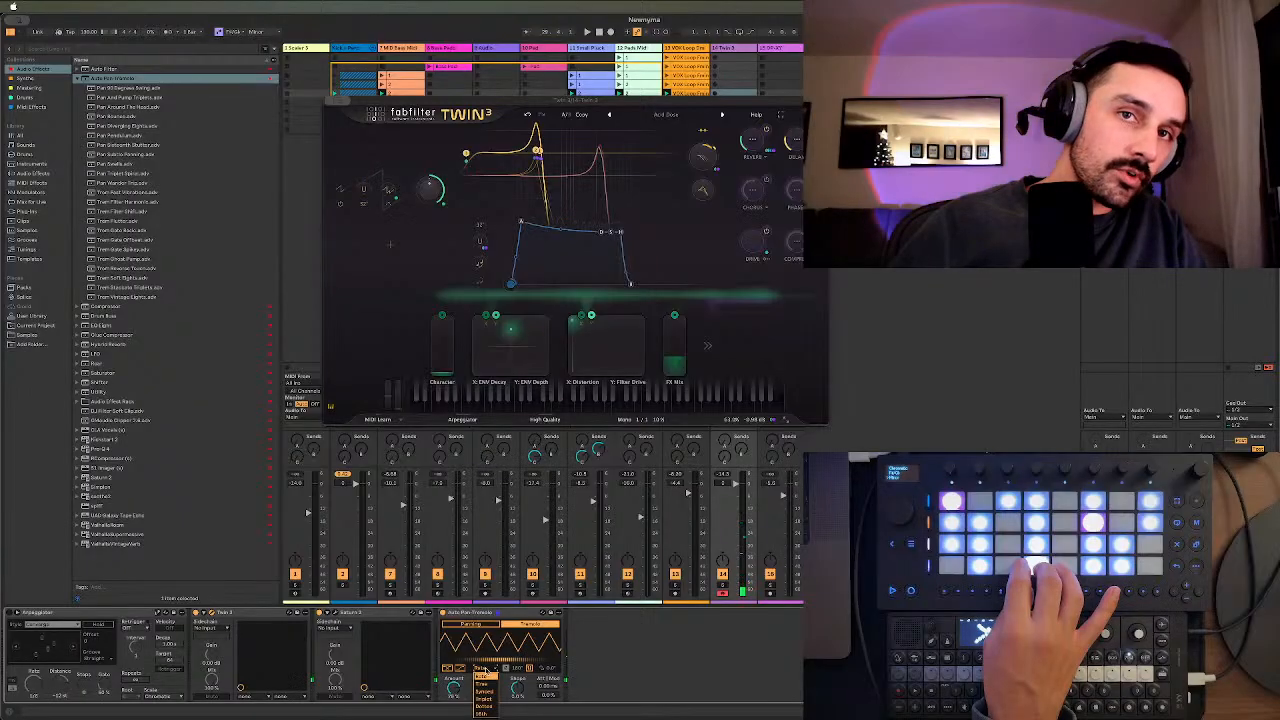
pyautogui.click(486, 691)
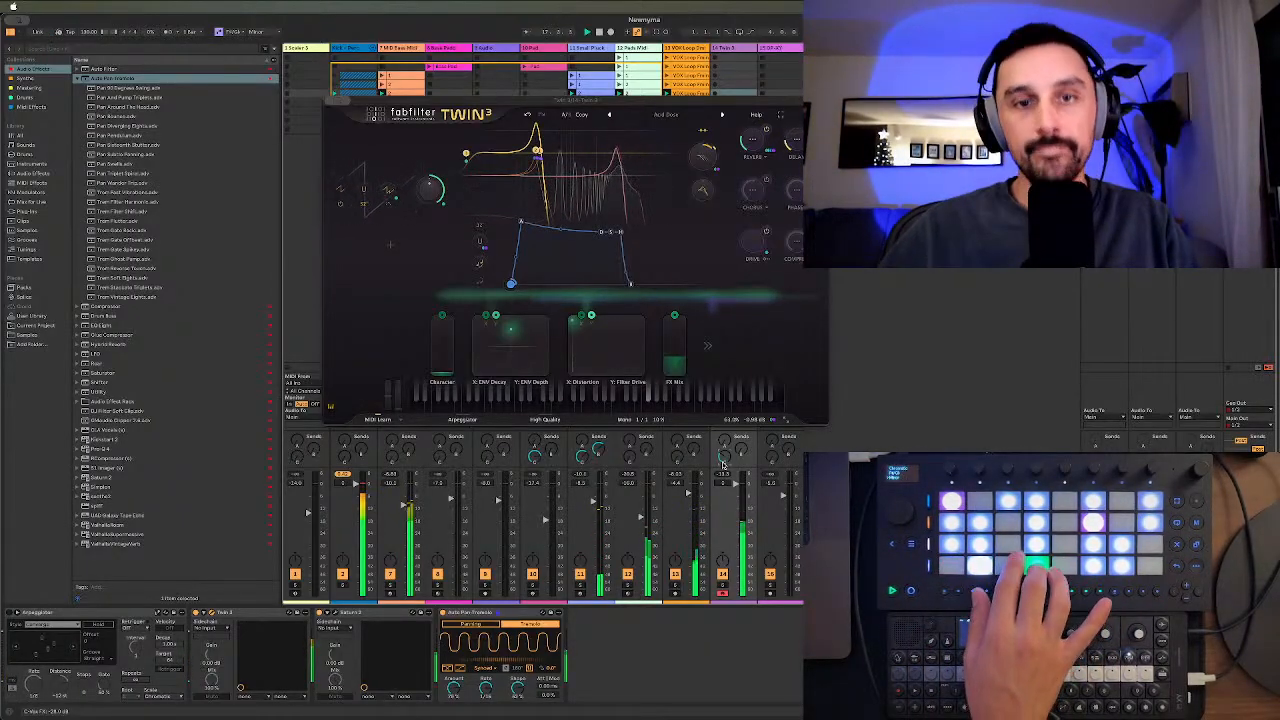
# - Add Kickstart 2 after Auto Pan-Tremolo and select the Arpeggiator device on the Twin 3 track
pyautogui.press('super+Tab')
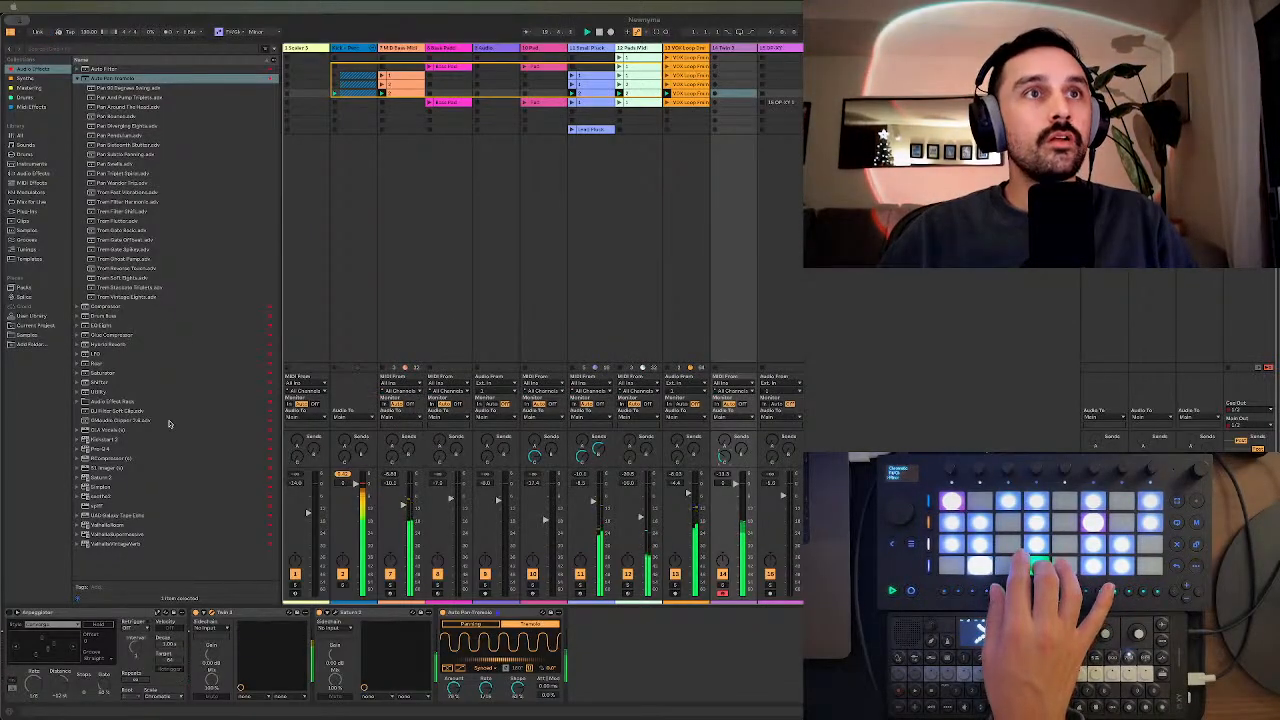
pyautogui.click(124, 440)
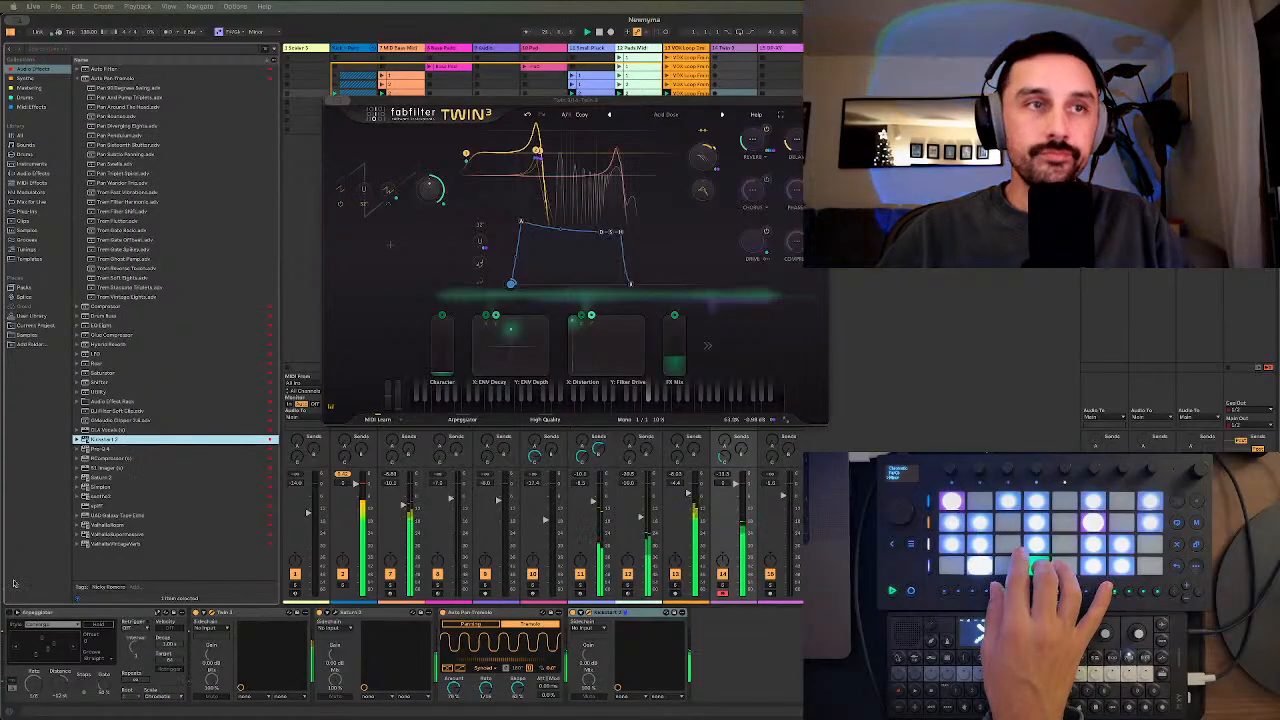
pyautogui.click(79, 614)
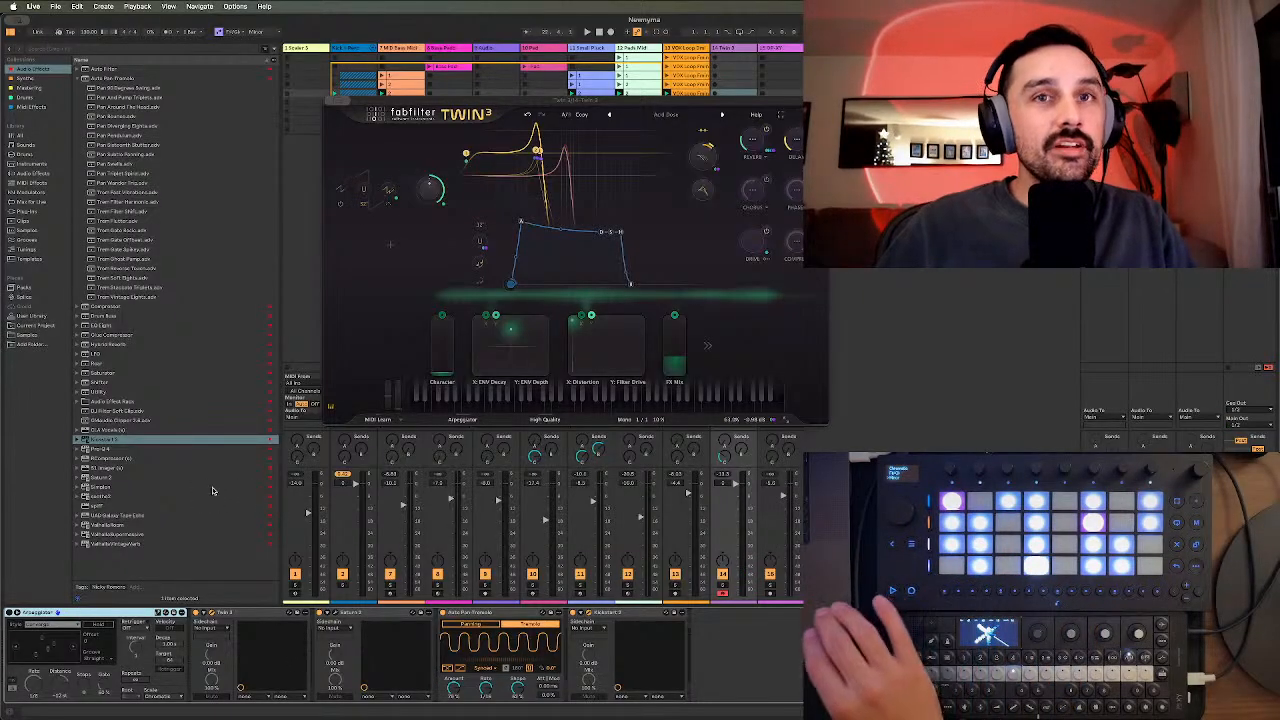
# - Open Kickstart 2, route its sidechain input from the kick track, set its mix to 55% and close its window
pyautogui.click(588, 613)
pyautogui.moveTo(572, 556); pyautogui.dragTo(557, 461)
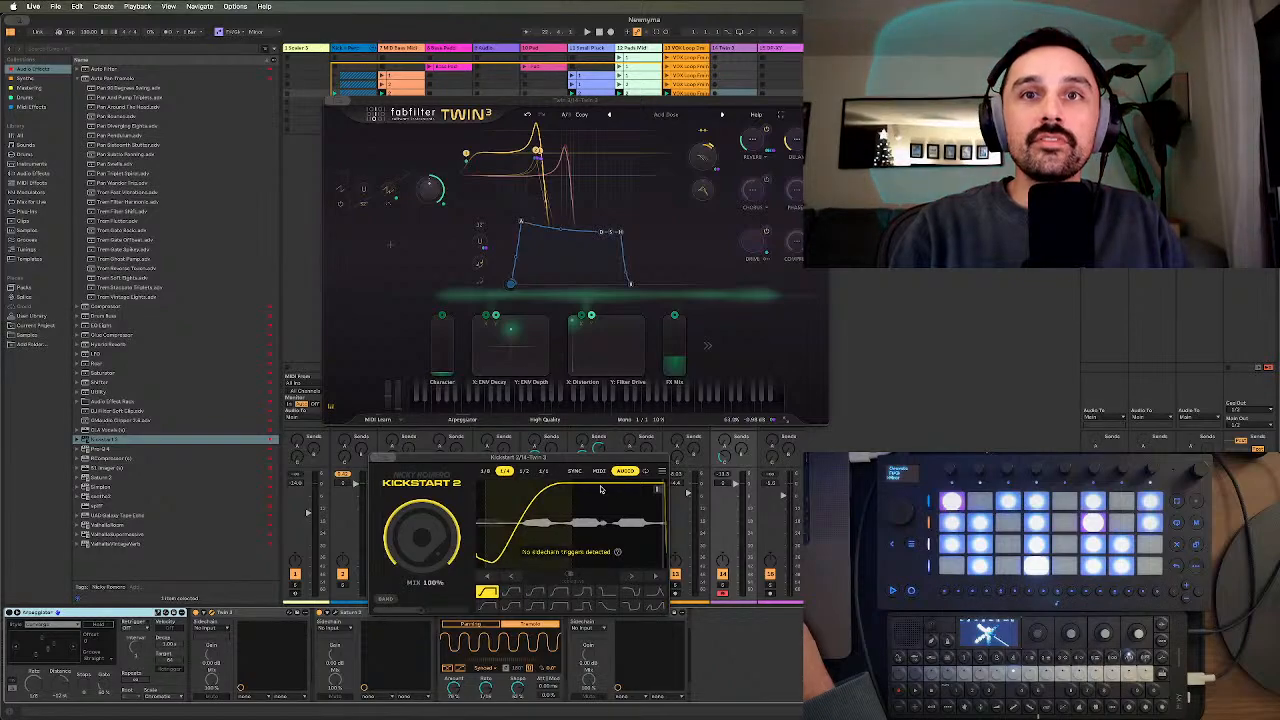
pyautogui.click(586, 628)
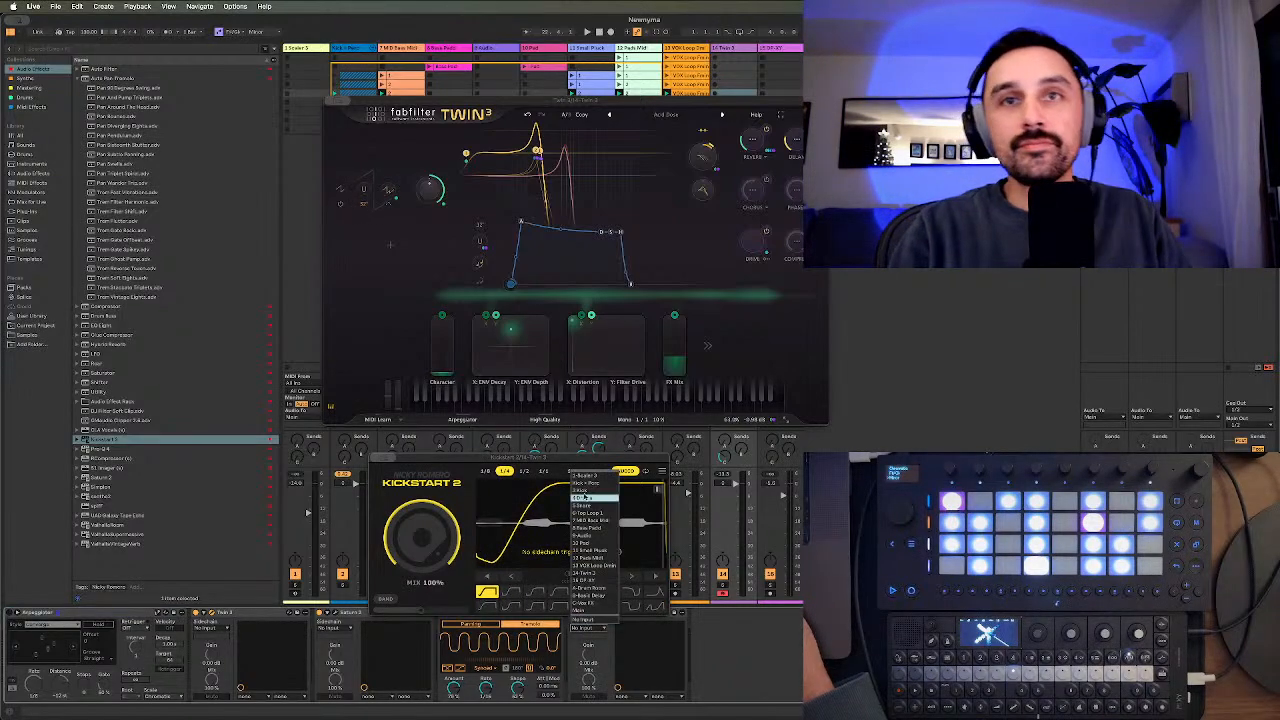
pyautogui.click(588, 495)
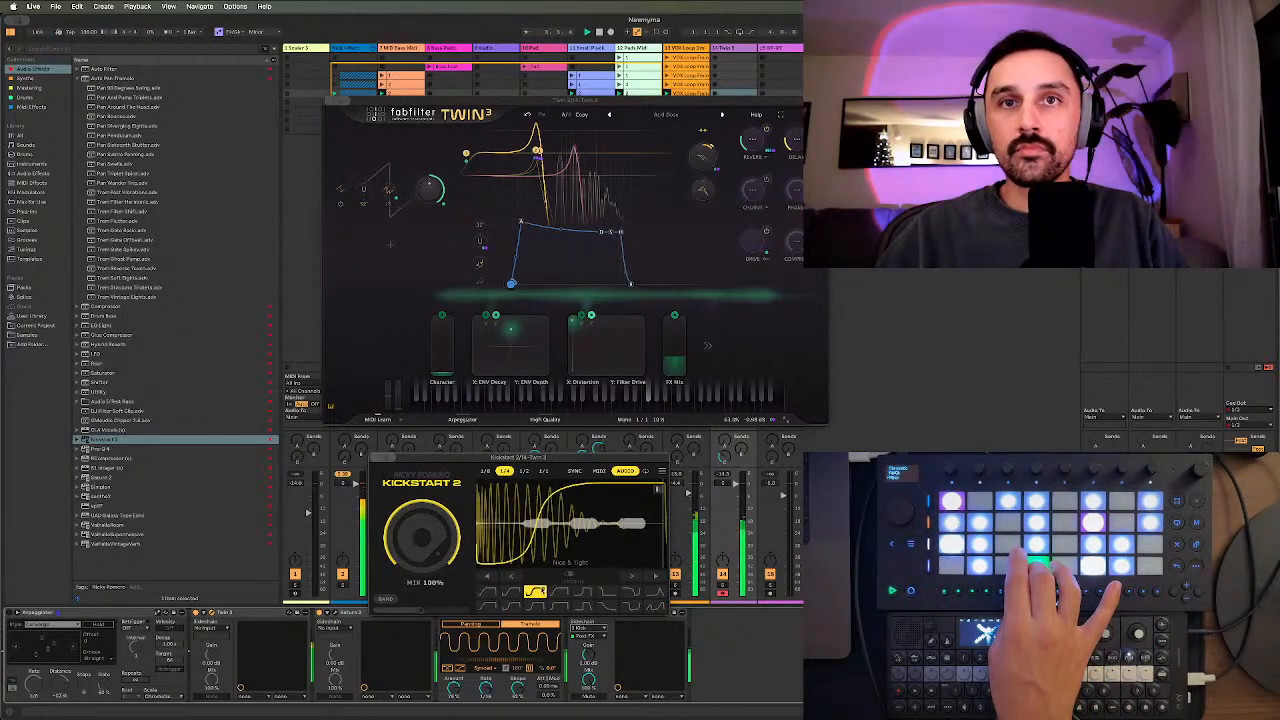
pyautogui.moveTo(426, 543); pyautogui.dragTo(426, 570)
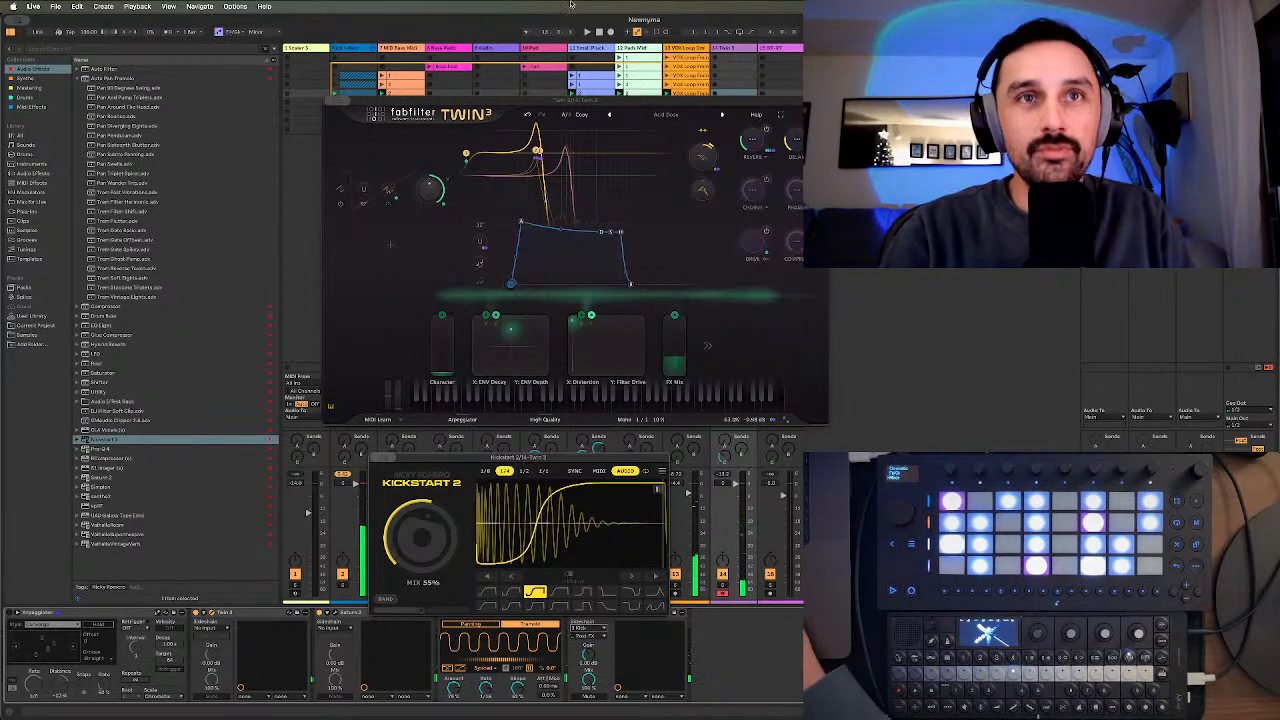
pyautogui.click(377, 458)
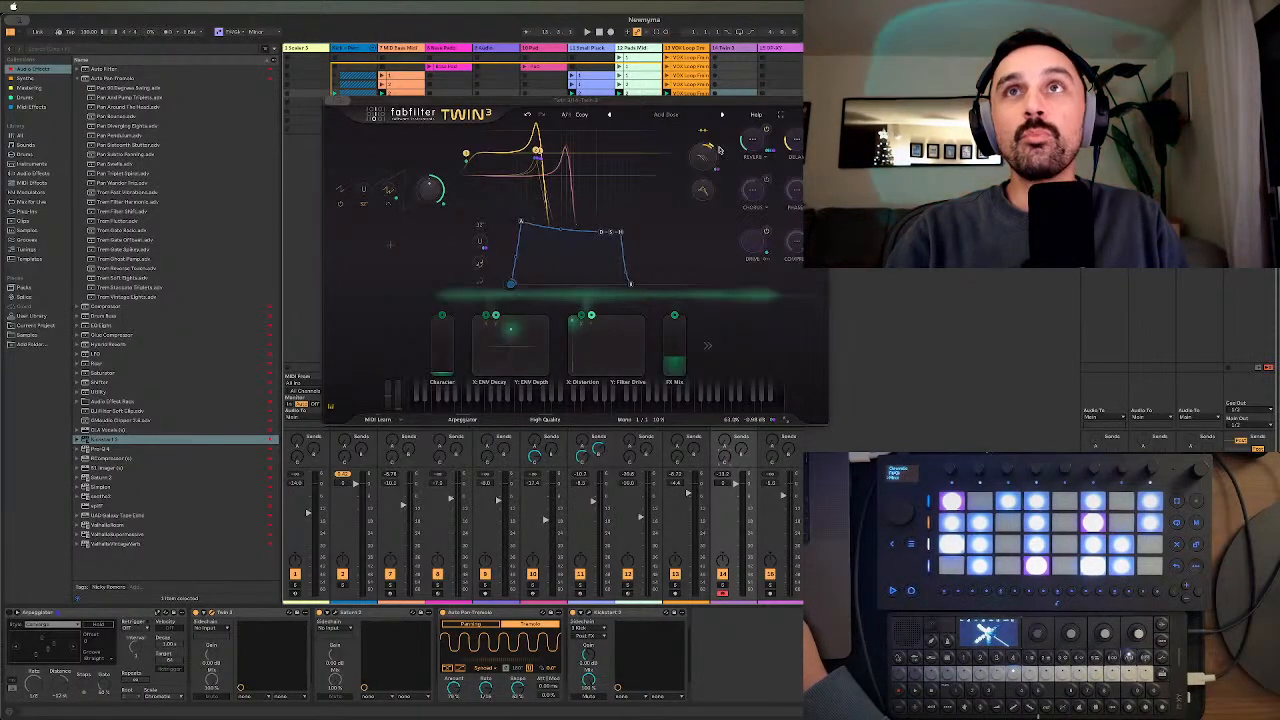
# - Check Twin 3's FX delay settings and insert a second Auto Pan-Tremolo between Saturn 2 and the existing one
pyautogui.click(794, 140)
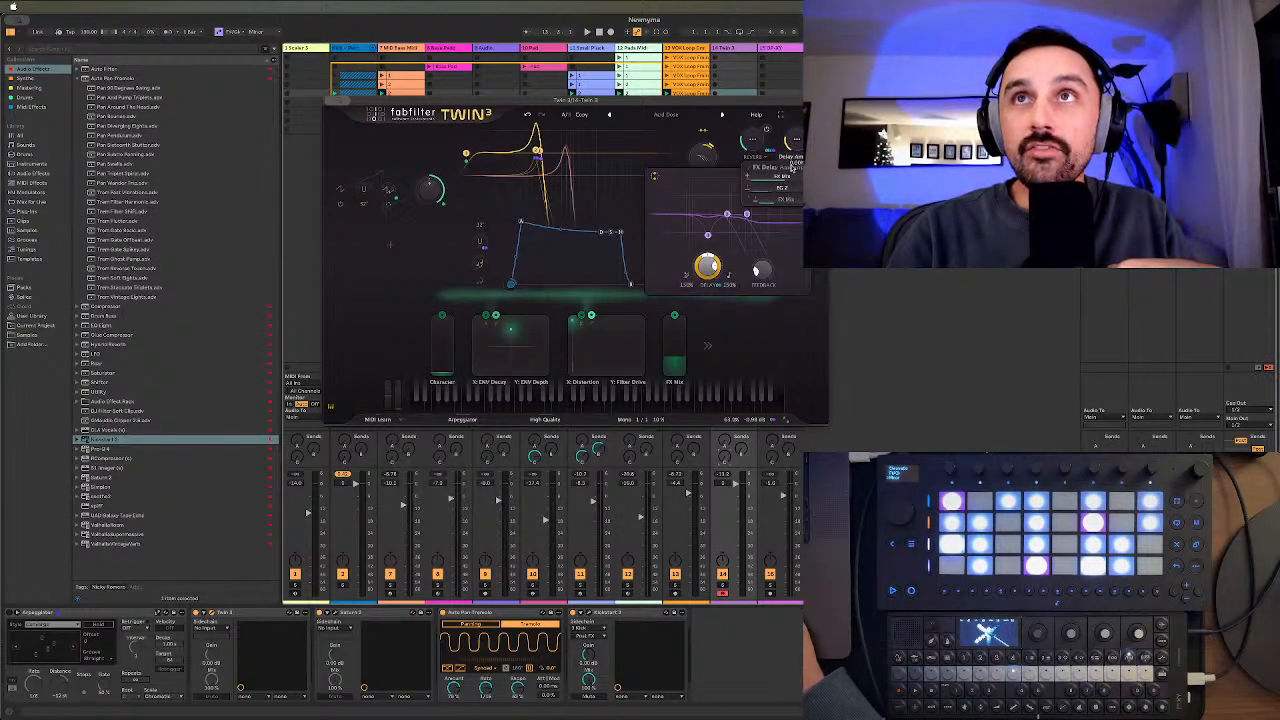
pyautogui.click(745, 144)
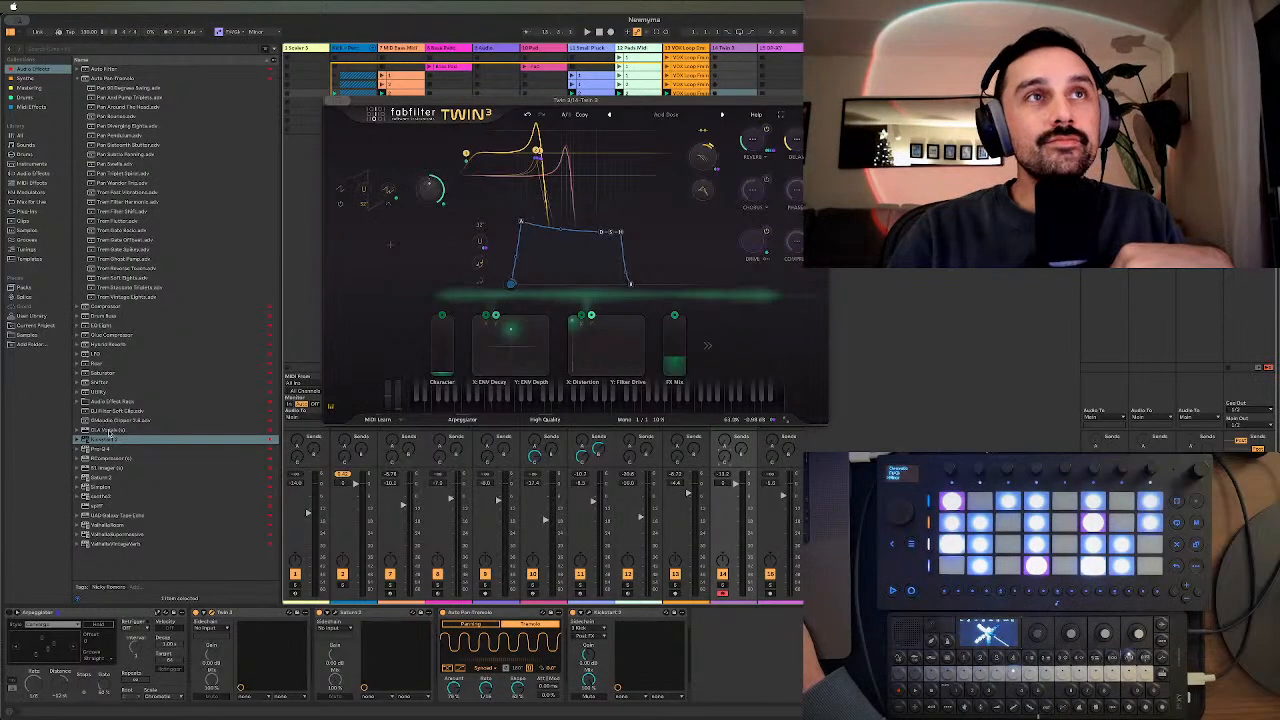
pyautogui.click(82, 78)
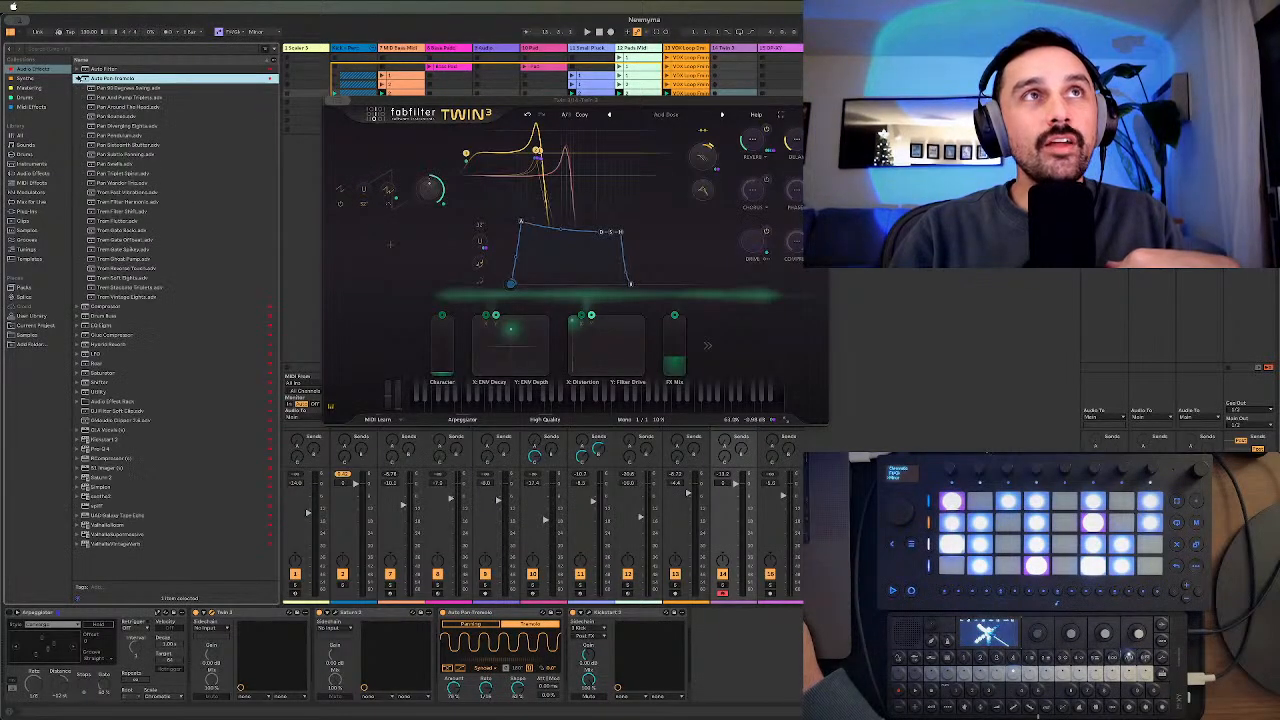
pyautogui.moveTo(88, 78); pyautogui.dragTo(505, 655)
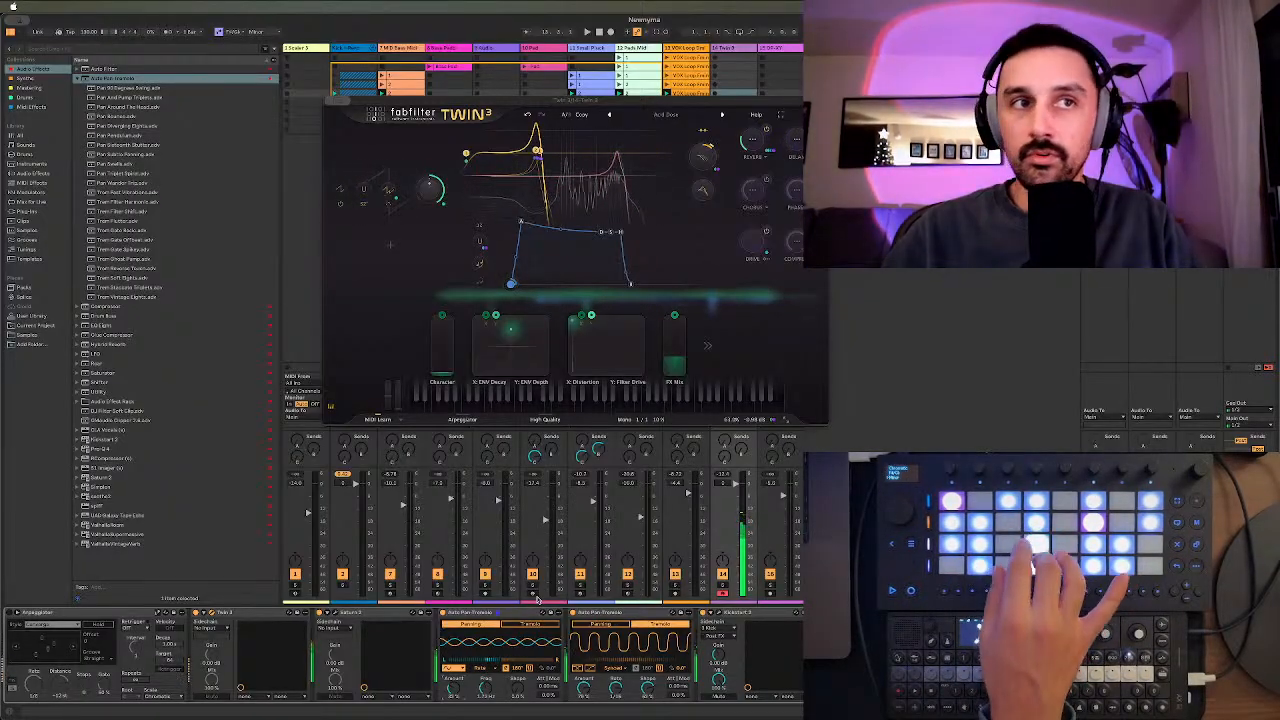
# - Compare the Twin 3 sound with the Arpeggiator on and off, and delete the Arpeggiator from the track
pyautogui.click(9, 612)
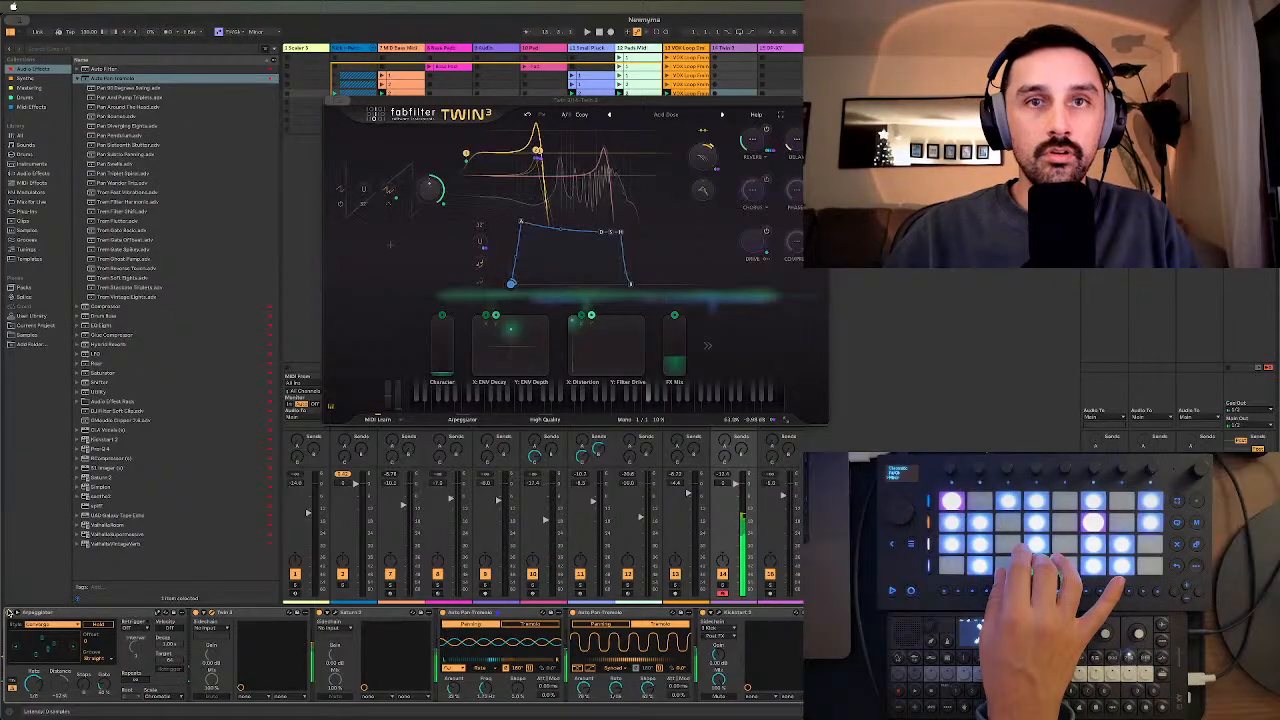
pyautogui.click(9, 612)
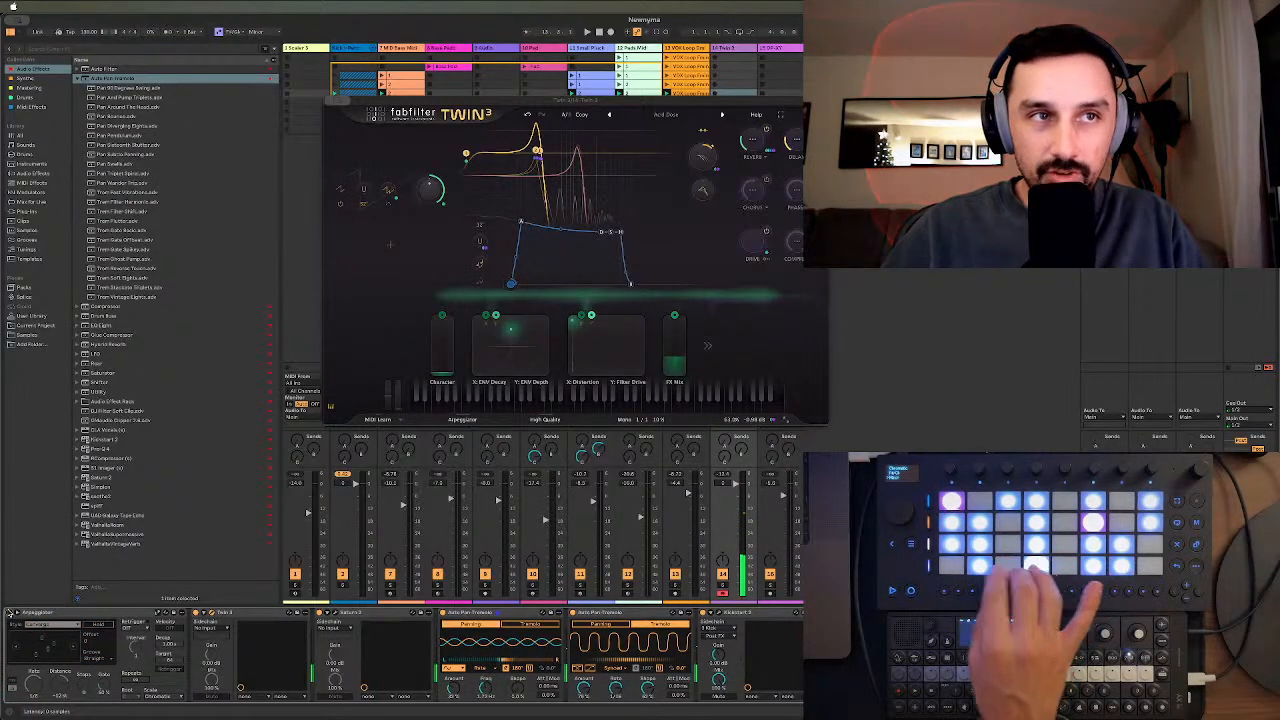
pyautogui.click(38, 615)
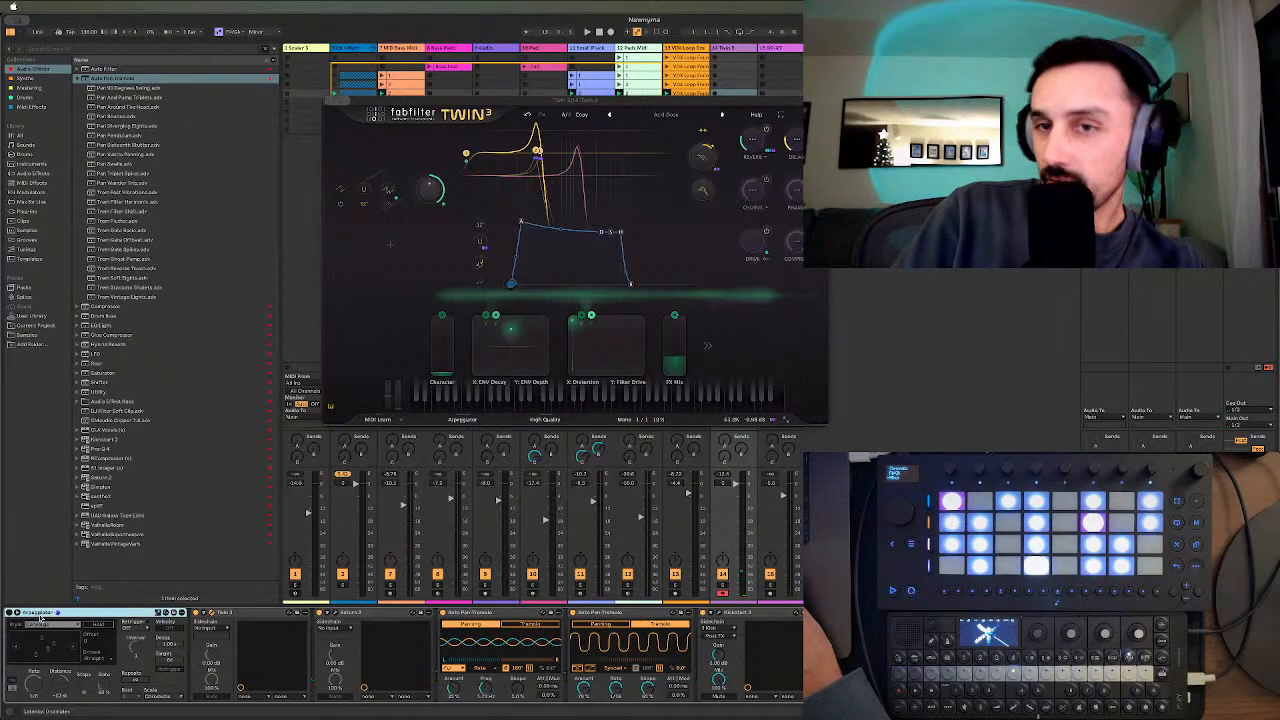
pyautogui.press('super+Tab')
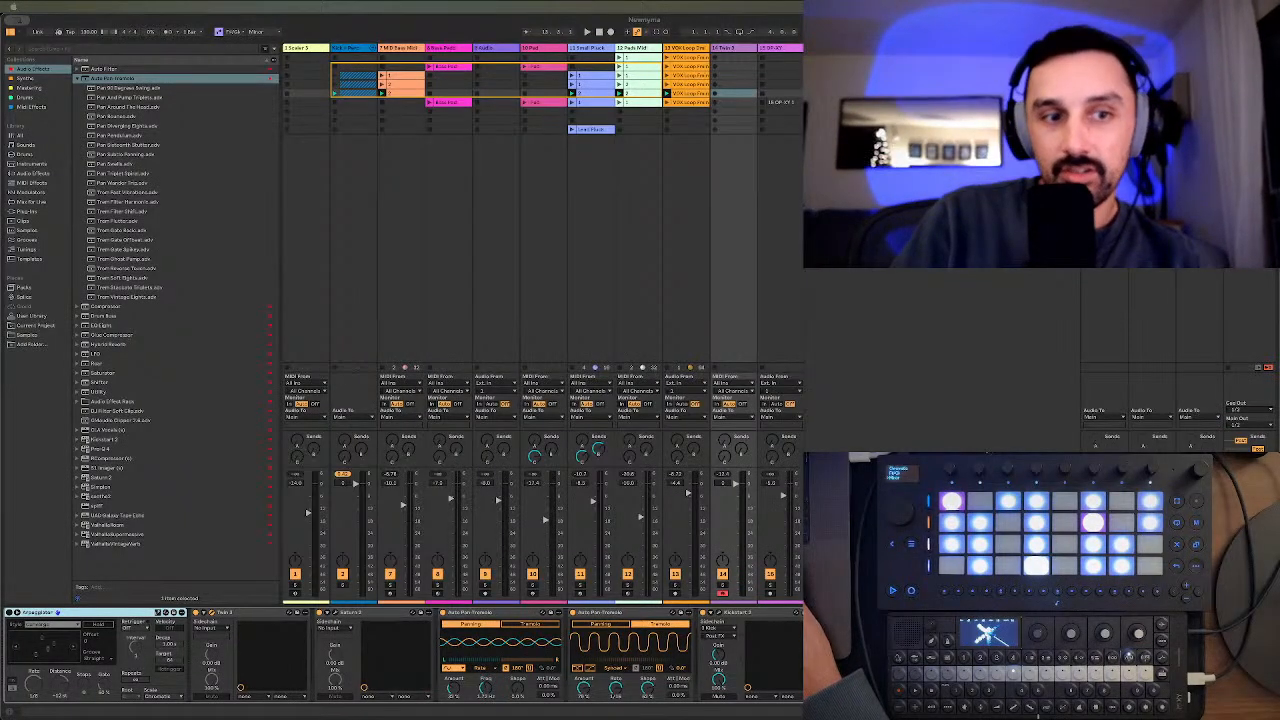
pyautogui.click(57, 616)
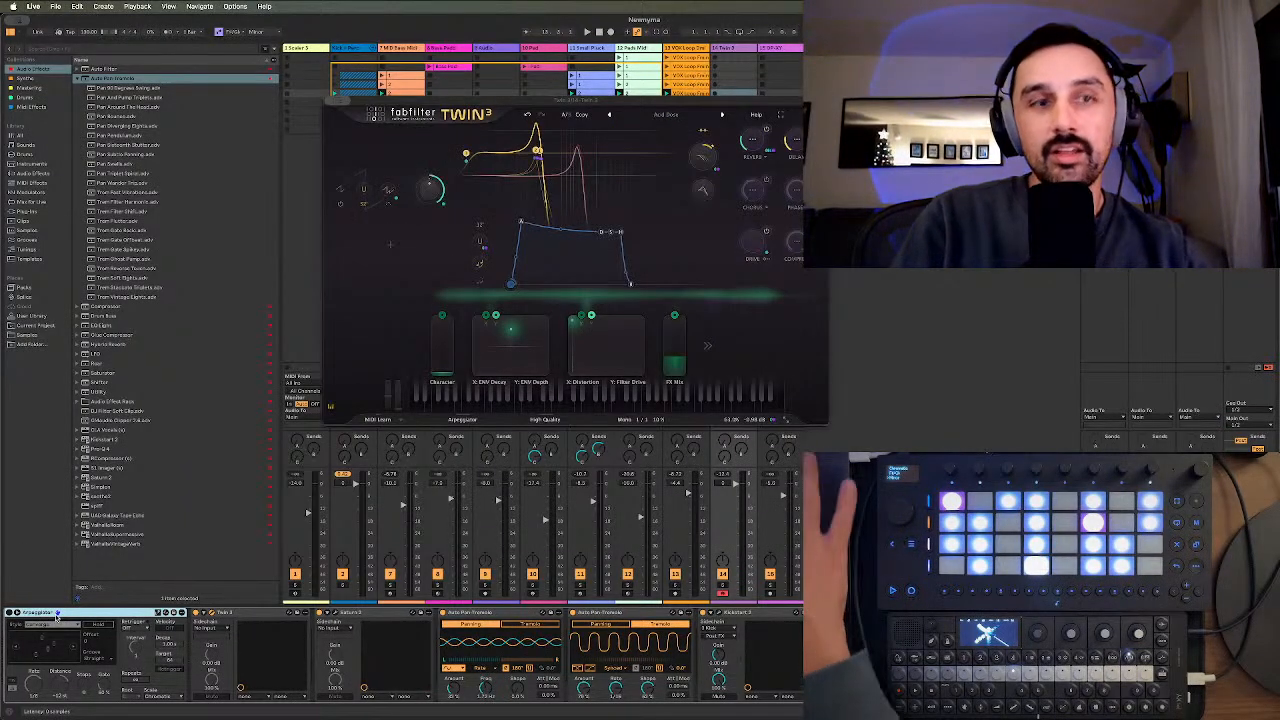
pyautogui.press('Delete')
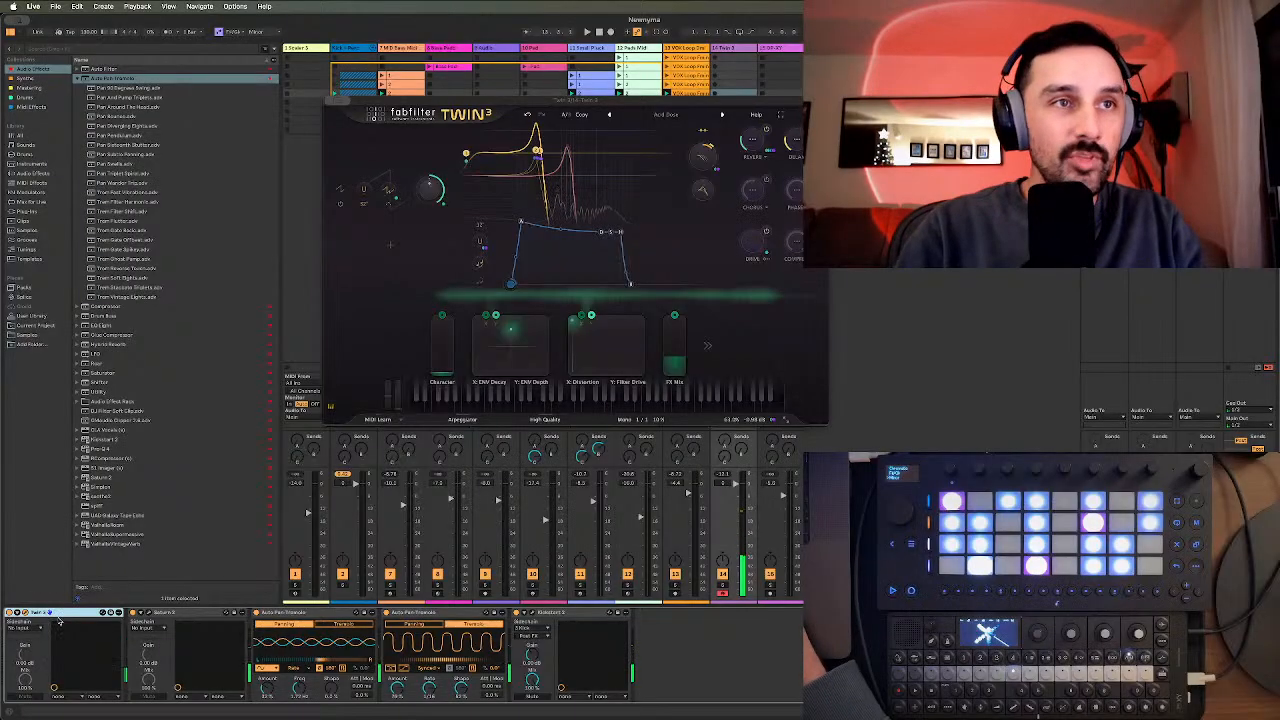
# - Group all devices from Twin 3 through Kickstart 2 into one Instrument Rack
pyautogui.click(541, 613)
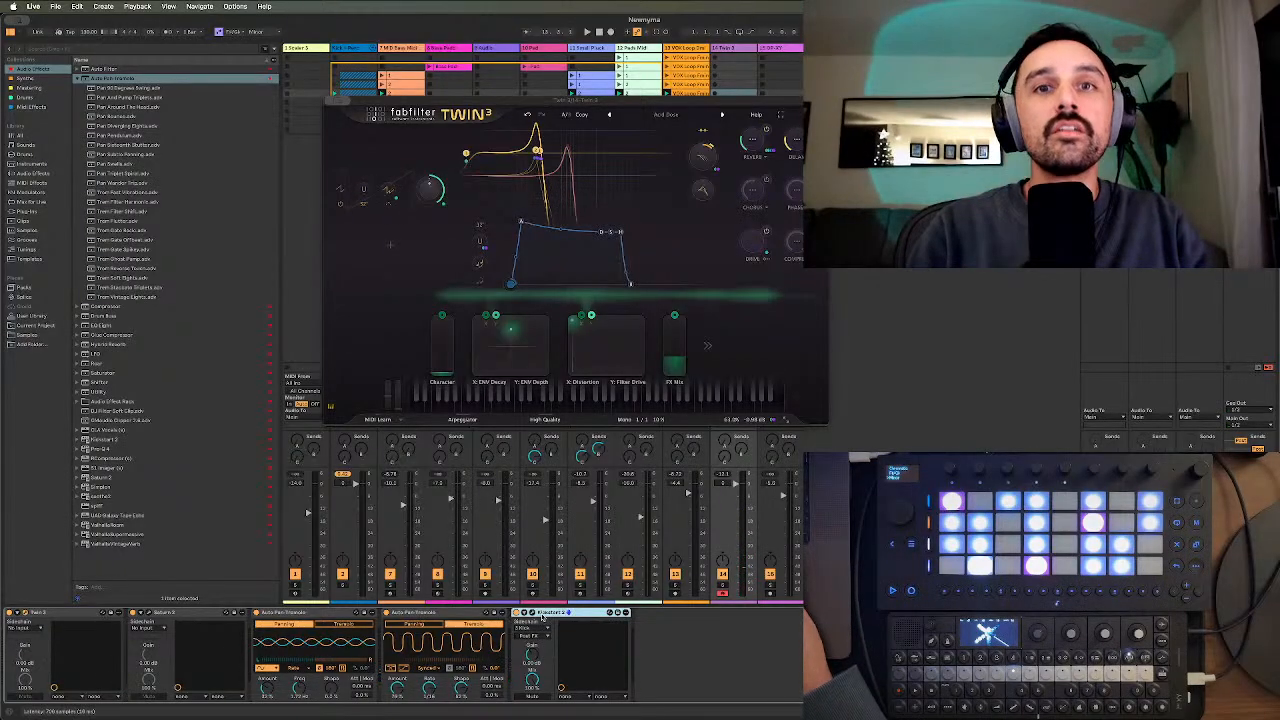
pyautogui.click(65, 614)
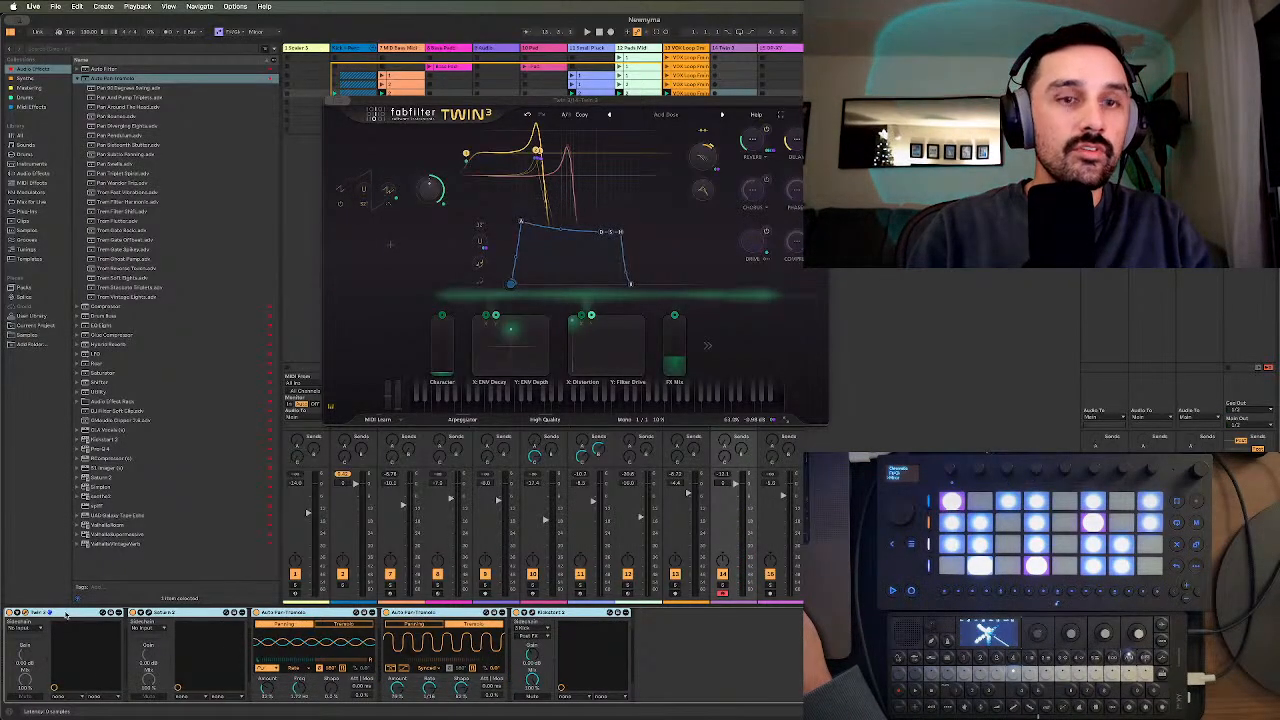
pyautogui.press('super+g')
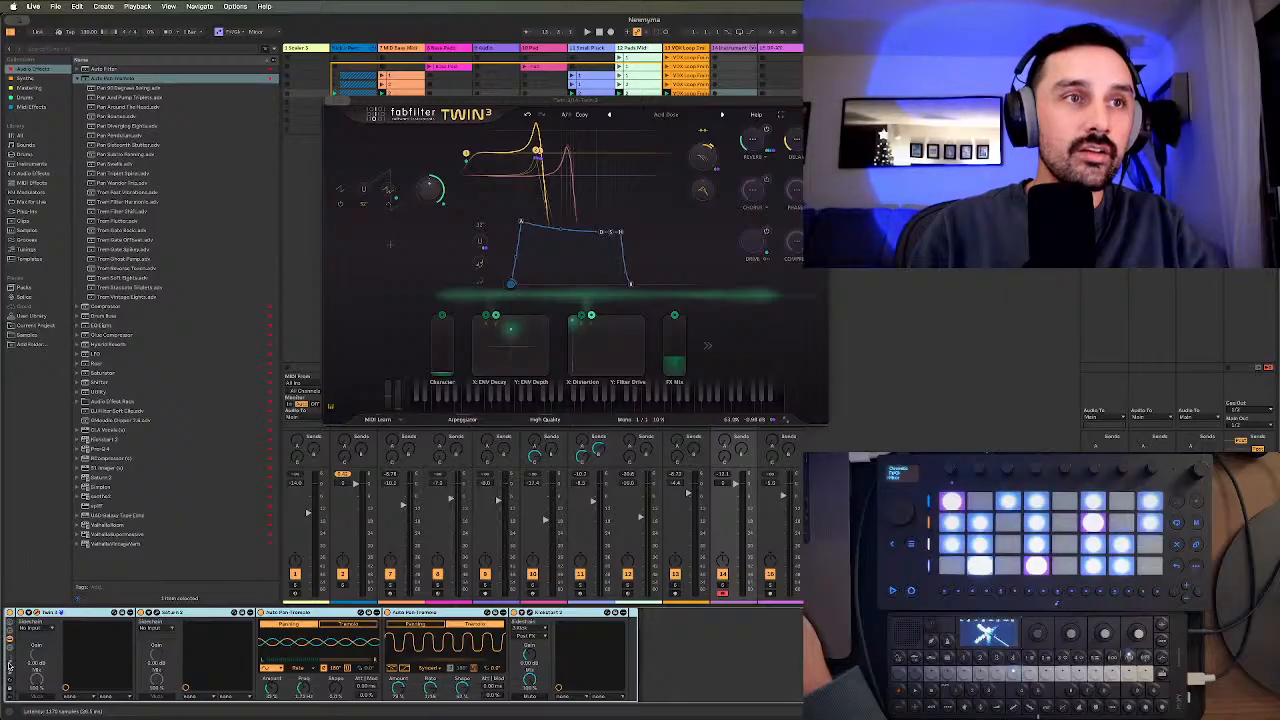
# - Save the Instrument Rack to the User Library as a preset named Sick Shreddy Stutter Guitar
pyautogui.rightClick(10, 664)
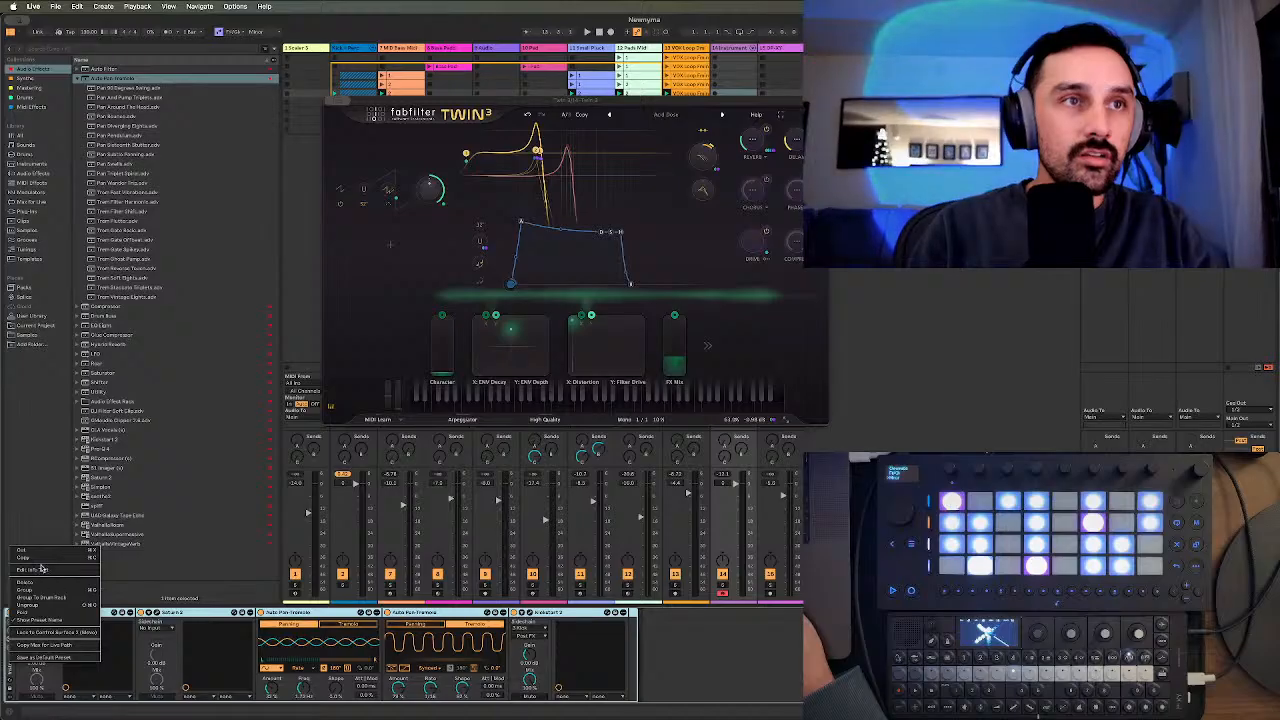
pyautogui.click(40, 657)
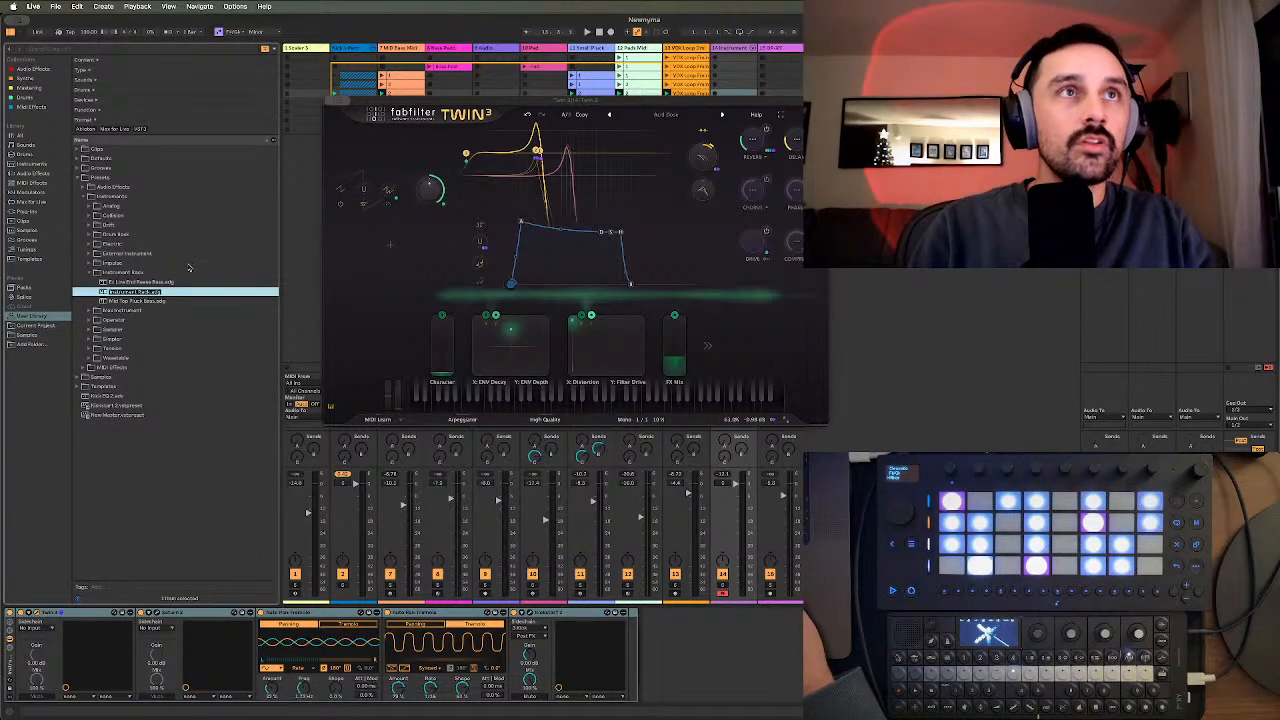
pyautogui.write('S')
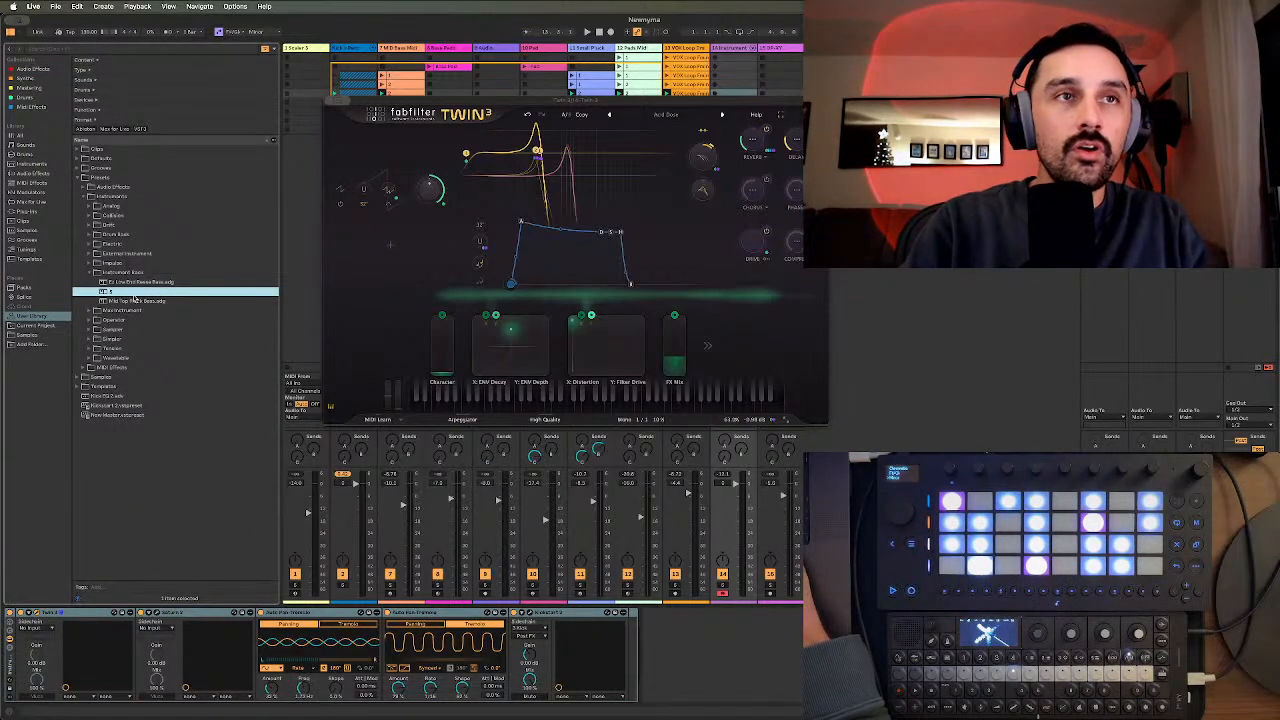
pyautogui.write('ick Shreddy')
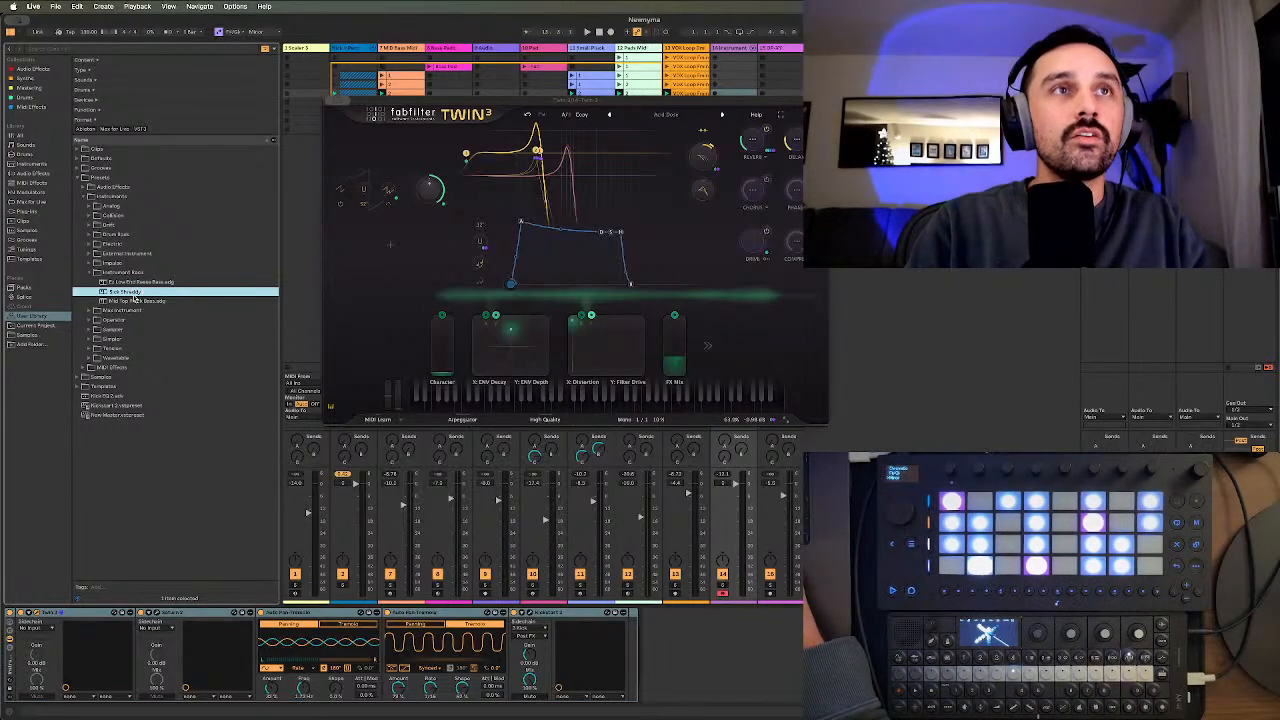
pyautogui.write(' Starter Guitar')
pyautogui.press('Return')
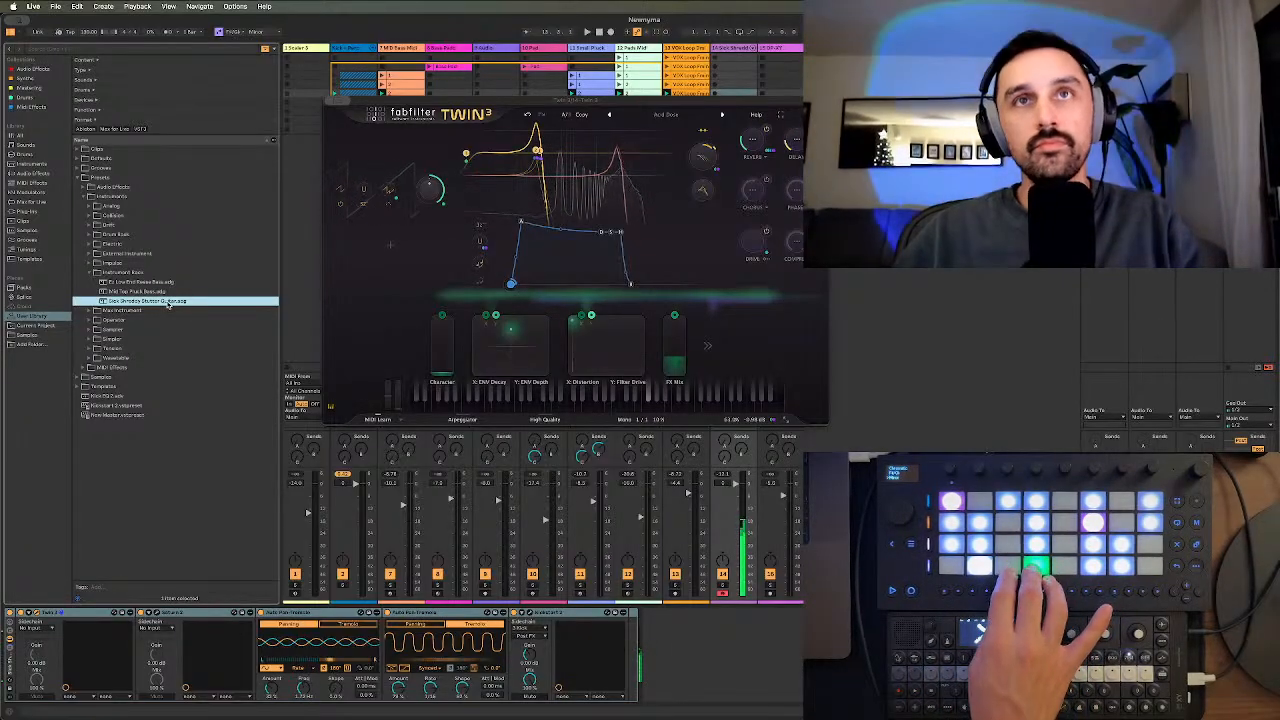
# - Close the Twin 3 window and record a clip in the fifth slot of the Sick Shreddy Stutter Guitar track
pyautogui.click(826, 445)
pyautogui.press('space')
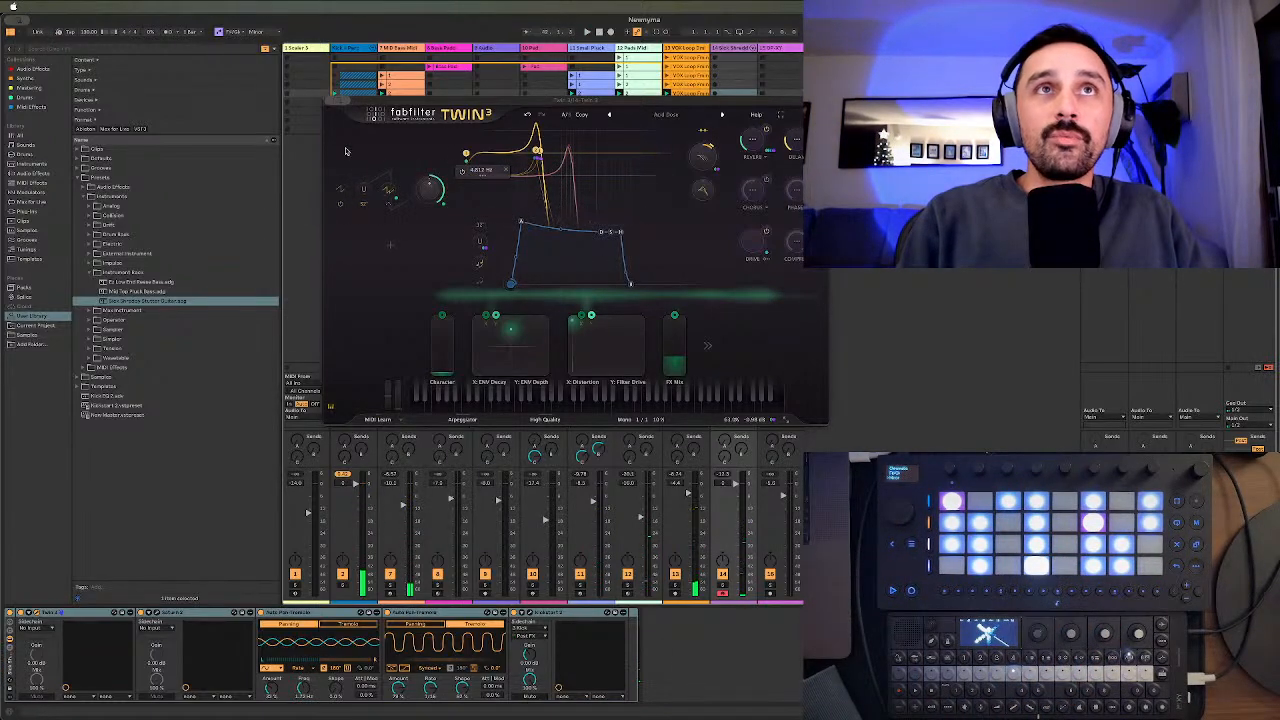
pyautogui.press('super+w')
pyautogui.click(715, 95)
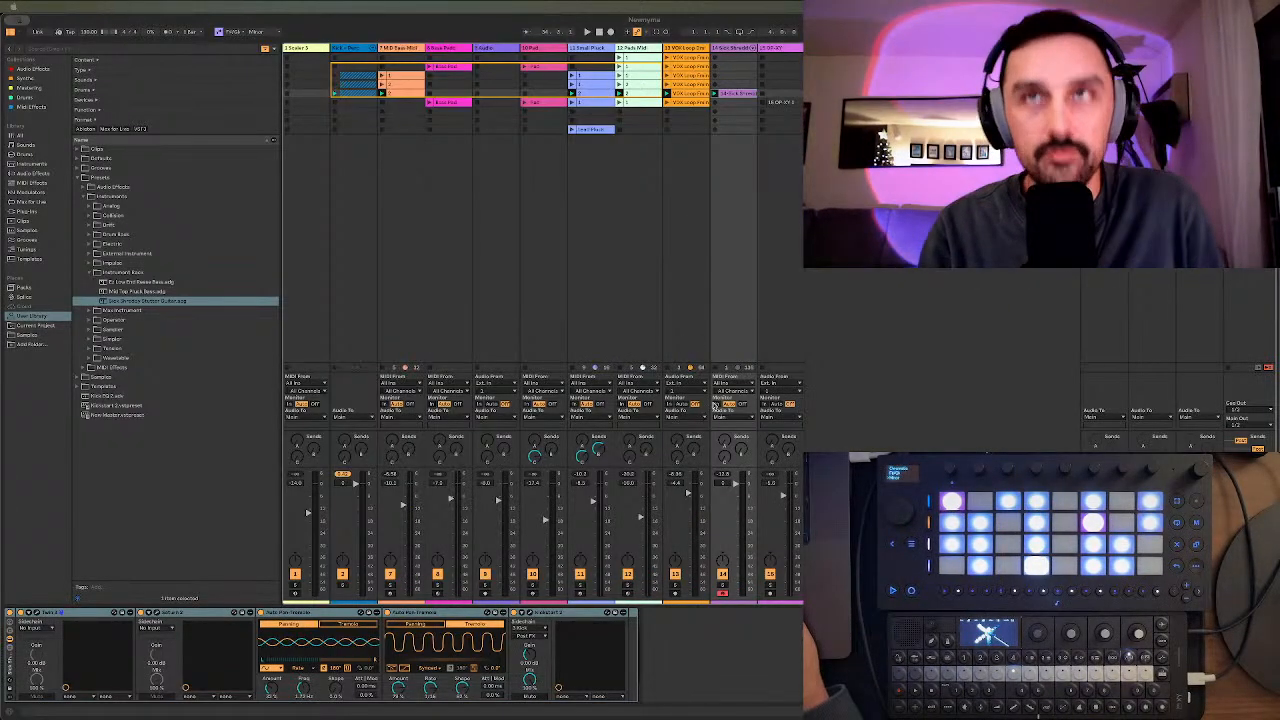
# - Delete the recorded clip in the fifth slot of the guitar track and select the slot below it
pyautogui.click(727, 94)
pyautogui.press('Delete')
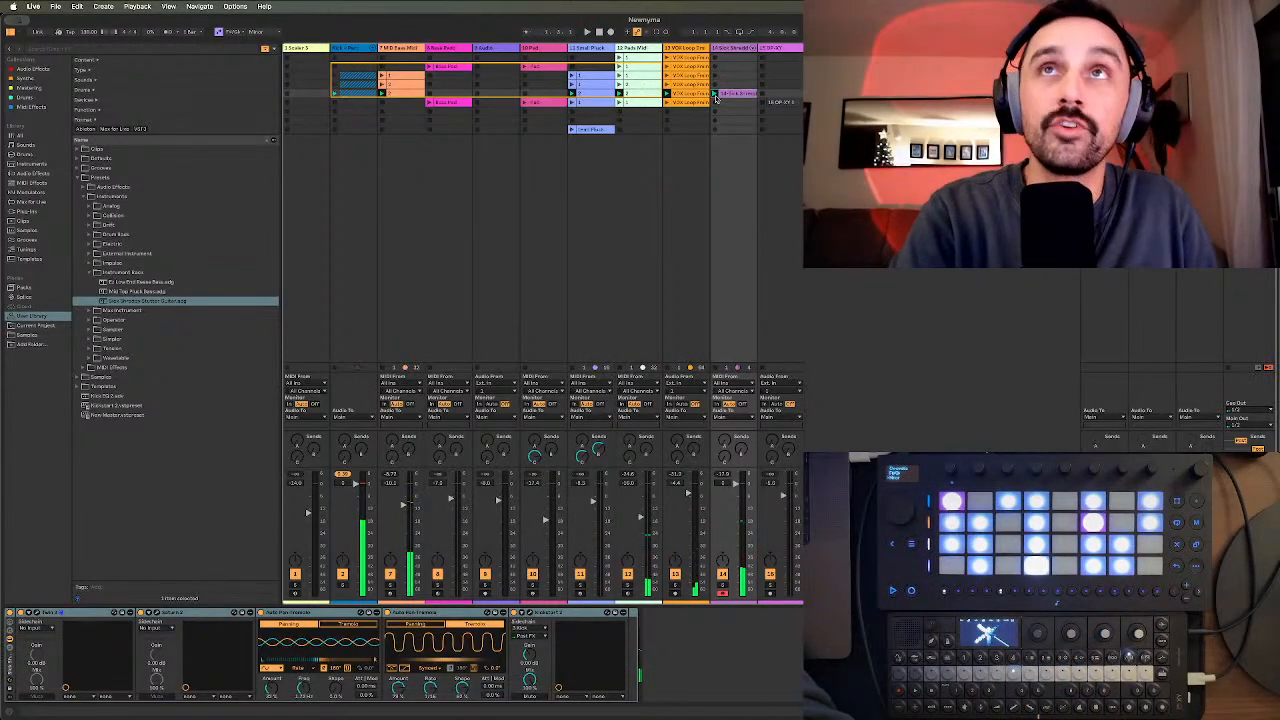
pyautogui.click(729, 103)
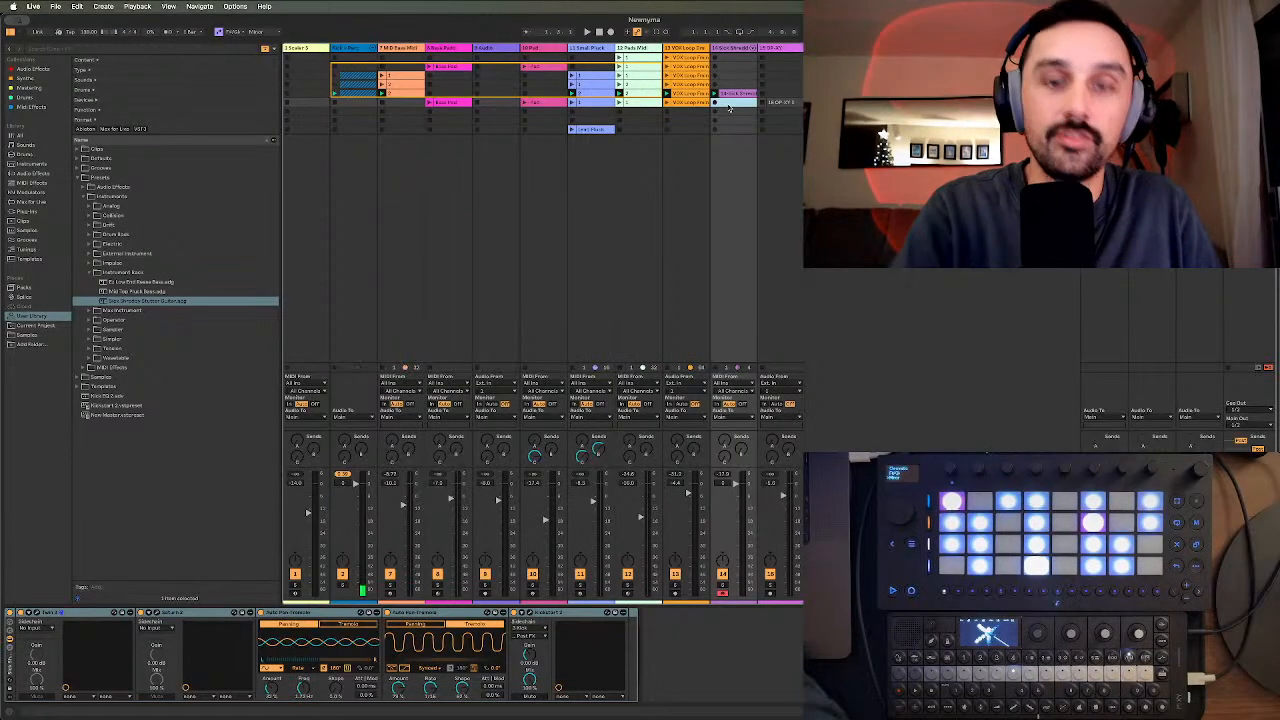
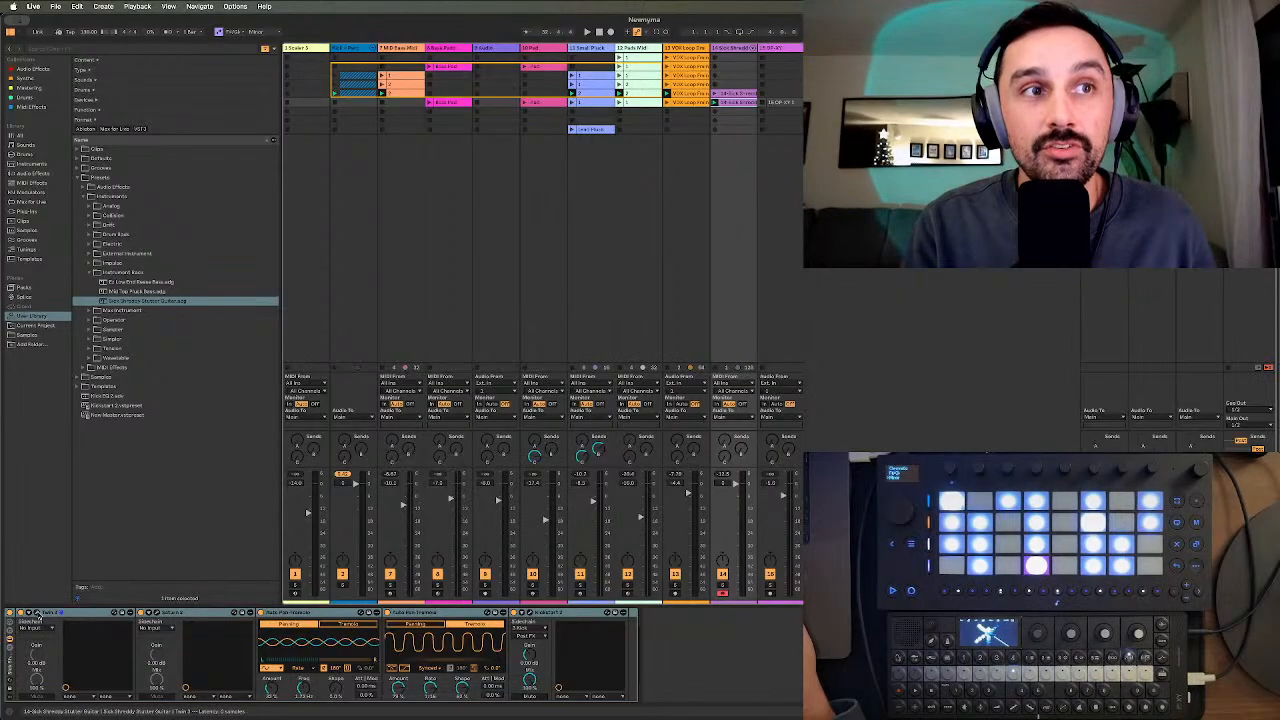
# - Reopen Twin 3 from the rack, move its window lower to view the patch and close it
pyautogui.click(37, 613)
pyautogui.moveTo(537, 18); pyautogui.dragTo(537, 133)
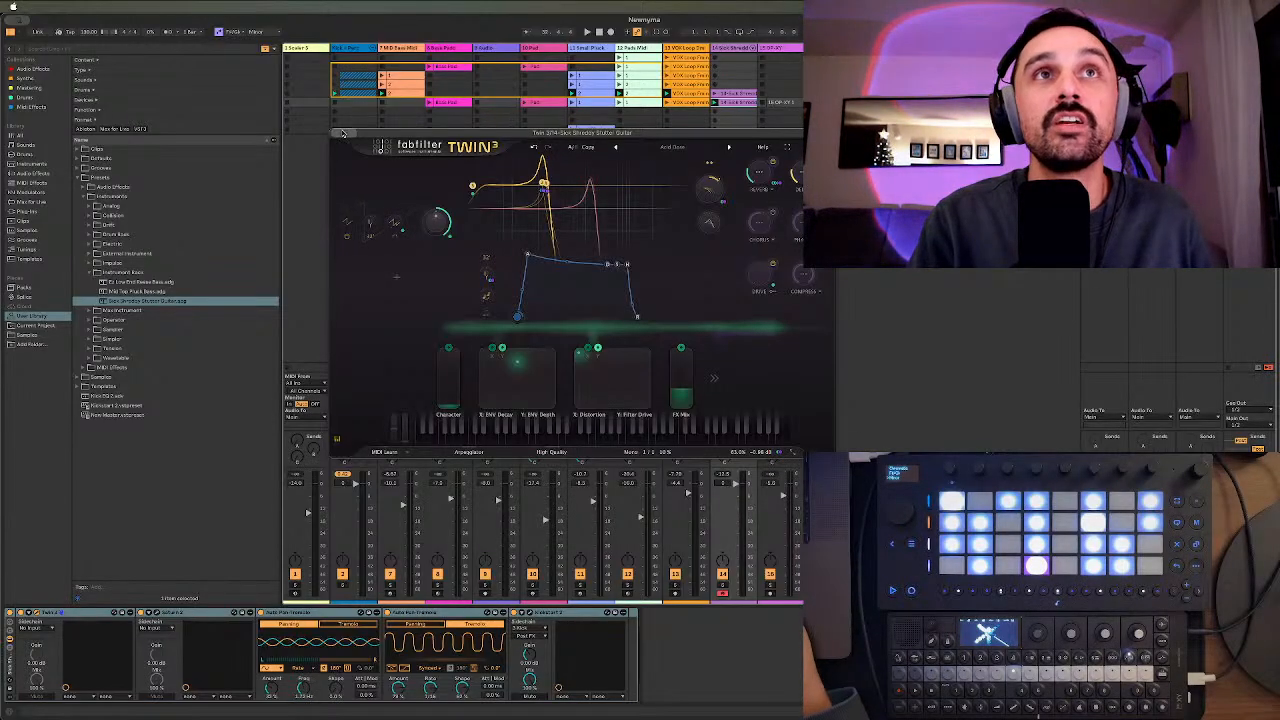
pyautogui.click(338, 133)
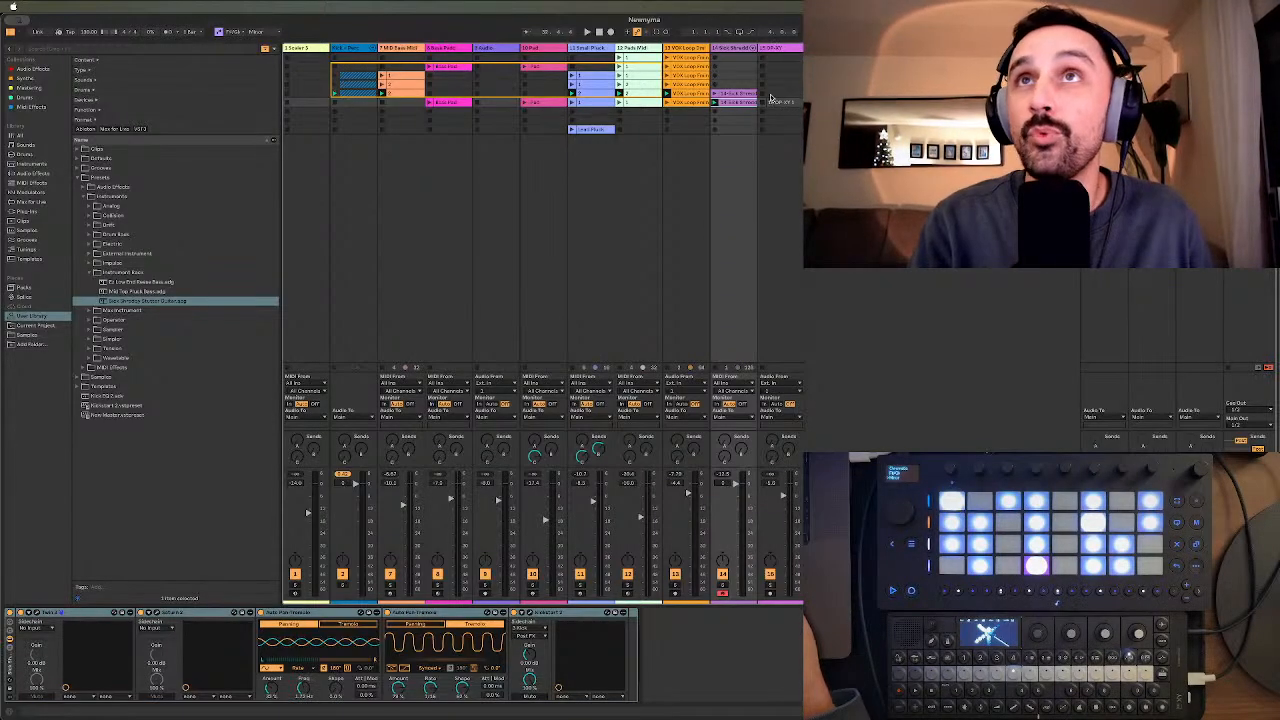
# - Replace the two earlier guitar takes with a clip newly recorded in the seventh slot, and move it to the third slot
pyautogui.click(715, 113)
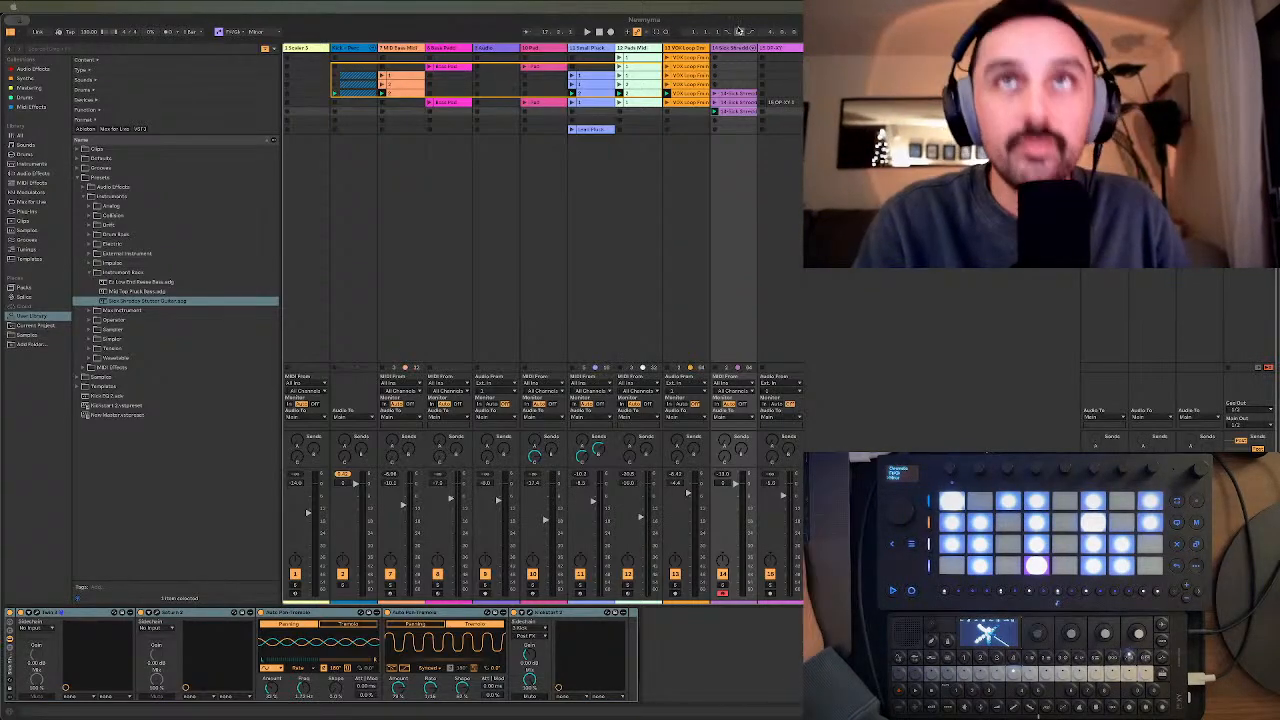
pyautogui.click(726, 103)
pyautogui.keyDown('shift'); pyautogui.click(728, 94); pyautogui.keyUp('shift')
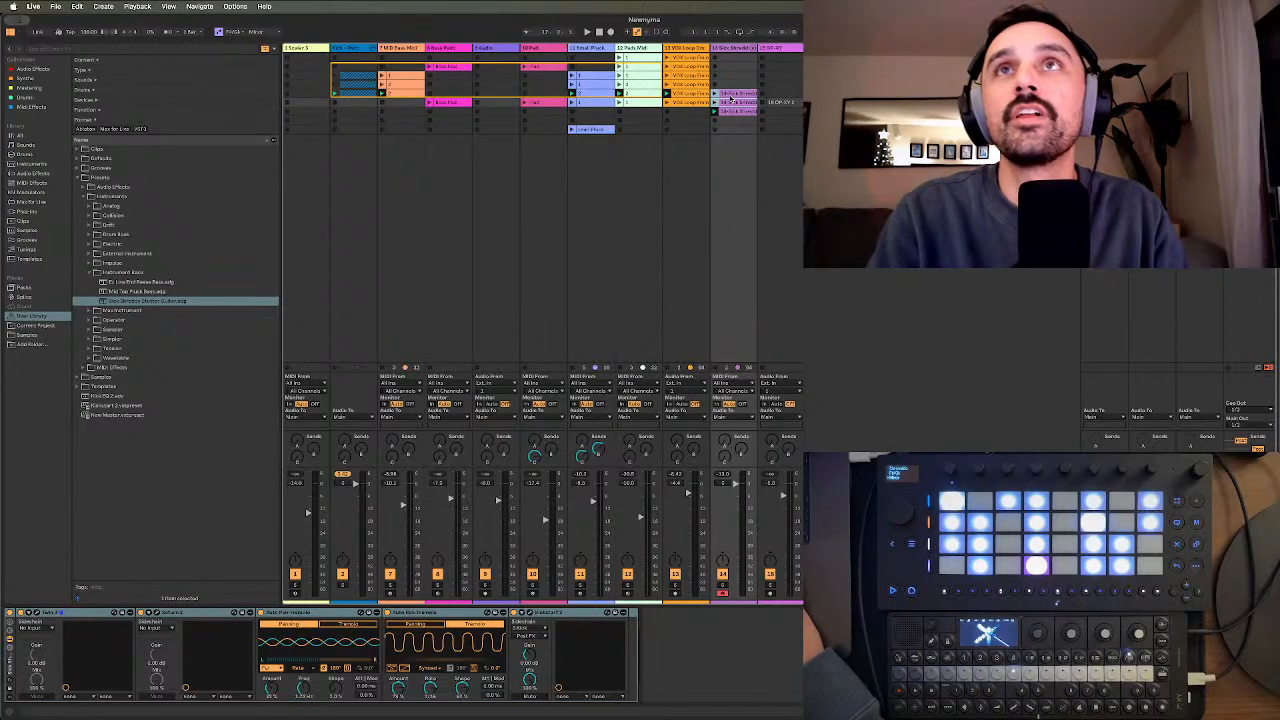
pyautogui.press('Delete')
pyautogui.moveTo(729, 112); pyautogui.dragTo(733, 75)
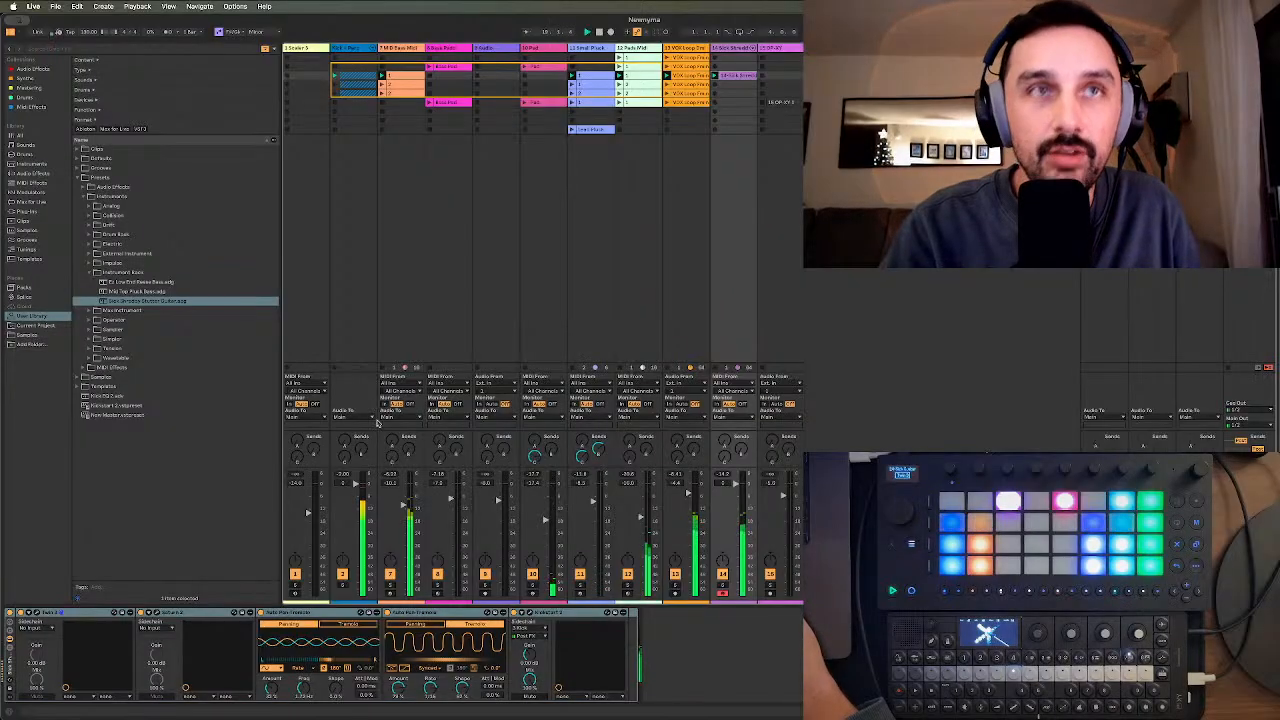
# - Add a default Auto Filter from the Audio Effects collection to the end of the guitar track's device chain
pyautogui.click(22, 70)
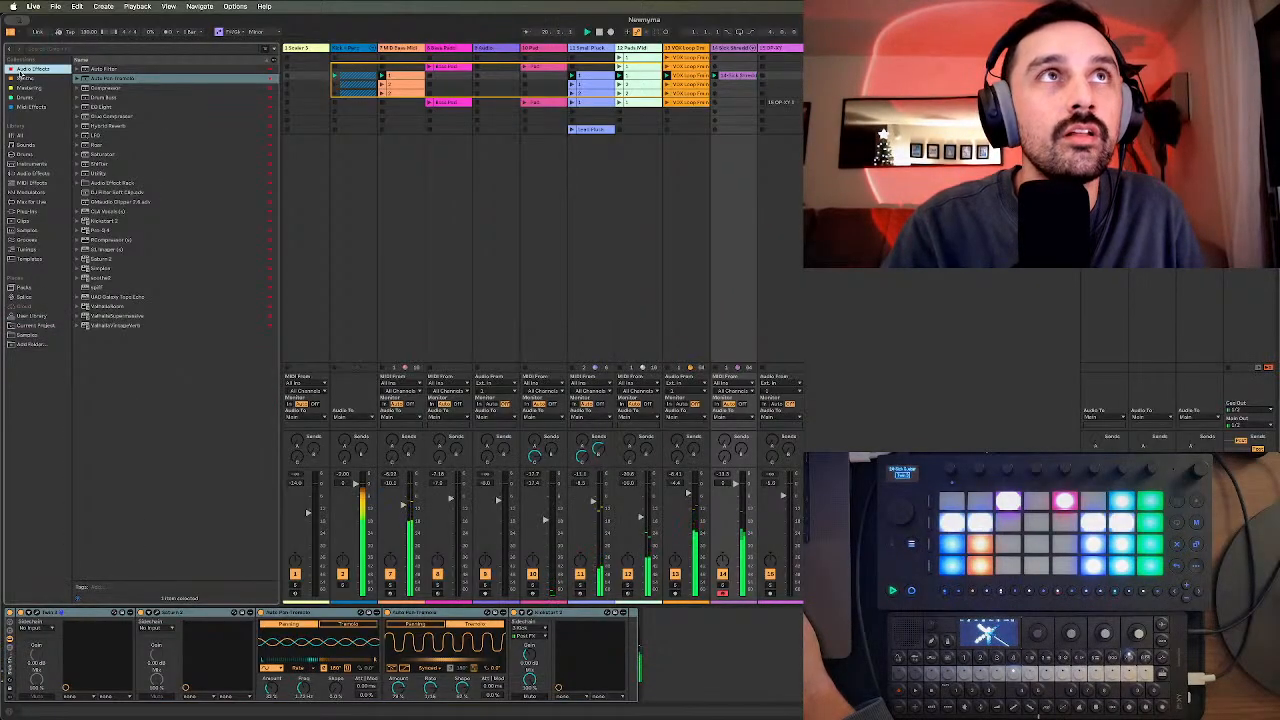
pyautogui.doubleClick(103, 68)
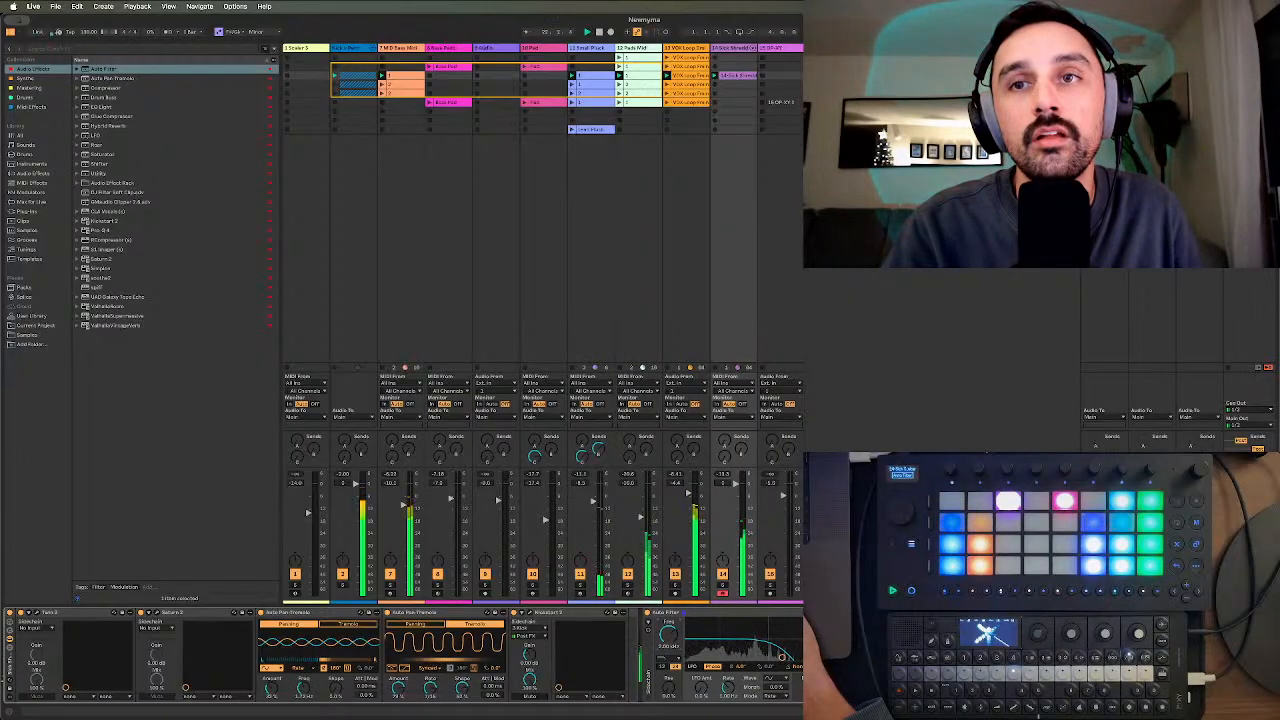
# - Move the guitar clip to the fifth slot, start its loop at bar 9 and play it back with the scene
pyautogui.moveTo(736, 77); pyautogui.dragTo(737, 94)
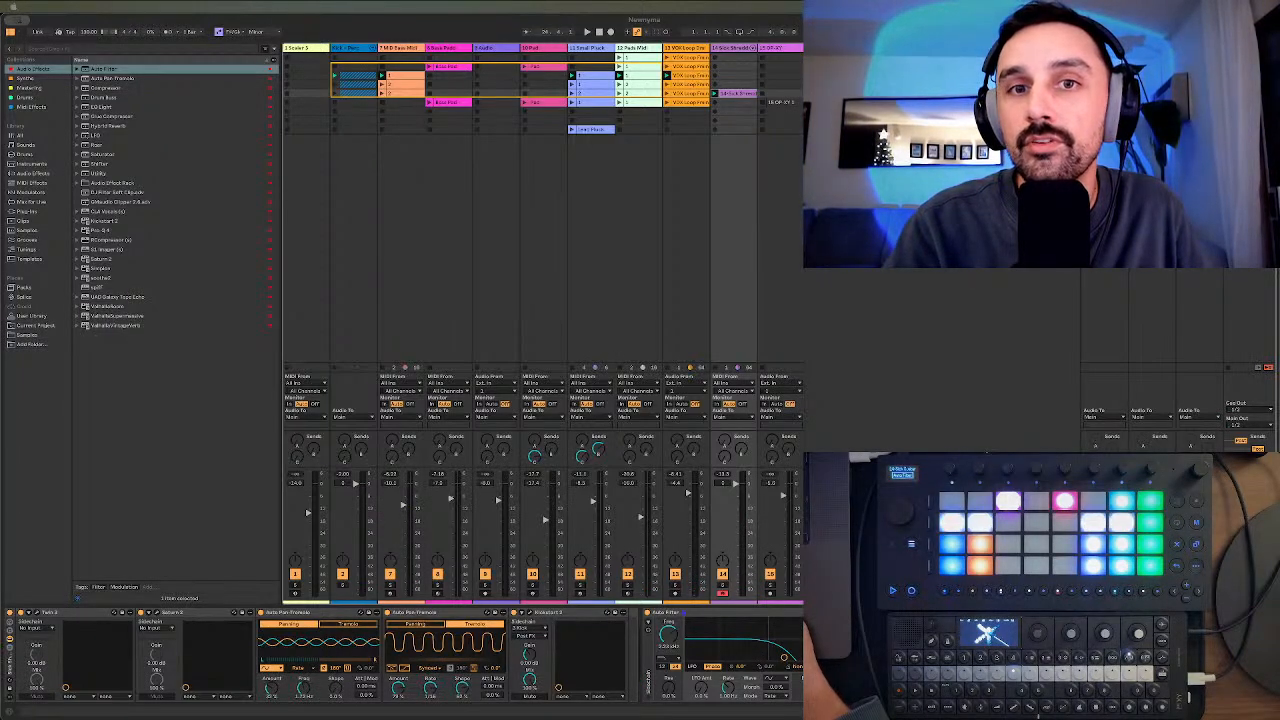
pyautogui.doubleClick(737, 94)
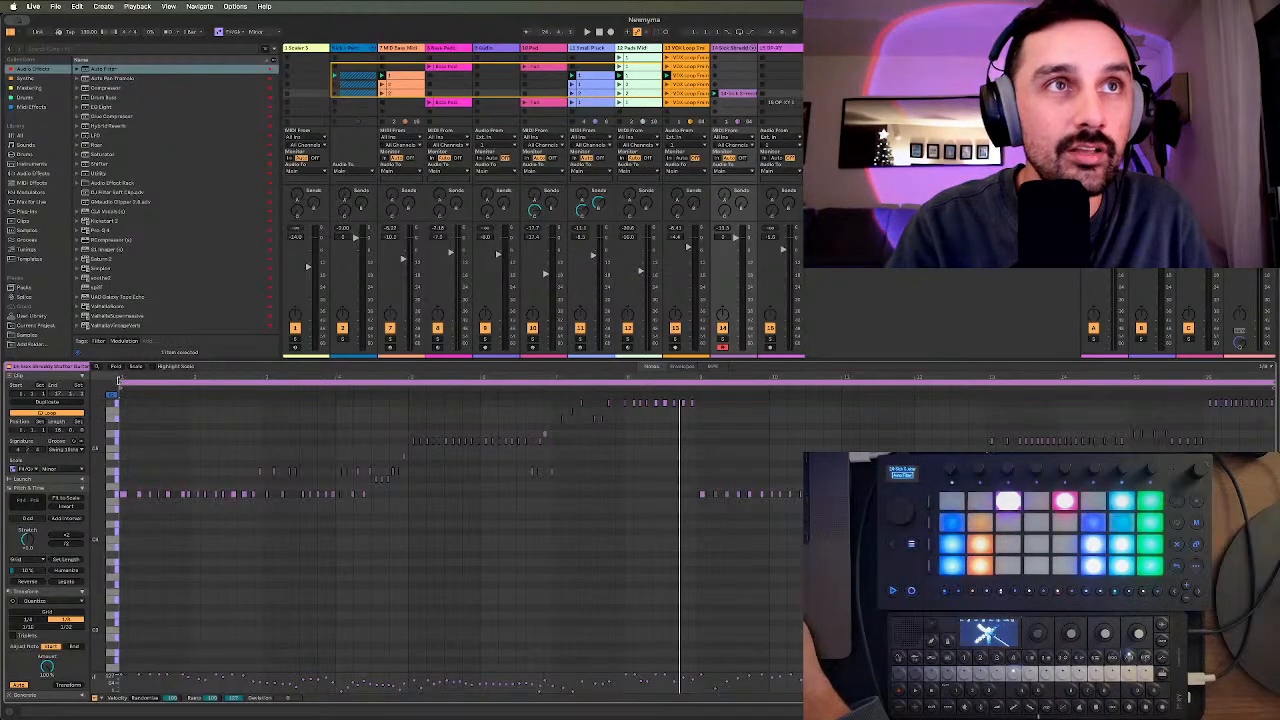
pyautogui.moveTo(121, 383); pyautogui.dragTo(698, 378)
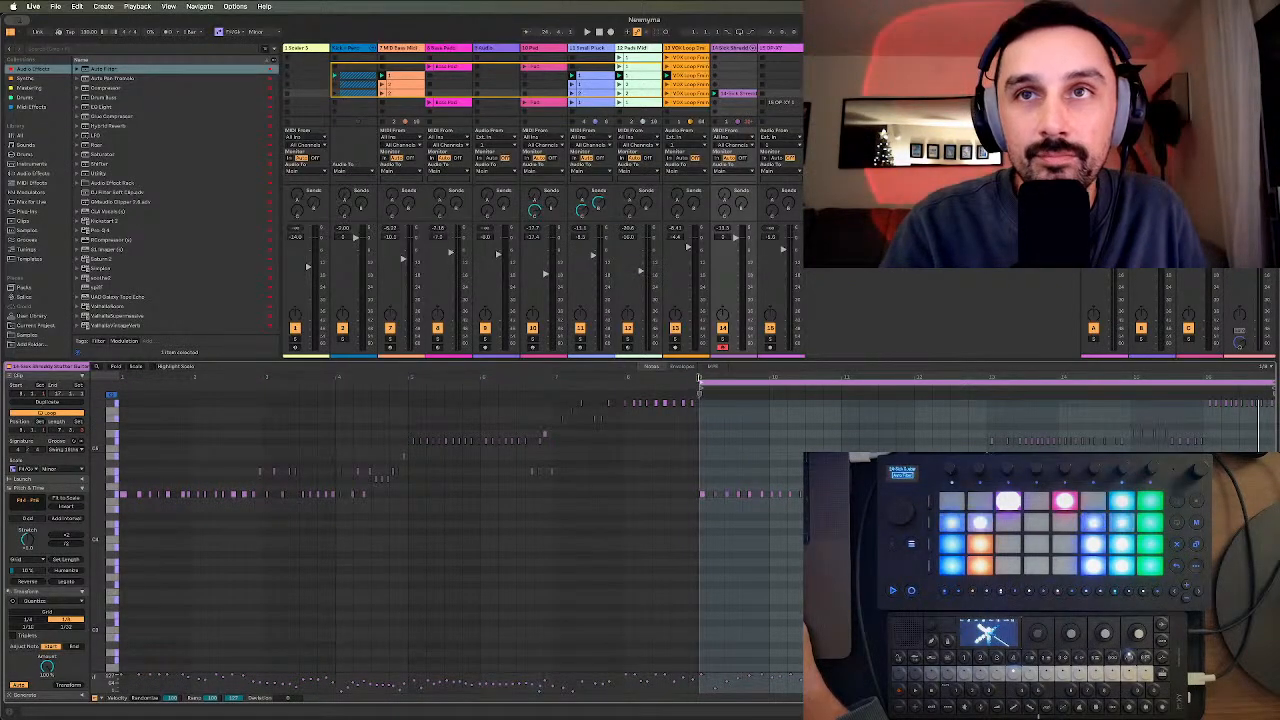
pyautogui.press('space')
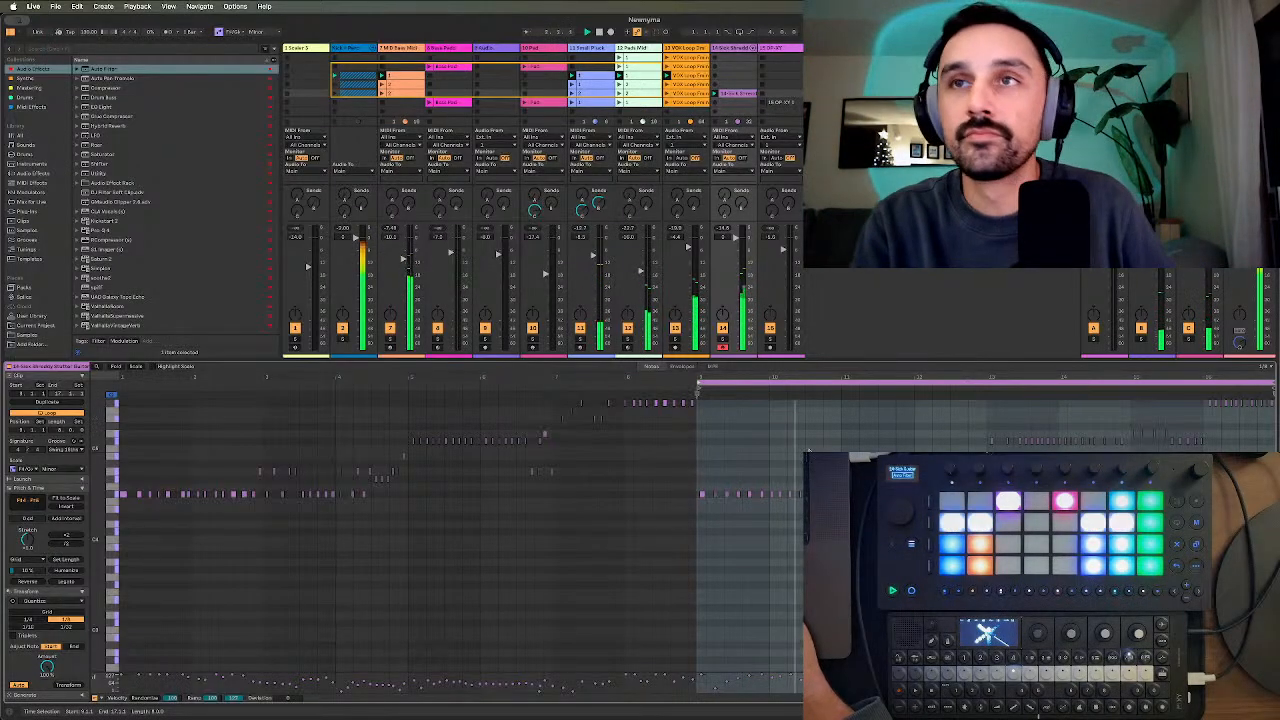
pyautogui.doubleClick(802, 373)
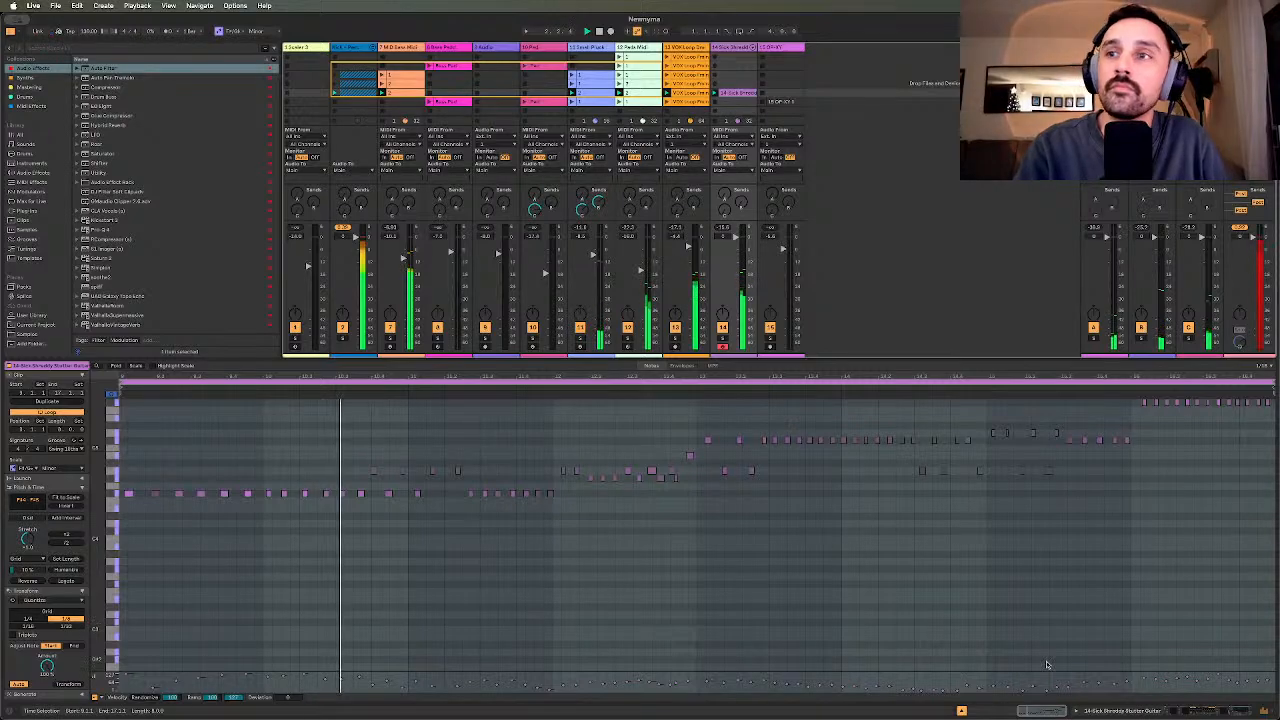
pyautogui.hotkey('shift', 'Tab')
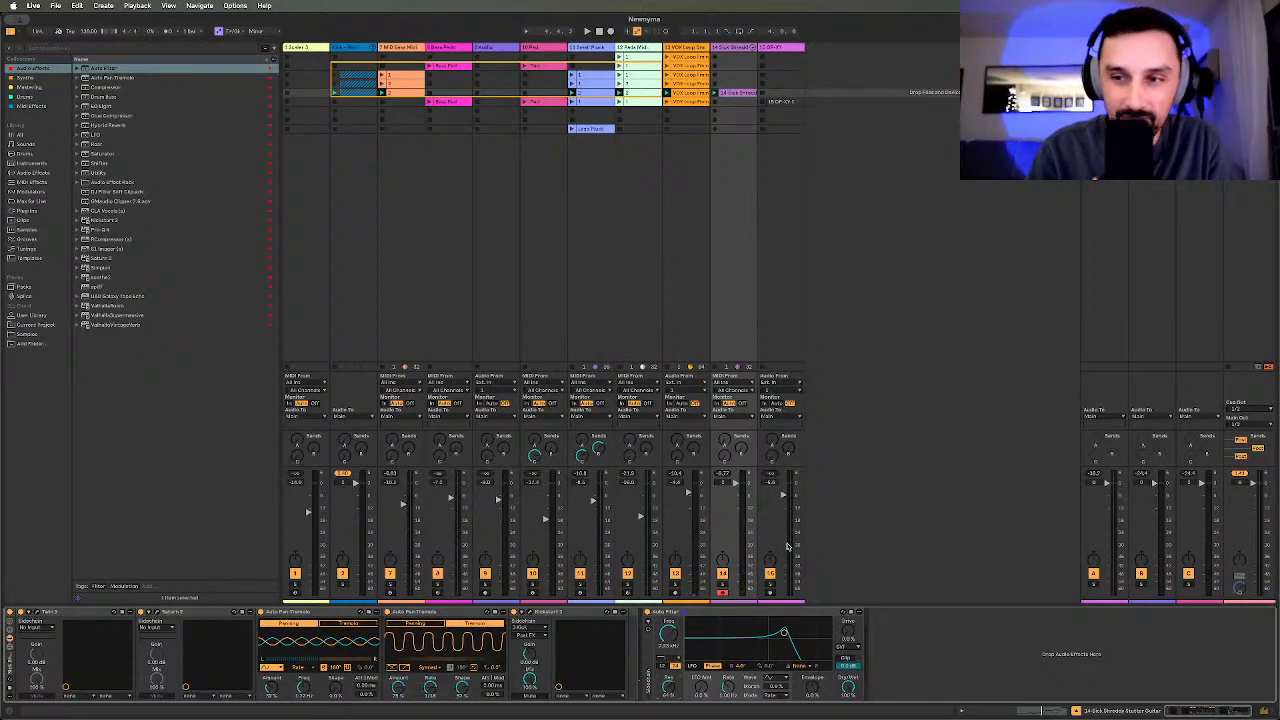
# - Replace the Auto Filter with FabFilter Simplon and pull its low-pass node down in frequency with a raised peak
pyautogui.click(701, 612)
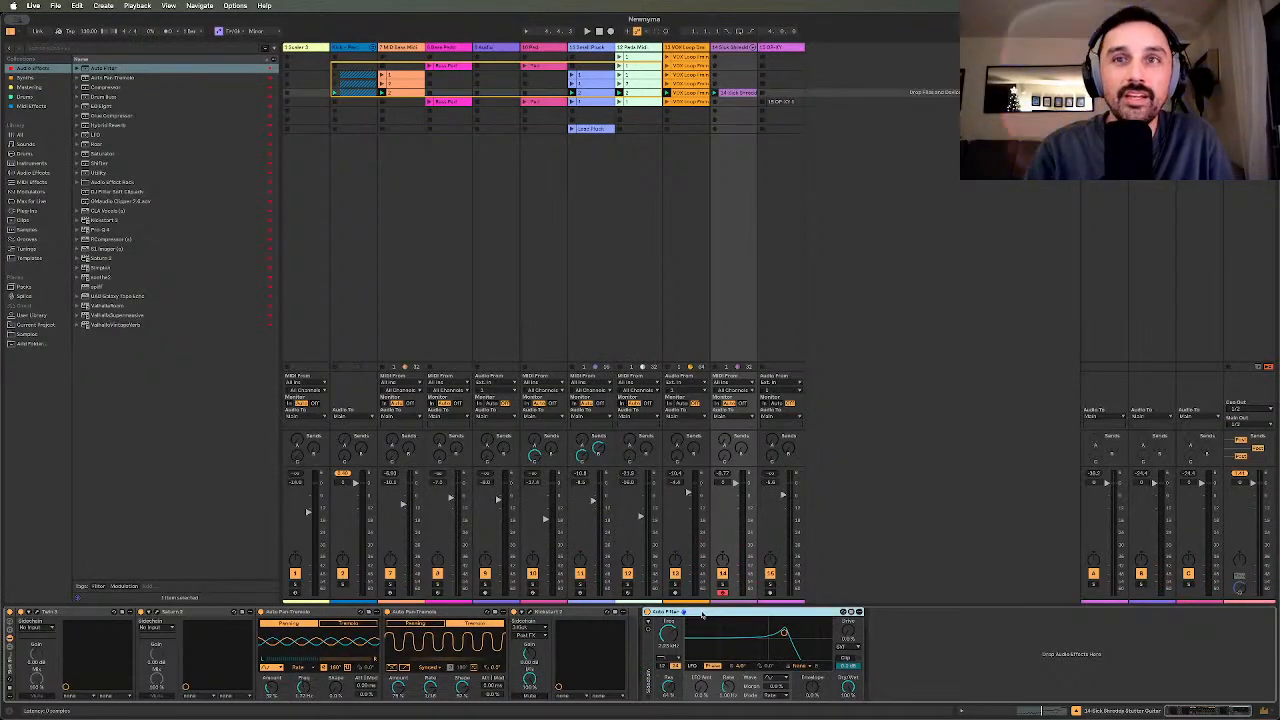
pyautogui.press('Delete')
pyautogui.doubleClick(104, 268)
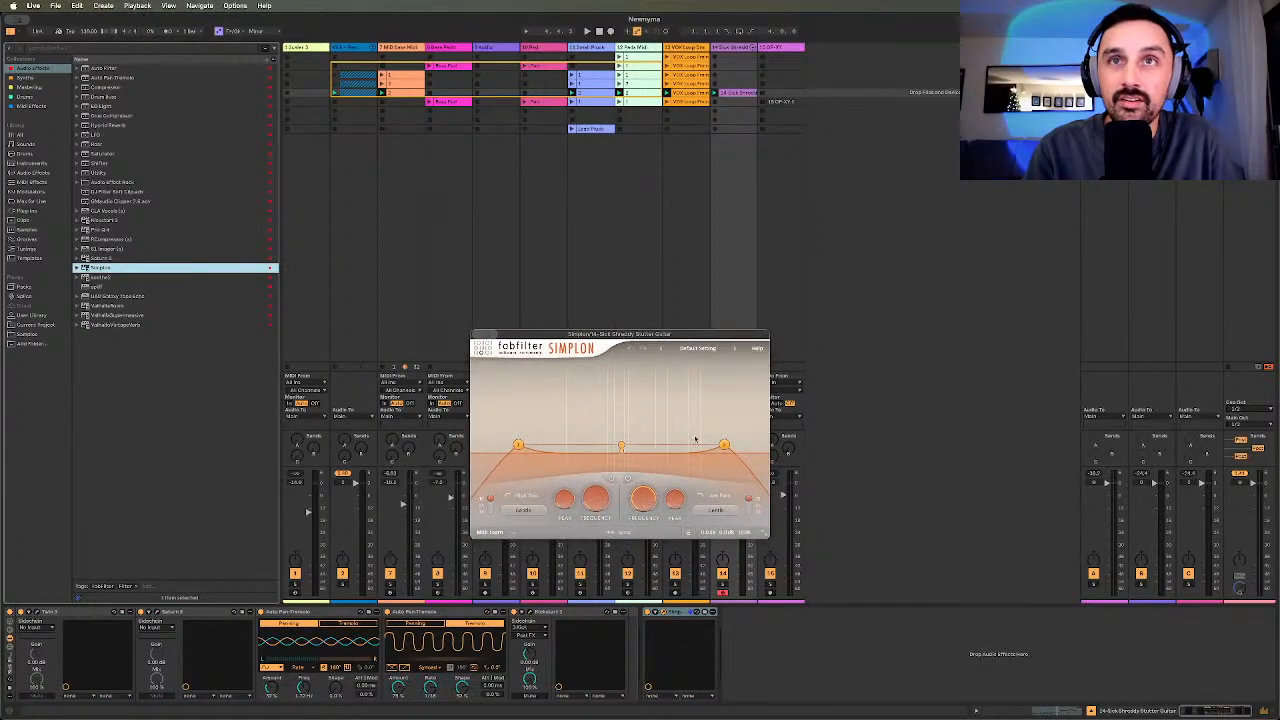
pyautogui.press('space')
pyautogui.moveTo(724, 446); pyautogui.dragTo(611, 407)
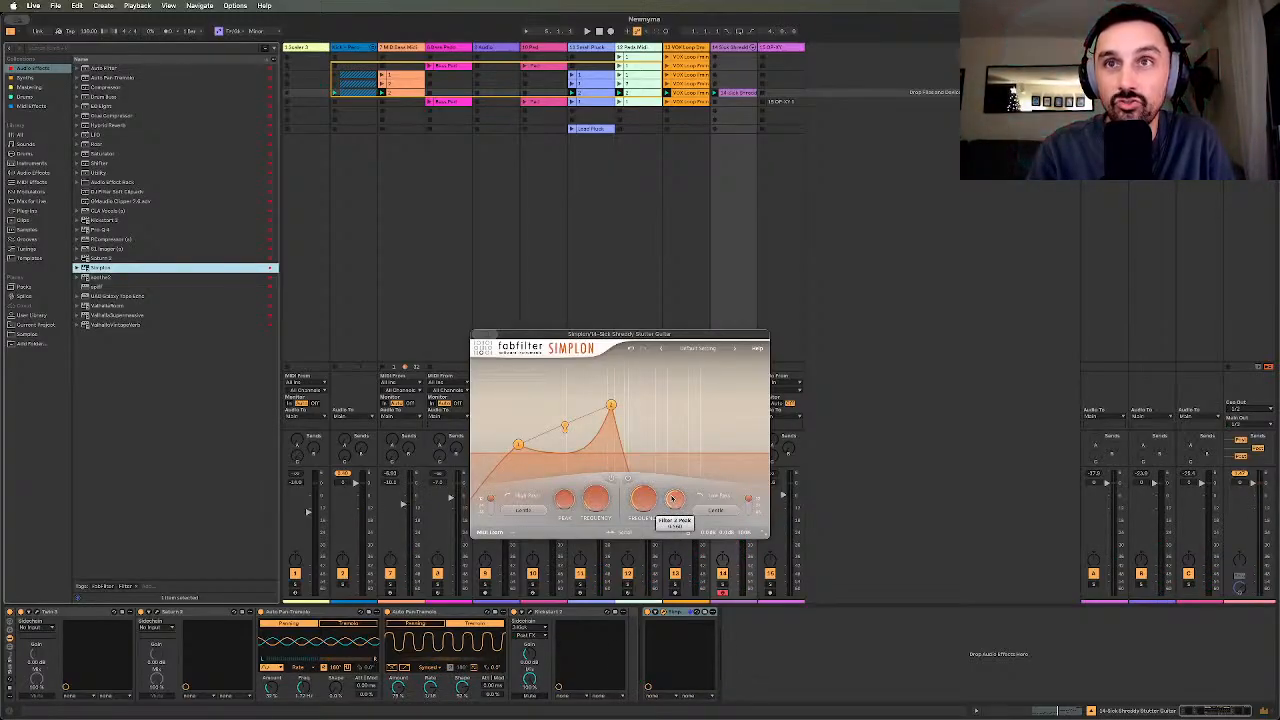
pyautogui.moveTo(673, 498)
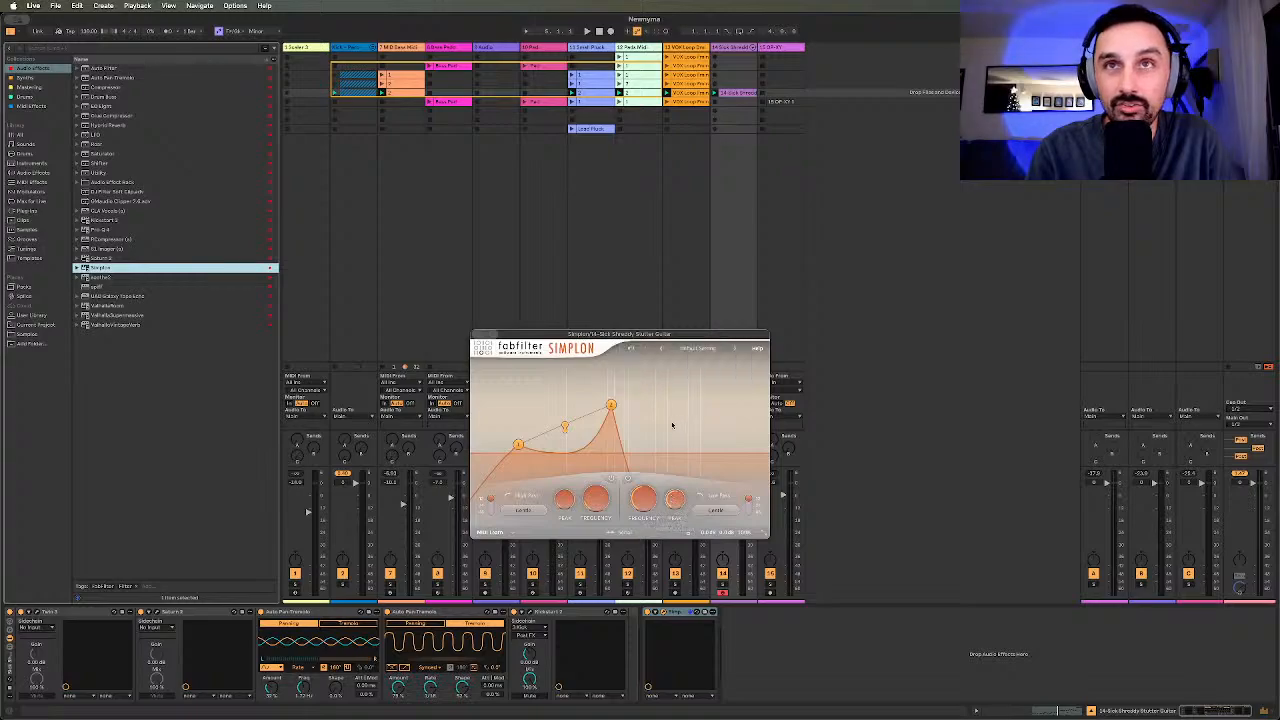
pyautogui.moveTo(555, 341); pyautogui.dragTo(795, 277)
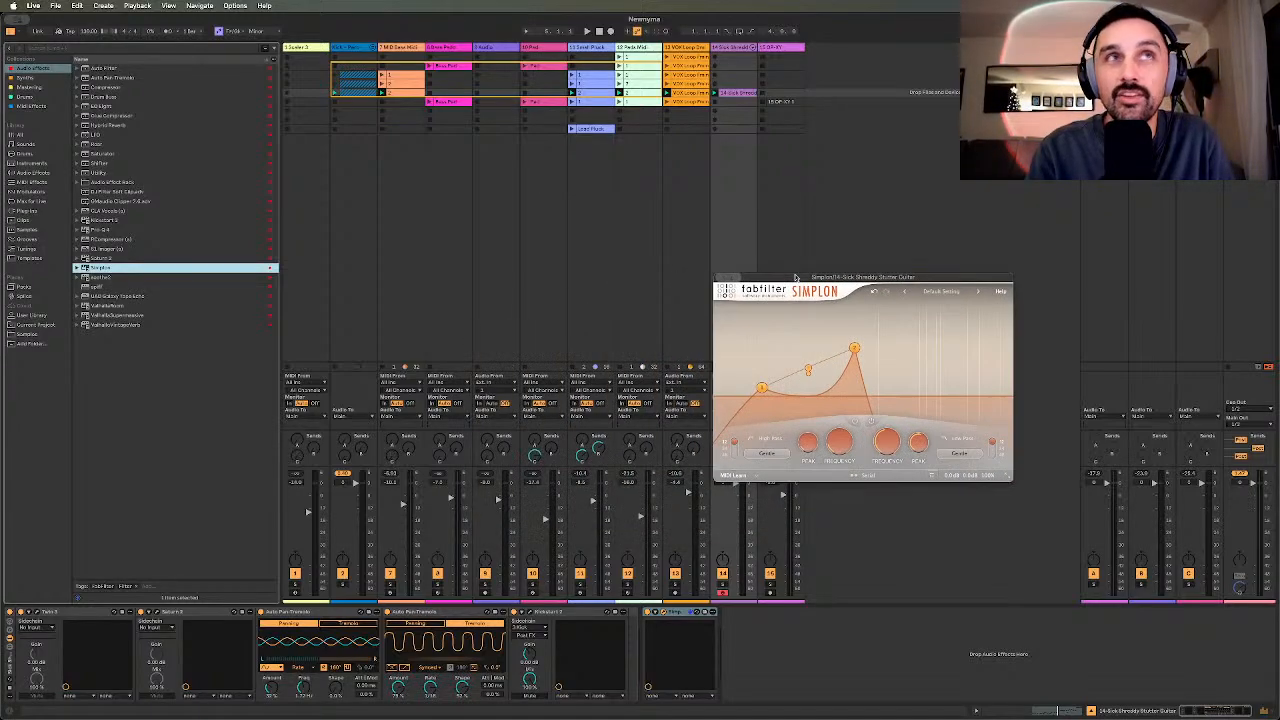
# - Insert an Auto Filter before Simplon, and move Simplon's low-pass node higher in frequency while flattening both filter peaks
pyautogui.moveTo(70, 71); pyautogui.dragTo(688, 563)
pyautogui.moveTo(741, 611); pyautogui.dragTo(649, 611)
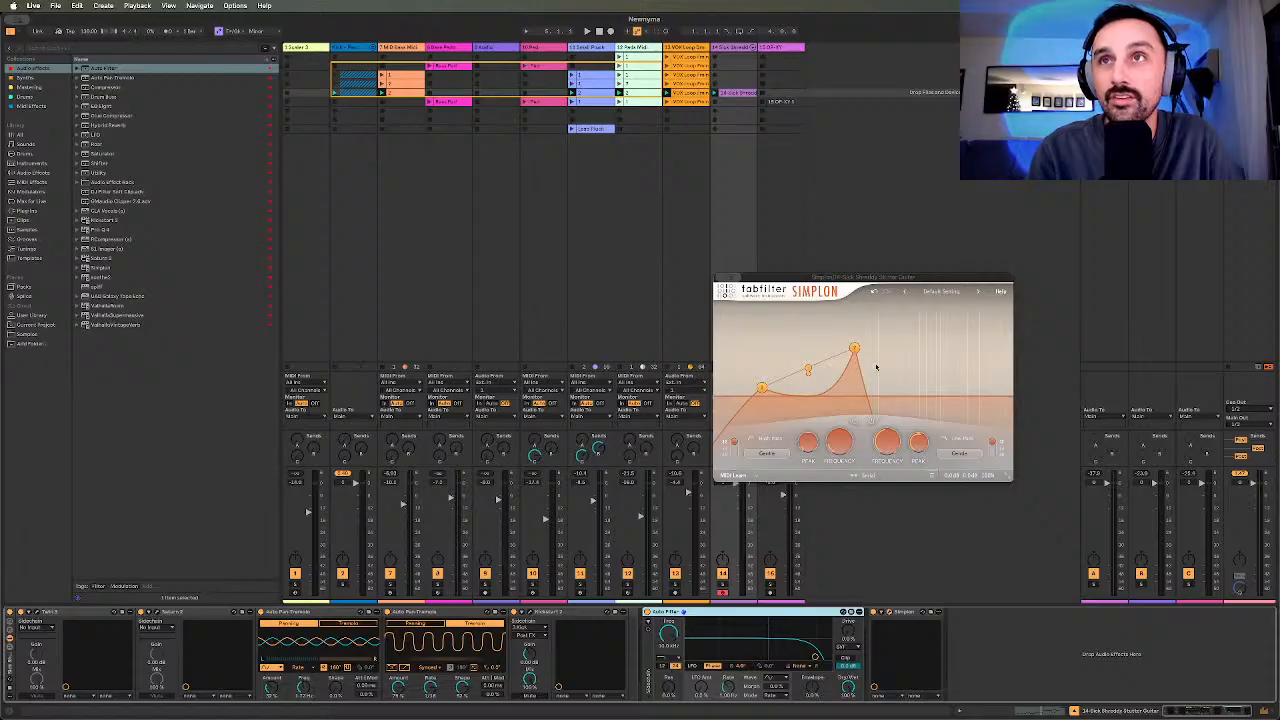
pyautogui.moveTo(853, 349); pyautogui.dragTo(945, 412)
pyautogui.moveTo(762, 390); pyautogui.dragTo(762, 397)
# - Bypass Simplon, raise both low-pass resonances, and sweep the Auto Filter cutoff down to about 2.8 kHz during playback
pyautogui.click(872, 617)
pyautogui.moveTo(815, 657); pyautogui.dragTo(815, 638)
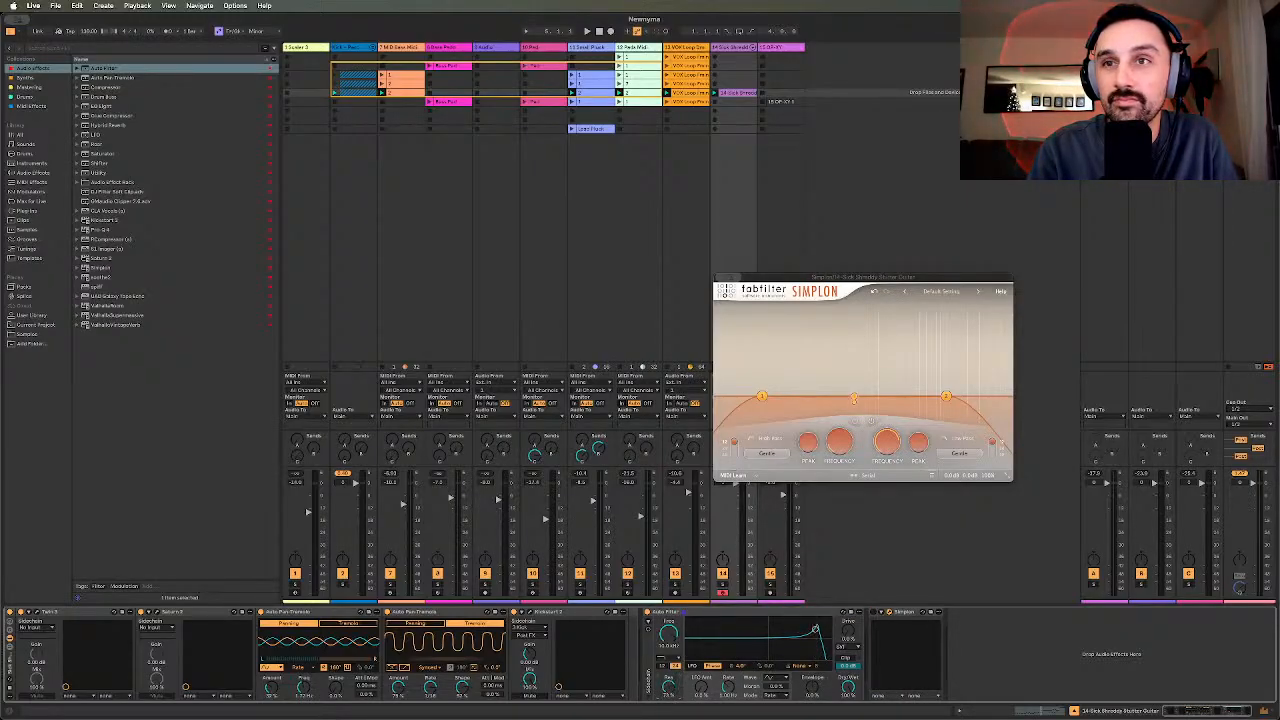
pyautogui.moveTo(910, 448); pyautogui.dragTo(977, 368)
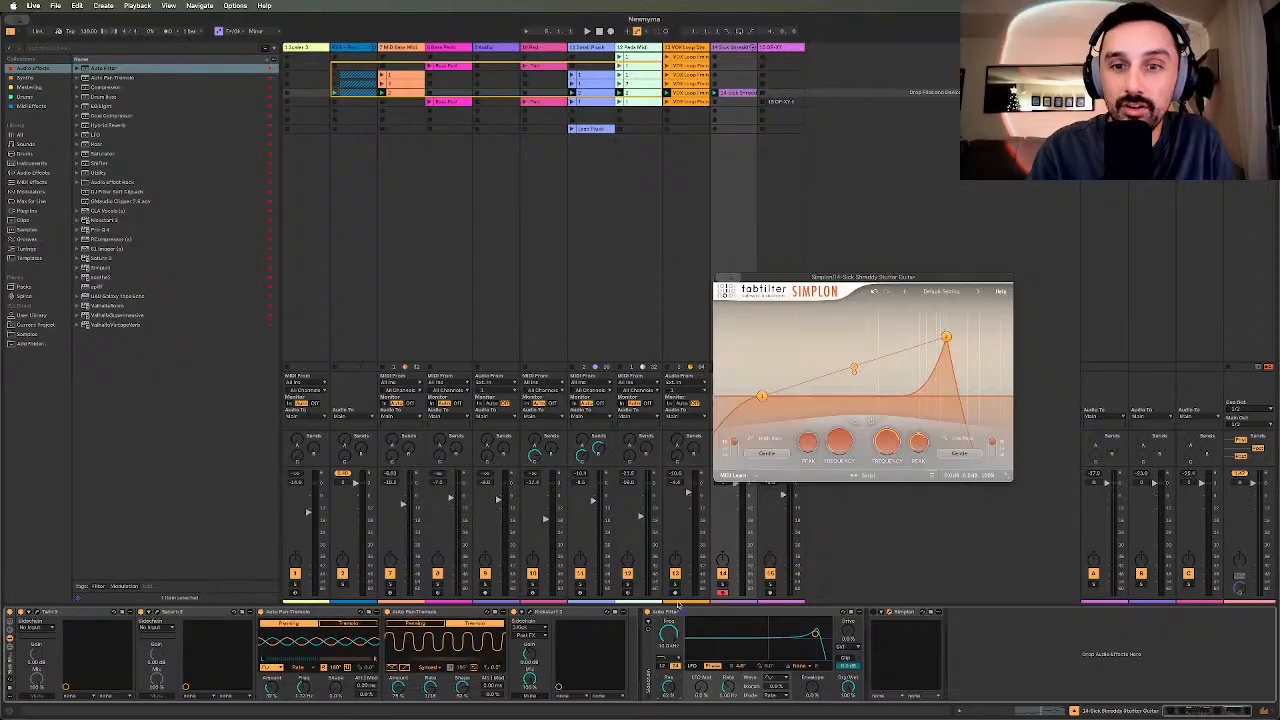
pyautogui.press('space')
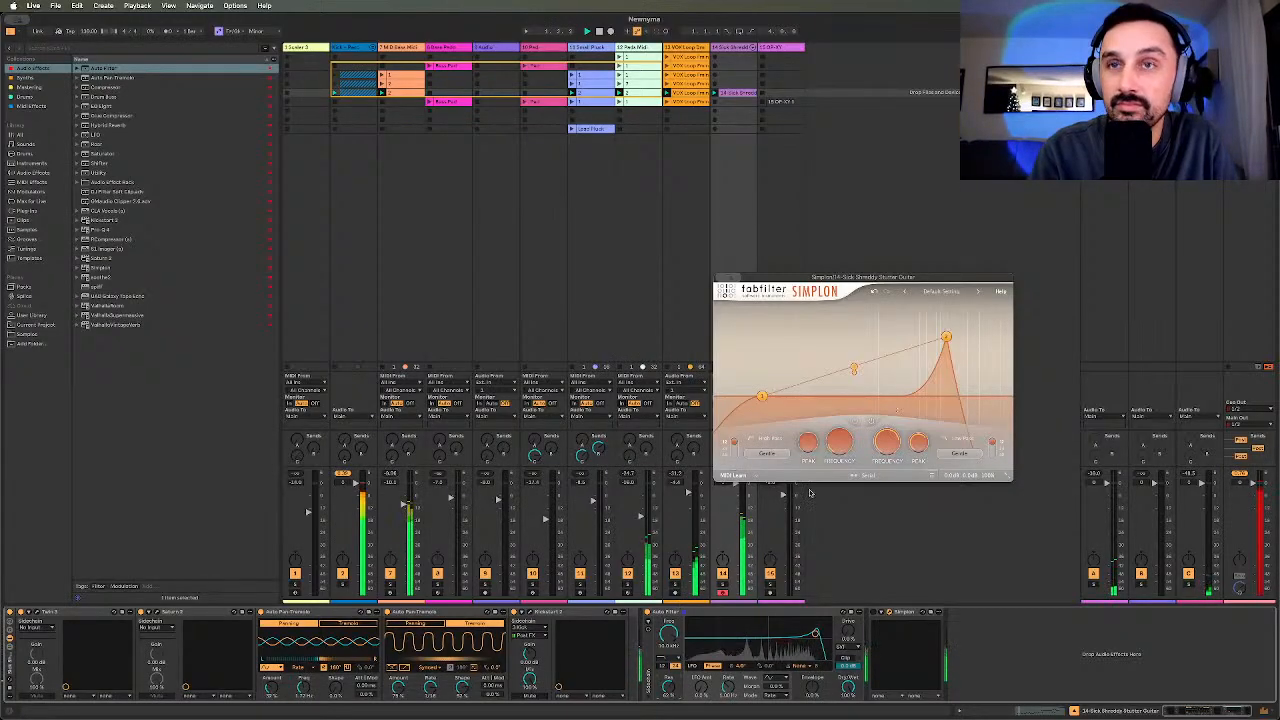
pyautogui.moveTo(815, 635); pyautogui.dragTo(787, 634)
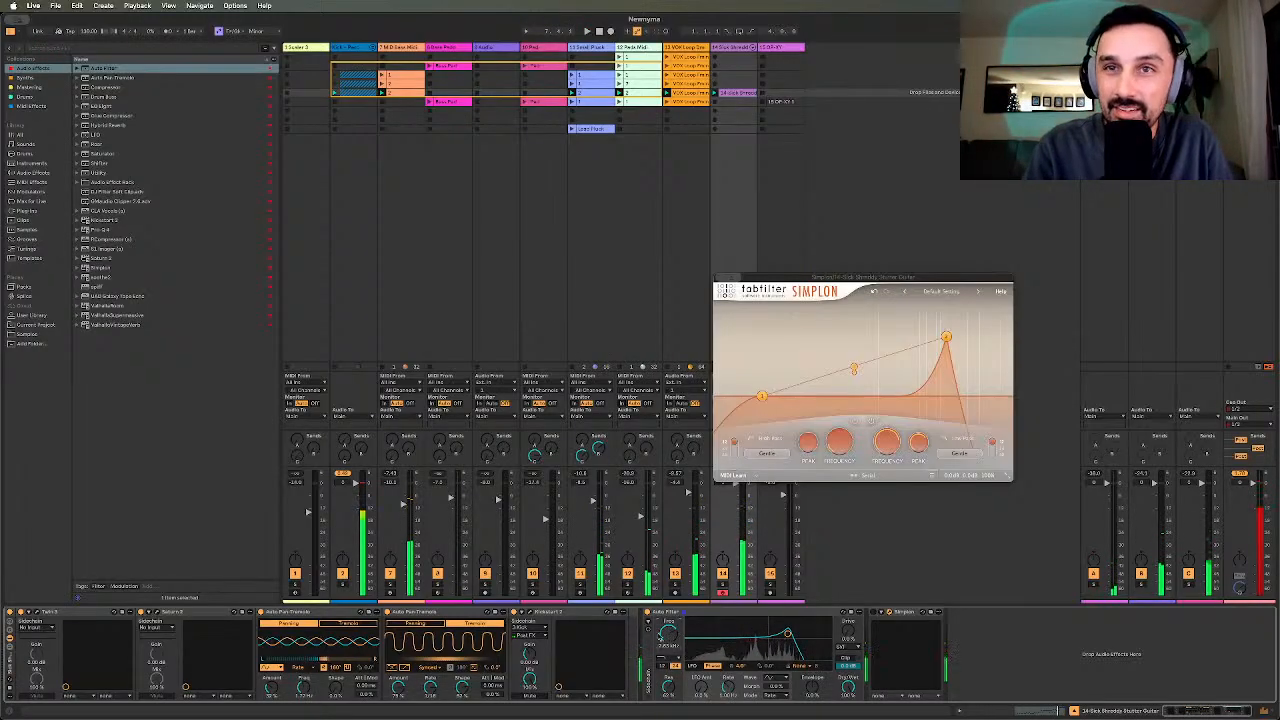
# - Enable Simplon in place of the Auto Filter, lower its low-pass frequency to about 1.9 kHz during playback and close its window
pyautogui.click(649, 613)
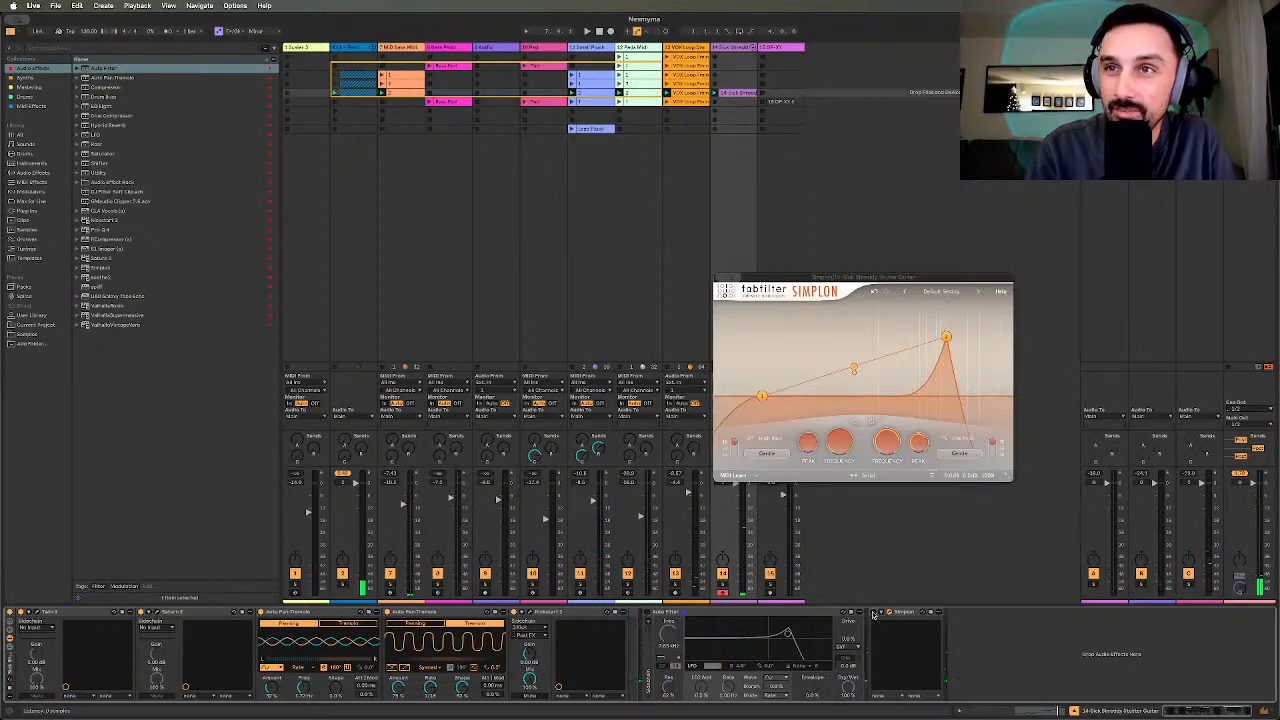
pyautogui.press('space')
pyautogui.click(947, 337)
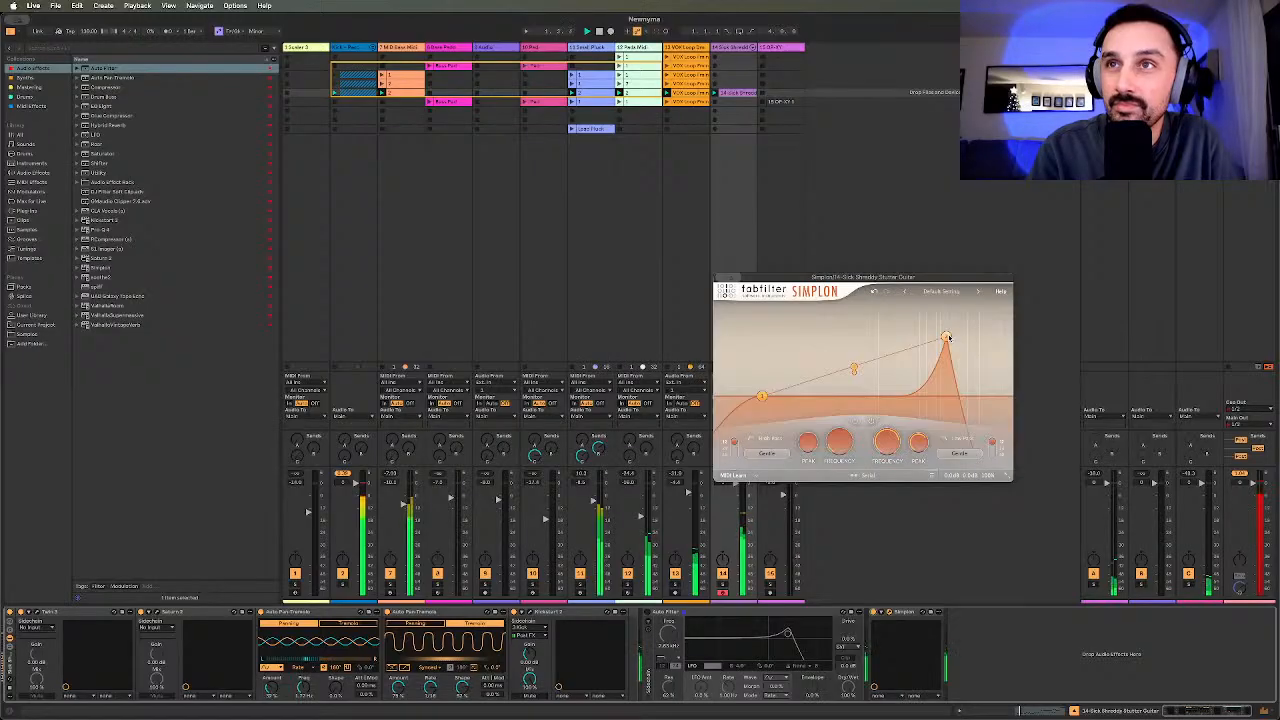
pyautogui.moveTo(886, 444); pyautogui.dragTo(881, 465)
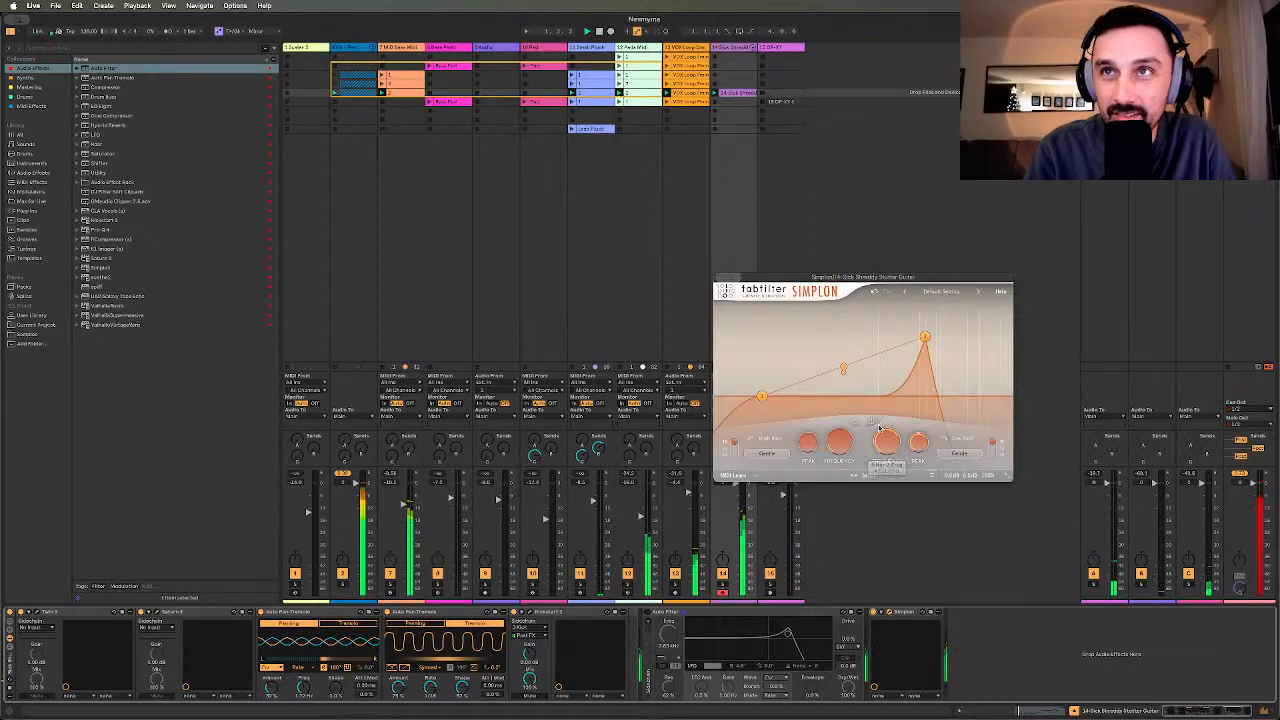
pyautogui.moveTo(882, 441); pyautogui.dragTo(876, 466)
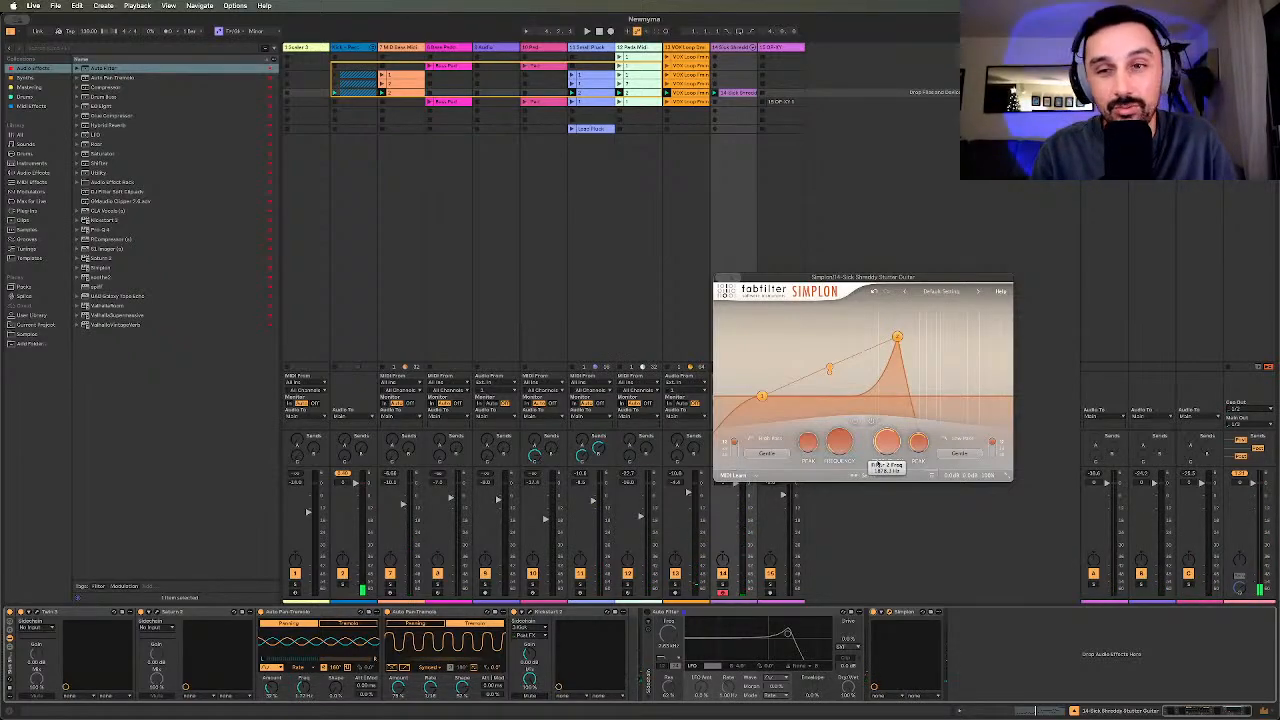
pyautogui.press('super+Tab')
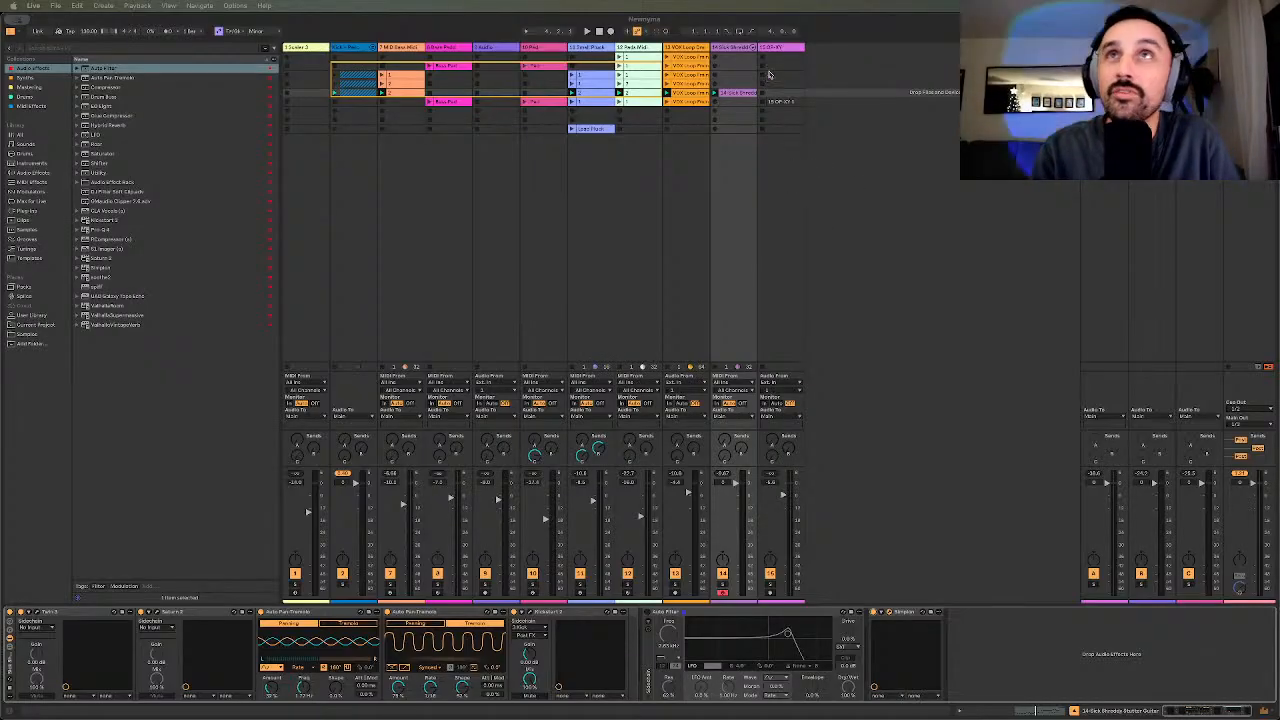
pyautogui.press('super+Tab')
pyautogui.click(731, 277)
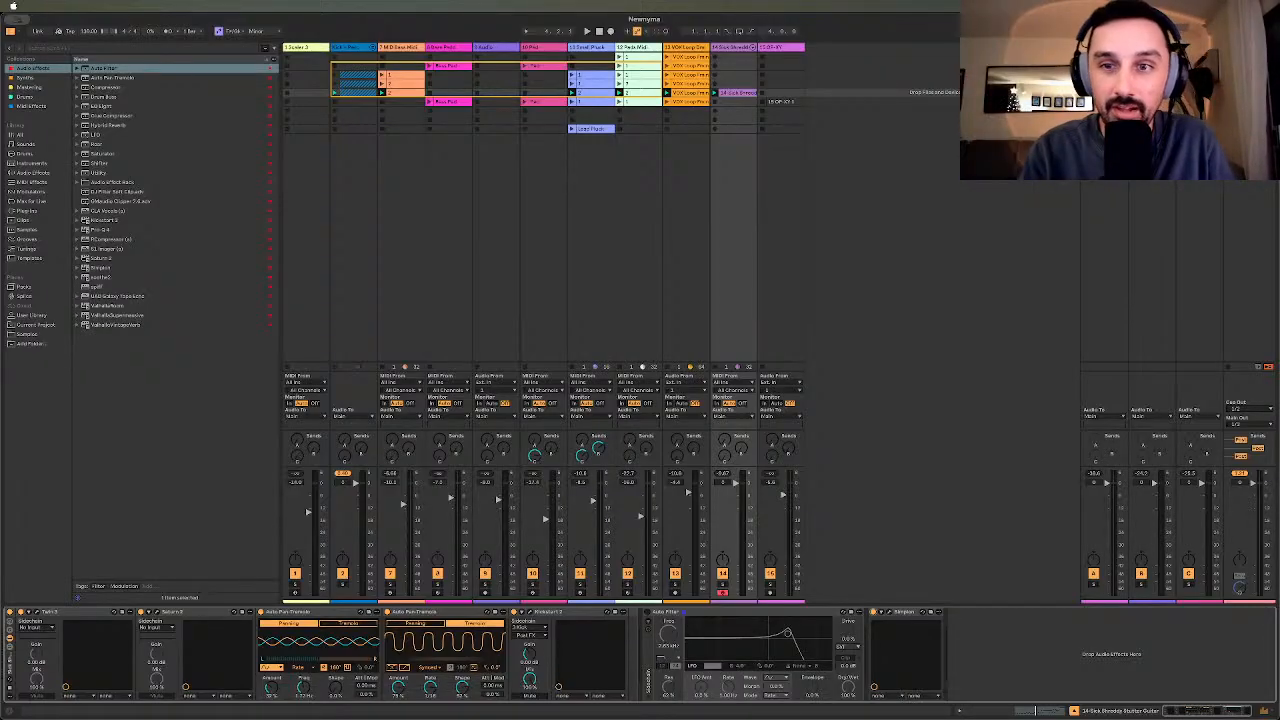
# - Launch the first scene and move the guitar clip down to the sixth slot of its track
pyautogui.click(1230, 57)
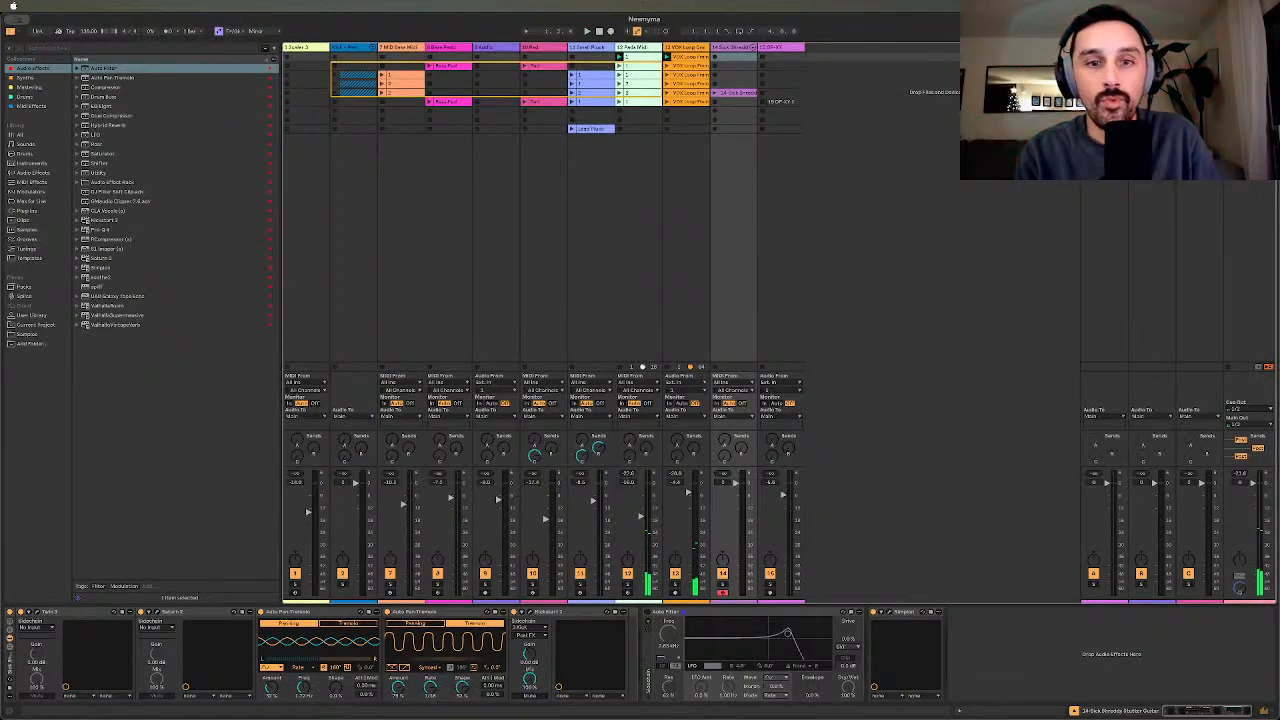
pyautogui.click(724, 93)
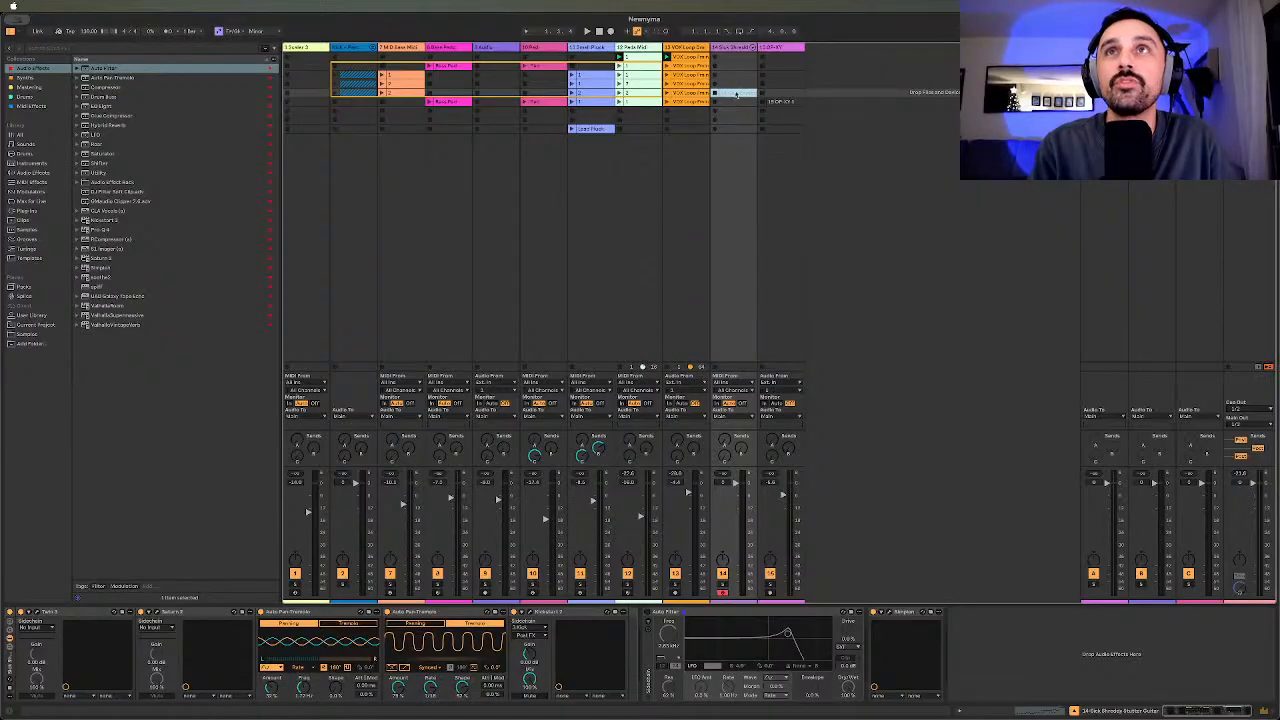
pyautogui.click(736, 101)
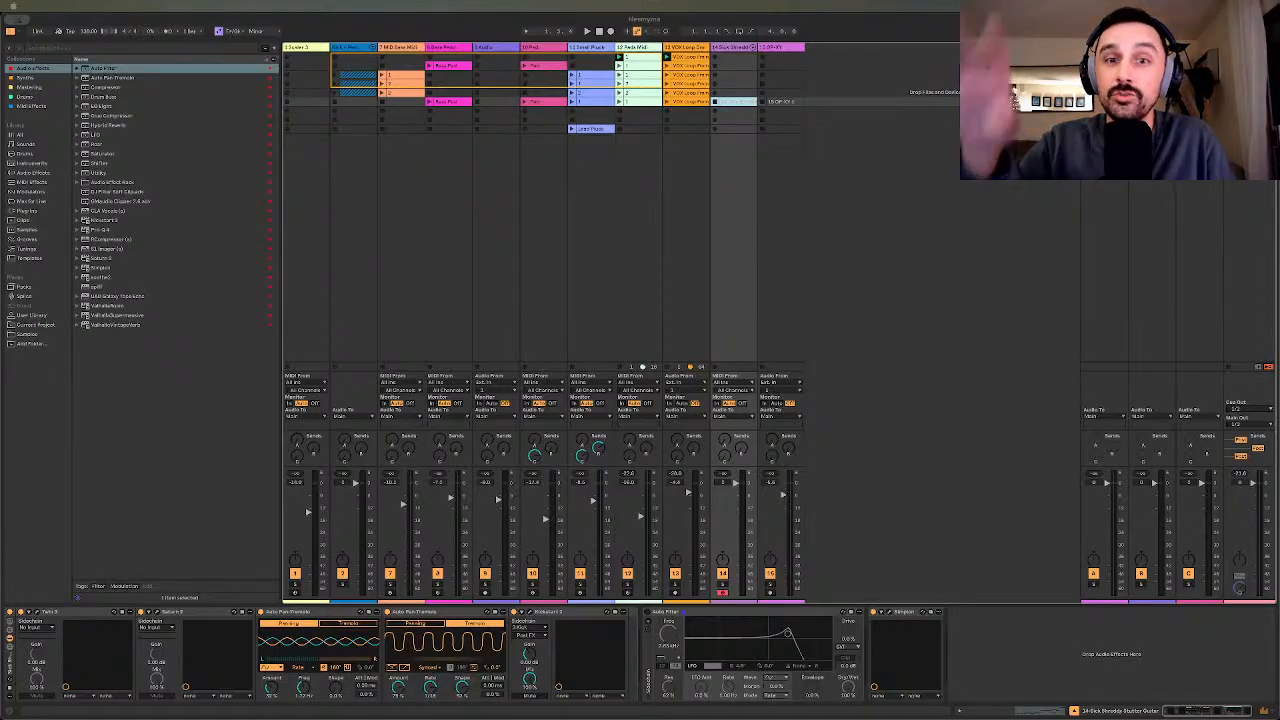
pyautogui.click(928, 400)
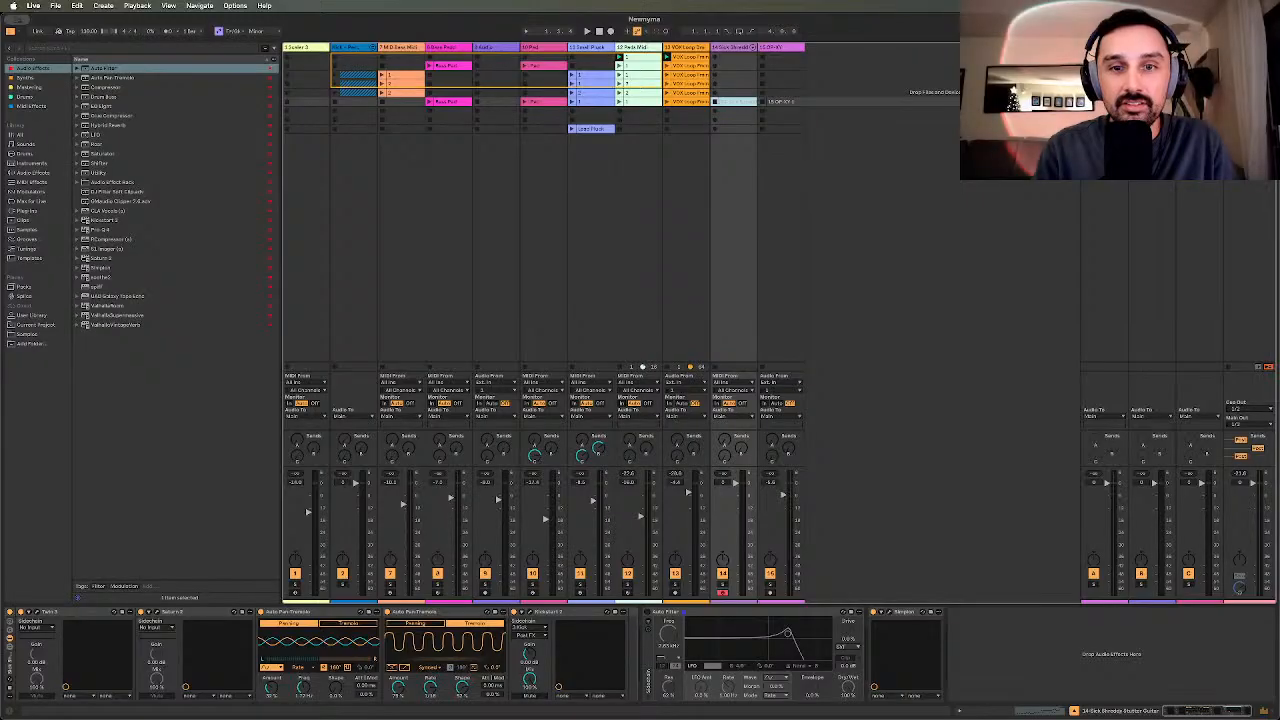
pyautogui.click(820, 169)
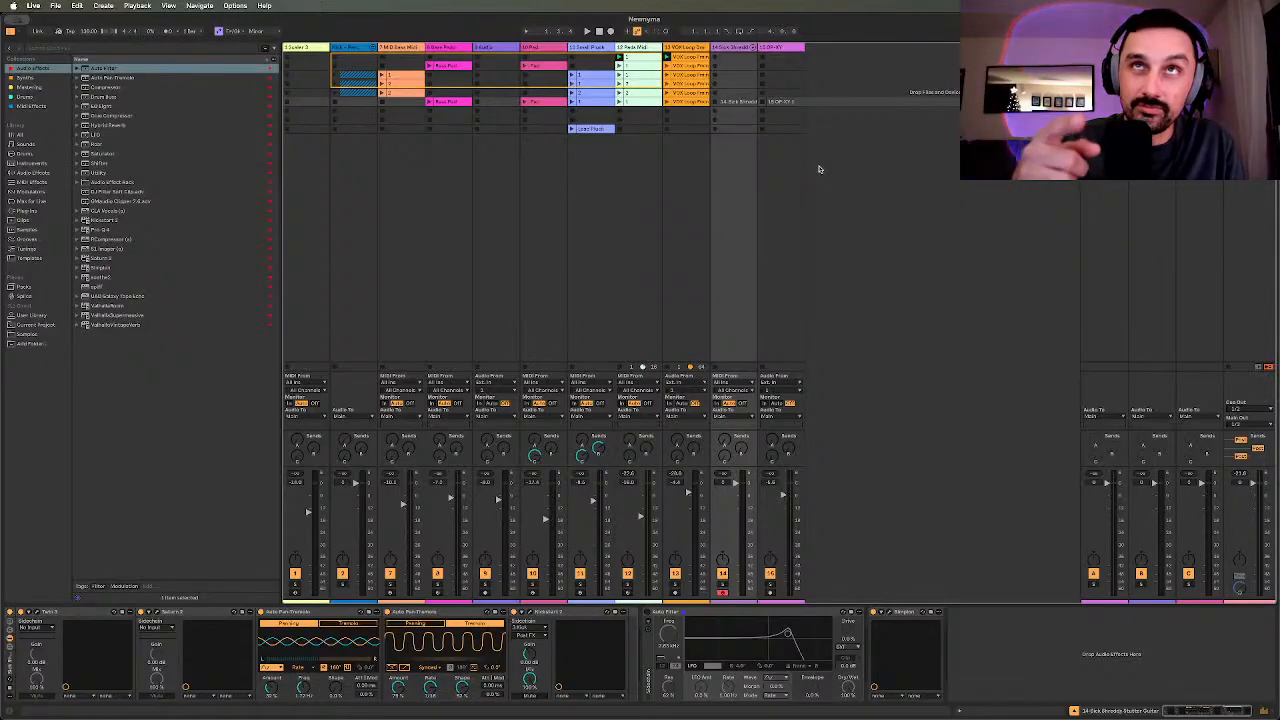
# - Show the Arrangement, return all tracks to arrangement playback and stop the transport
pyautogui.press('Tab')
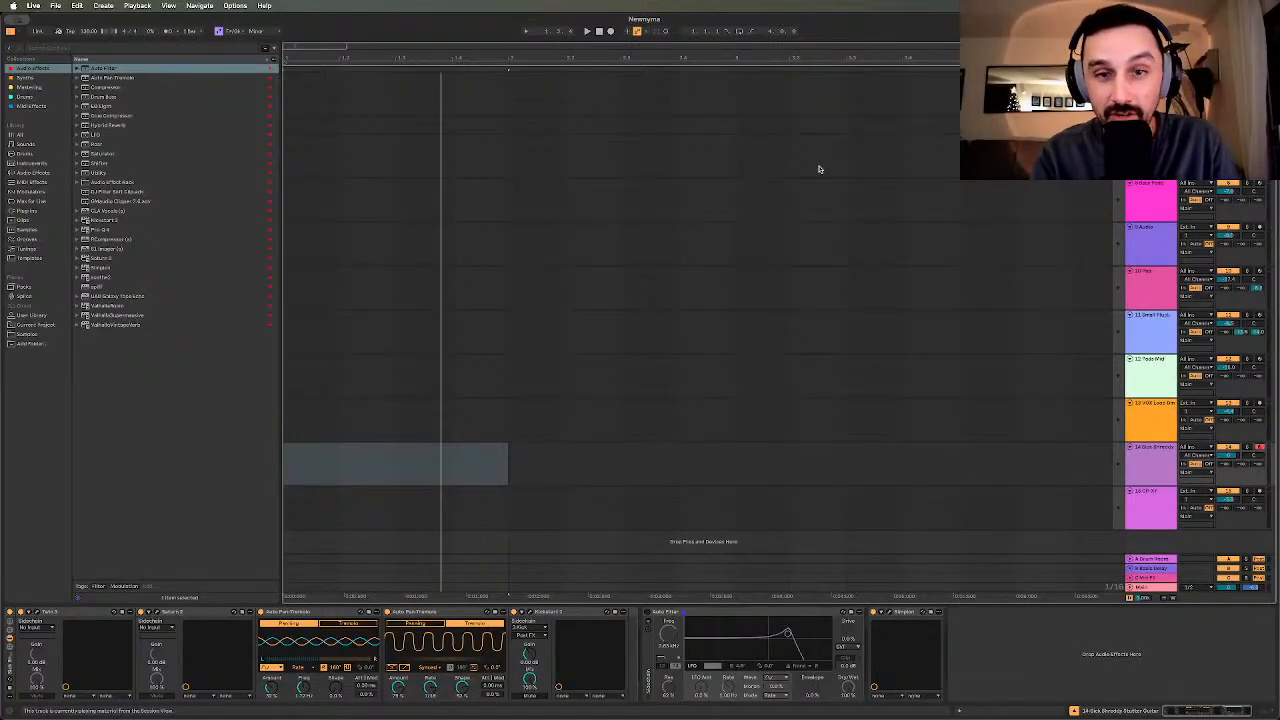
pyautogui.press('Tab')
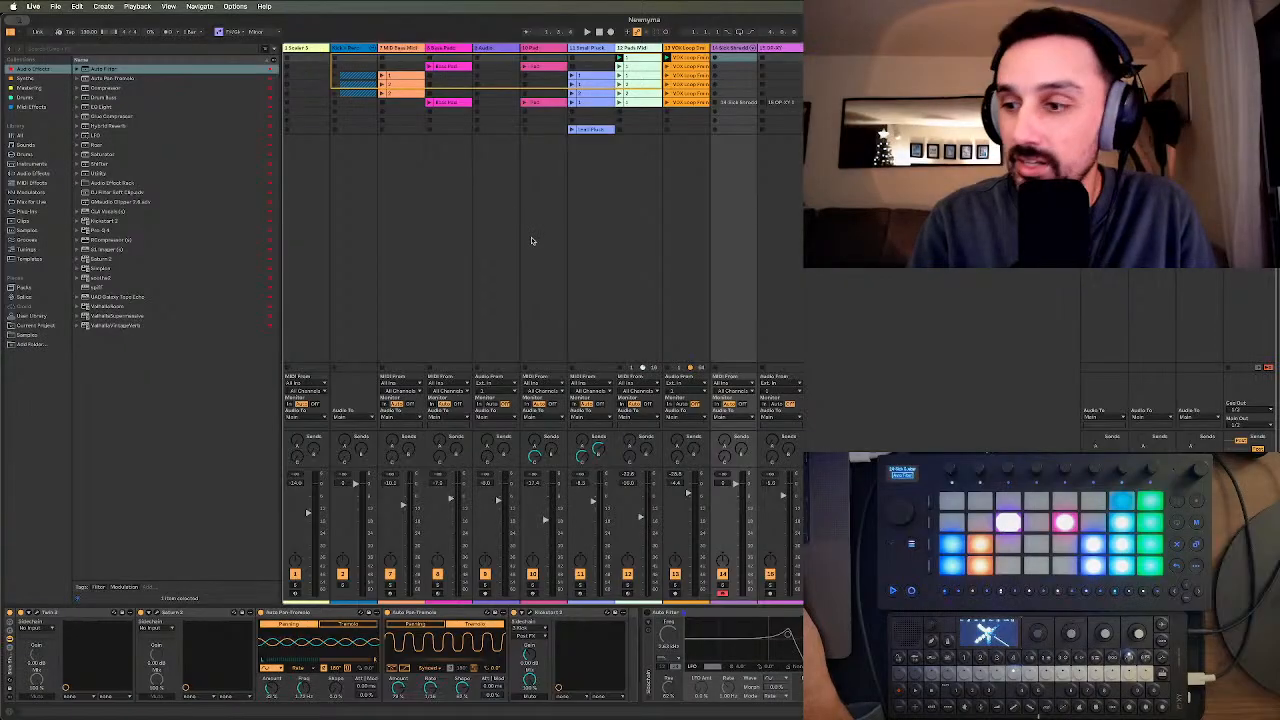
pyautogui.press('Tab')
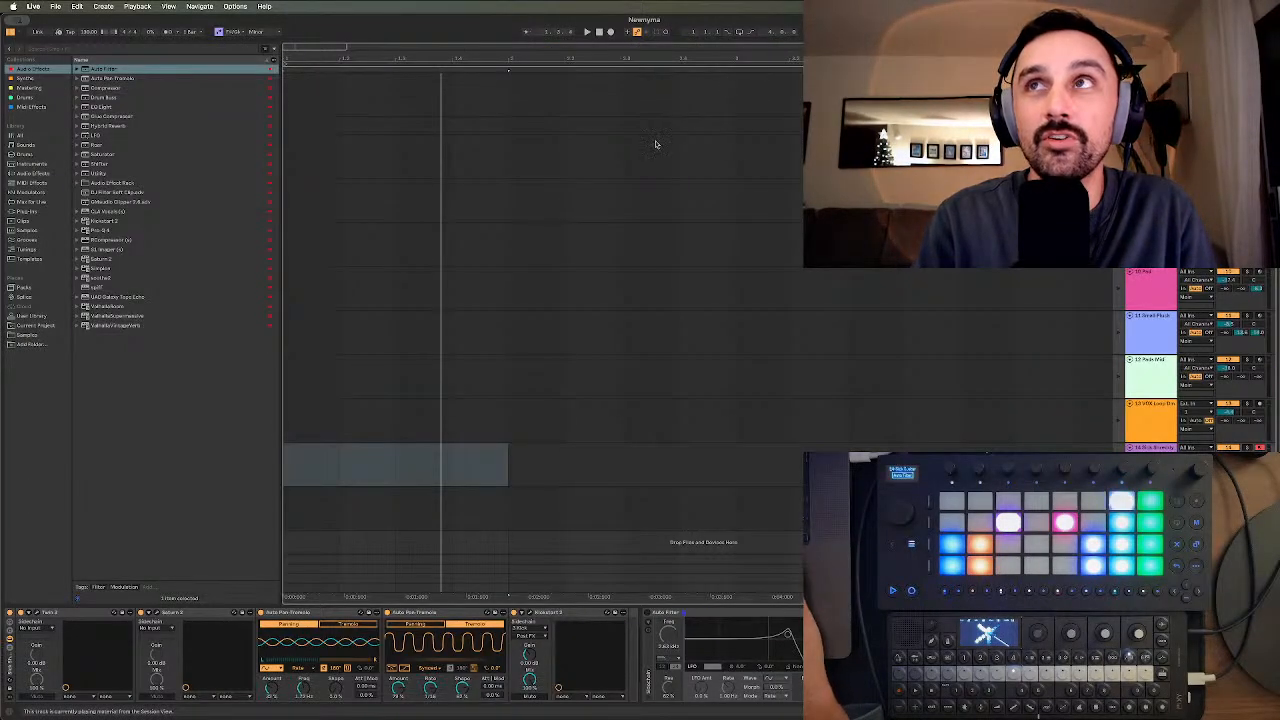
pyautogui.click(1118, 68)
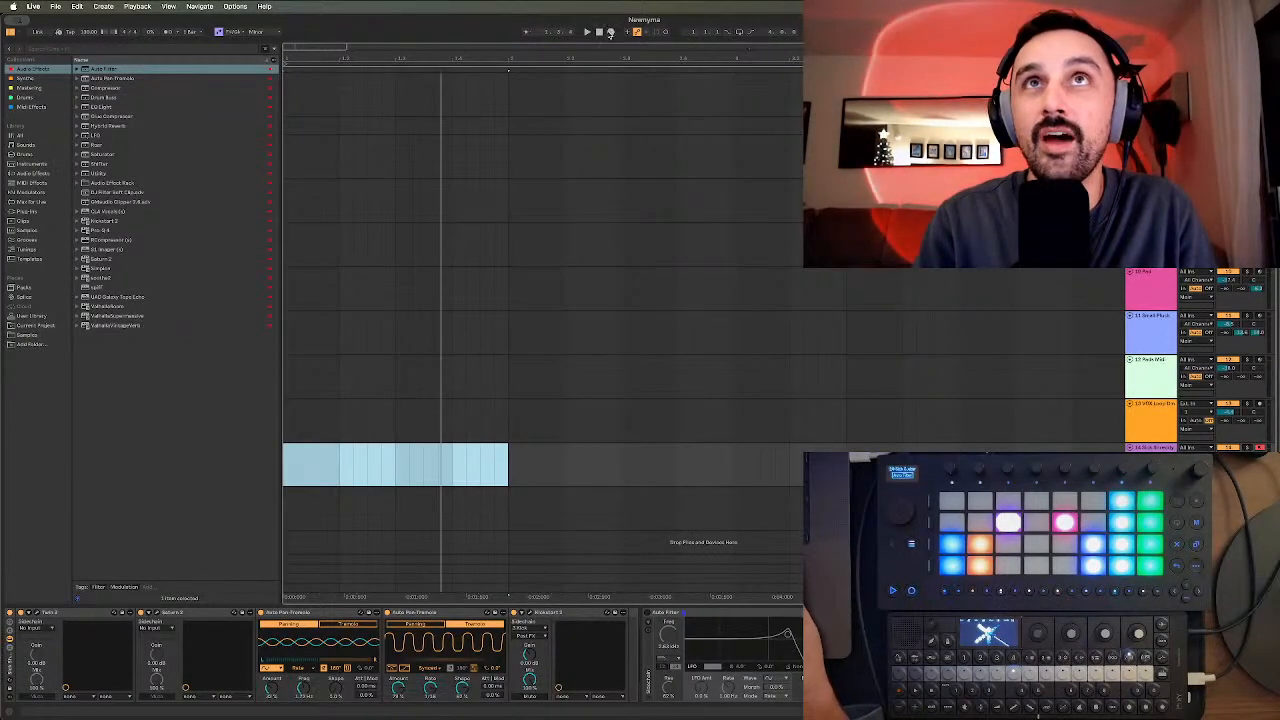
pyautogui.click(598, 32)
# - Start recording the session clips into the Arrangement, check the timeline and return to the Session view
pyautogui.press('Tab')
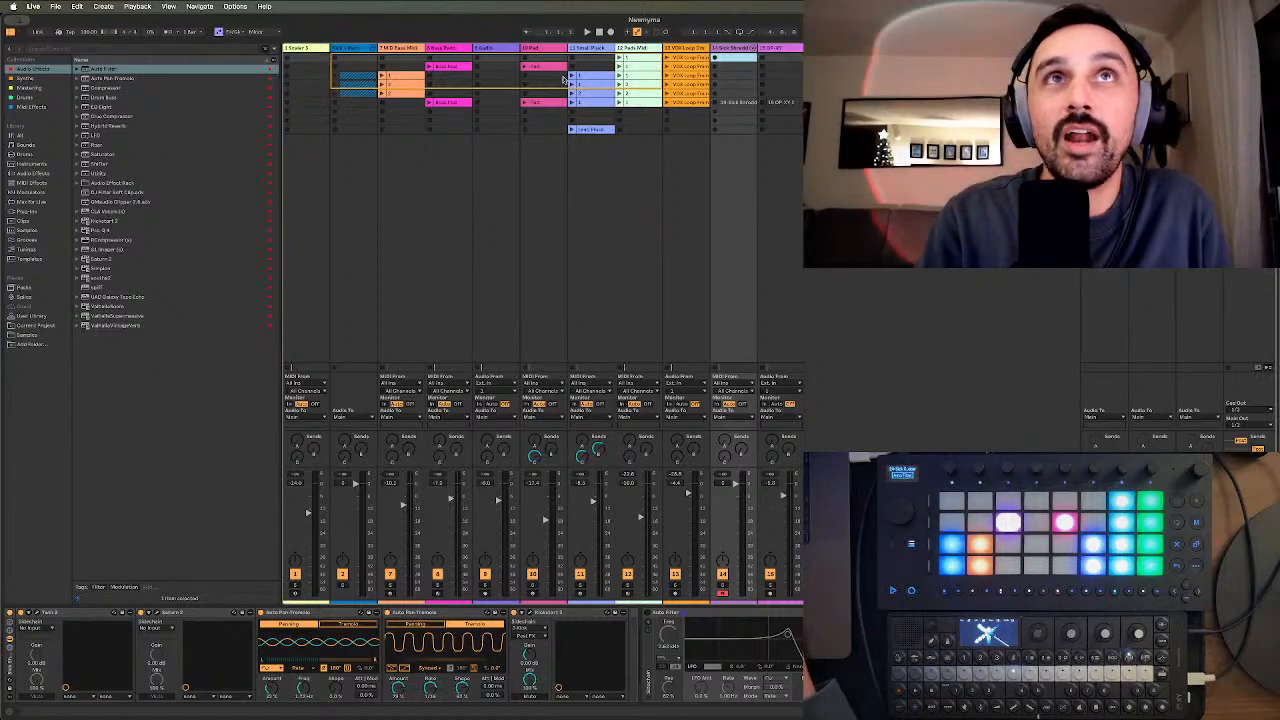
pyautogui.click(611, 32)
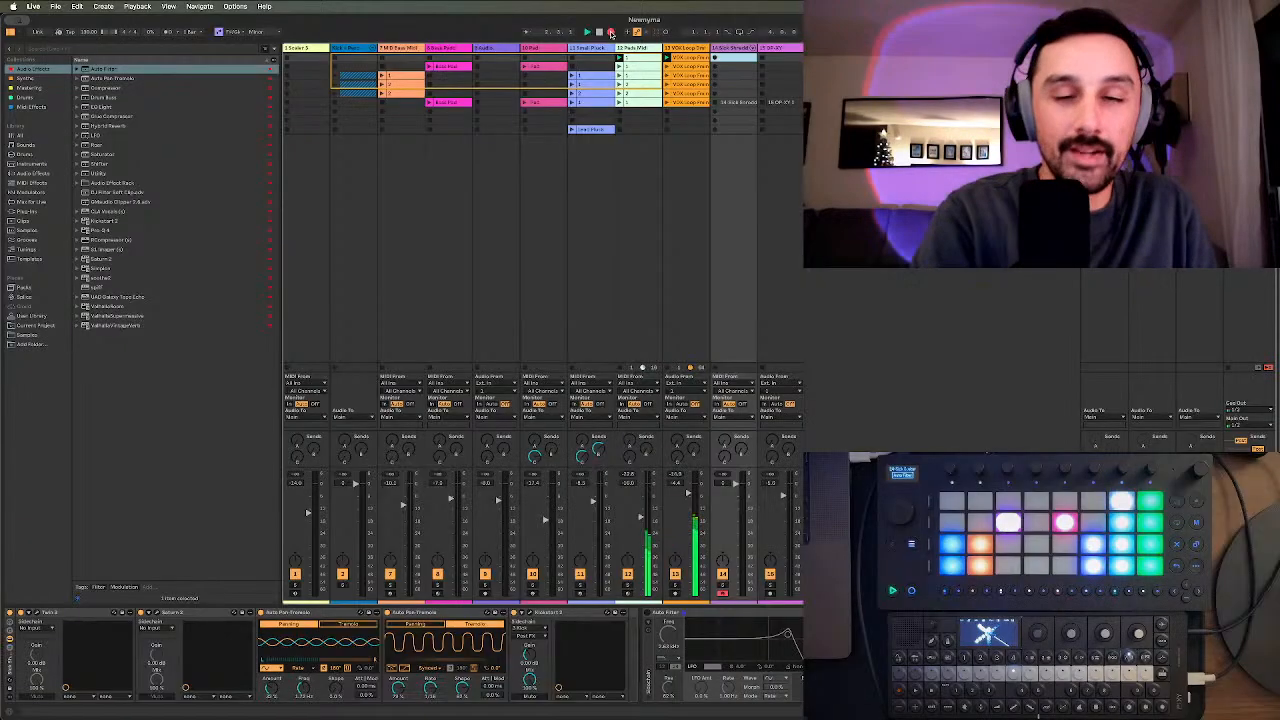
pyautogui.press('Tab')
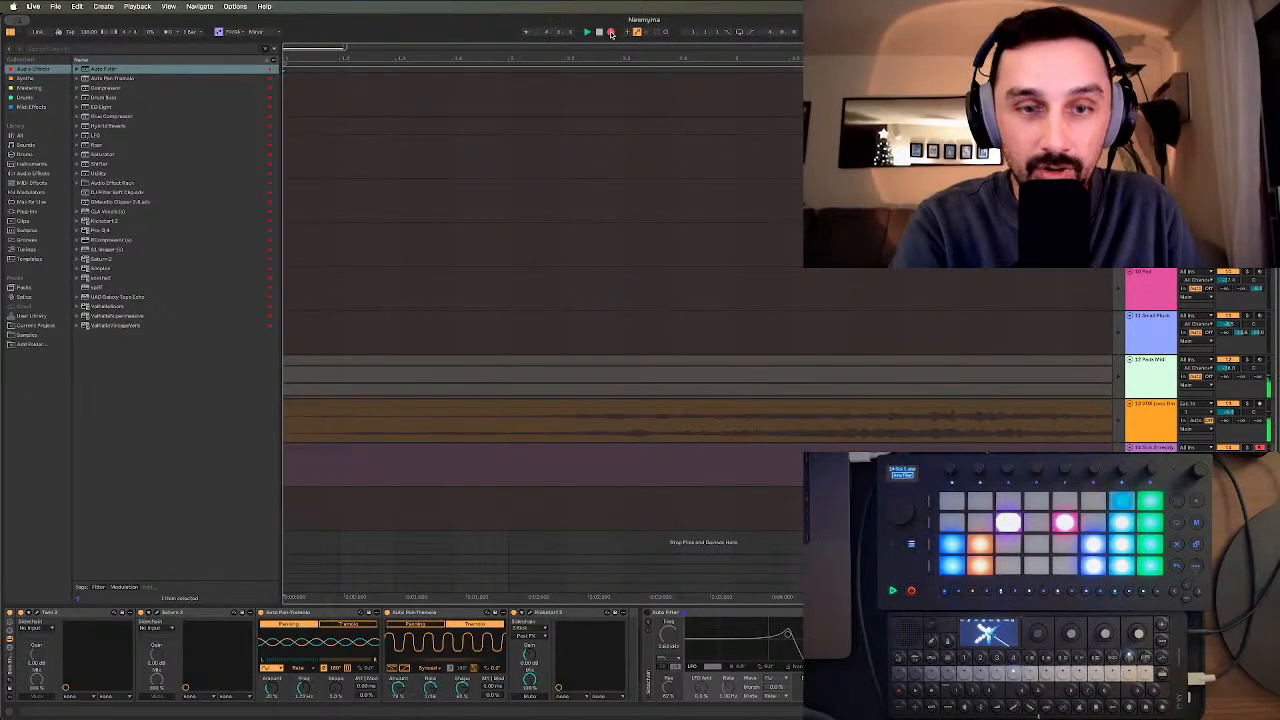
pyautogui.press('Tab')
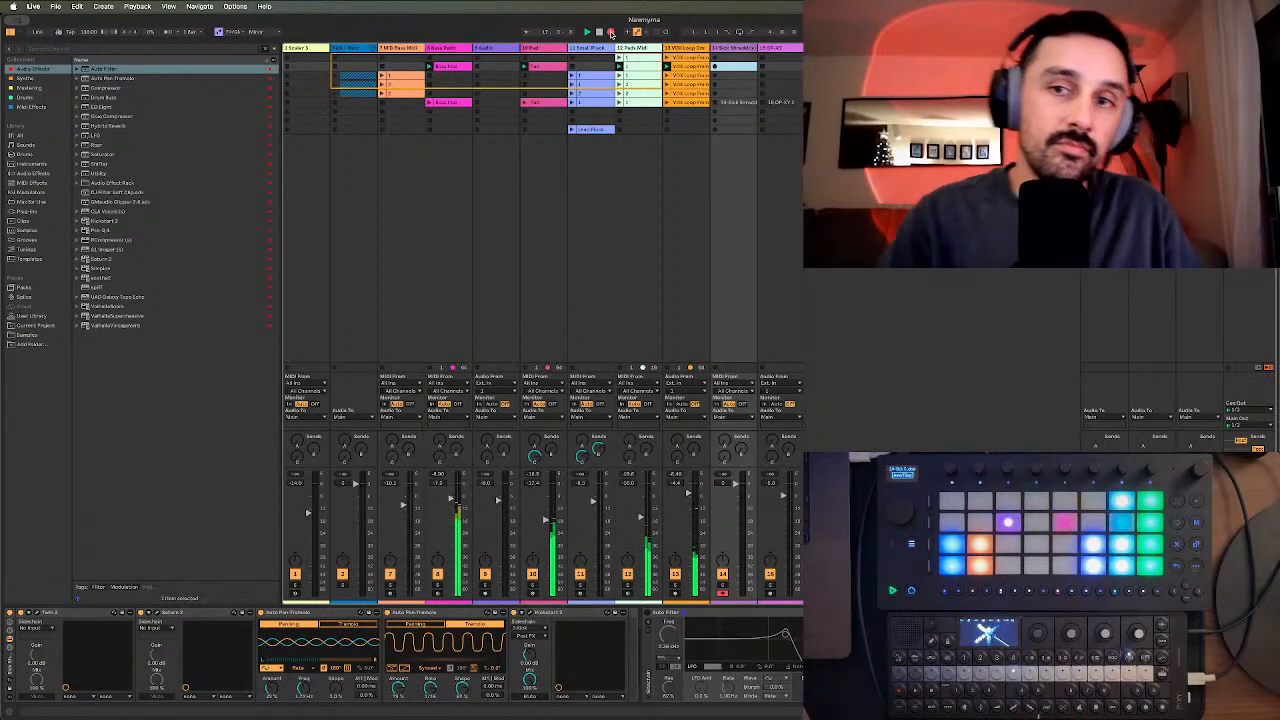
# - Show the Arrangement during recording, turn on Follow for the playhead and return to the Session view
pyautogui.press('Tab')
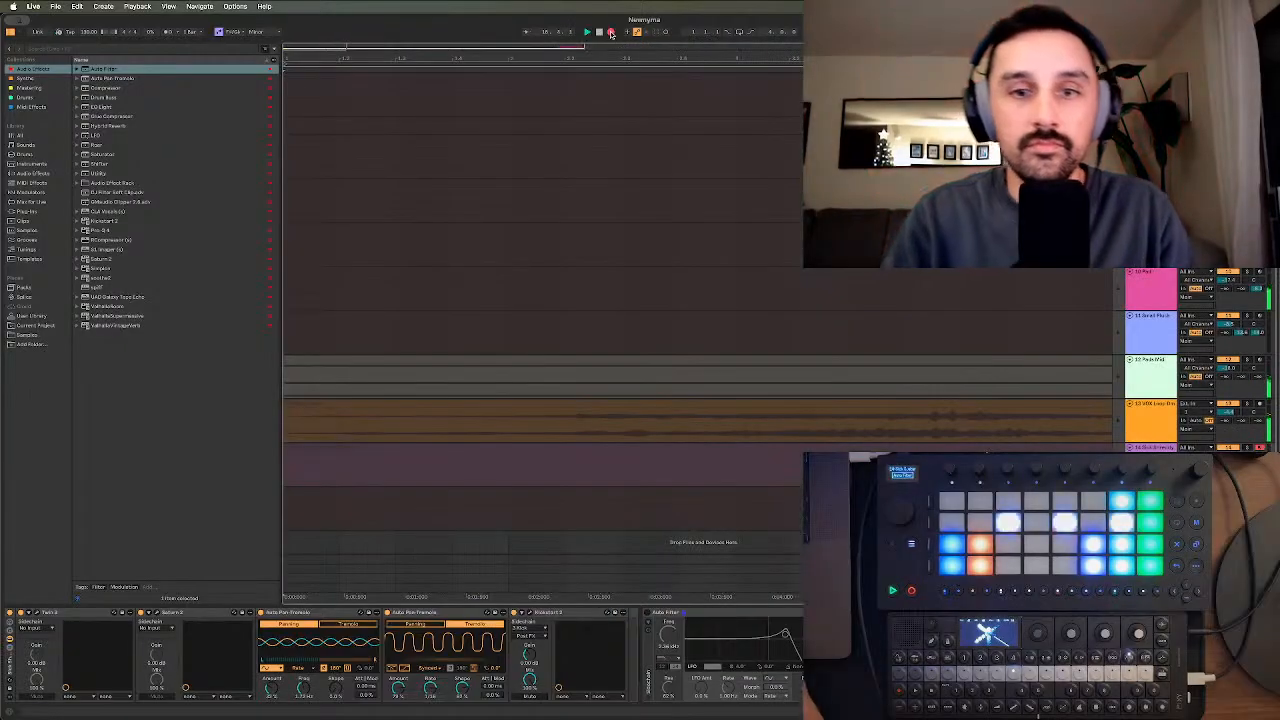
pyautogui.click(527, 33)
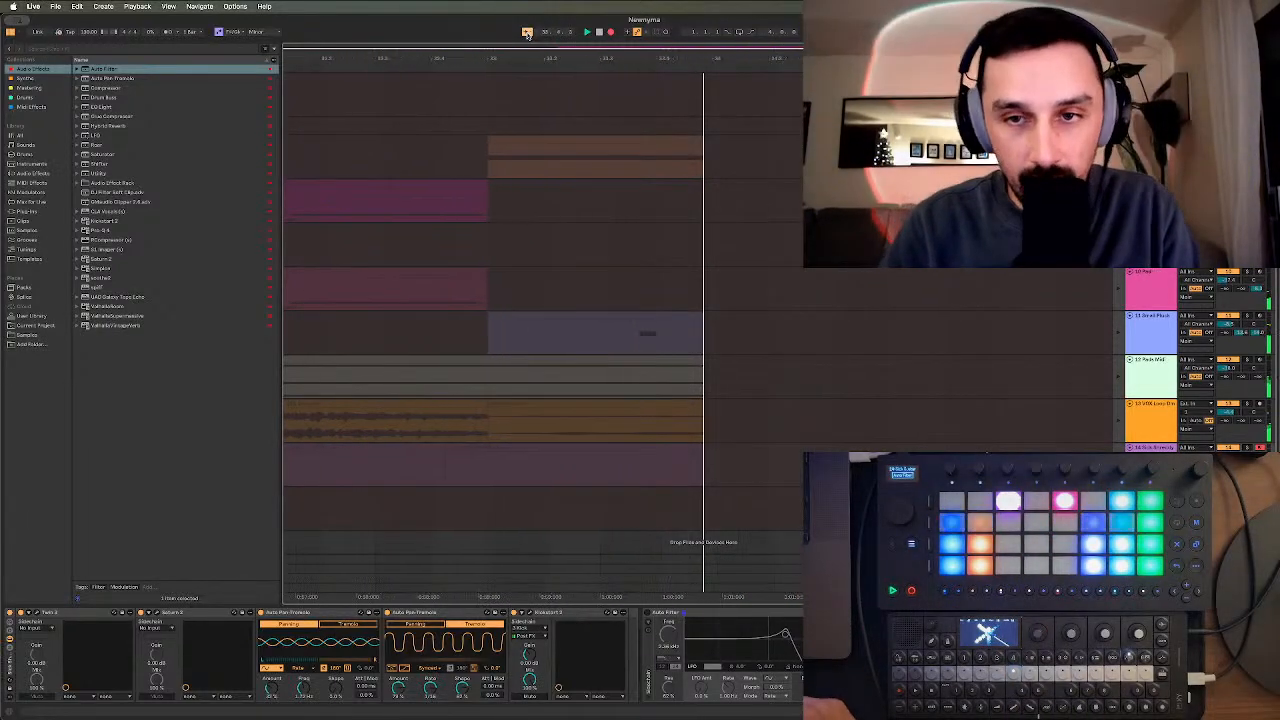
pyautogui.press('Tab')
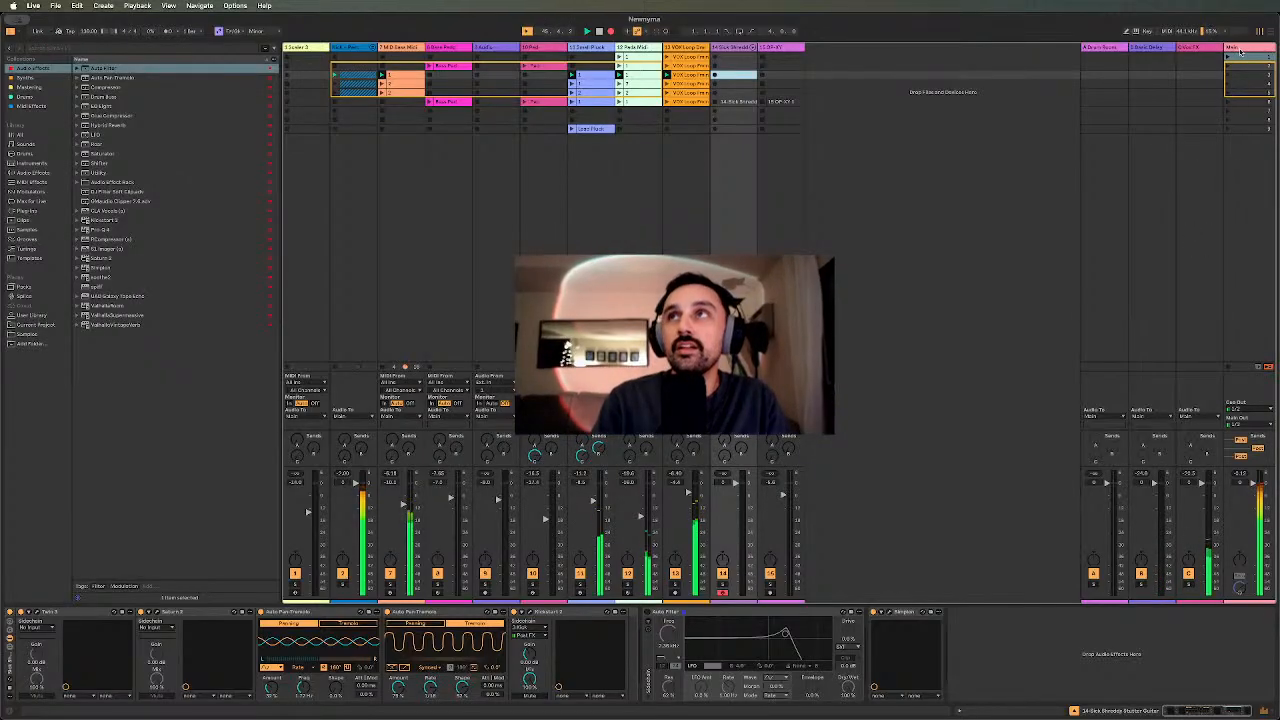
# - Launch the fourth scene while recording and check the captured clips in the Arrangement between scene changes
pyautogui.click(1245, 80)
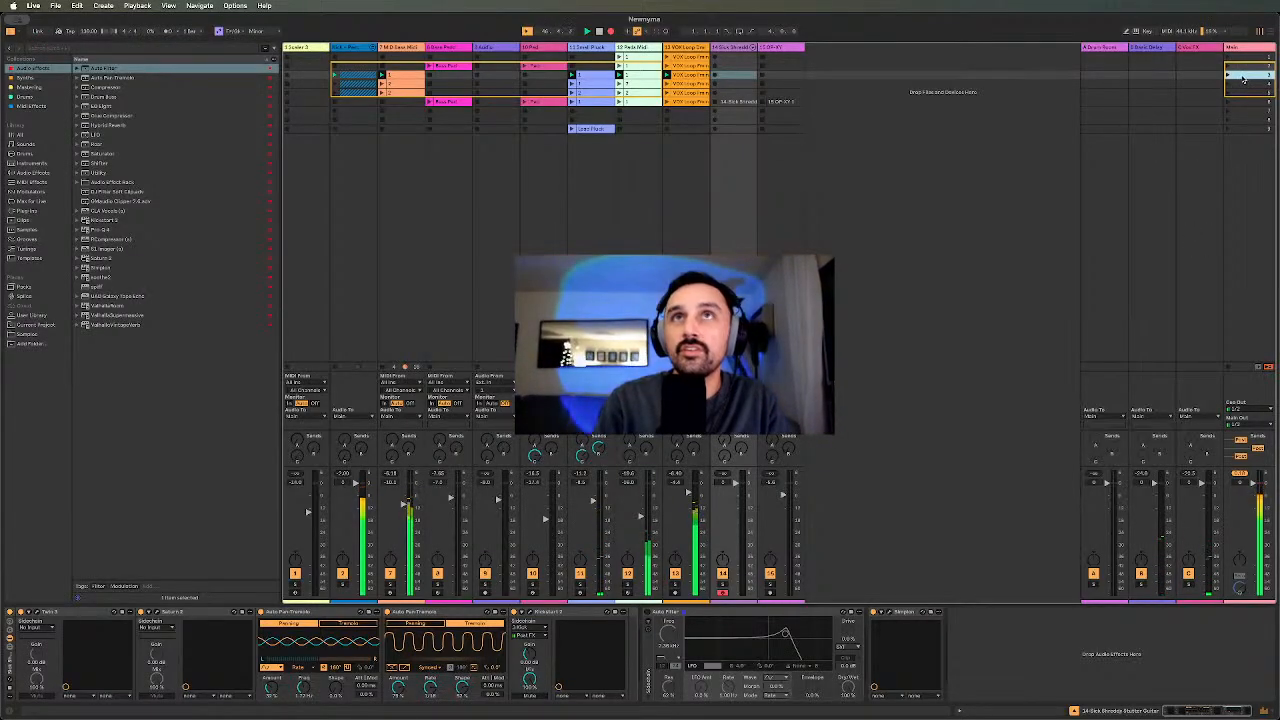
pyautogui.click(1228, 85)
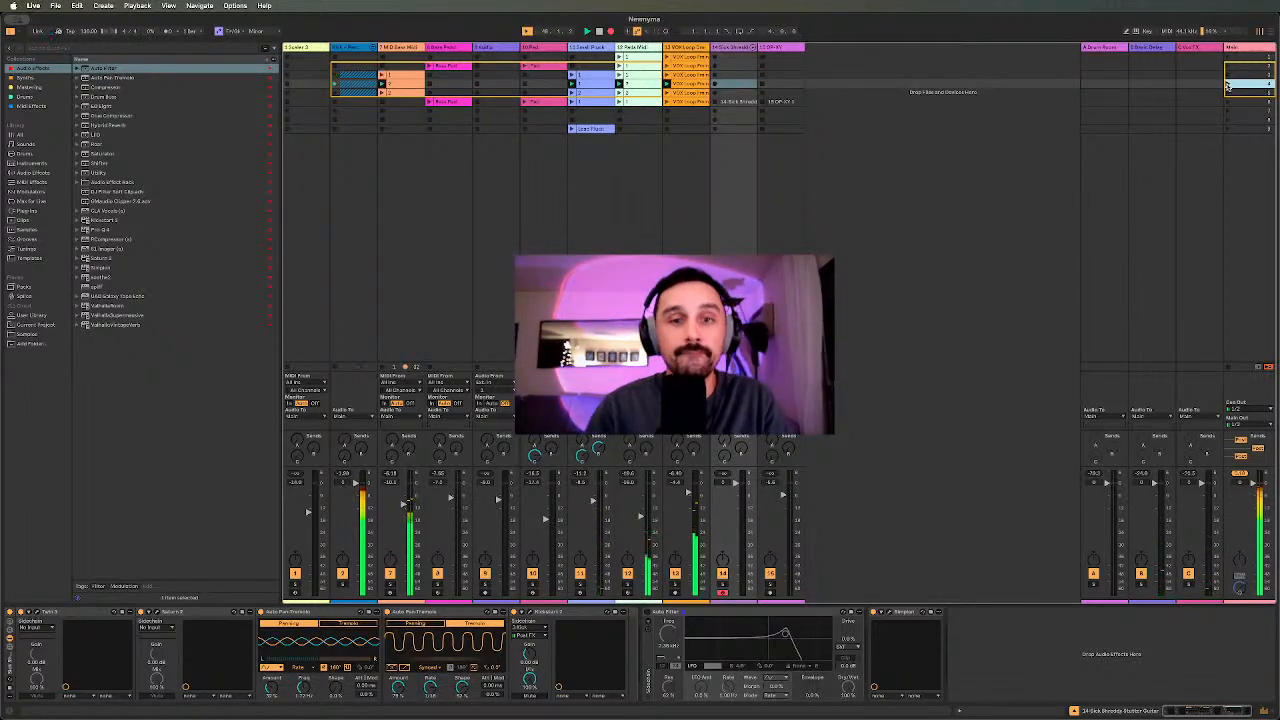
pyautogui.press('Tab')
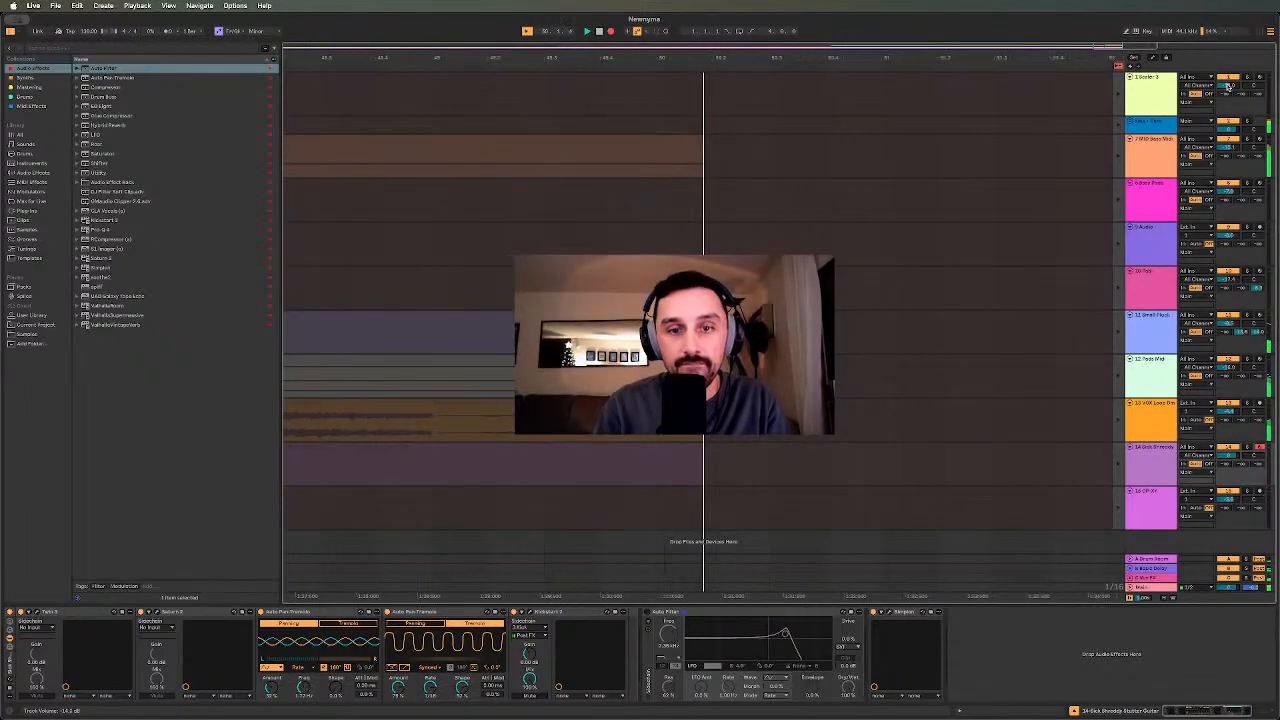
pyautogui.press('Tab')
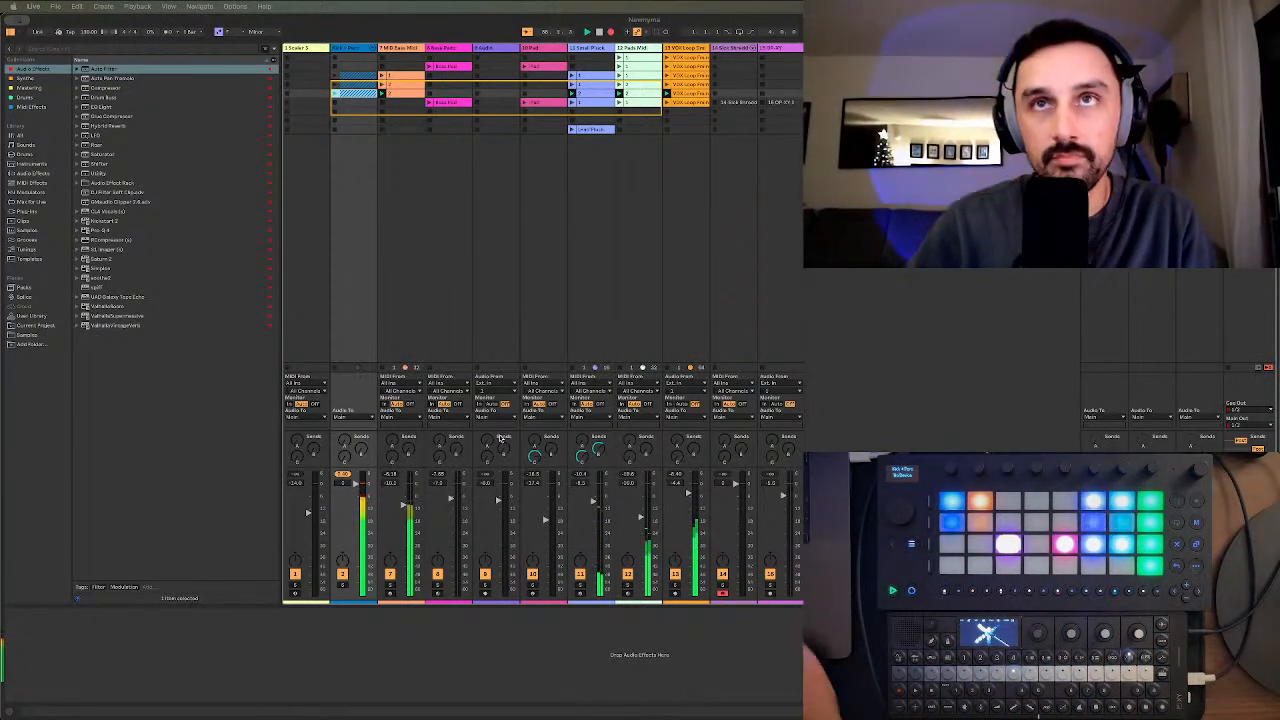
pyautogui.press('Tab')
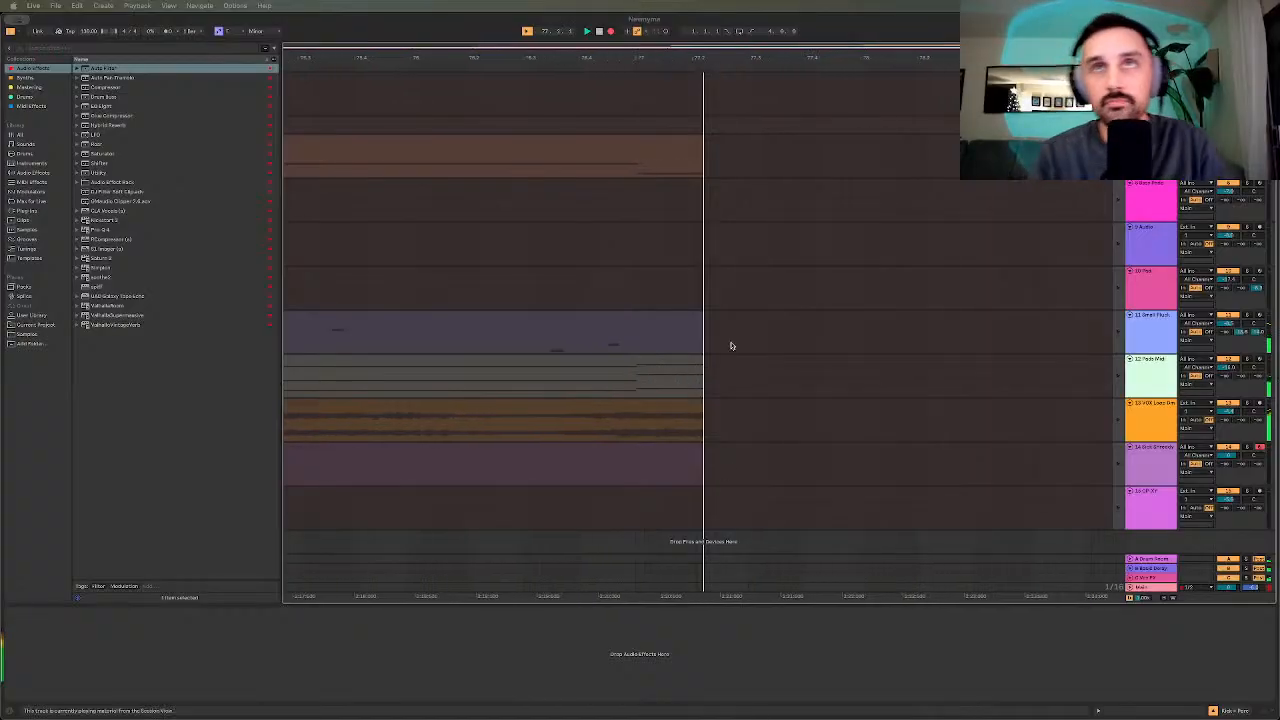
pyautogui.press('Tab')
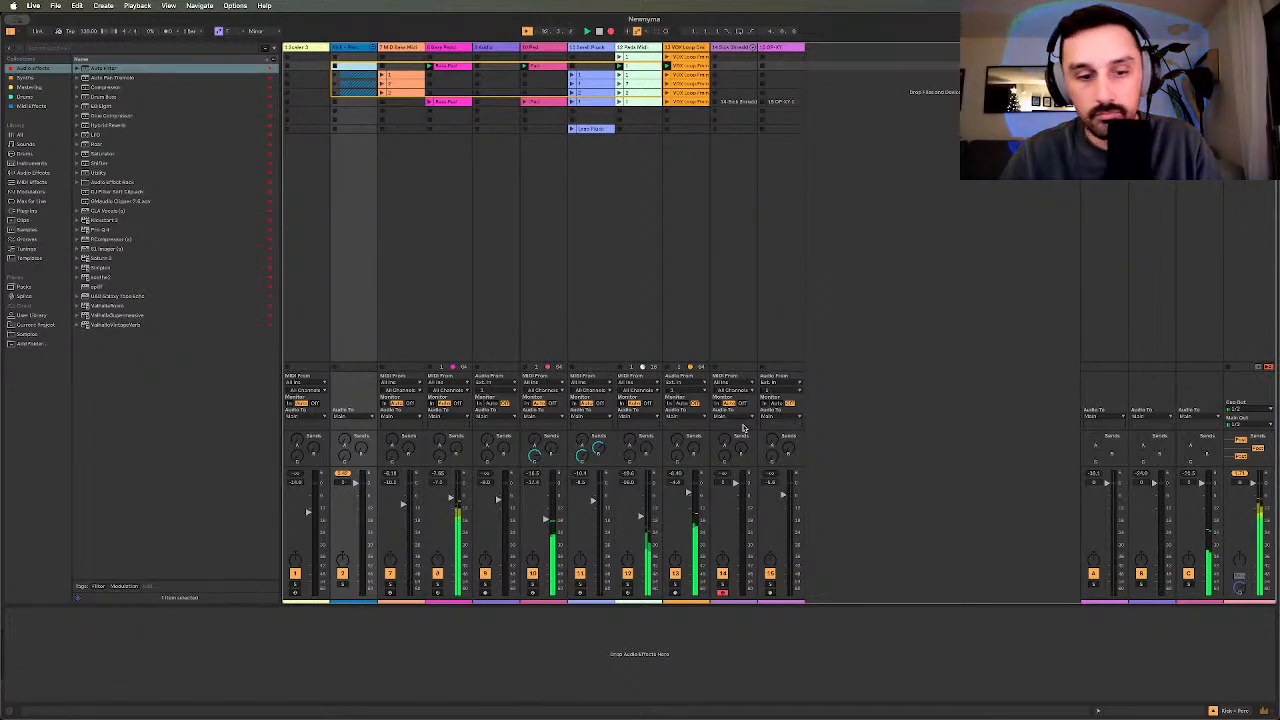
# - In the Arrangement, turn off Follow, look over the whole recording and return to the Session view
pyautogui.press('Tab')
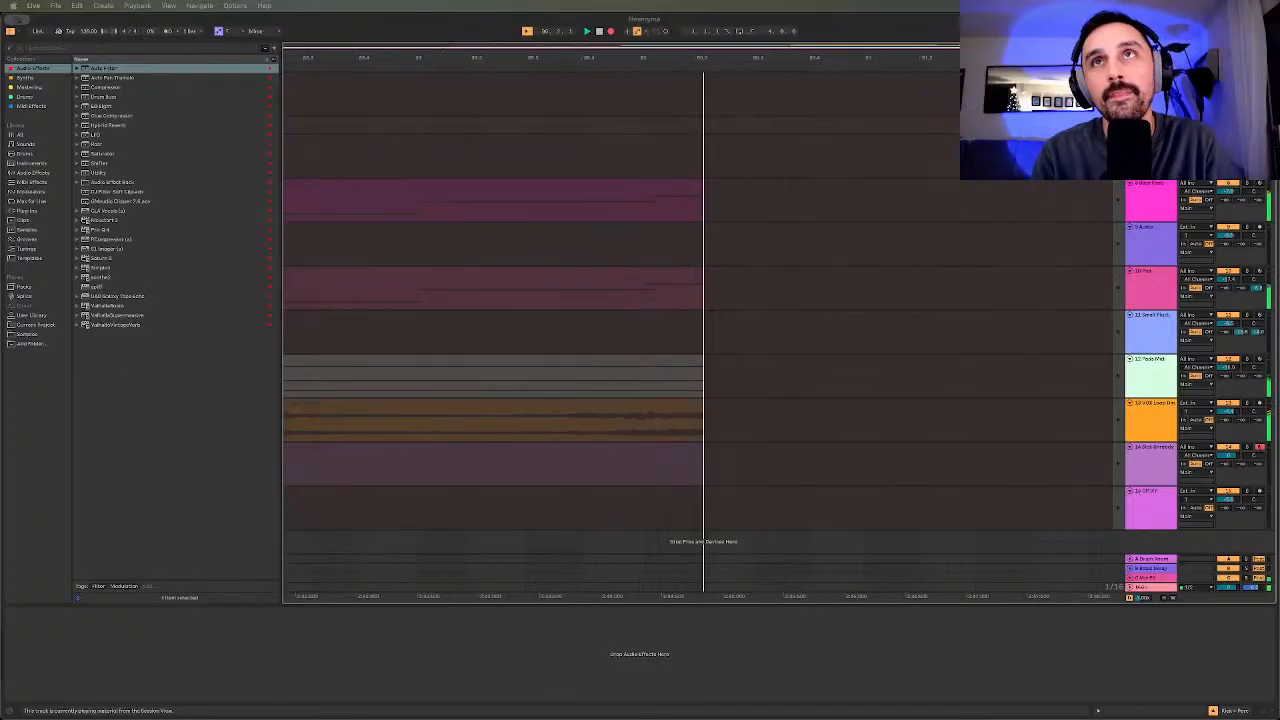
pyautogui.click(527, 31)
pyautogui.scroll(-10, 694, 191)
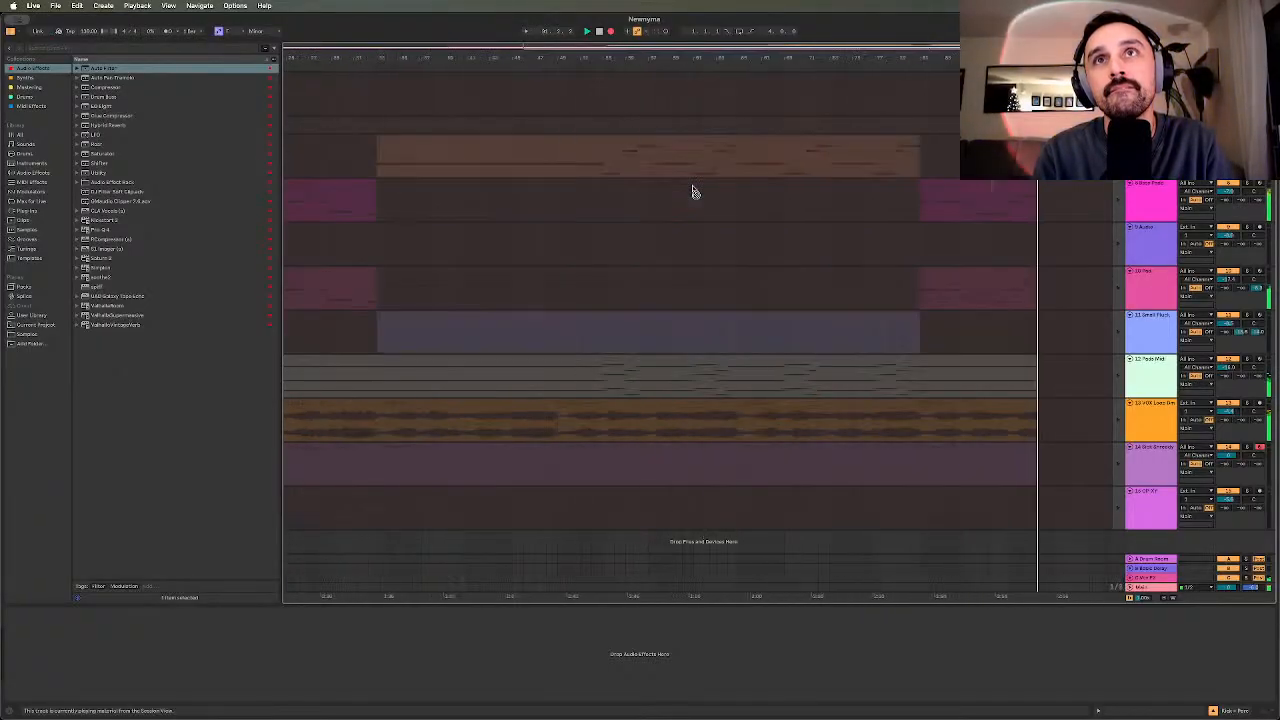
pyautogui.scroll(-3, 694, 191)
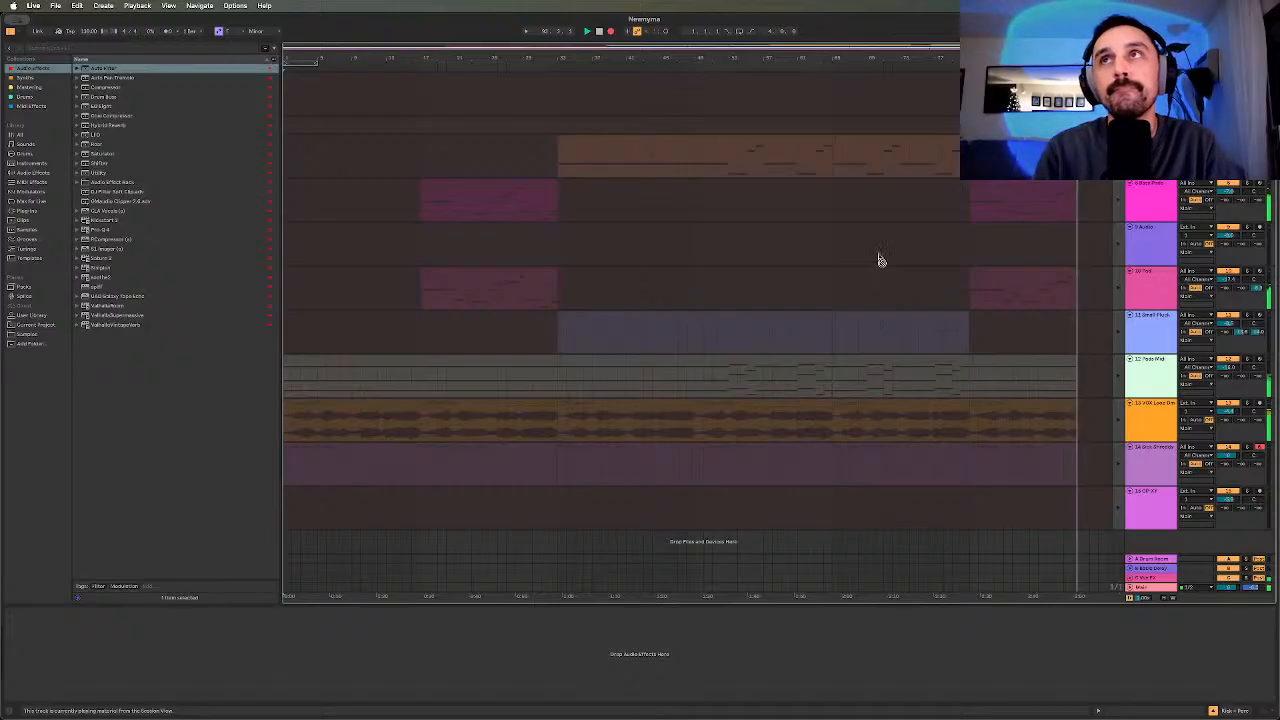
pyautogui.press('Tab')
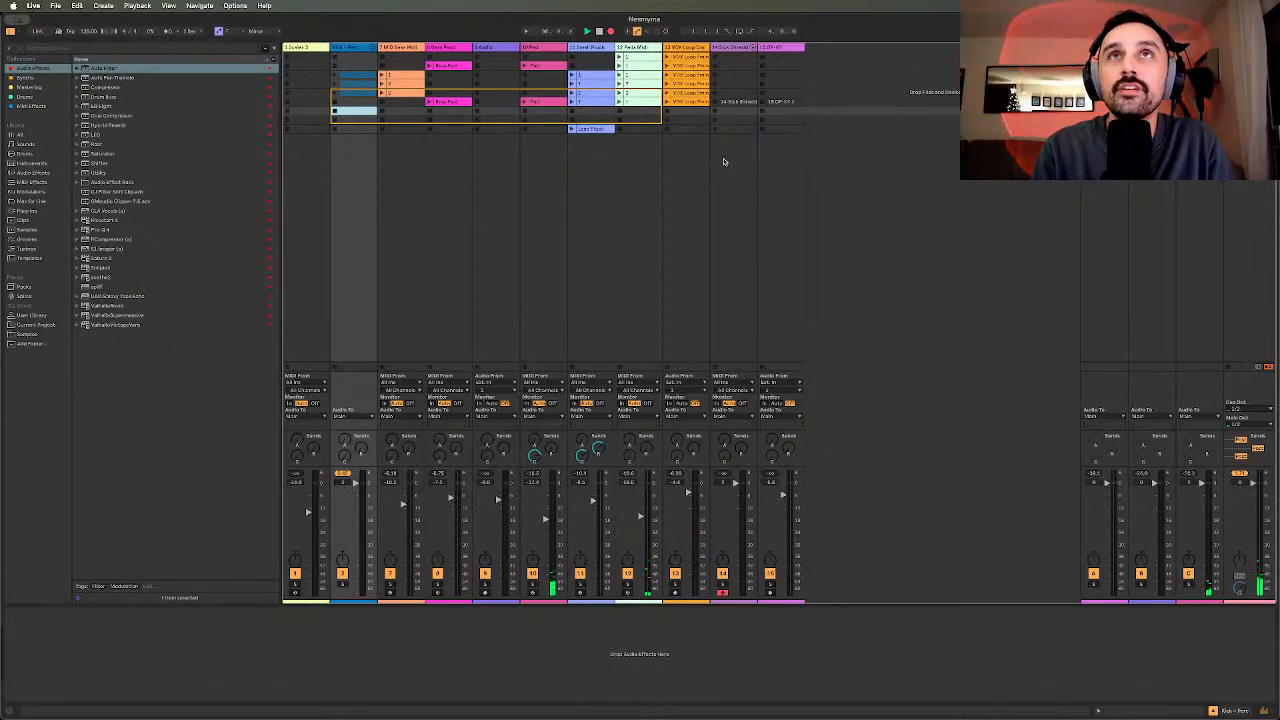
# - Return all tracks to arrangement playback and delete all the recorded stutter guitar clips from their track
pyautogui.press('Tab')
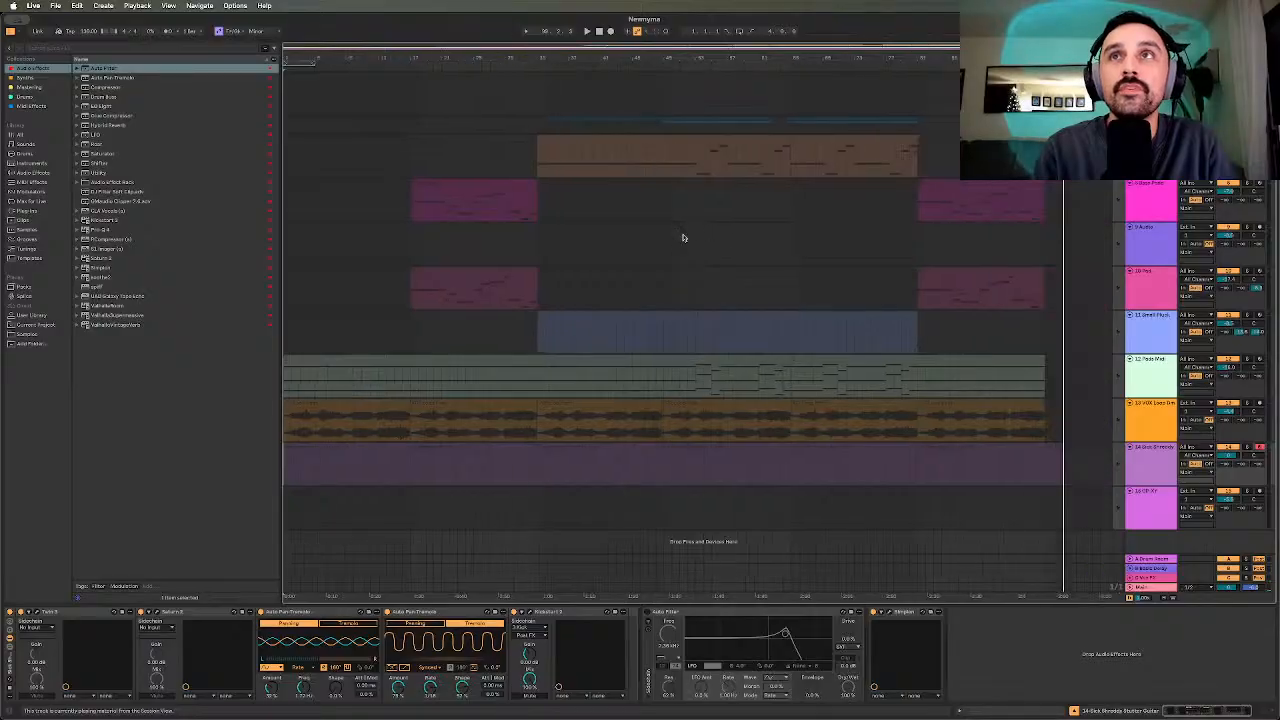
pyautogui.press('F10')
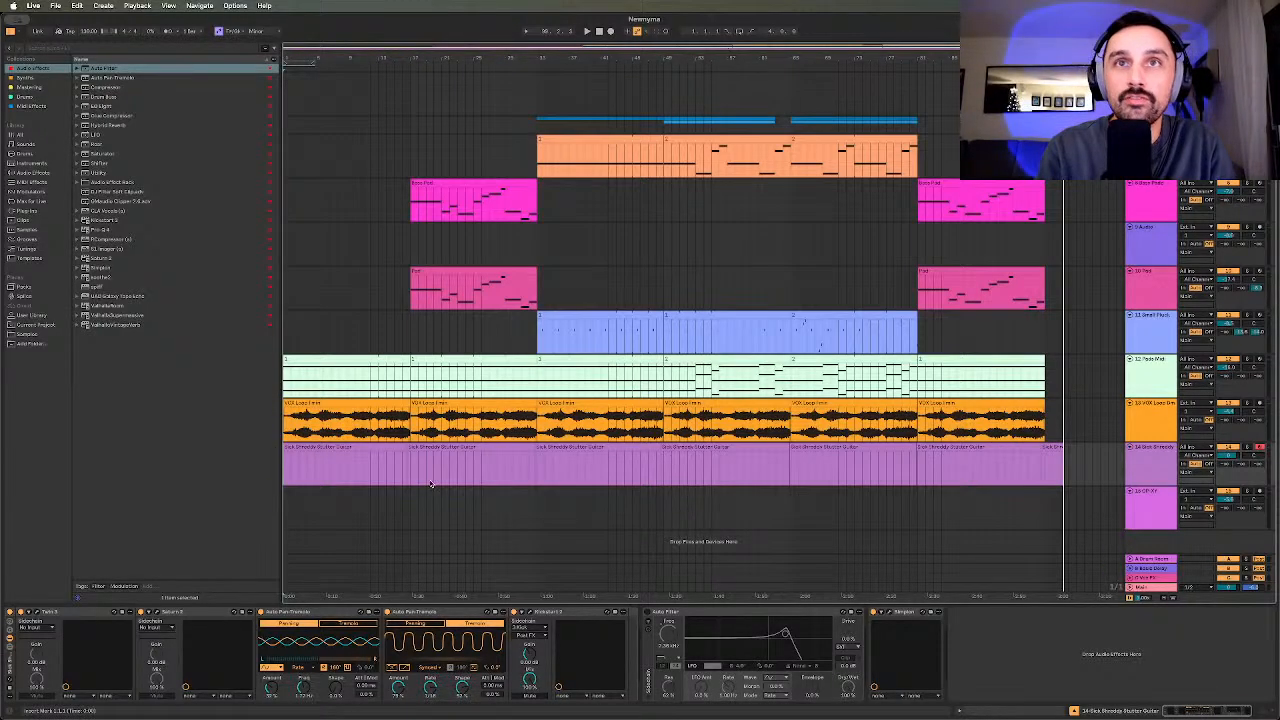
pyautogui.click(1057, 449)
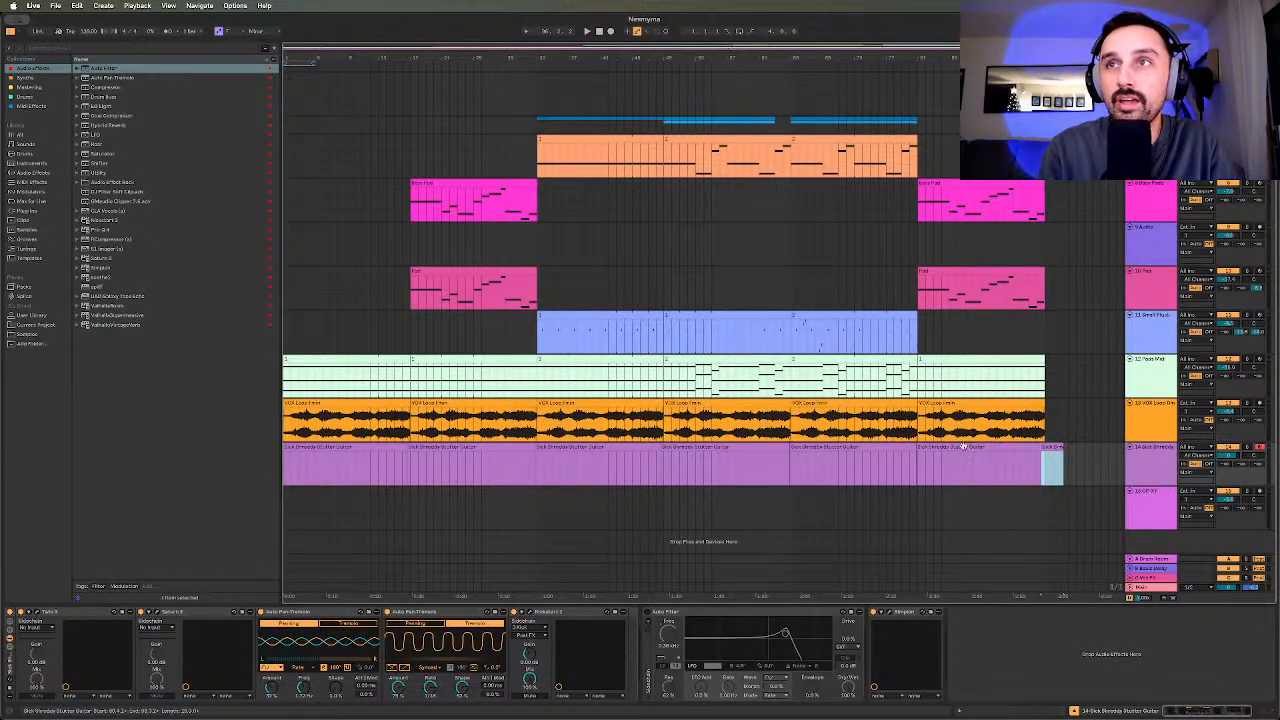
pyautogui.keyDown('shift'); pyautogui.click(314, 447); pyautogui.keyUp('shift')
pyautogui.press('Delete')
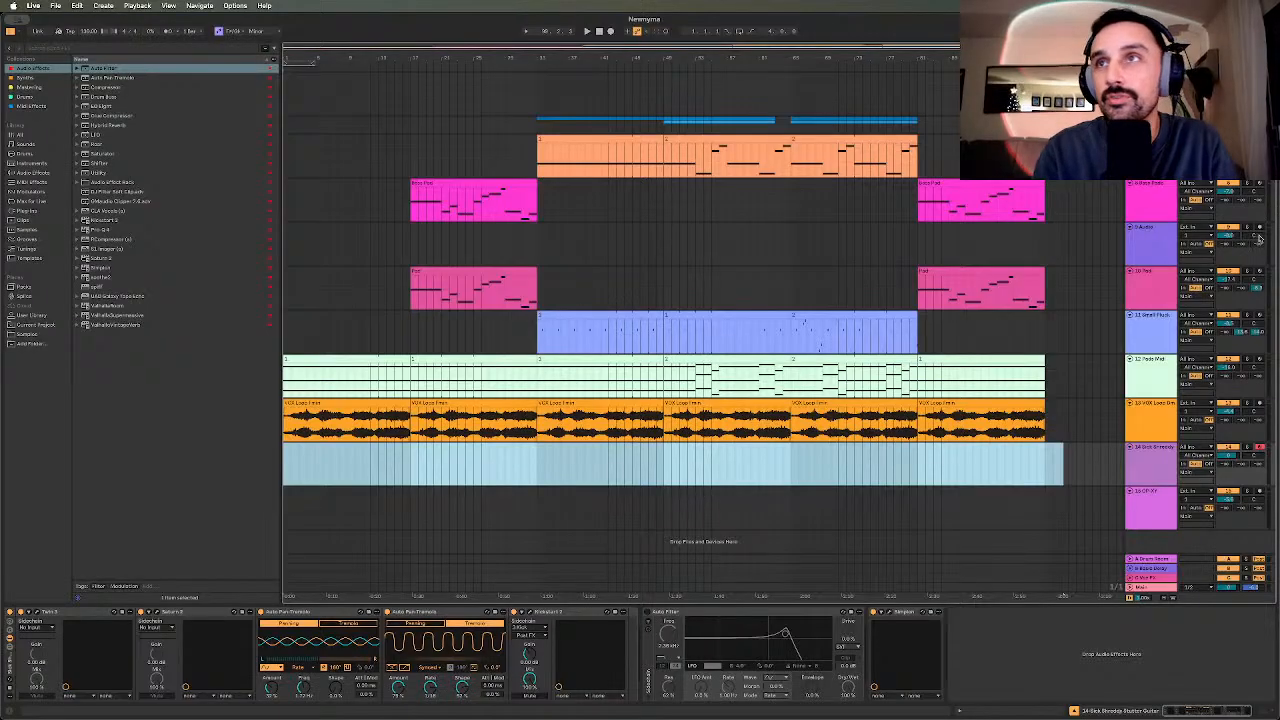
# - Fold all arrangement tracks, check the Session view and place the insert marker at the start of the timeline
pyautogui.keyDown('alt'); pyautogui.click(1130, 316); pyautogui.keyUp('alt')
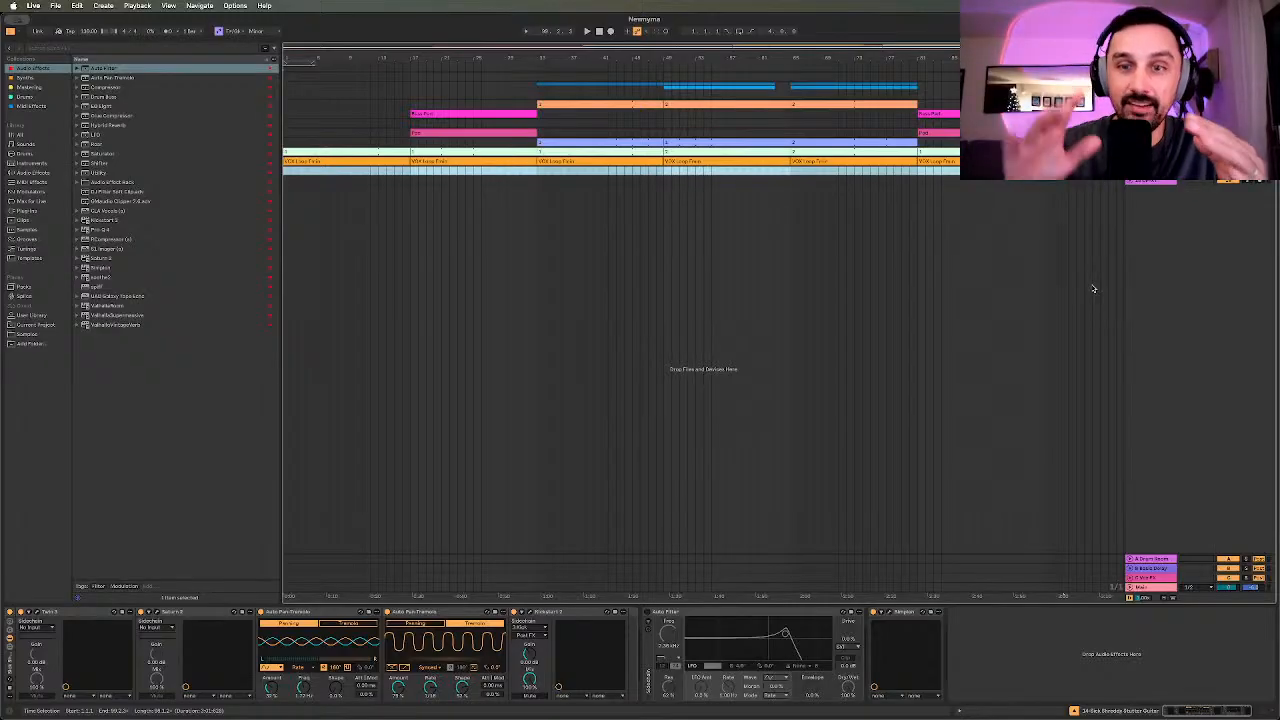
pyautogui.press('Tab')
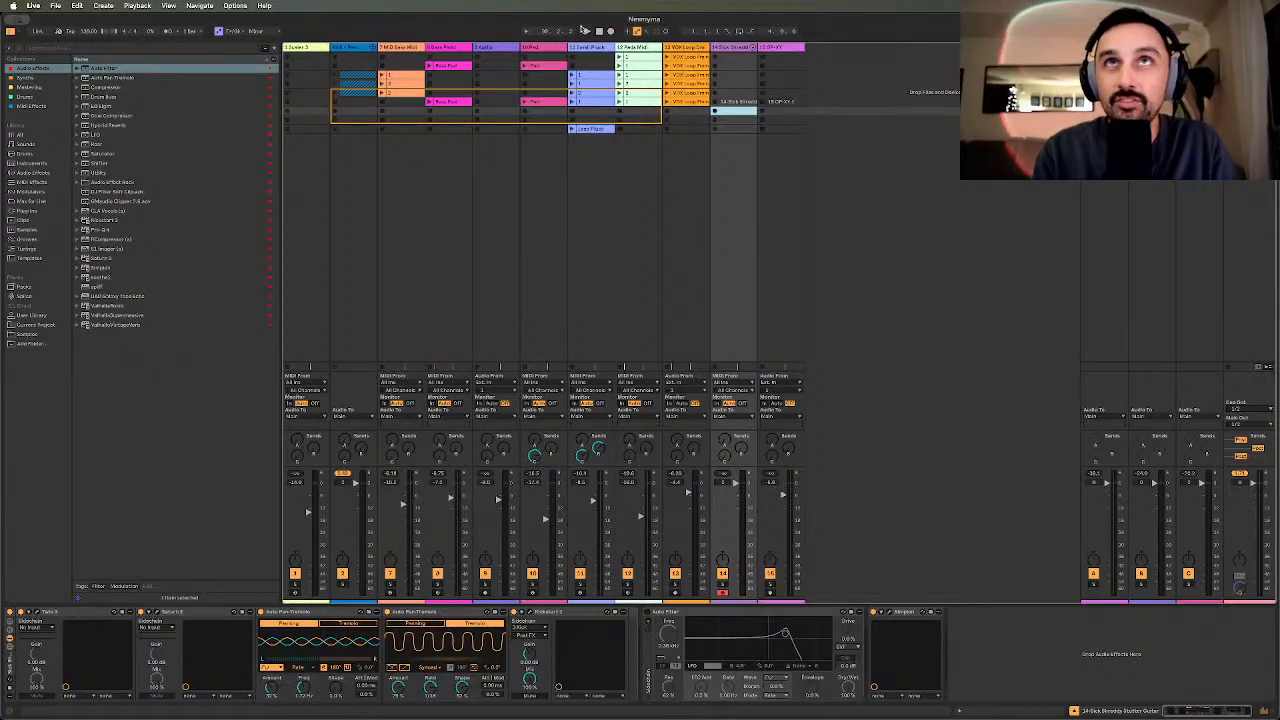
pyautogui.click(734, 57)
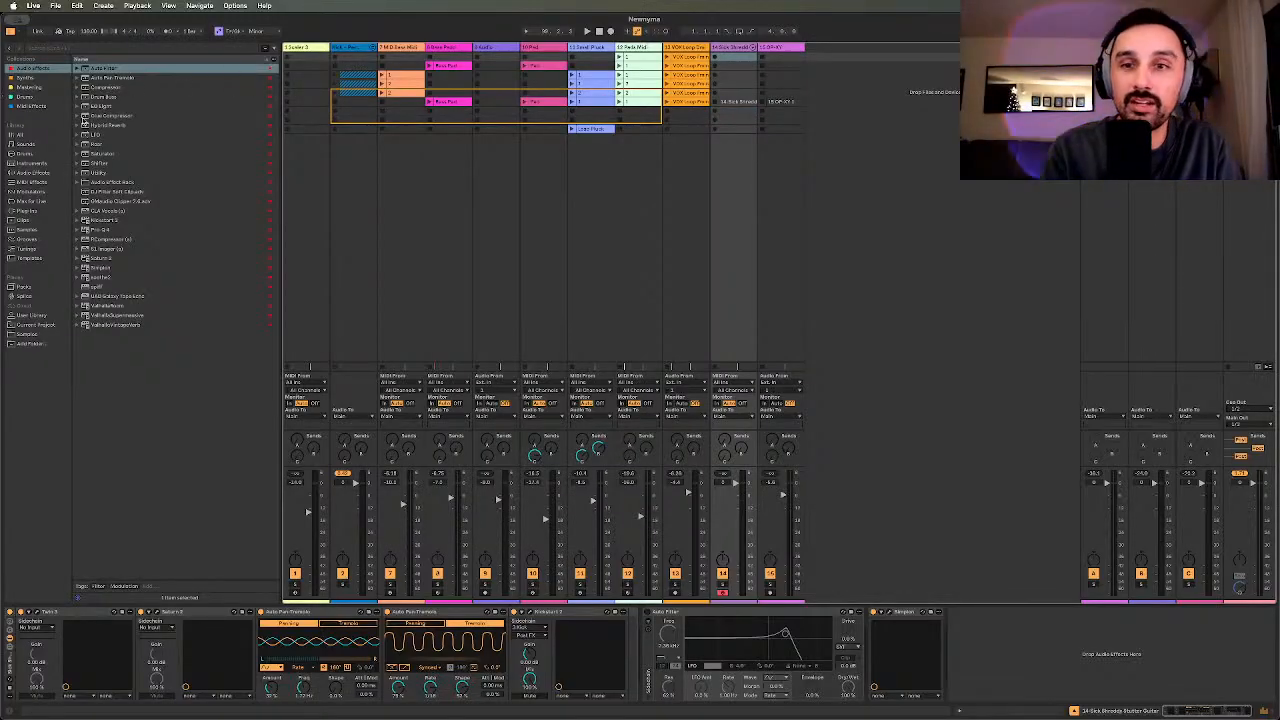
pyautogui.press('Tab')
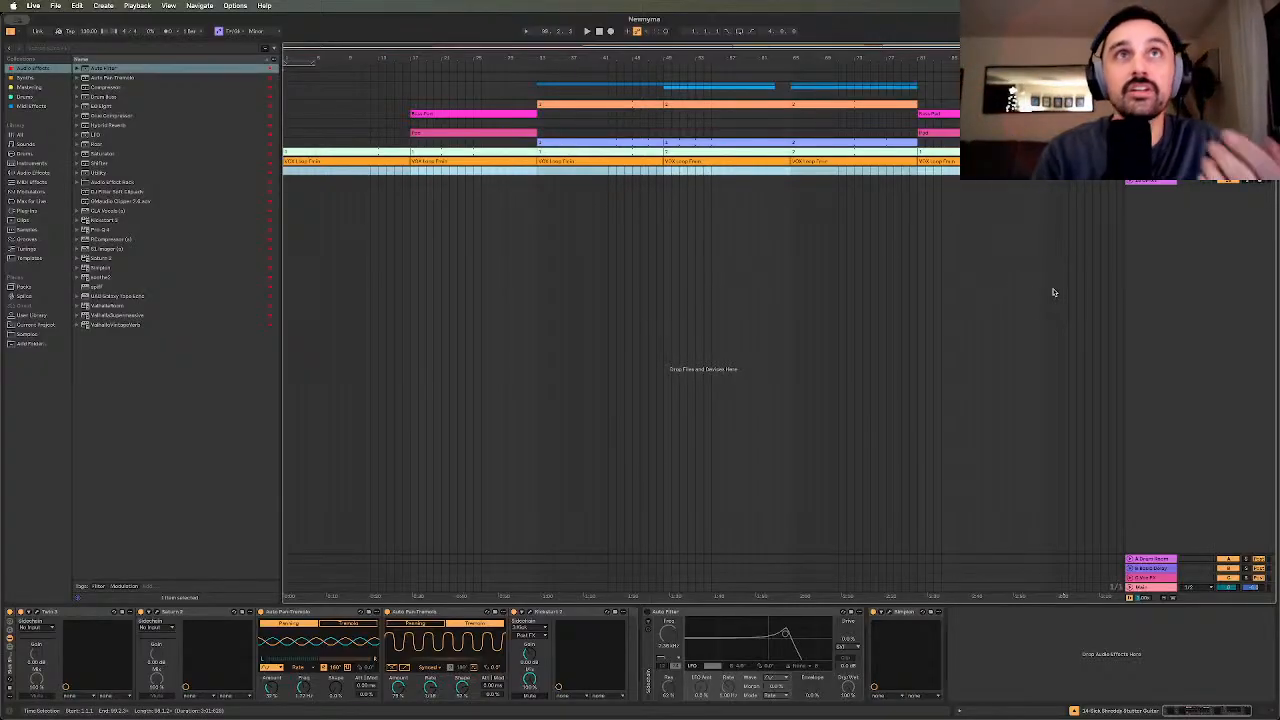
pyautogui.click(296, 133)
pyautogui.click(284, 126)
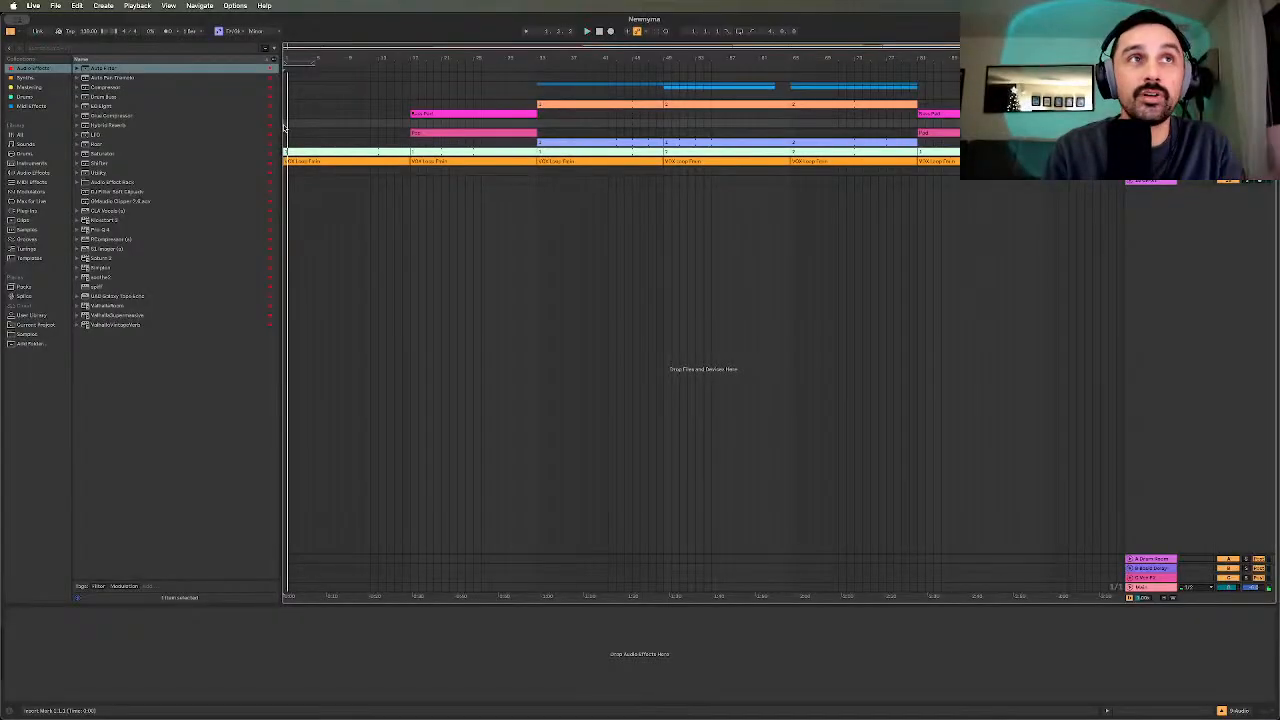
# - Open Splice in the browser, log in to the account and show the sample library
pyautogui.click(27, 296)
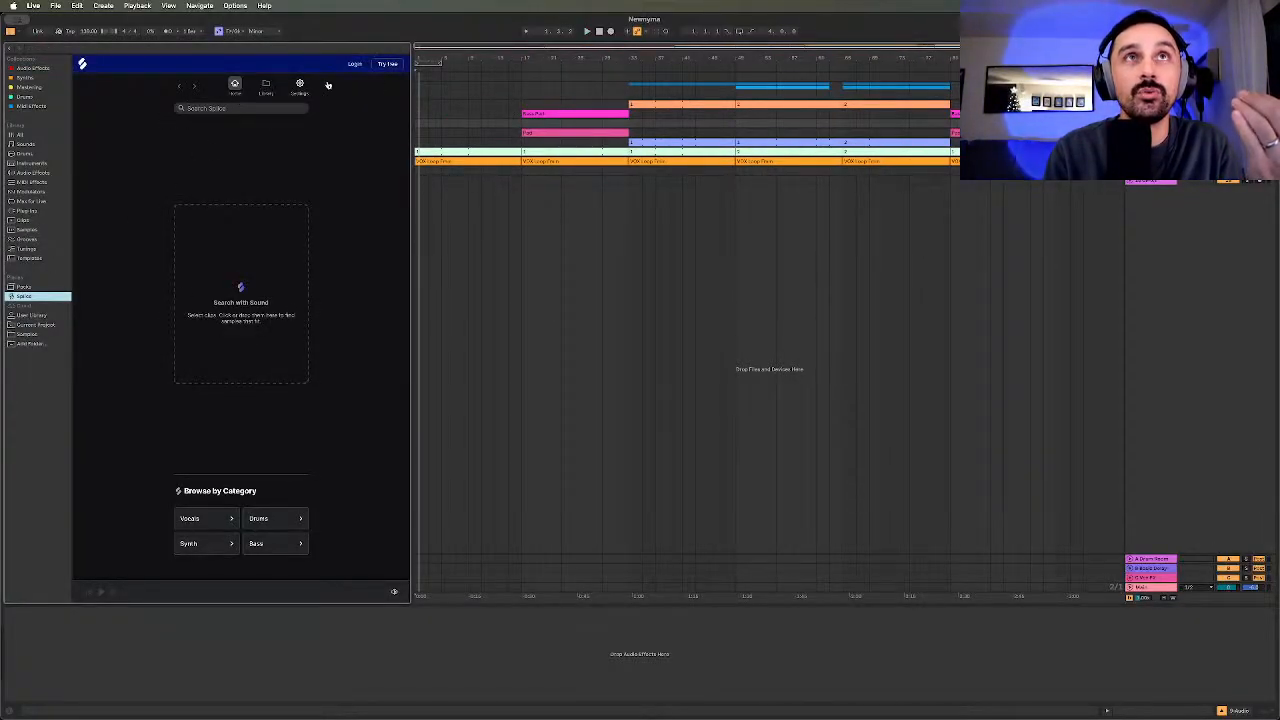
pyautogui.click(355, 65)
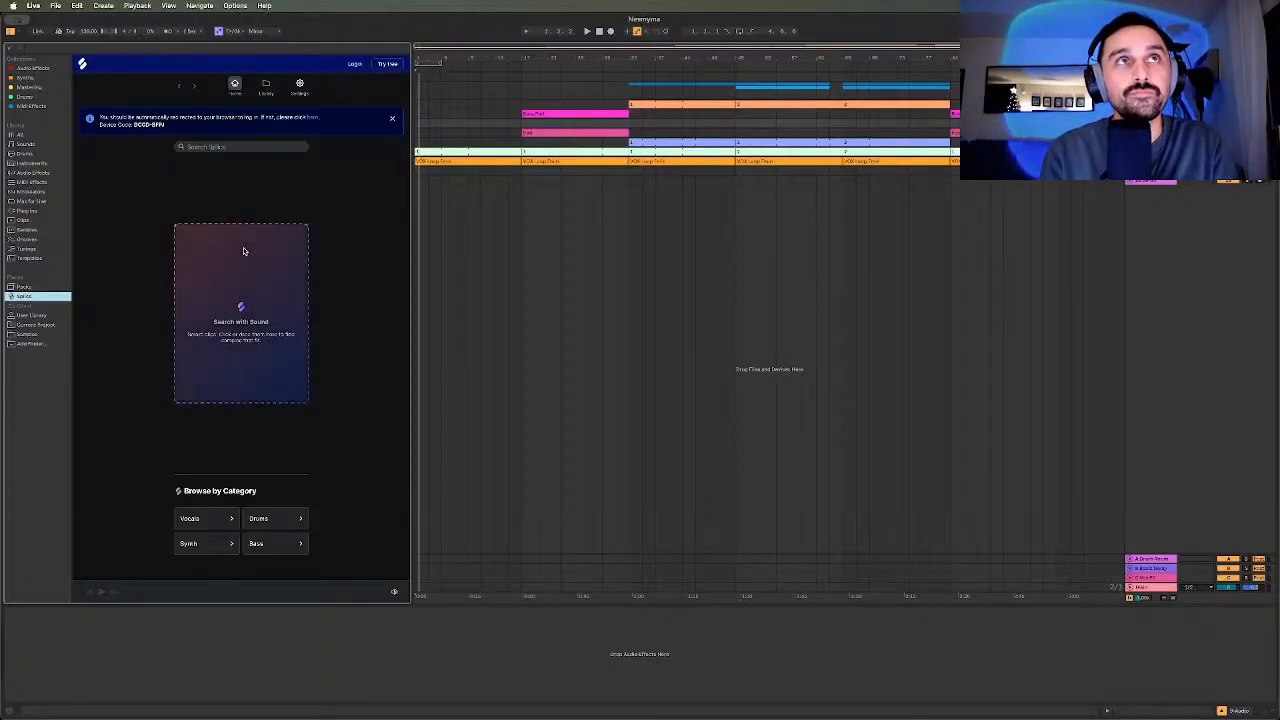
pyautogui.click(266, 67)
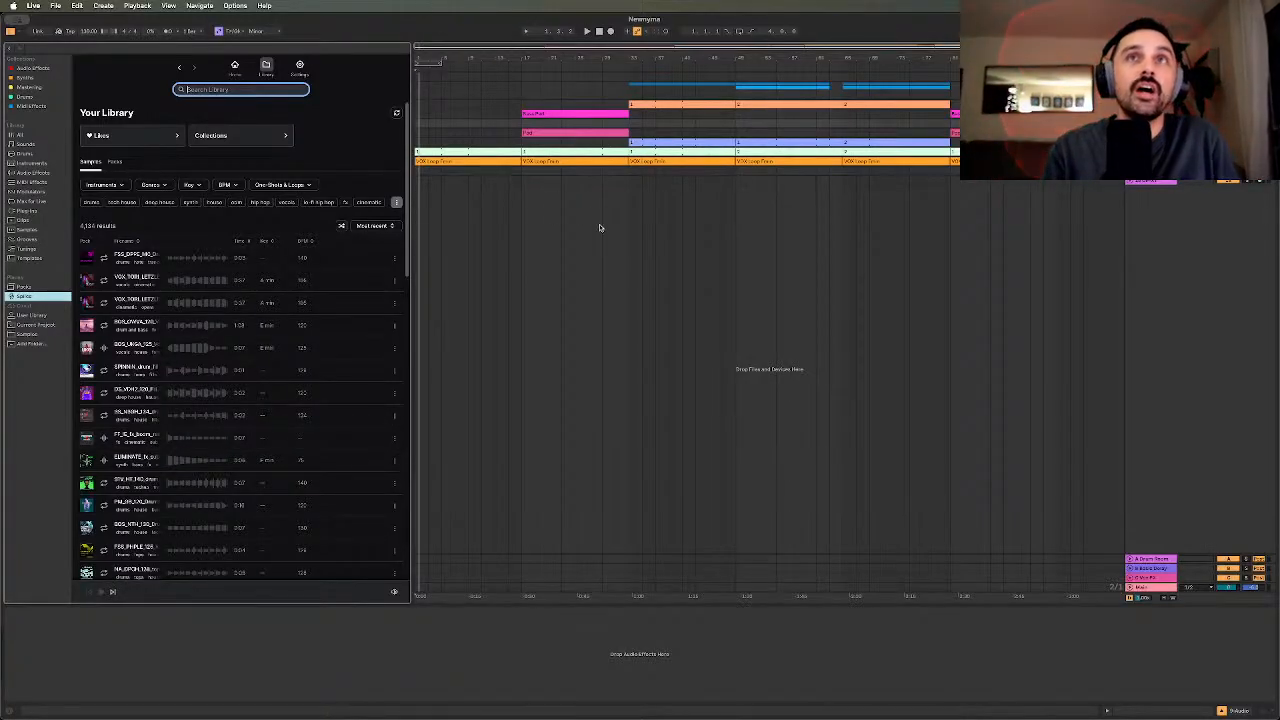
# - Play the arrangement briefly from just before the second section, where the drums and bass enter
pyautogui.click(419, 107)
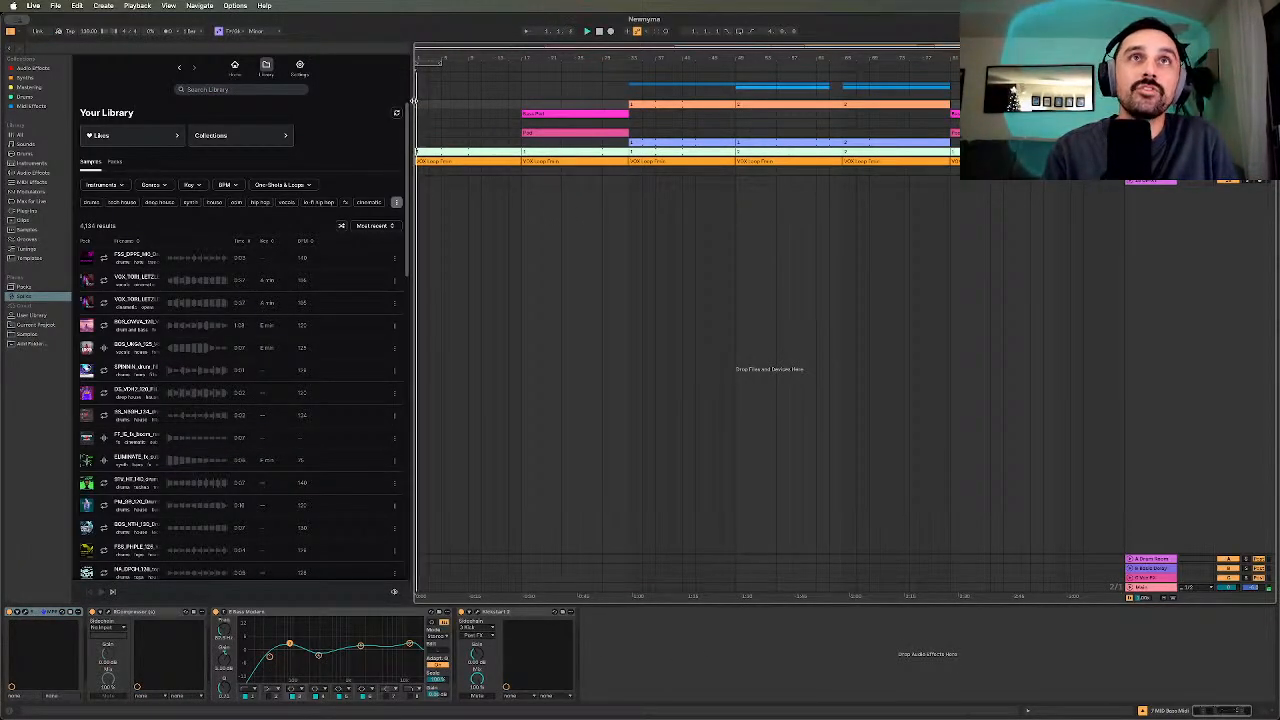
pyautogui.click(615, 78)
pyautogui.press('space')
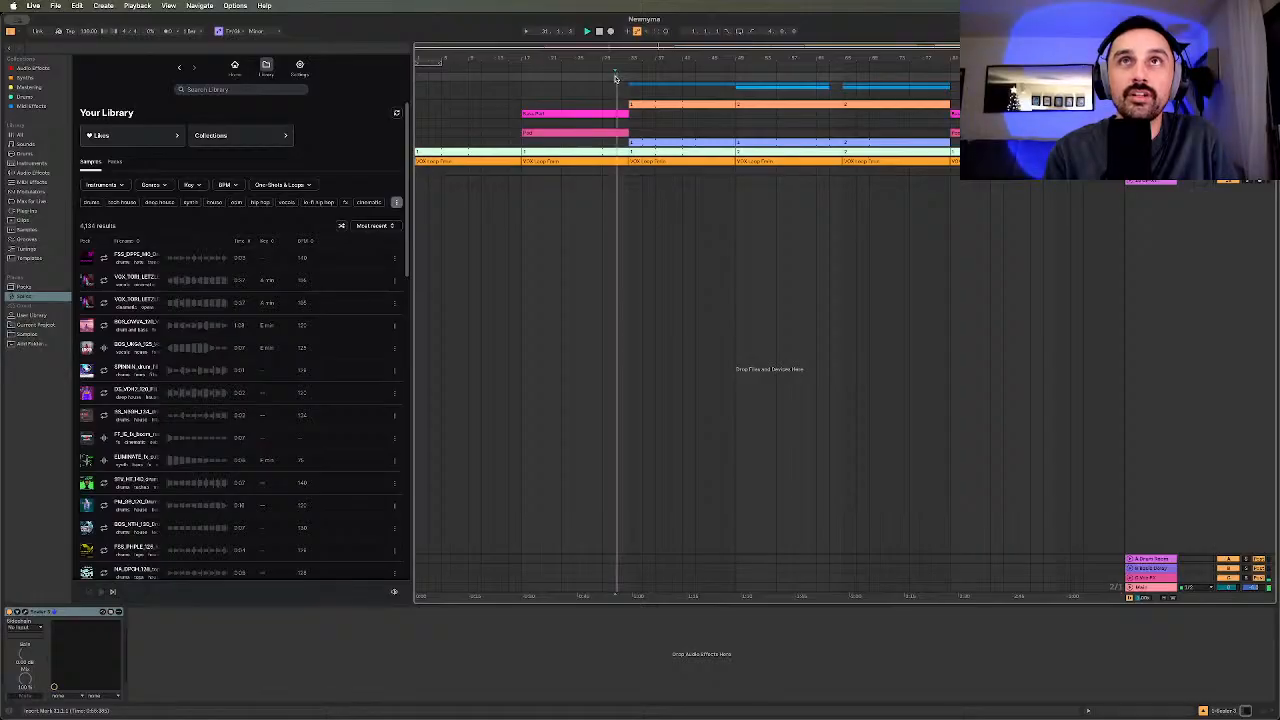
pyautogui.press('space')
# - Insert a new MIDI track after the last track and load Serum 2 on it from the Synths collection
pyautogui.click(1163, 181)
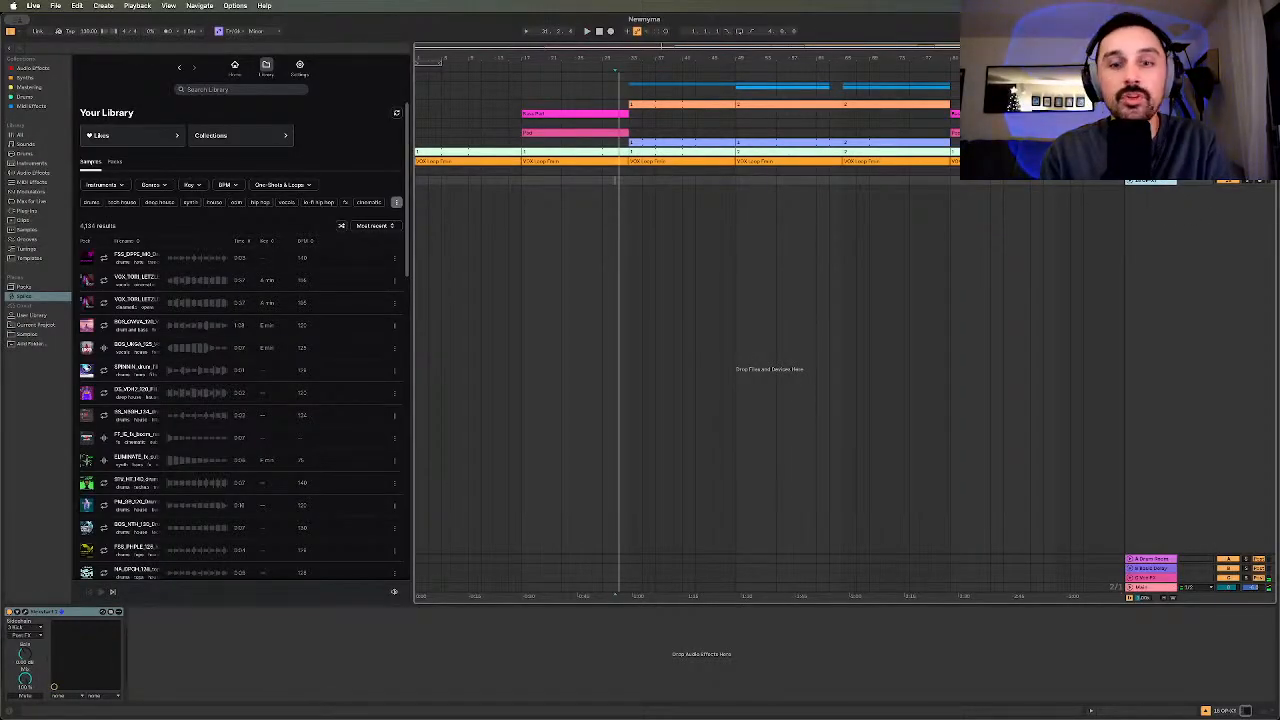
pyautogui.press('super+shift+t')
pyautogui.click(22, 78)
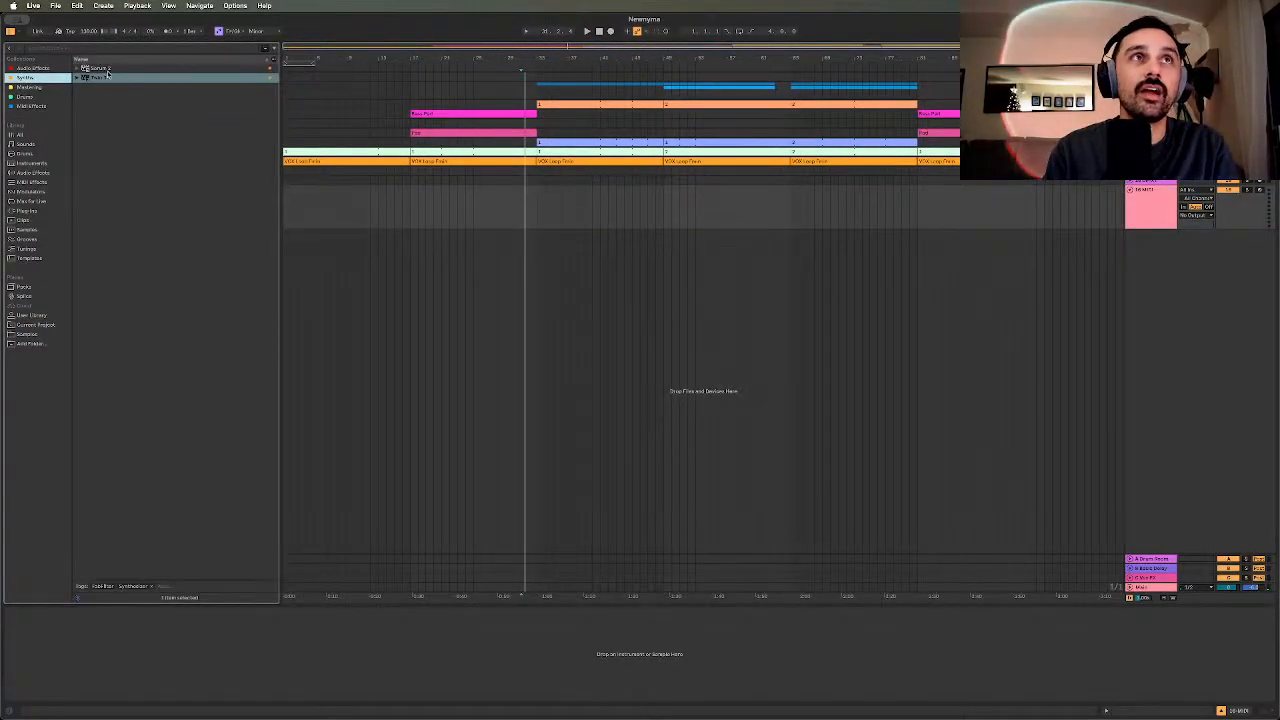
pyautogui.doubleClick(85, 68)
# - Load the Darknight Riser FX preset from the Serum 2 Liquid DnB bank
pyautogui.click(503, 41)
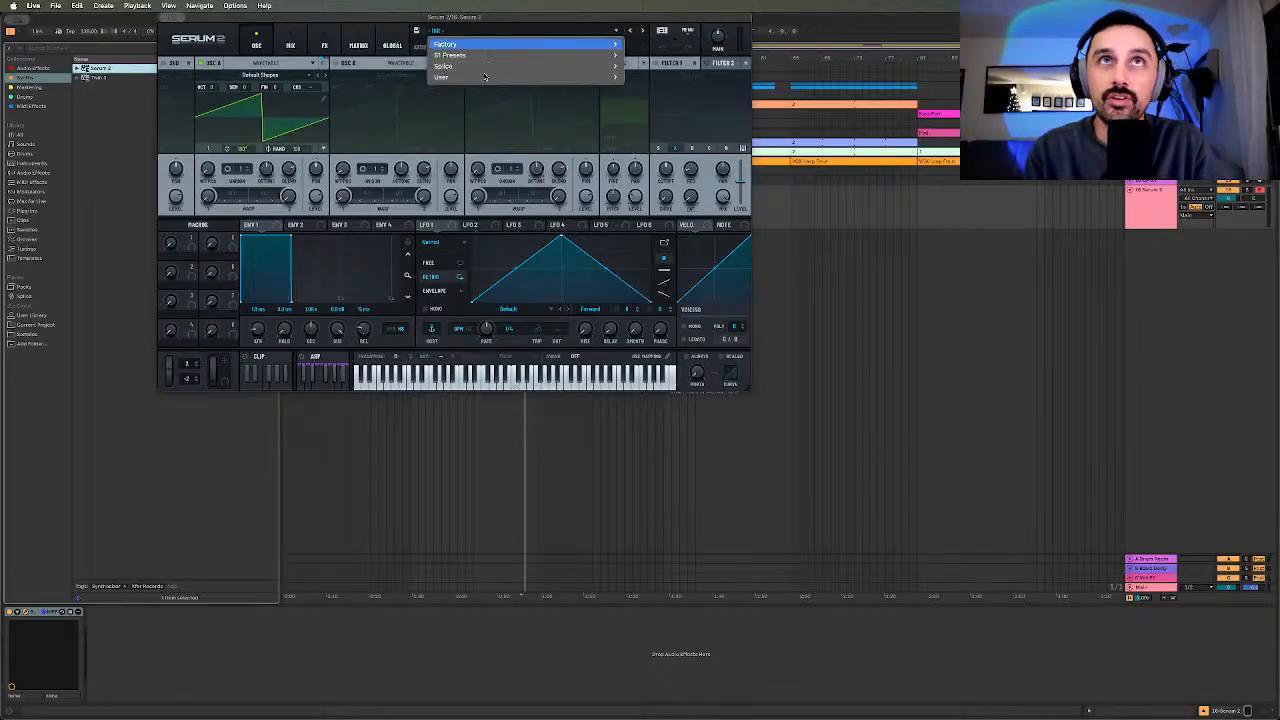
pyautogui.moveTo(484, 80)
pyautogui.click(656, 89)
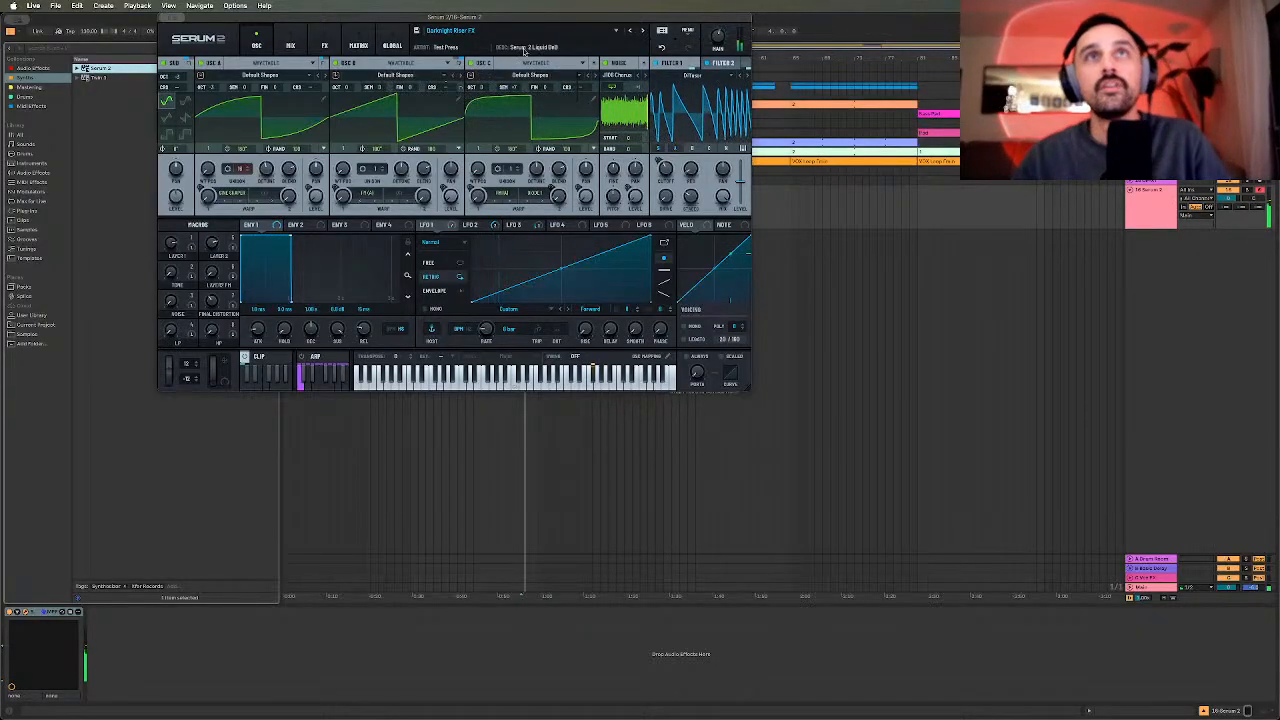
# - Turn off oscillators C and A in the riser preset, and switch oscillator B off and back on for comparison
pyautogui.click(471, 66)
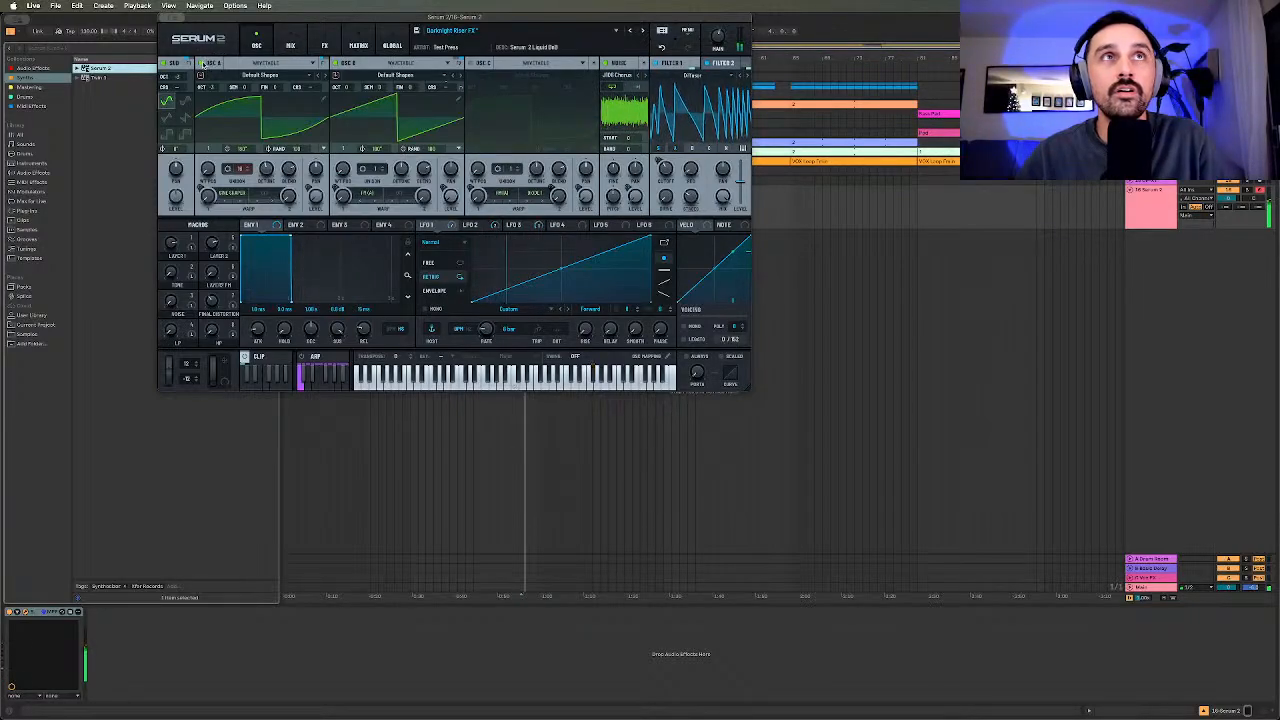
pyautogui.click(202, 63)
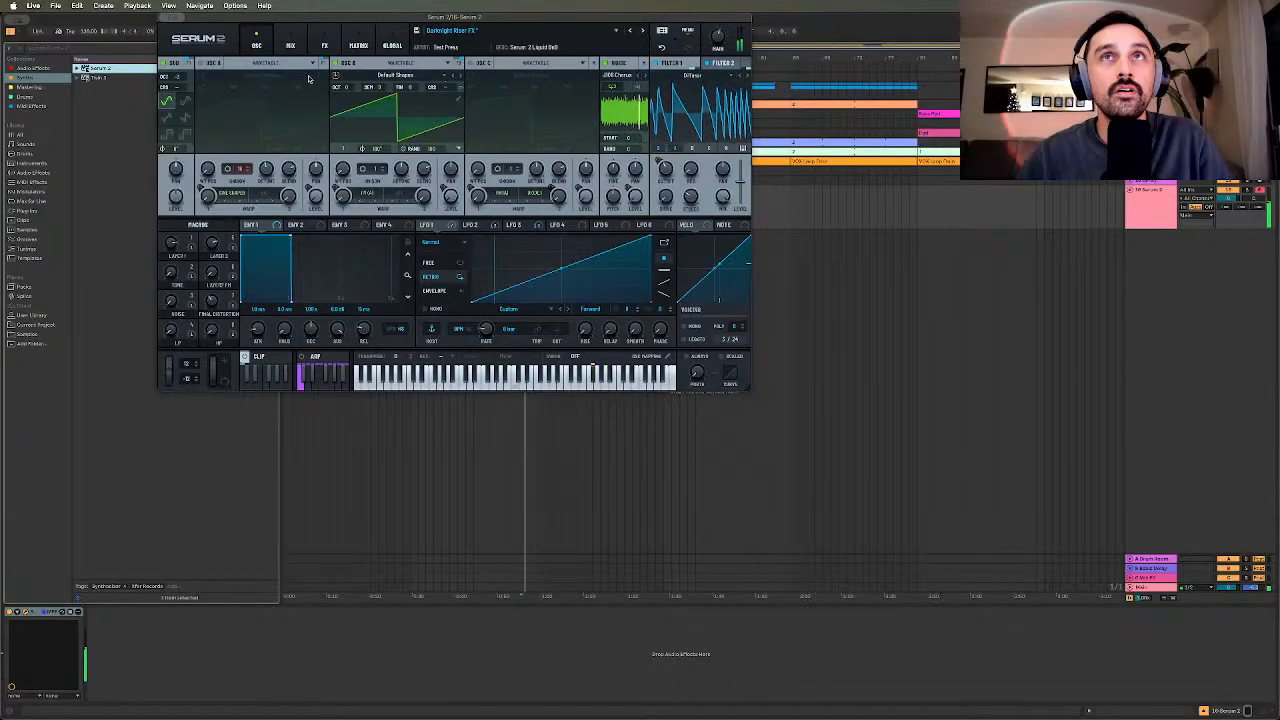
pyautogui.click(336, 64)
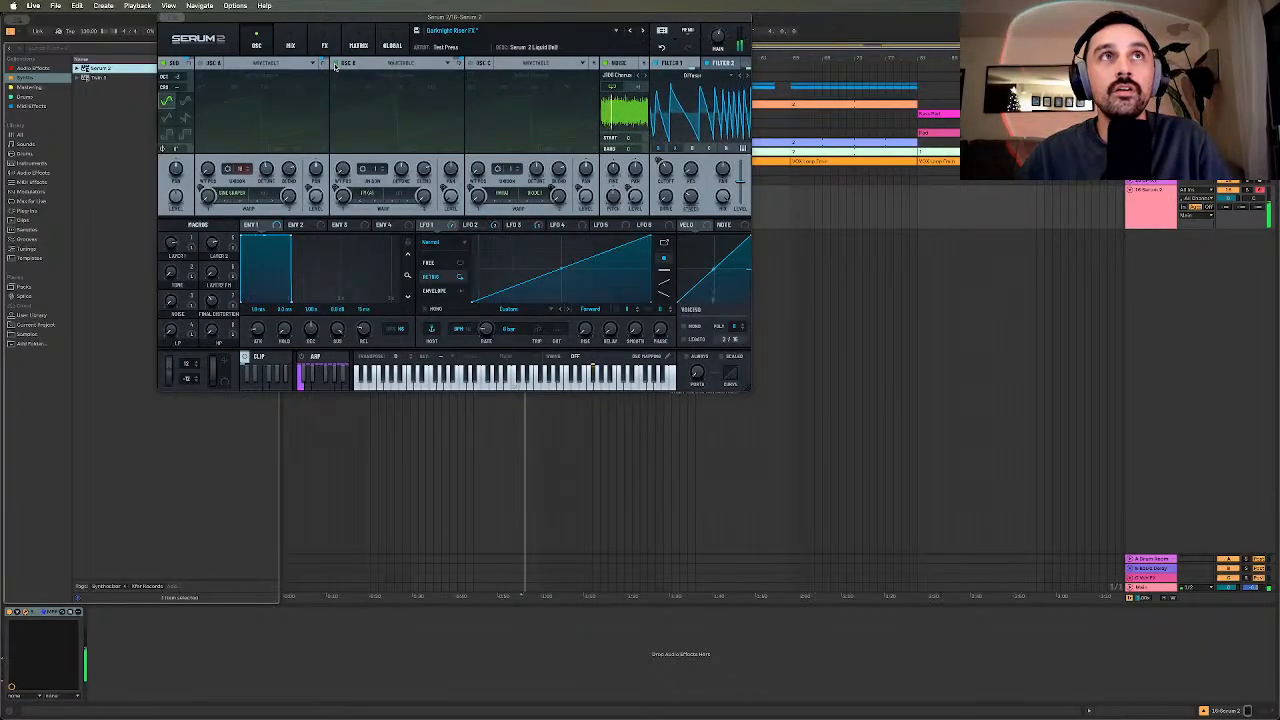
pyautogui.click(336, 64)
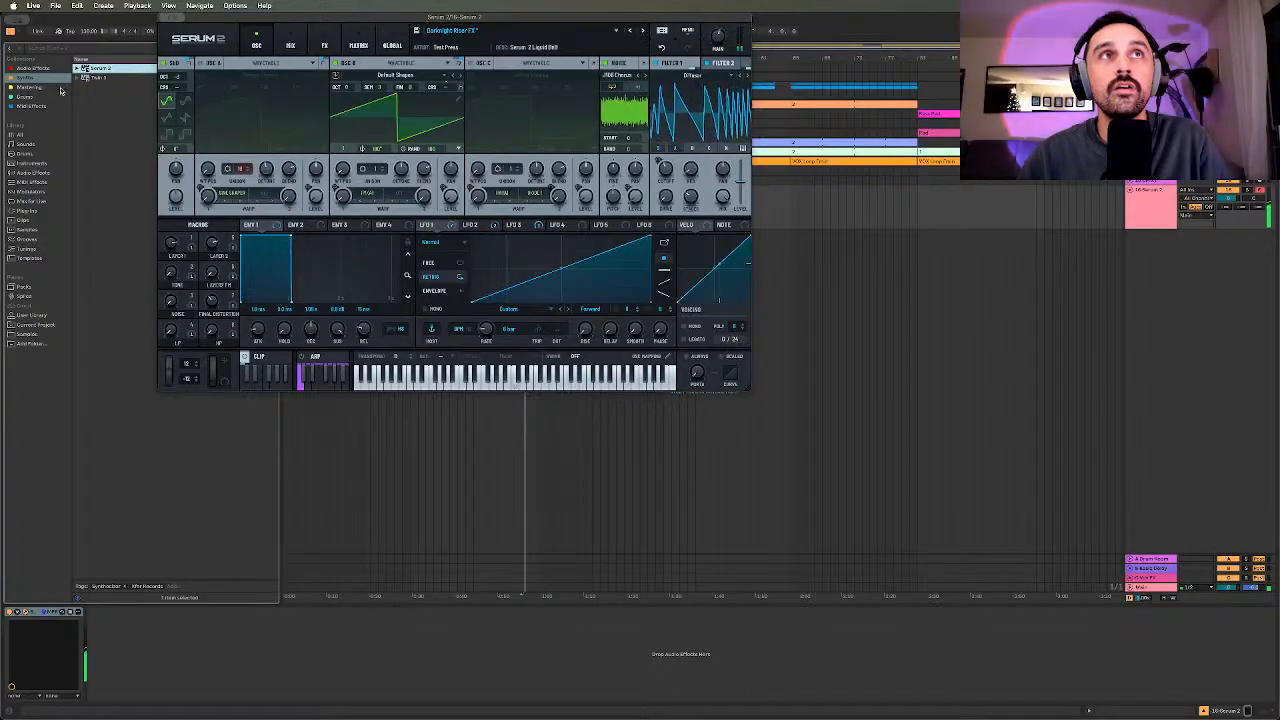
# - Turn off the sub oscillator in the riser preset and close the Serum 2 window
pyautogui.click(166, 64)
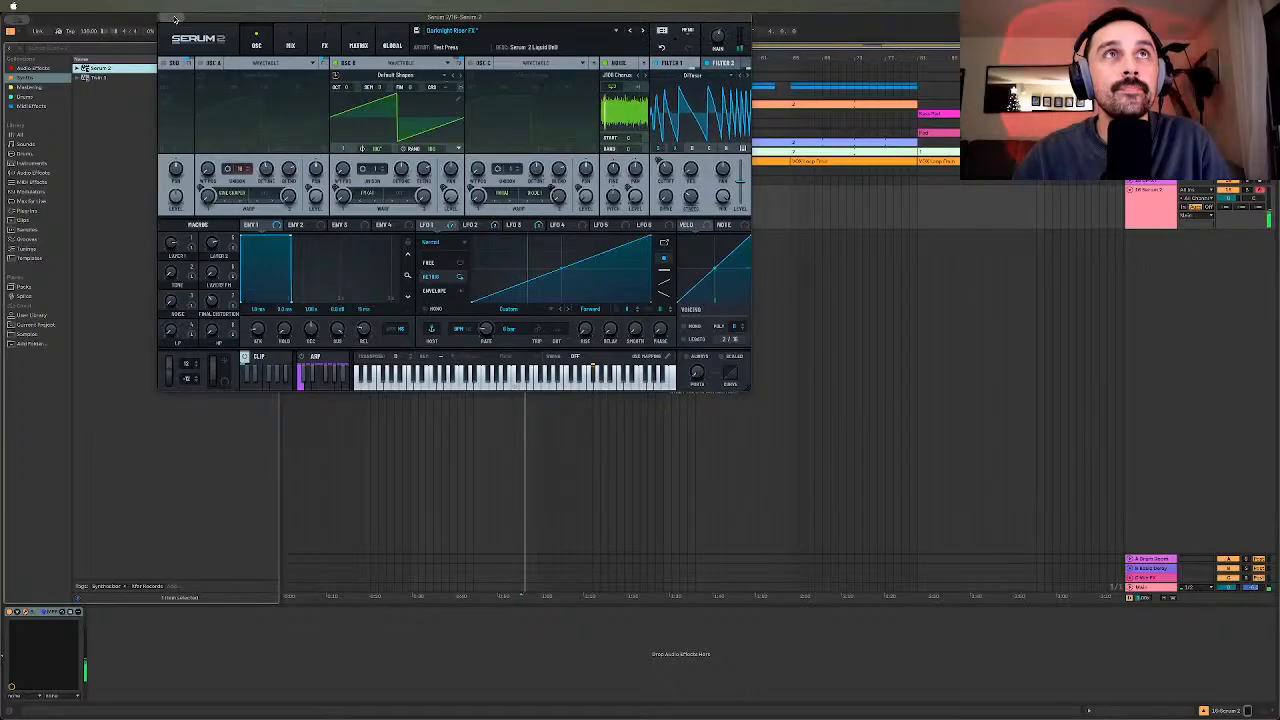
pyautogui.click(165, 17)
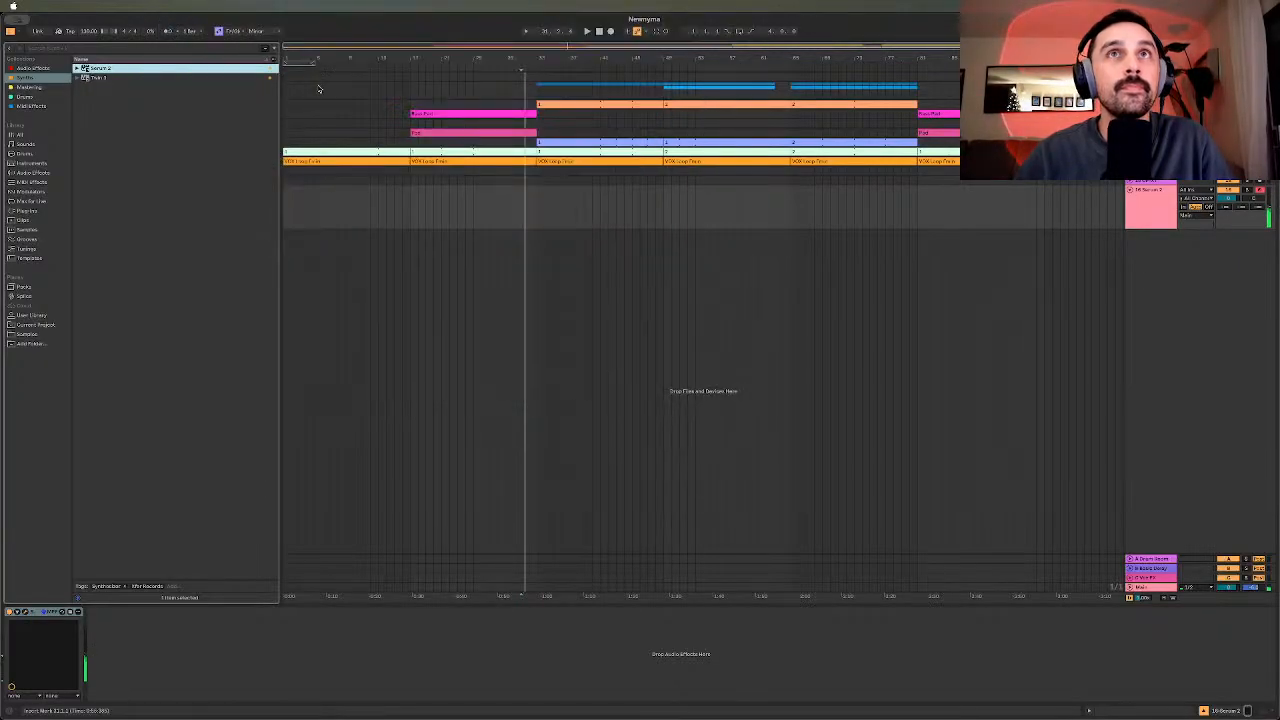
# - Insert an empty eight-bar MIDI clip on the Serum 2 track, running from bar 25 to bar 33
pyautogui.click(494, 201)
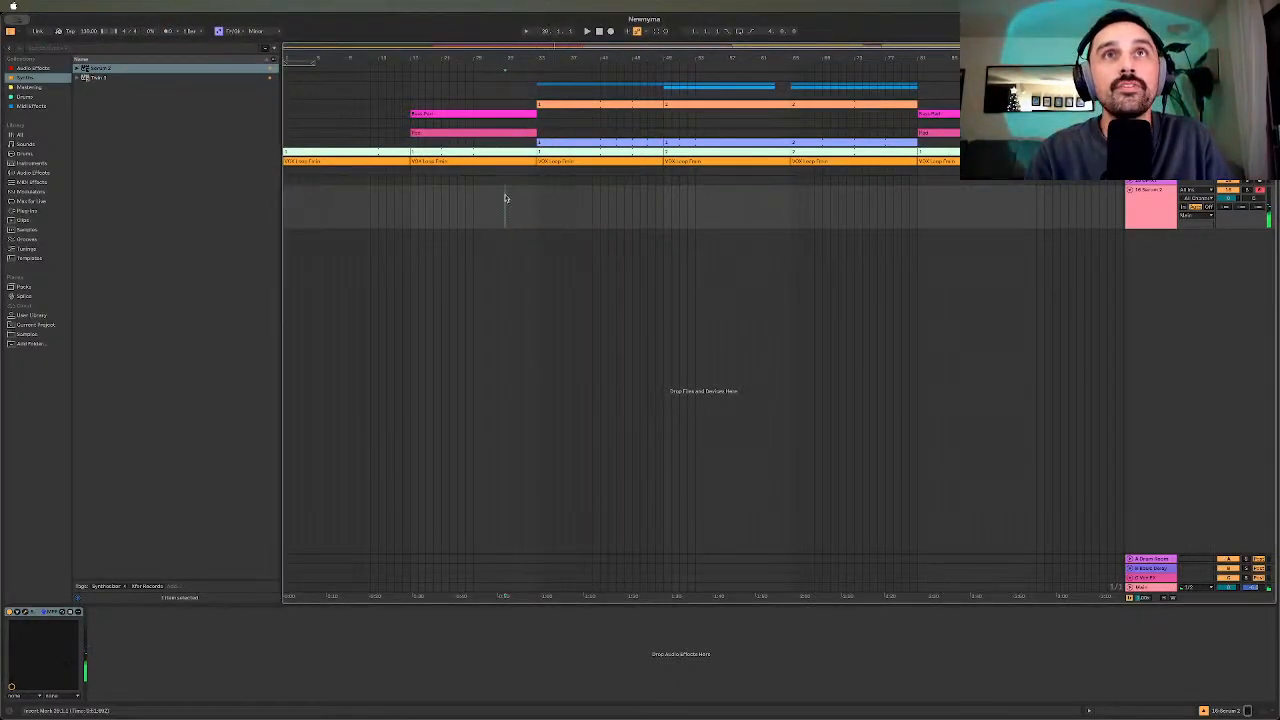
pyautogui.moveTo(474, 195); pyautogui.dragTo(538, 192)
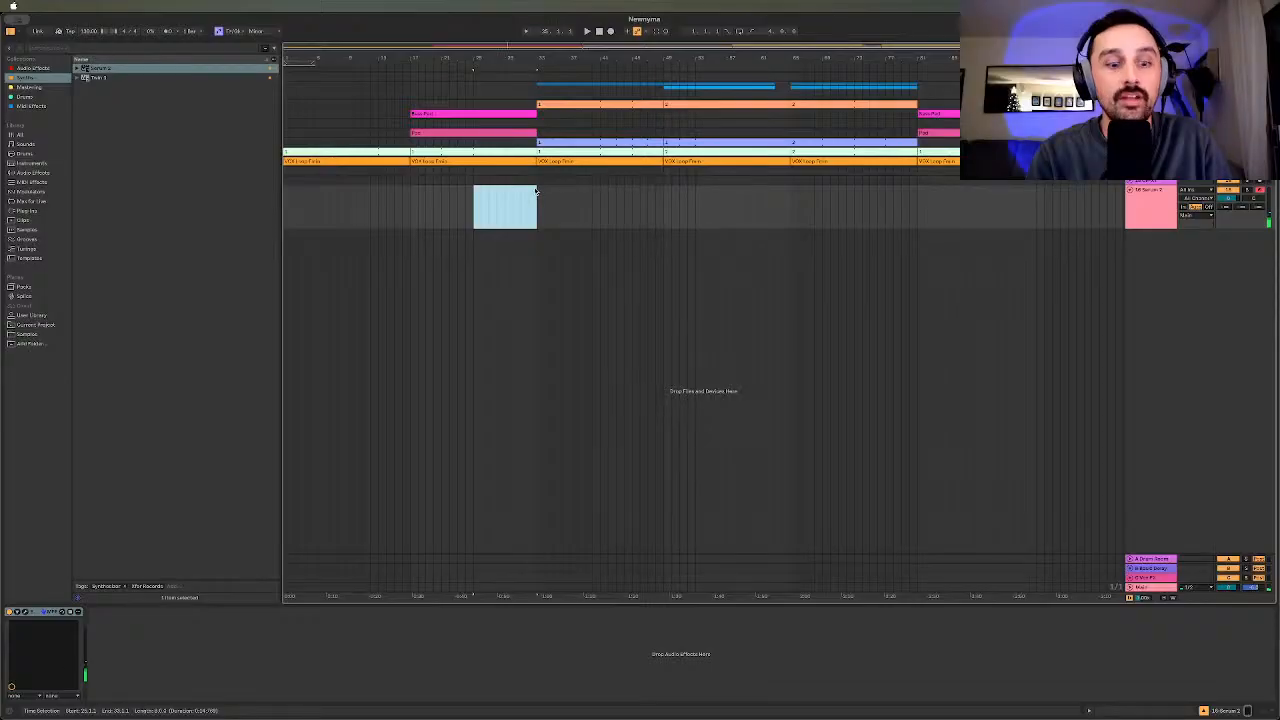
pyautogui.rightClick(536, 191)
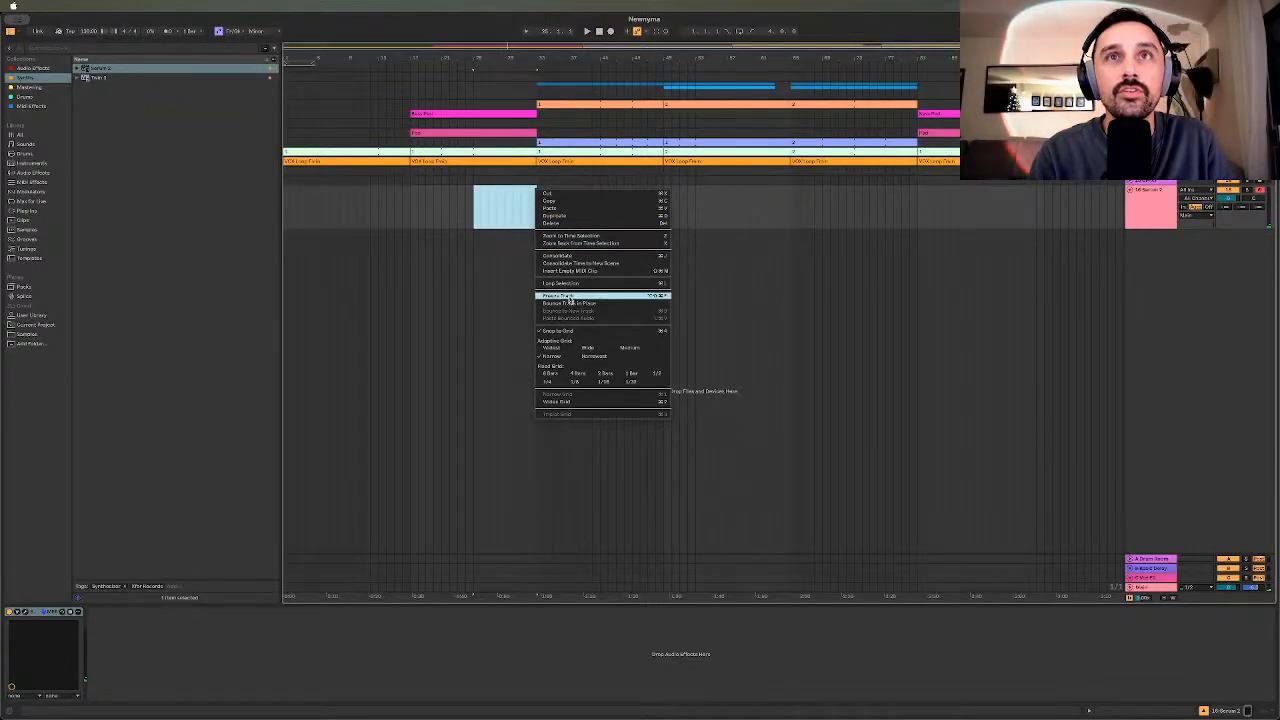
pyautogui.click(574, 271)
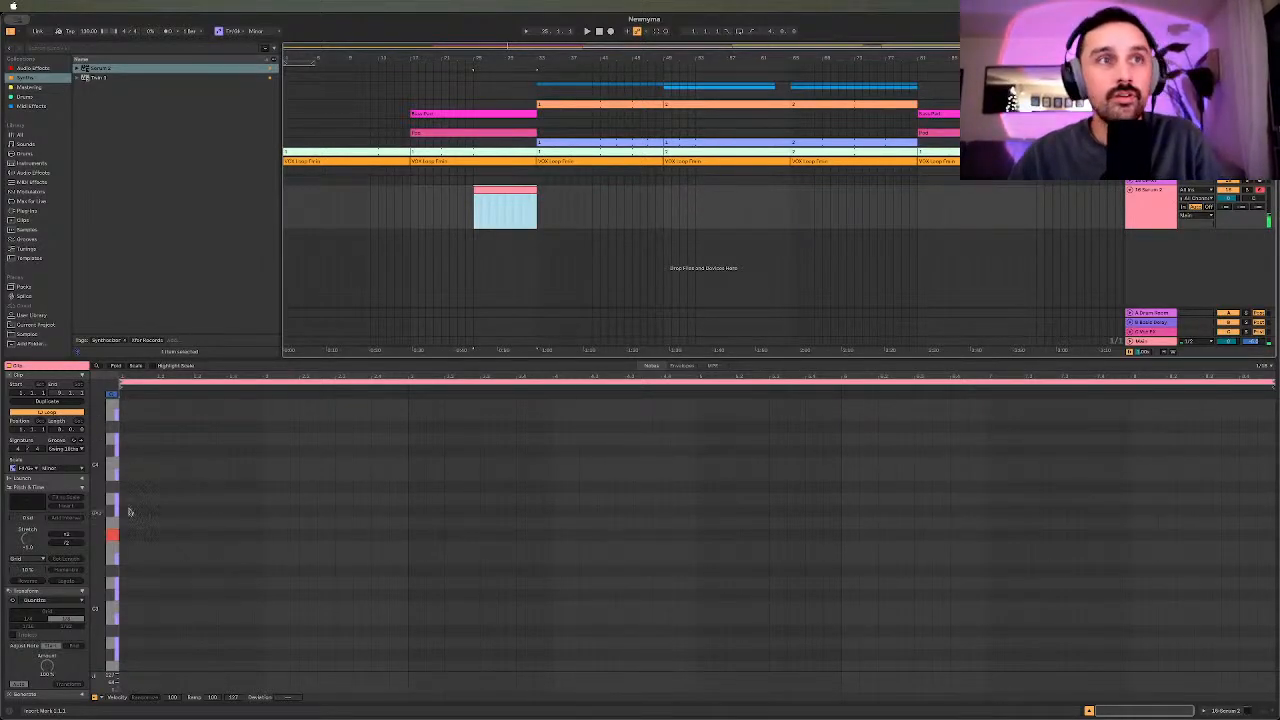
# - Draw a single F#3 note filling the whole riser clip and play the arrangement from the clip's start
pyautogui.doubleClick(124, 538)
pyautogui.moveTo(124, 536); pyautogui.dragTo(1225, 481)
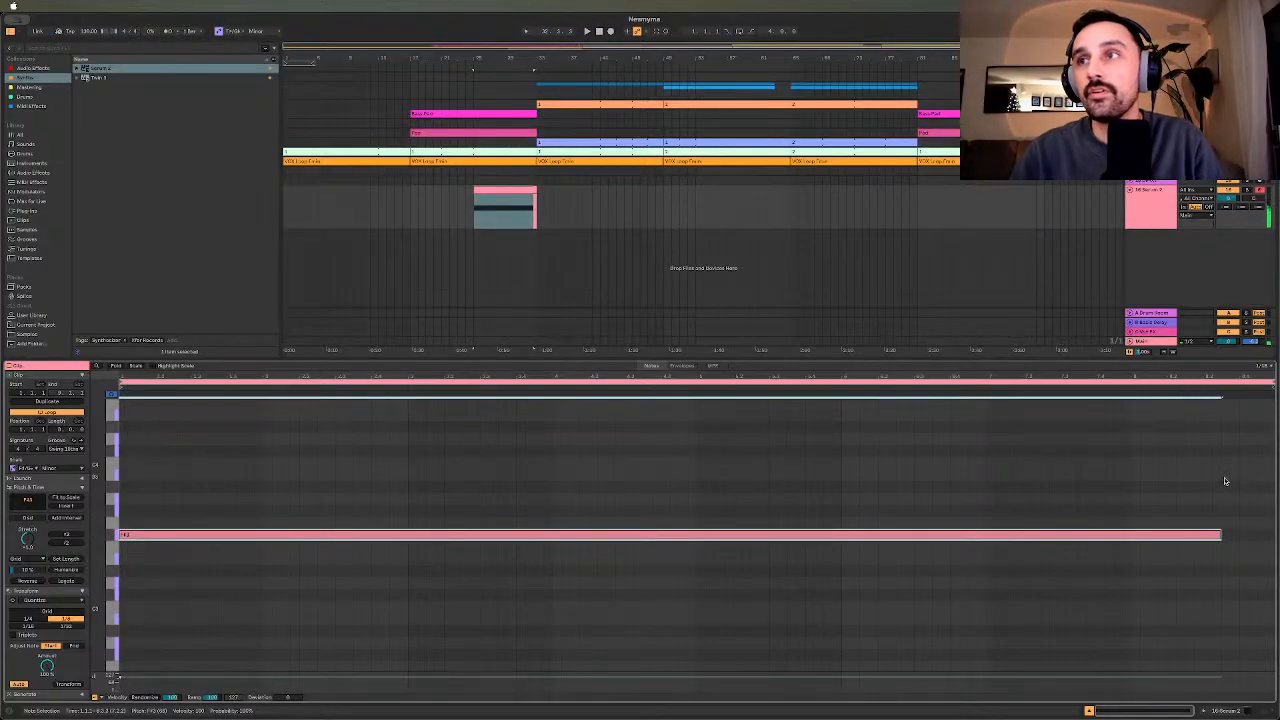
pyautogui.moveTo(1220, 535); pyautogui.dragTo(1275, 535)
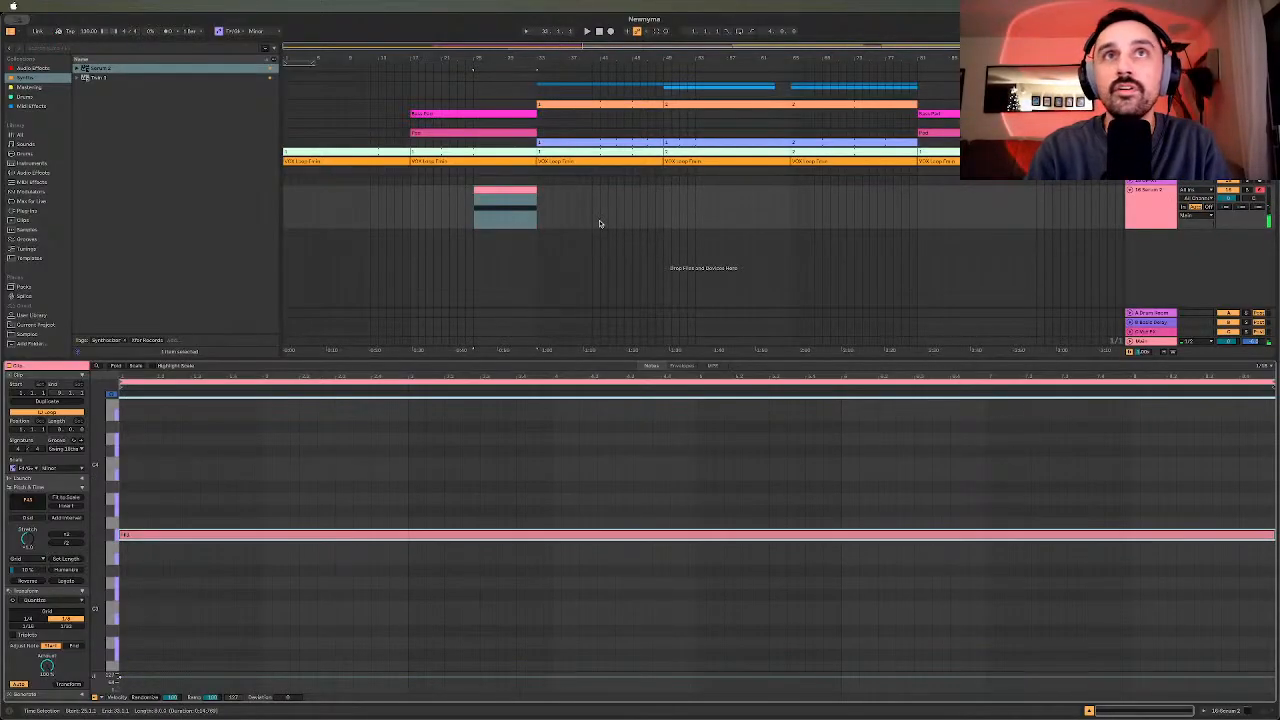
pyautogui.click(516, 192)
pyautogui.press('space')
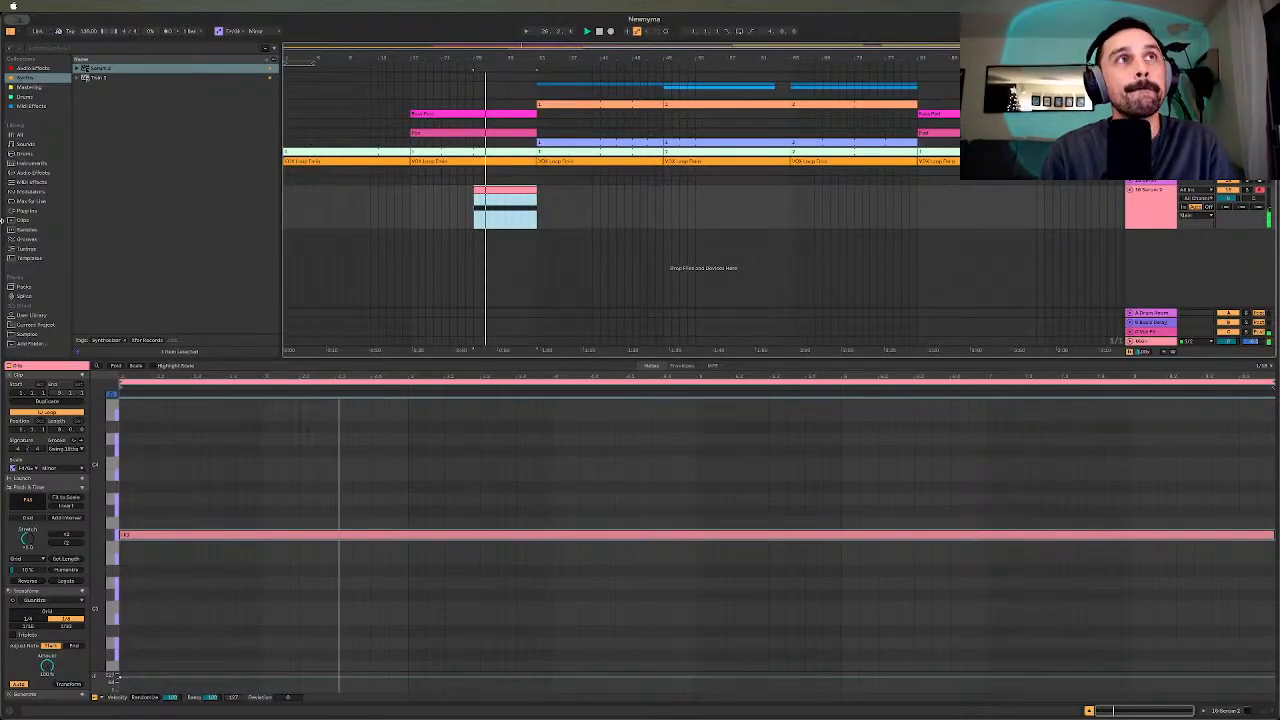
# - Find the FX collection in the Splice library and place its FX Impact sample on a new audio track at bar 33
pyautogui.click(29, 297)
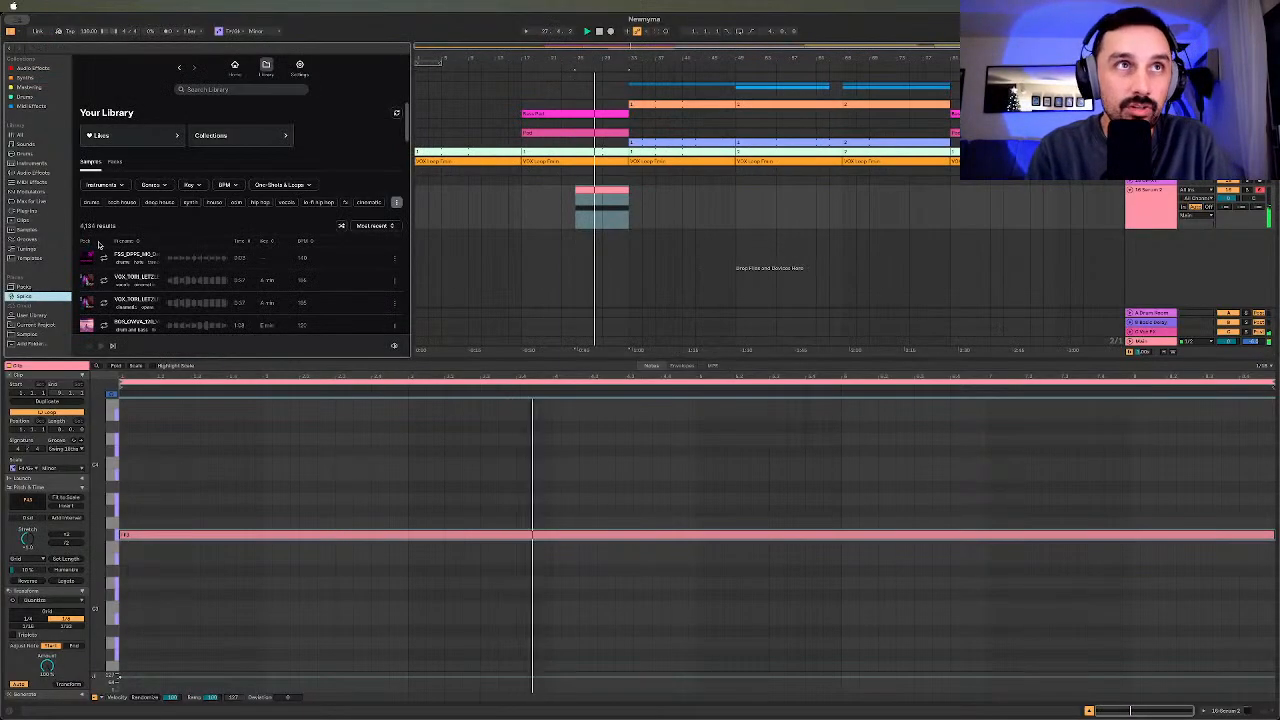
pyautogui.click(226, 136)
pyautogui.scroll(-5, 229, 190)
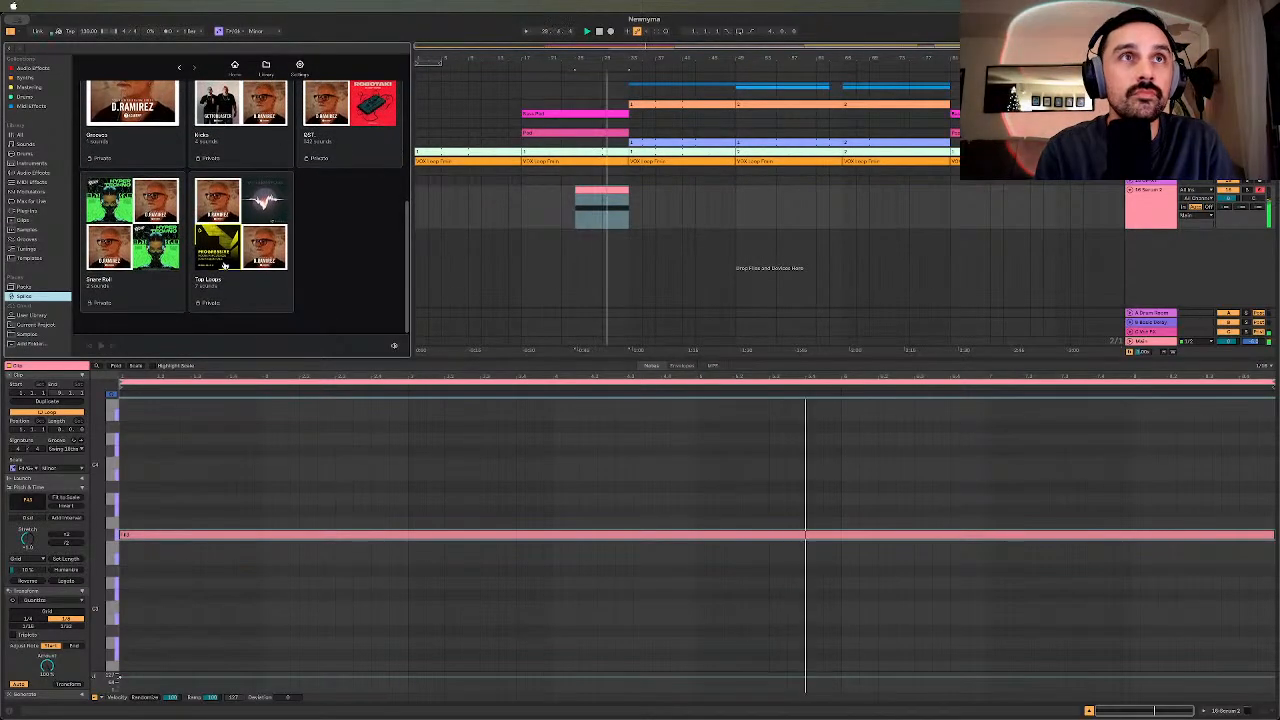
pyautogui.scroll(3, 225, 266)
pyautogui.scroll(3, 225, 266)
pyautogui.click(350, 160)
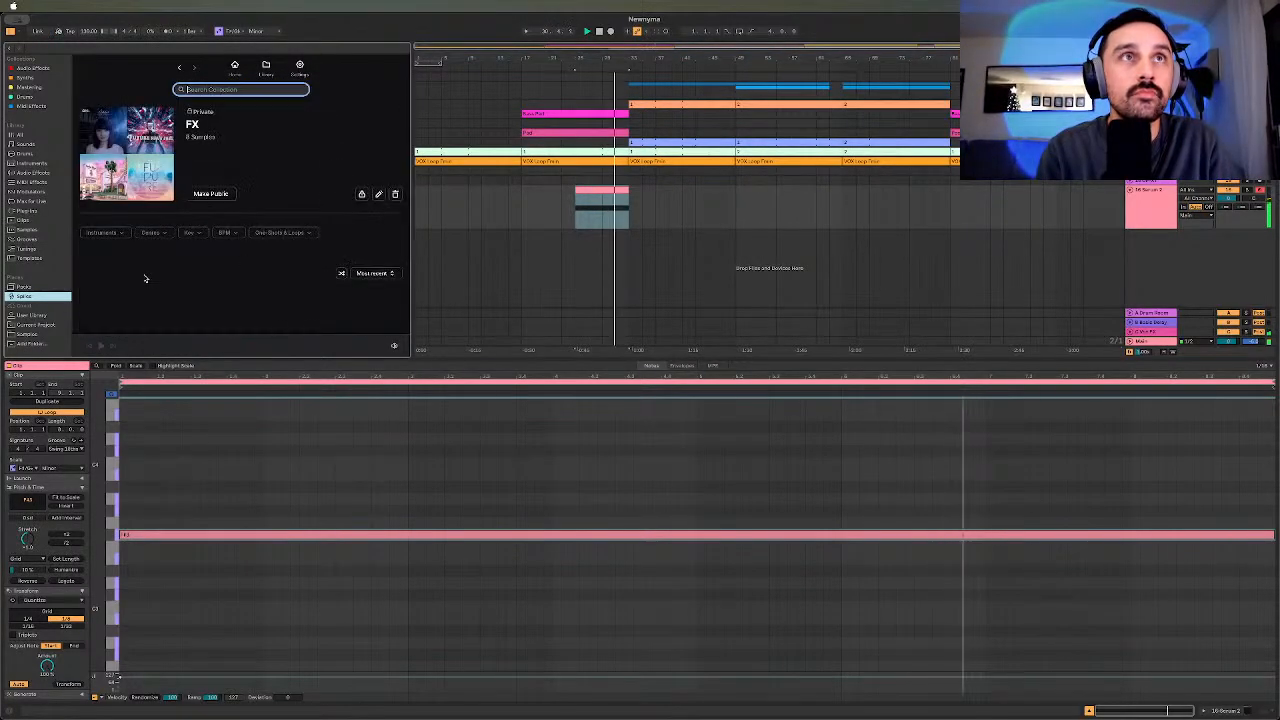
pyautogui.scroll(-3, 147, 278)
pyautogui.moveTo(129, 319); pyautogui.dragTo(633, 250)
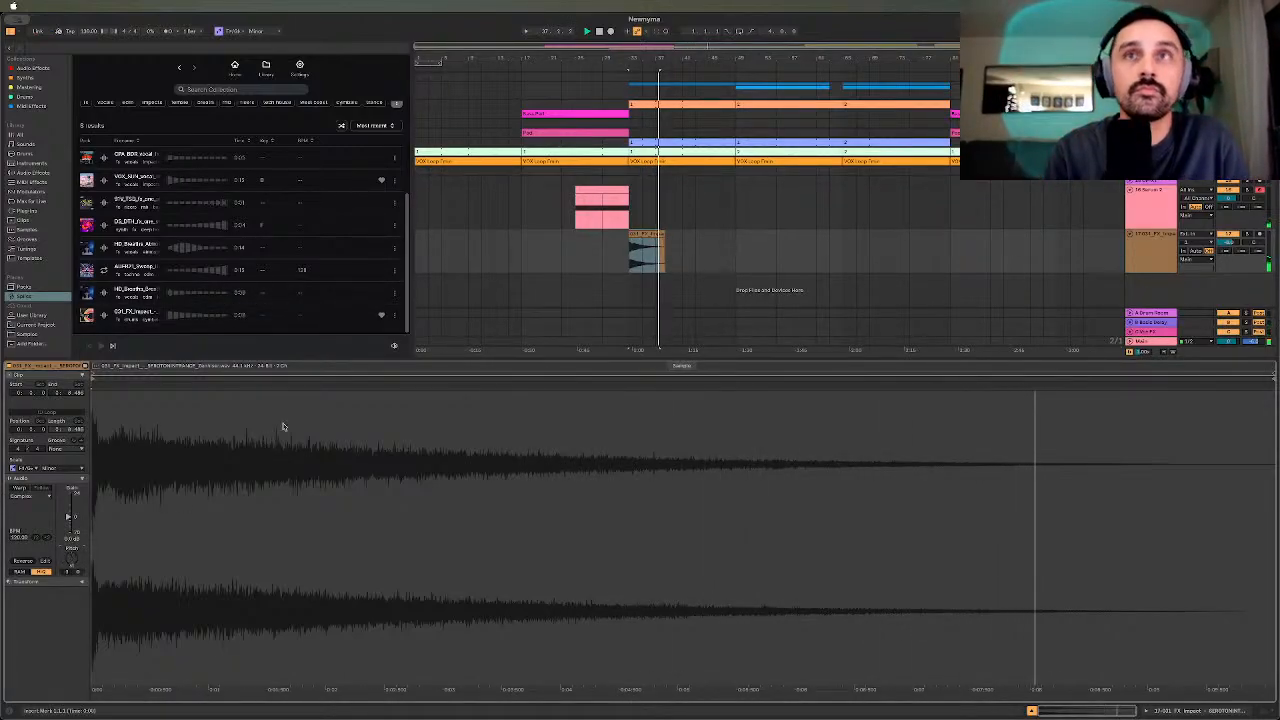
# - Go back to the Splice library's collections and open the Snare Roll collection
pyautogui.click(721, 250)
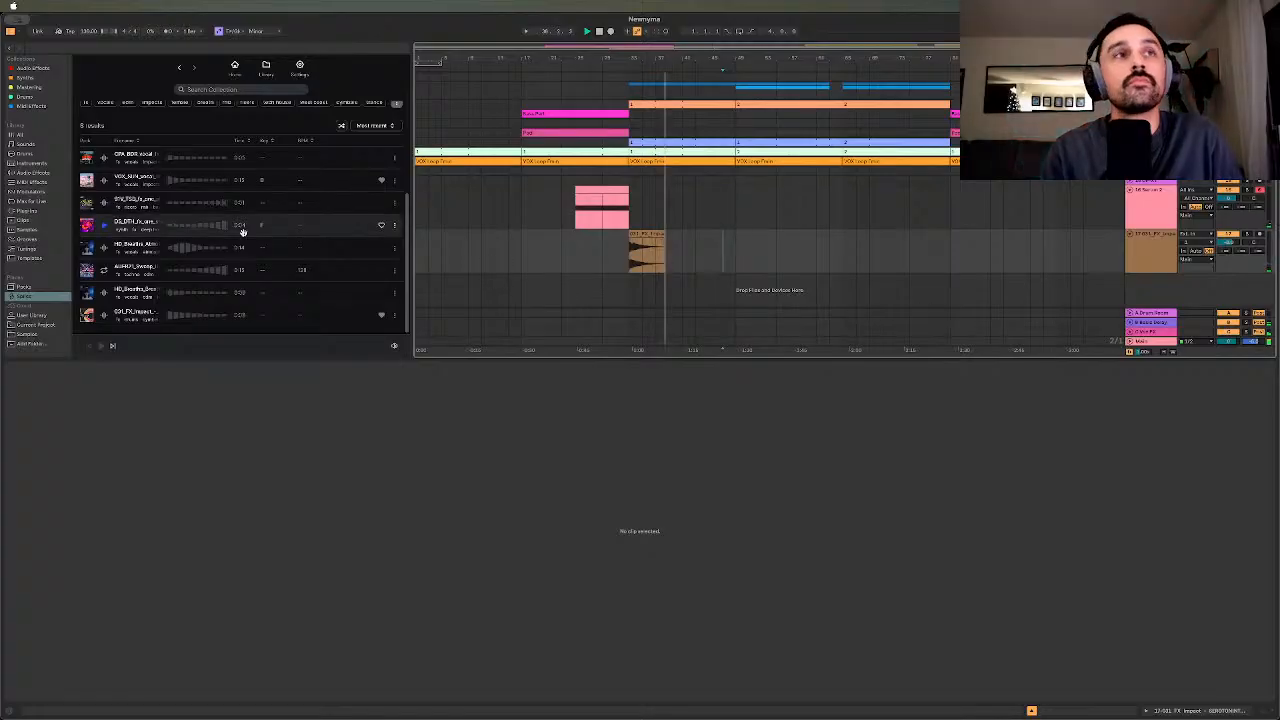
pyautogui.click(299, 66)
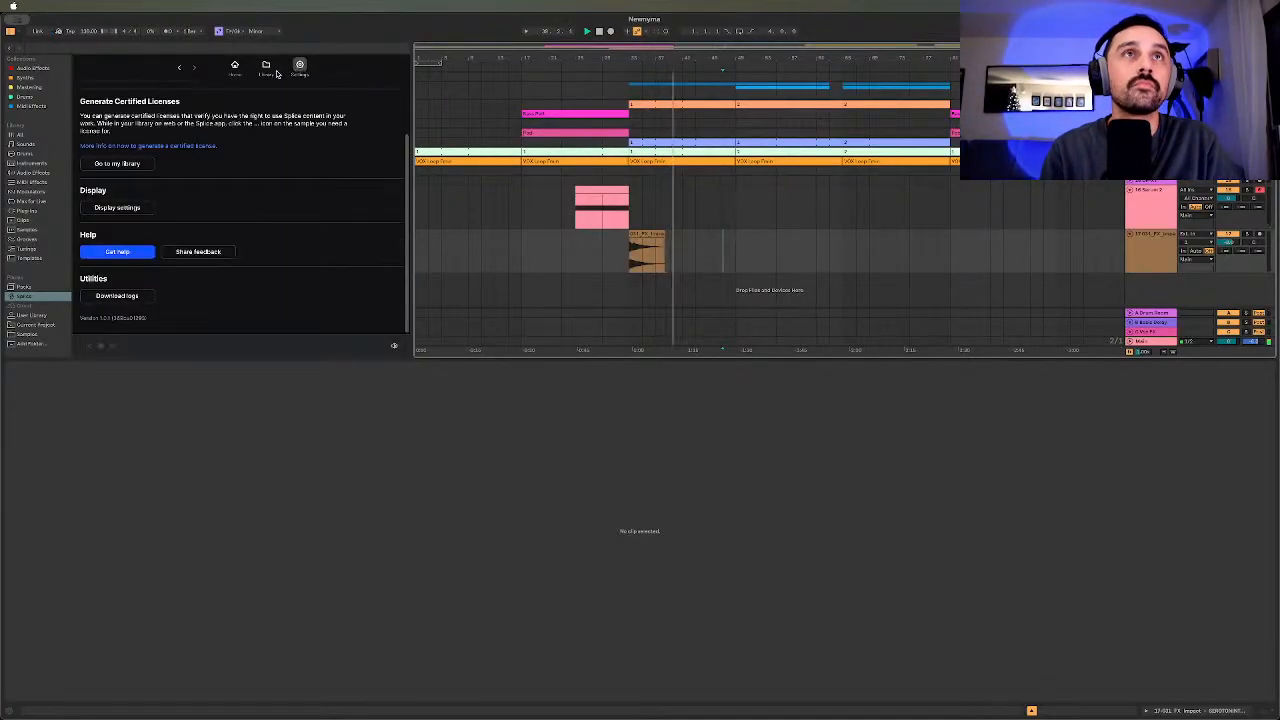
pyautogui.click(265, 67)
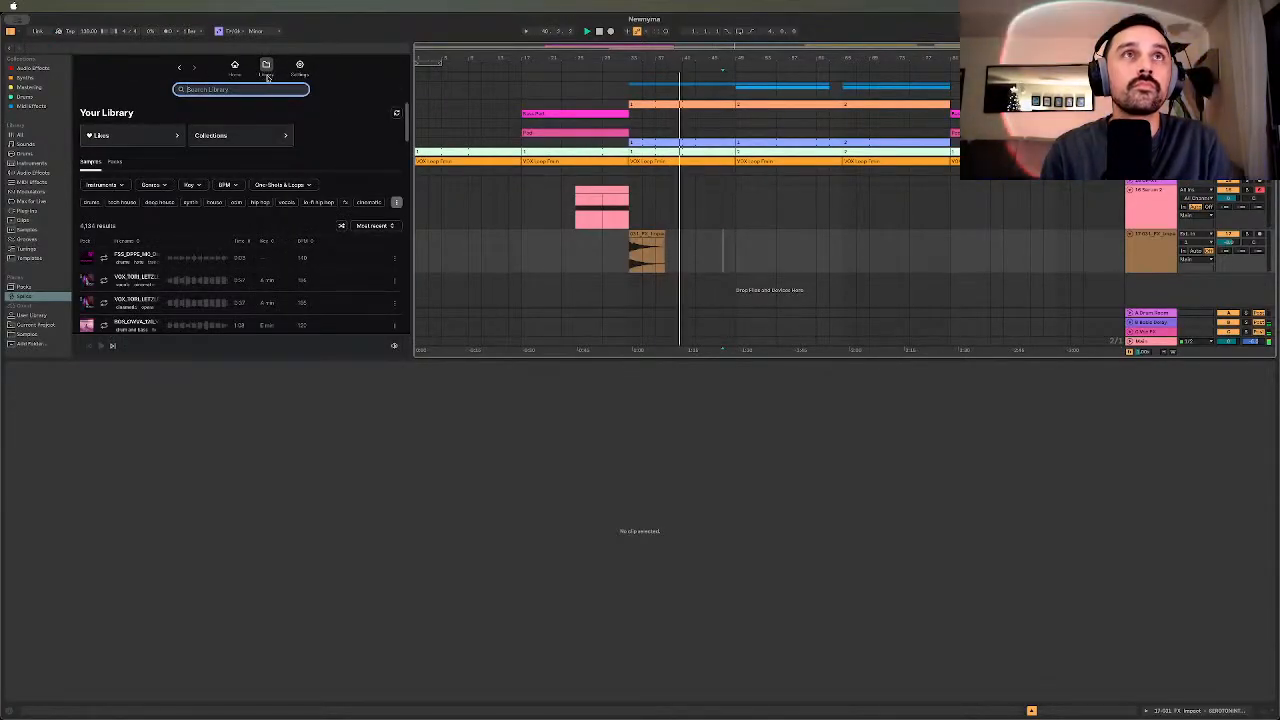
pyautogui.click(231, 146)
pyautogui.scroll(-10, 133, 280)
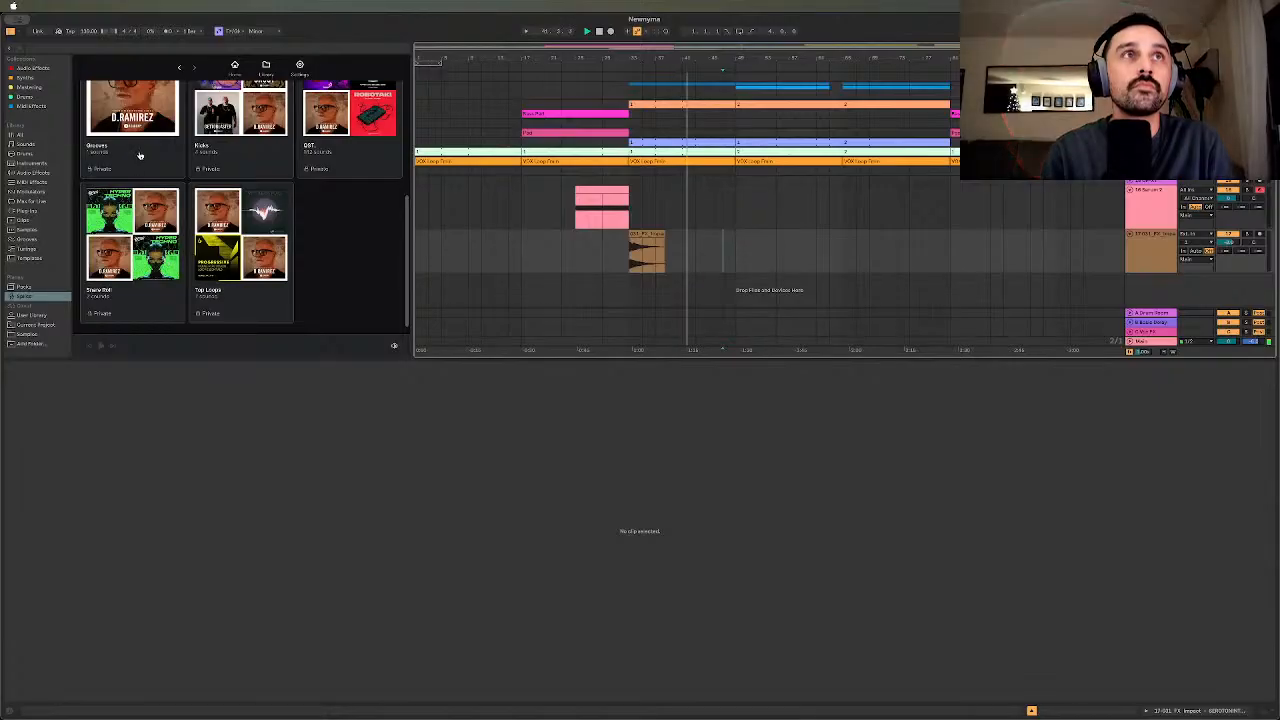
pyautogui.click(133, 280)
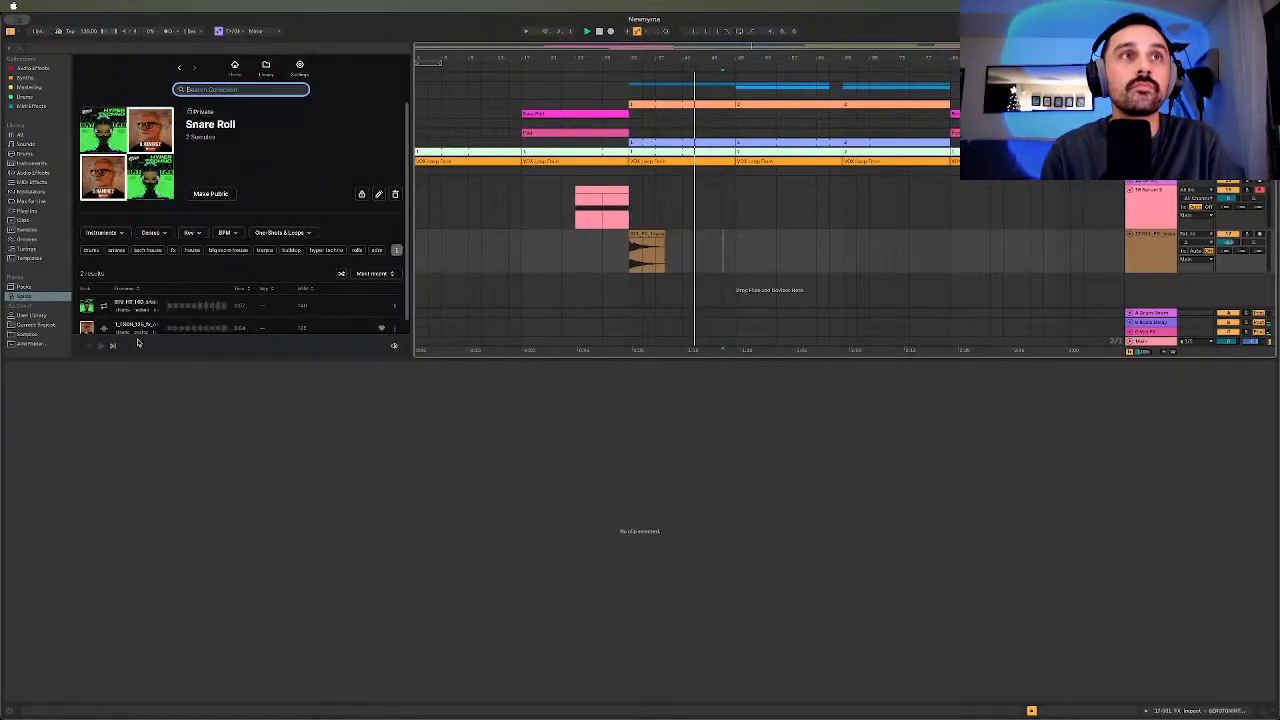
# - Try the 125 BPM snare roll sample on a new audio track just before bar 49 and play it
pyautogui.moveTo(148, 311); pyautogui.dragTo(729, 290)
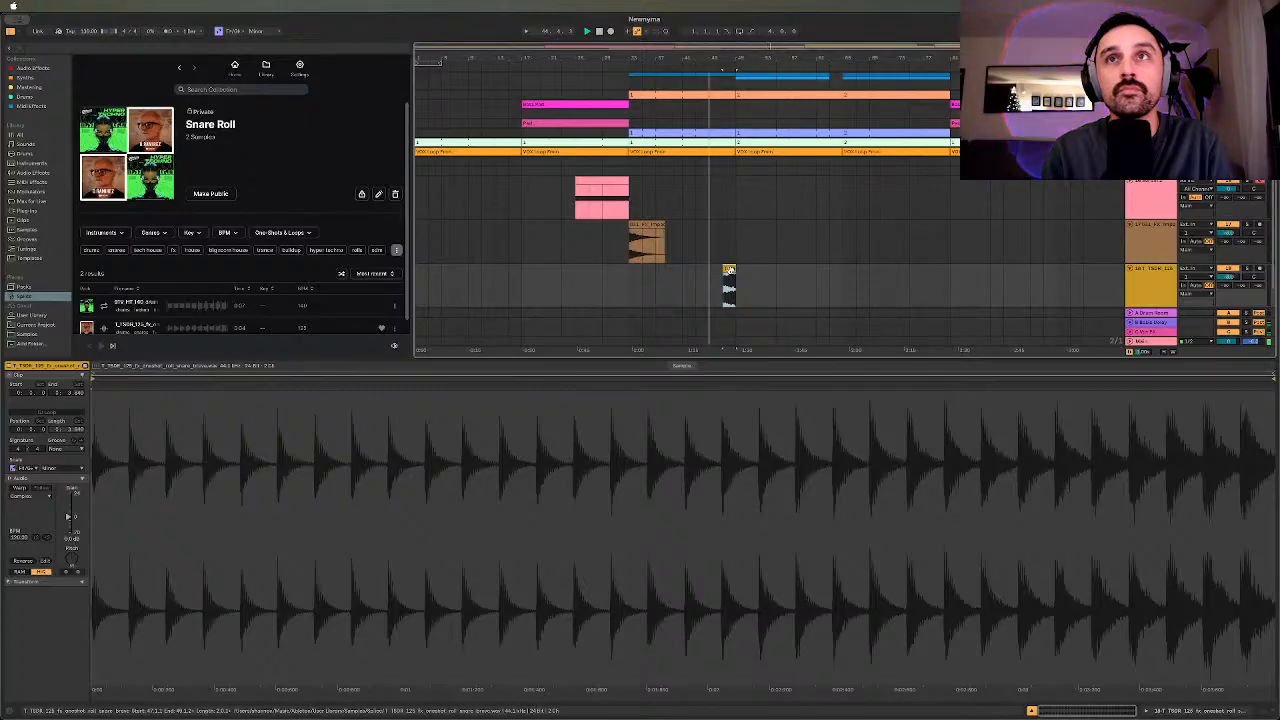
pyautogui.press('a')
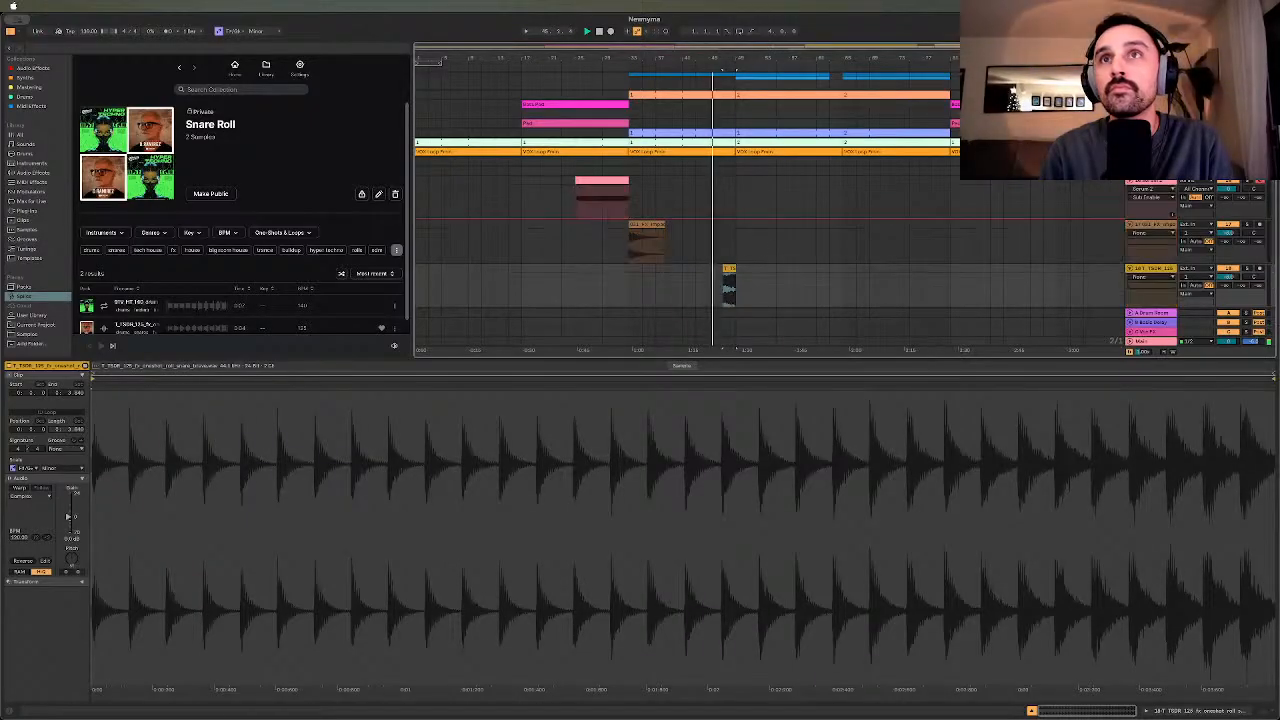
pyautogui.click(727, 288)
pyautogui.press('a')
pyautogui.press('space')
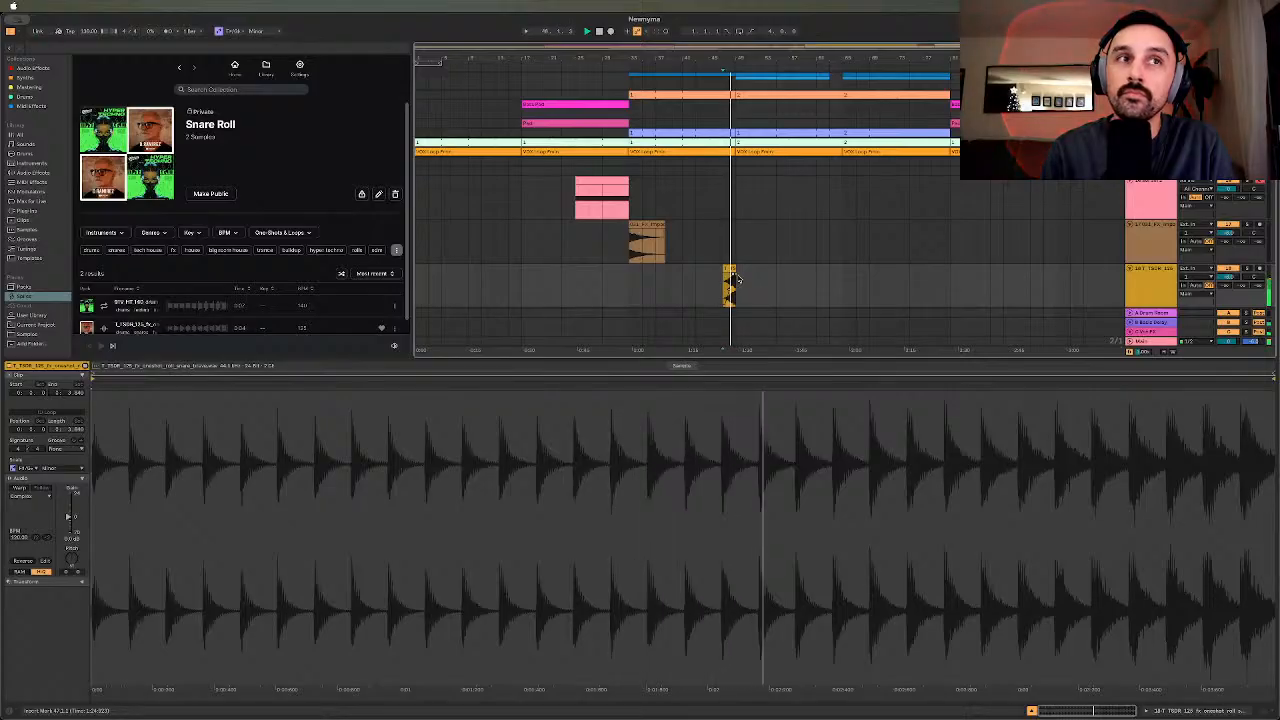
# - Turn on warping for the snare roll clip, stop playback and delete the clip from its track
pyautogui.click(22, 487)
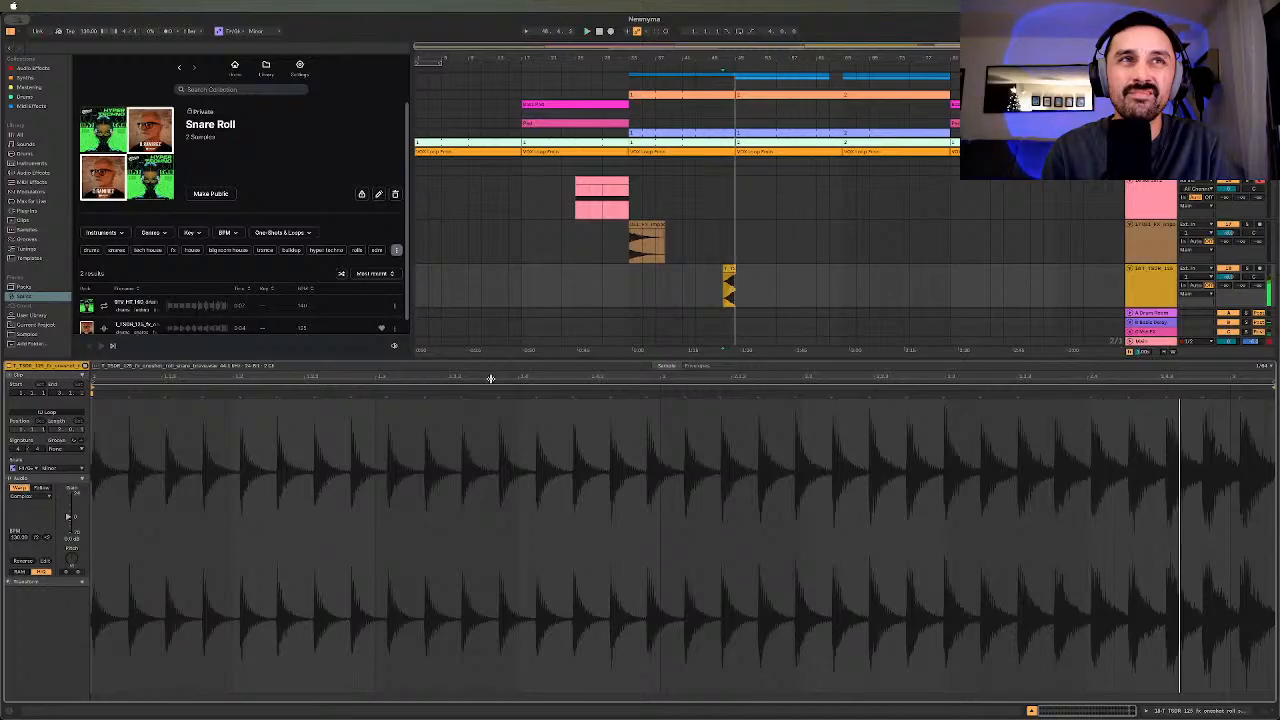
pyautogui.click(728, 269)
pyautogui.press('space')
pyautogui.press('Delete')
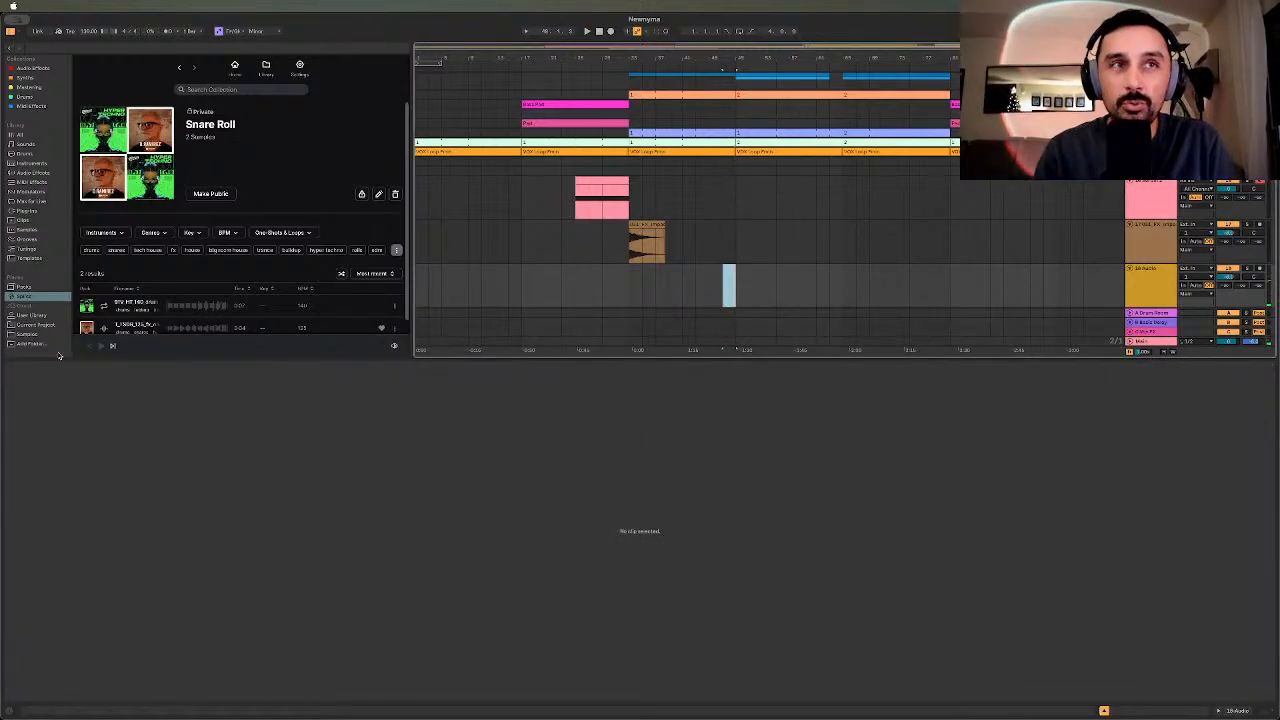
# - Place the 140 BPM drum fill build-up sample on the emptied track from bar 45 to bar 49 and audition it
pyautogui.moveTo(122, 303); pyautogui.dragTo(711, 281)
pyautogui.press('space')
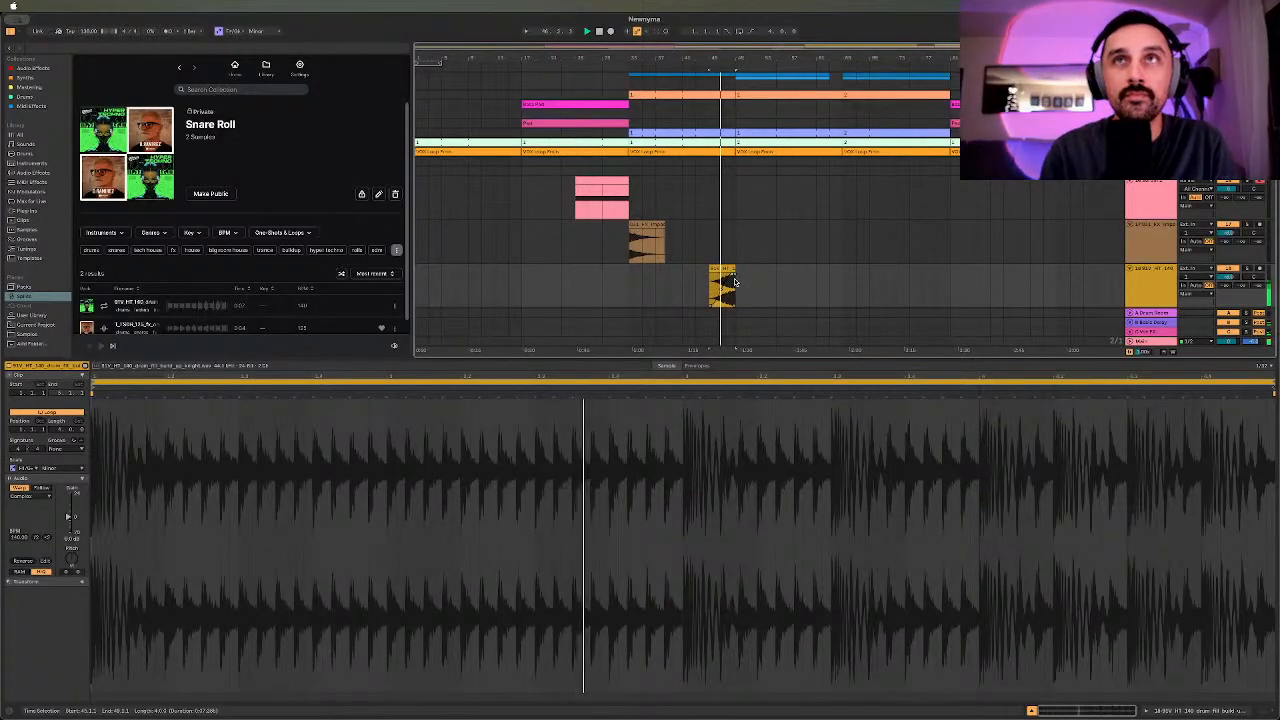
pyautogui.scroll(1, 773, 162)
pyautogui.press('space')
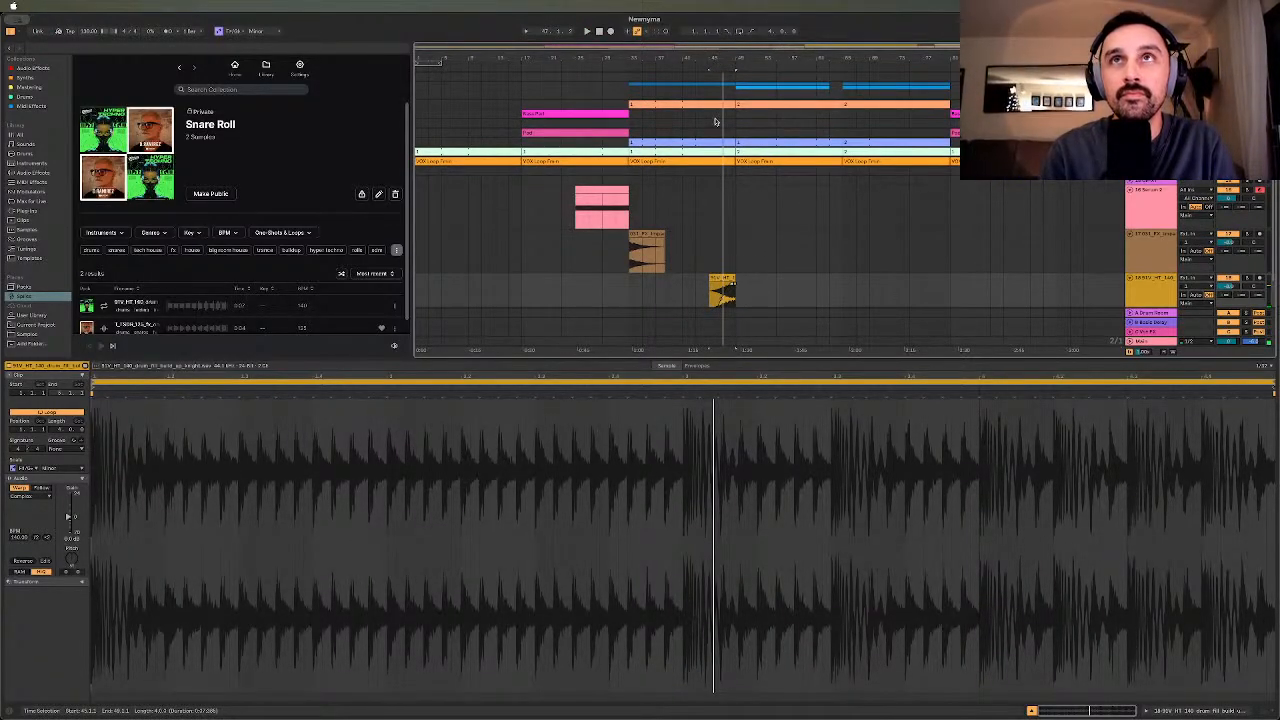
# - Unfold the drums group, shorten the first kick clip to end at bar 47, and play the transition from there
pyautogui.click(1130, 85)
pyautogui.click(731, 137)
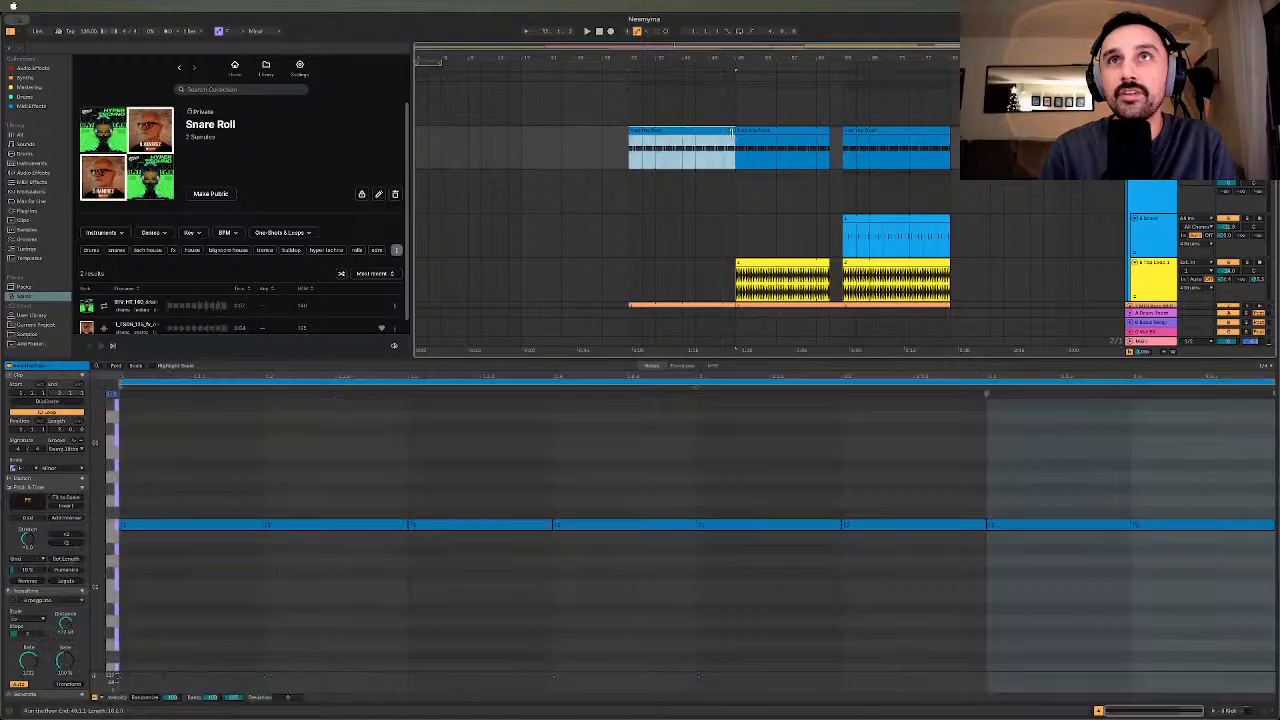
pyautogui.click(719, 110)
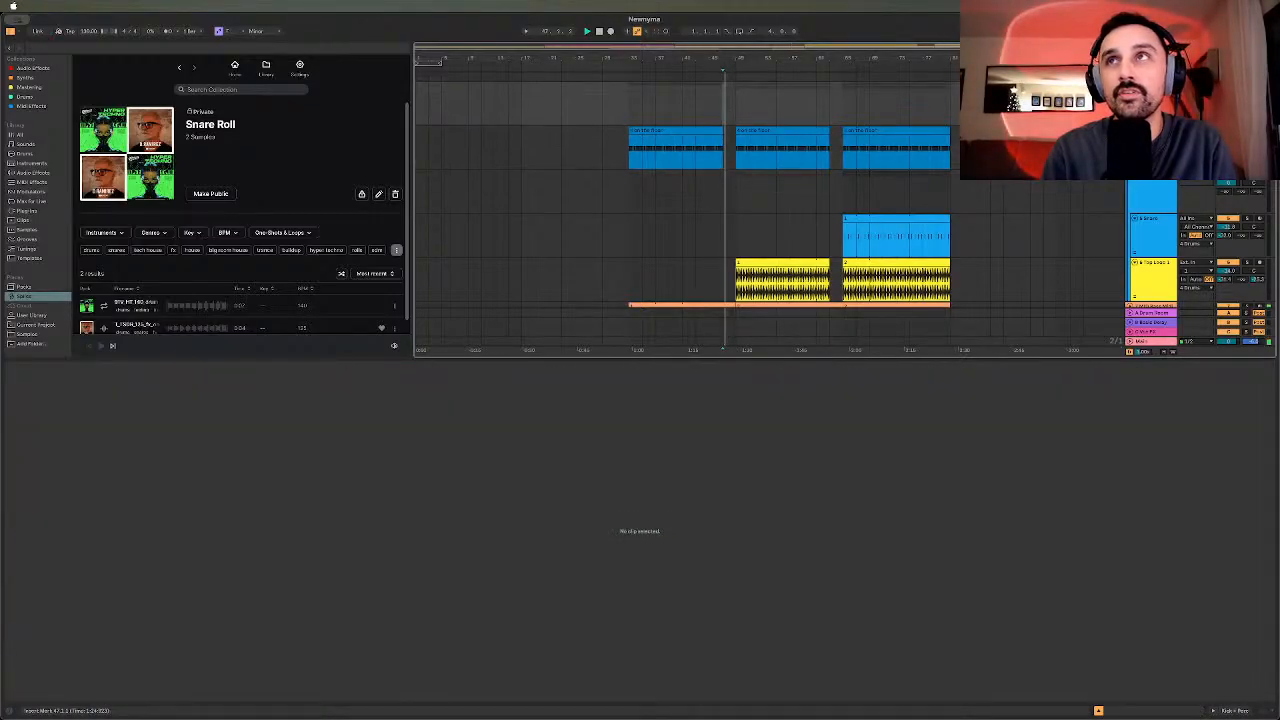
pyautogui.press('space')
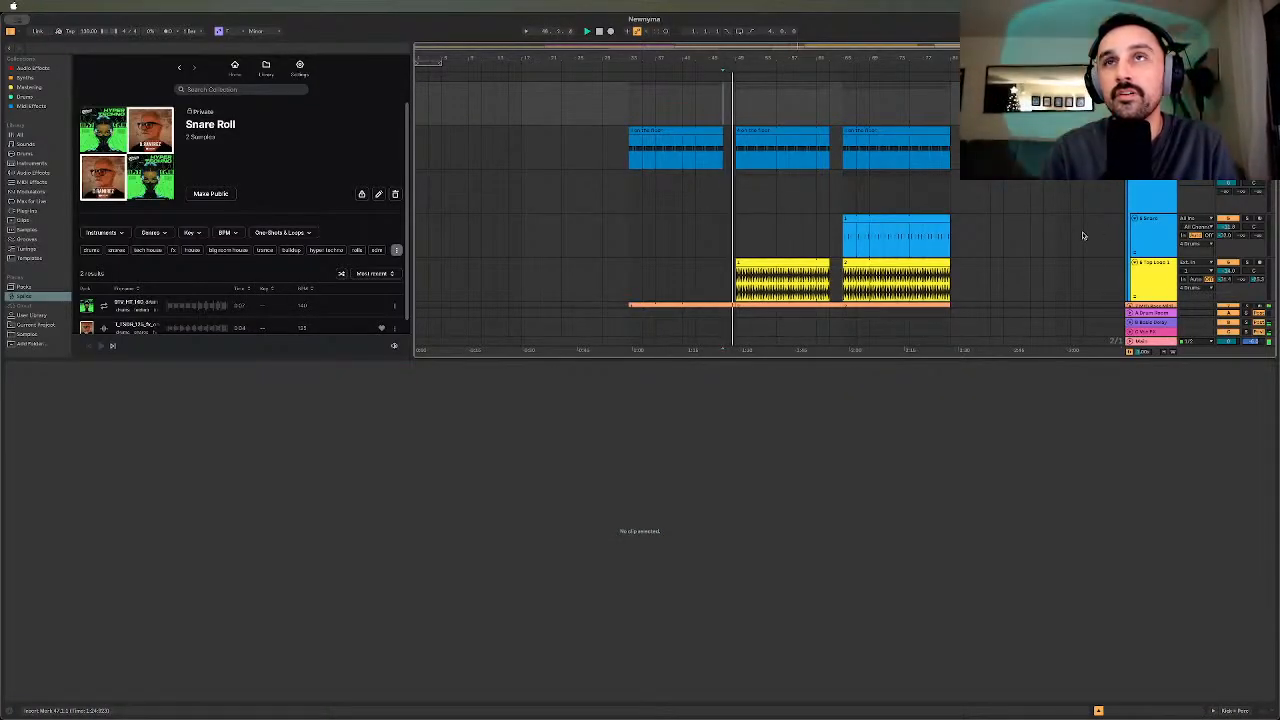
# - Copy the FX Impact clip to bar 49 on the same track and play it from there
pyautogui.scroll(-5, 1083, 236)
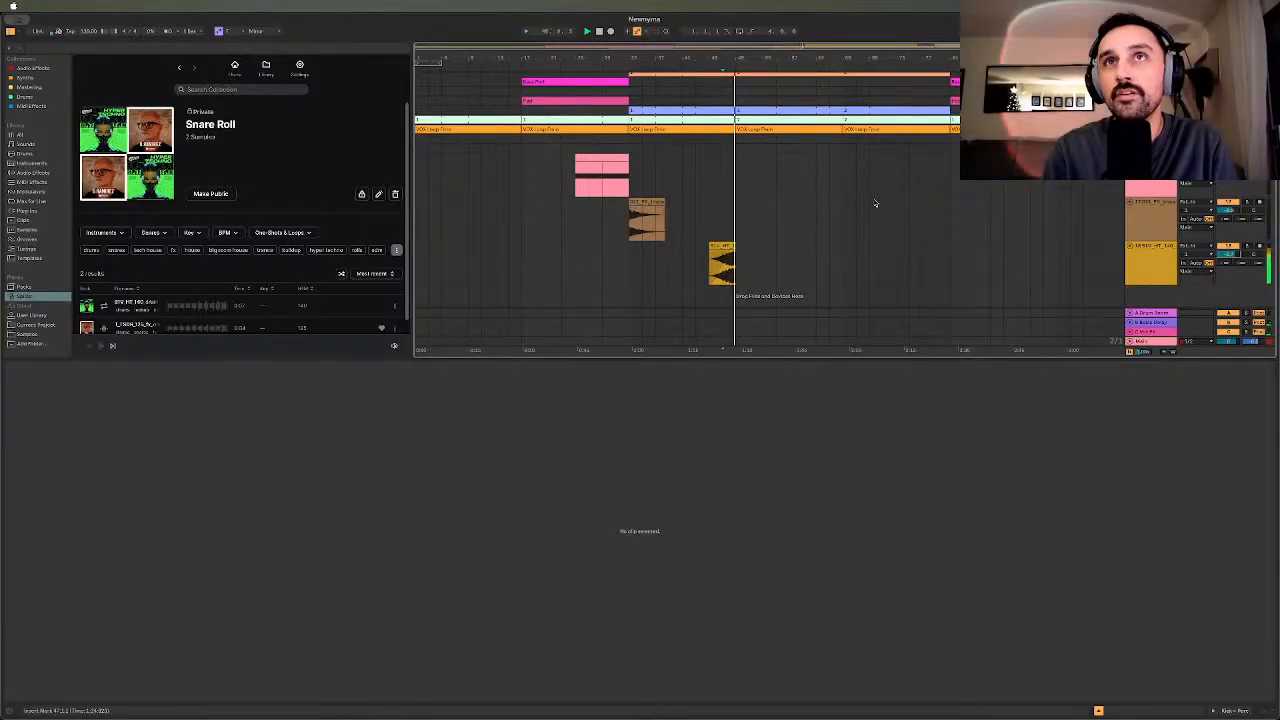
pyautogui.click(656, 202)
pyautogui.press('super+c')
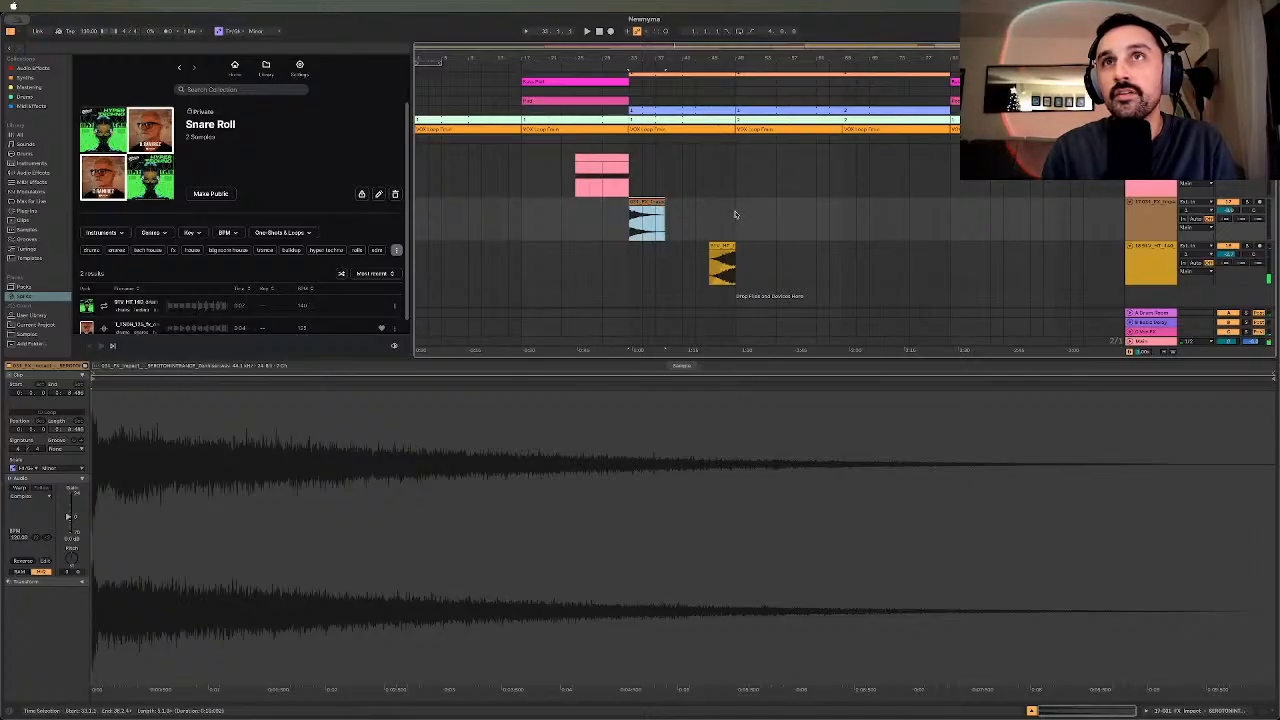
pyautogui.click(737, 215)
pyautogui.press('super+v')
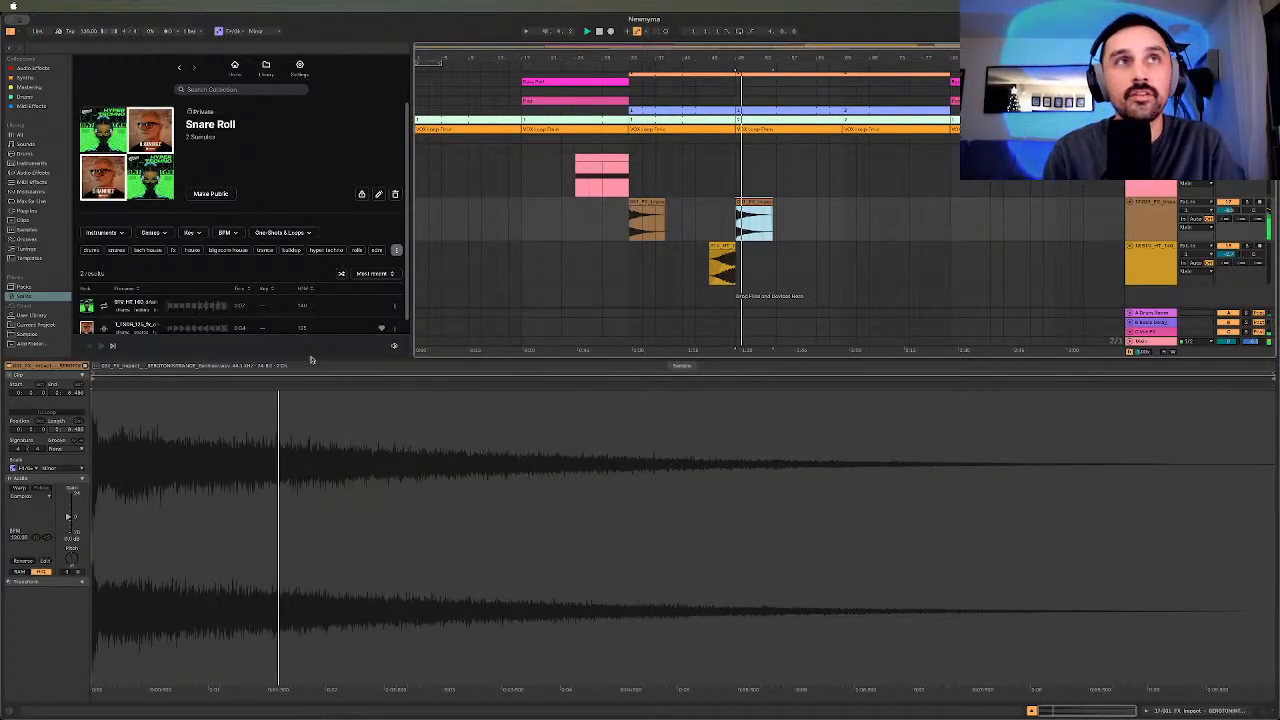